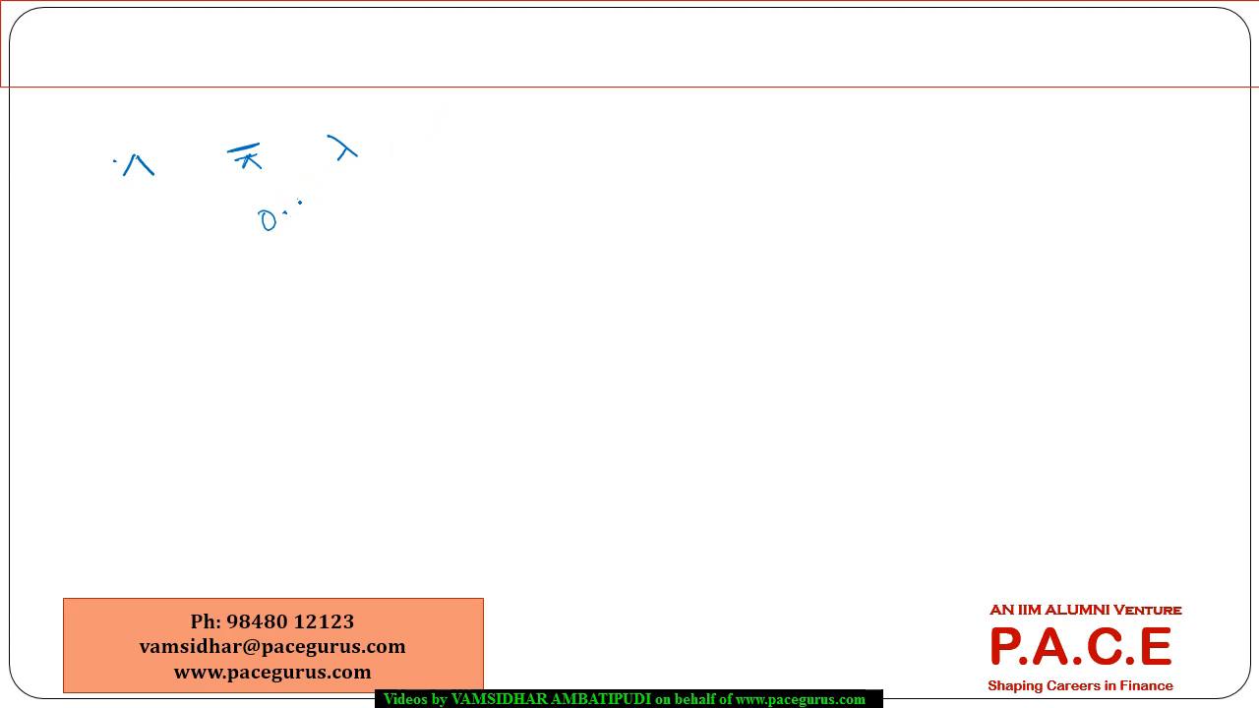
Handwrite 0.5 under the barred symbol and 0.3 under λ, underline both values, and draw an arrow leading away from 0.3.
mouse_move(315, 200)
mouse_down()
mouse_move(301, 215)
mouse_move(327, 226)
mouse_up()
drag(262, 255, 324, 233)
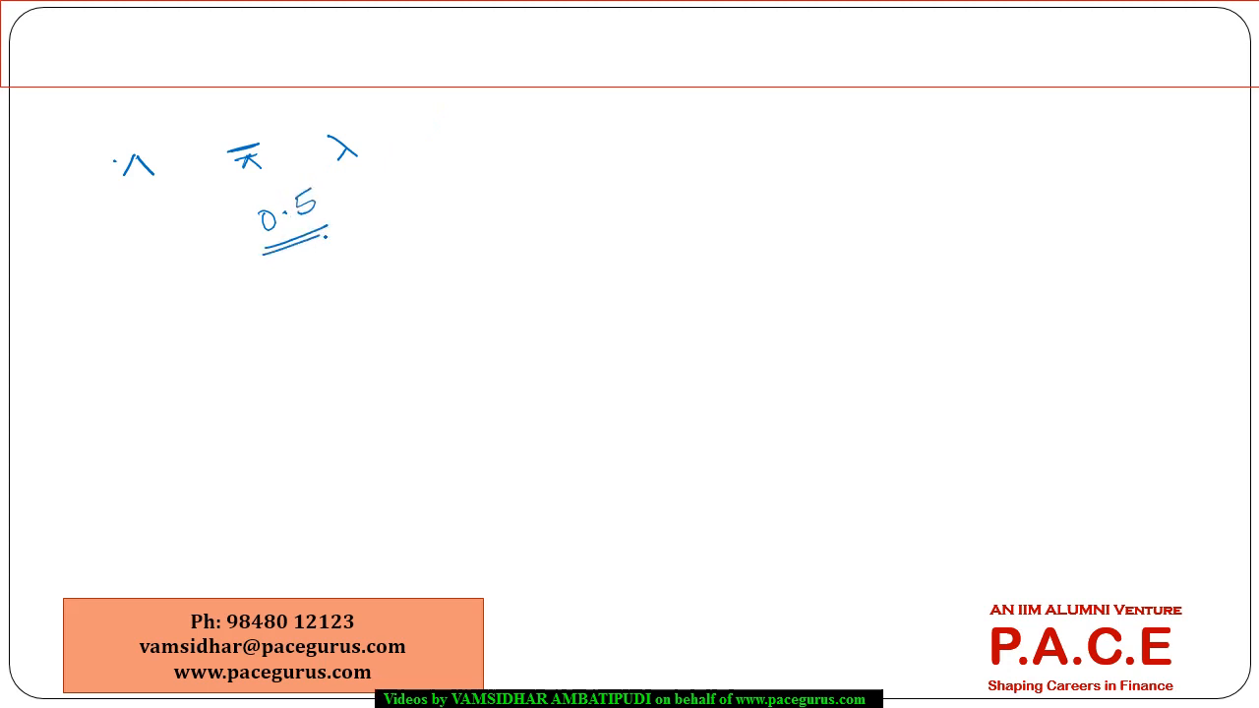
mouse_move(377, 179)
mouse_down()
mouse_move(384, 190)
mouse_move(369, 179)
mouse_move(446, 180)
mouse_up()
click(396, 178)
drag(383, 214, 518, 149)
drag(506, 145, 513, 158)
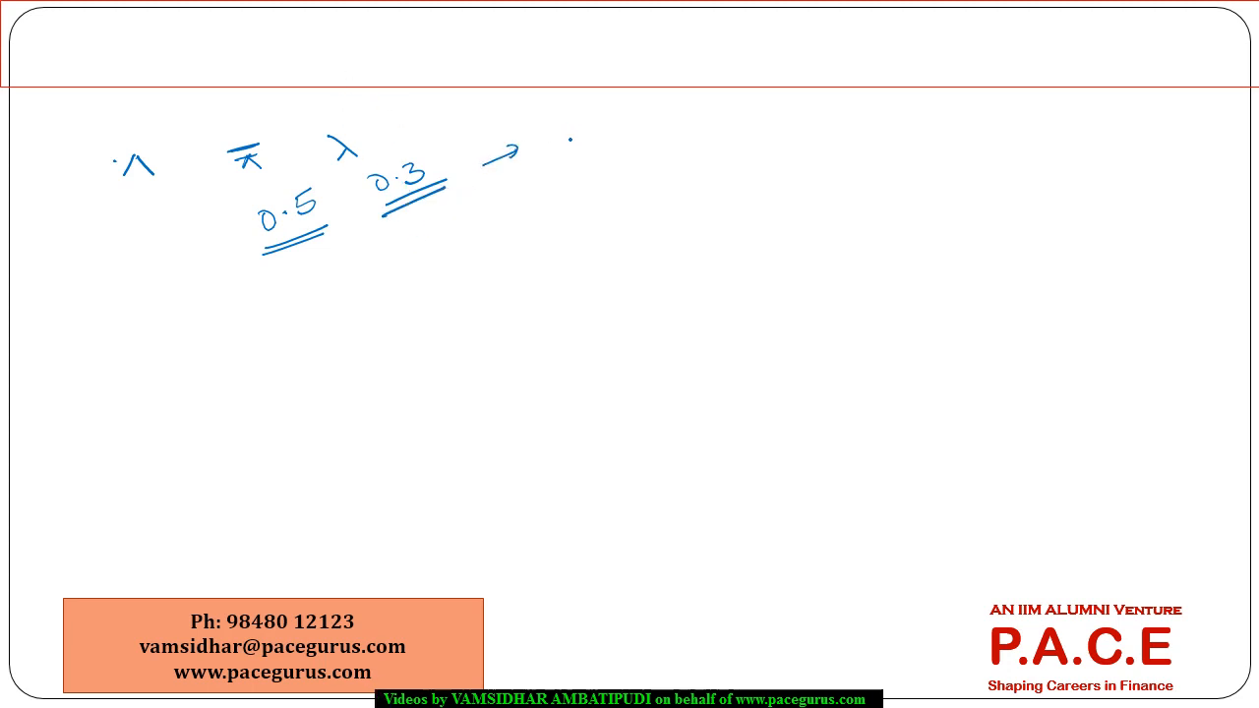
Handwrite "Option volatility" at the arrow's head and underline the phrase.
mouse_move(576, 135)
mouse_down()
mouse_move(604, 155)
mouse_move(629, 105)
mouse_move(677, 104)
mouse_move(730, 71)
mouse_move(751, 91)
mouse_move(791, 79)
mouse_move(842, 108)
mouse_move(826, 77)
mouse_up()
drag(795, 51, 817, 41)
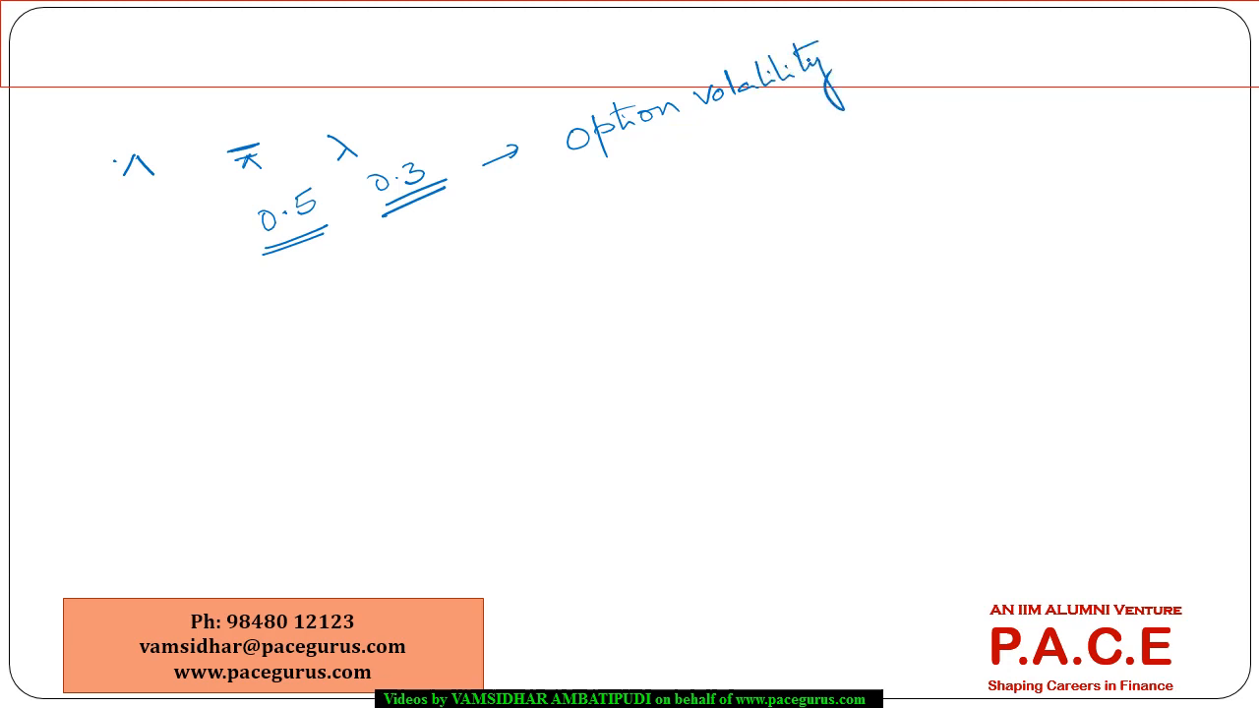
drag(639, 154, 800, 102)
drag(657, 151, 795, 111)
Switch to the Credit Grades workbook in Excel, enter "Recovery Mean" in F1 with 0.5 in G1, and autofit column F.
key(alt+Tab)
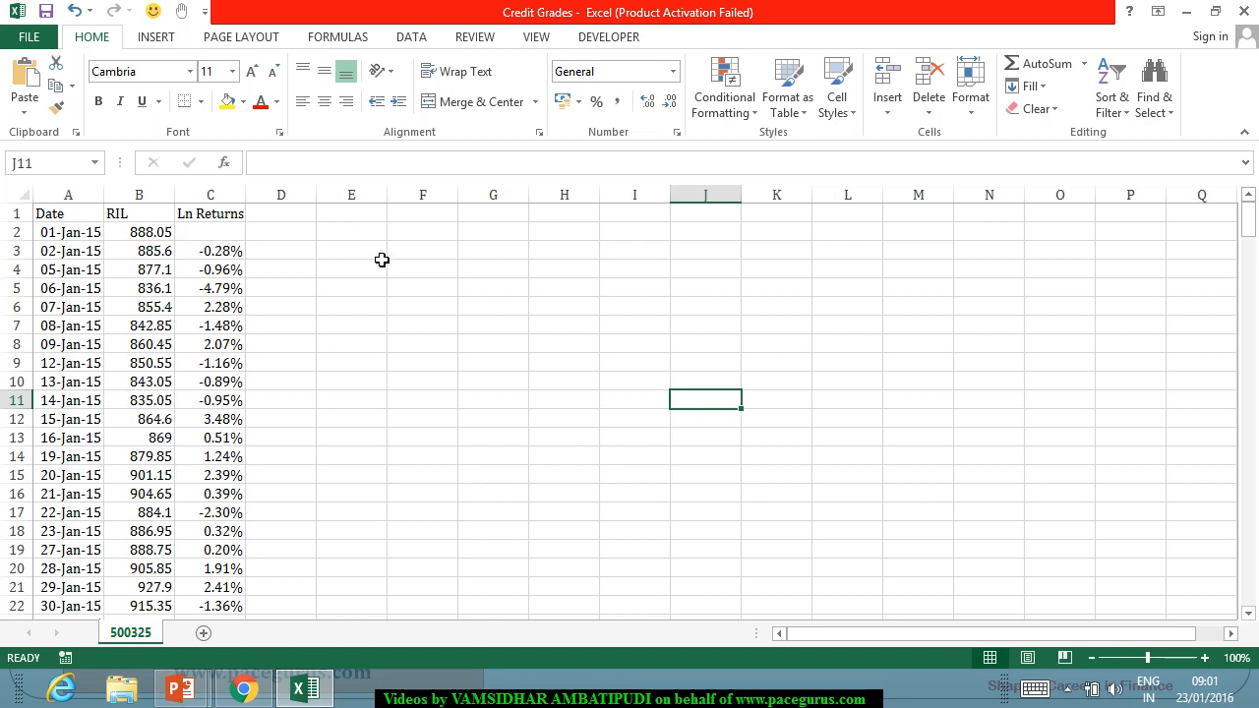
click(439, 219)
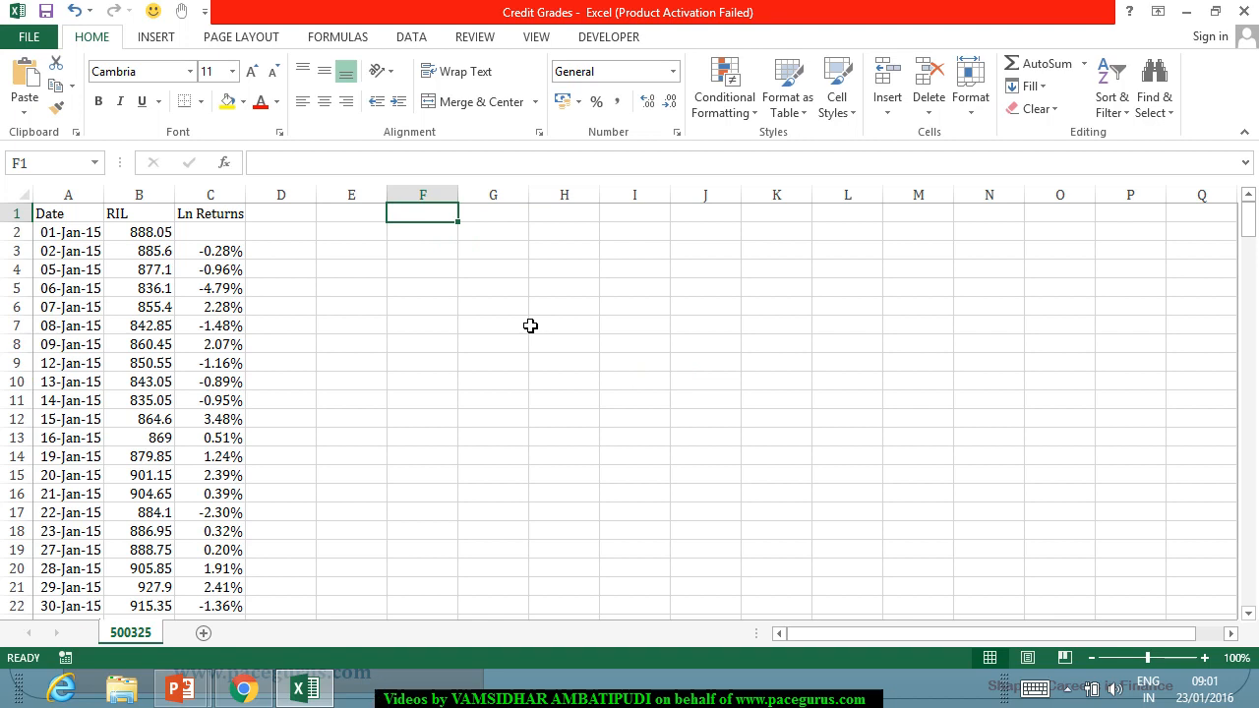
text(Recovery)
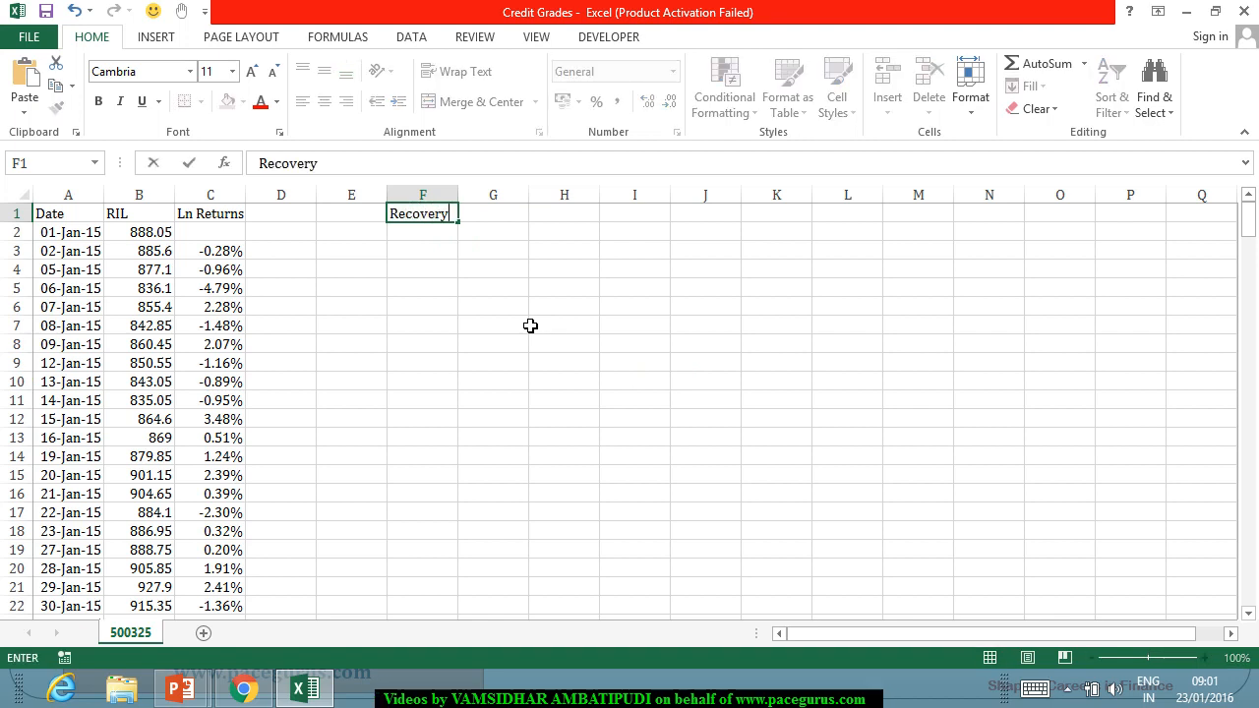
text( Mean)
key(Tab)
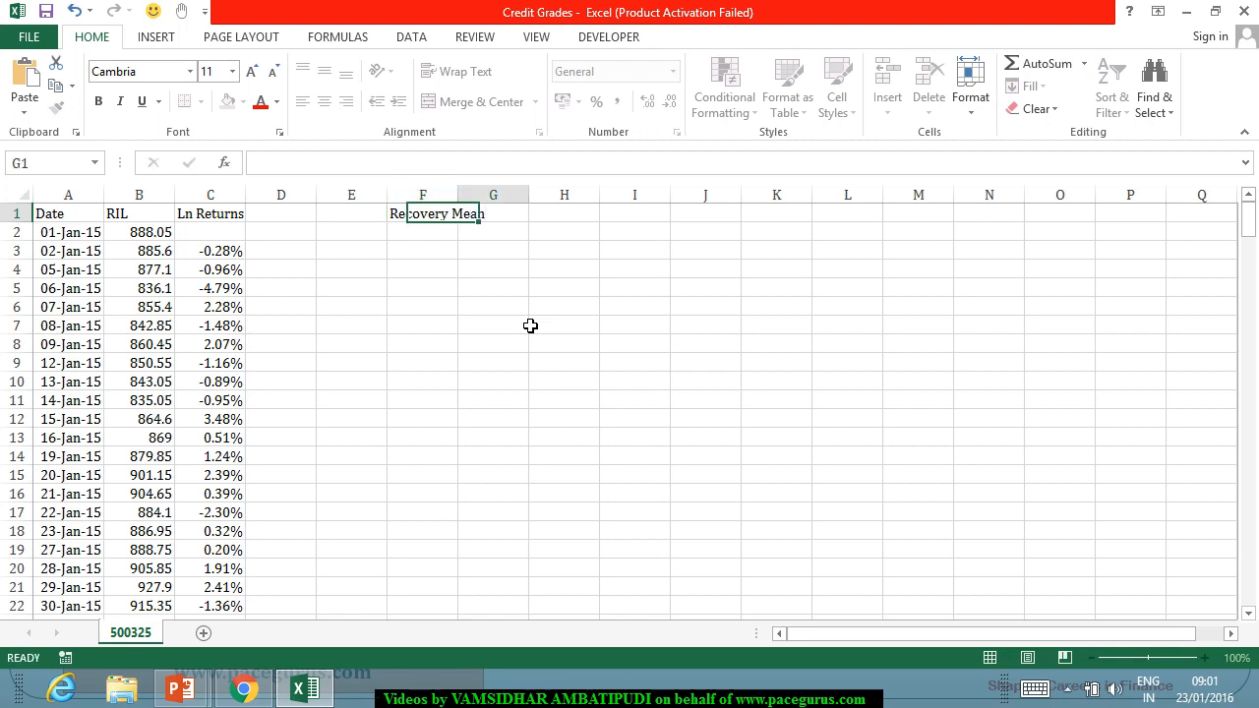
text(0.5)
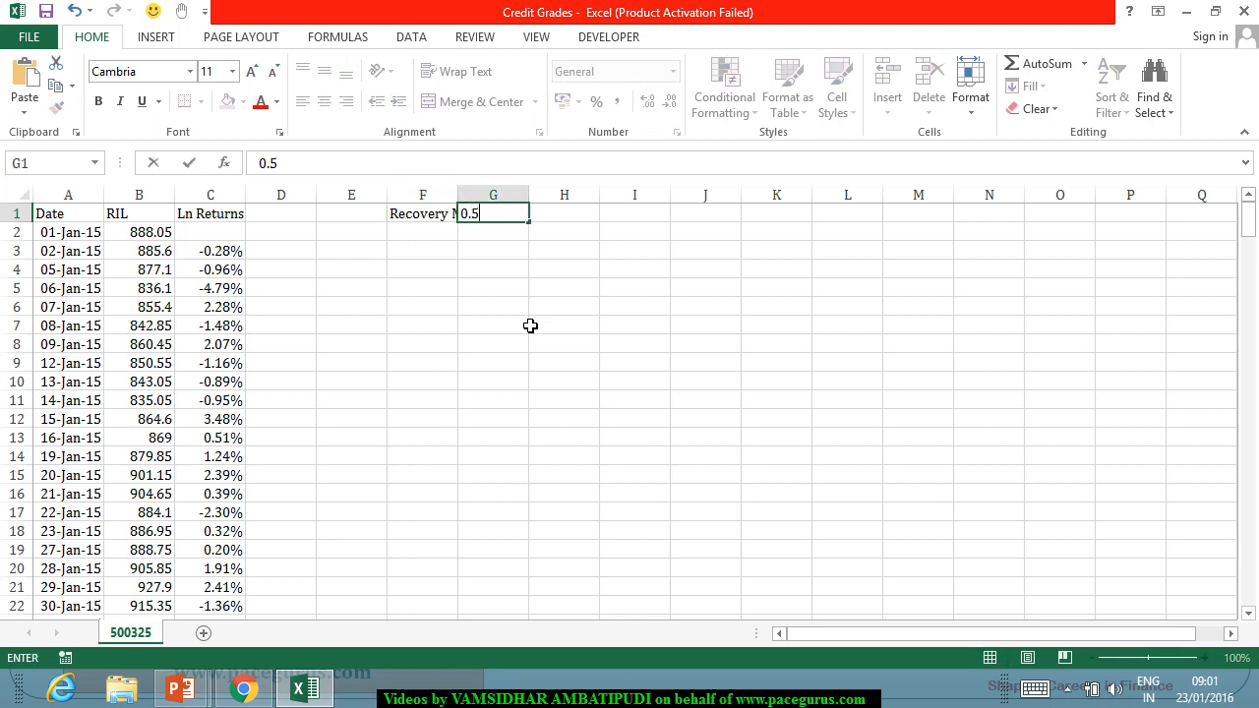
key(Return)
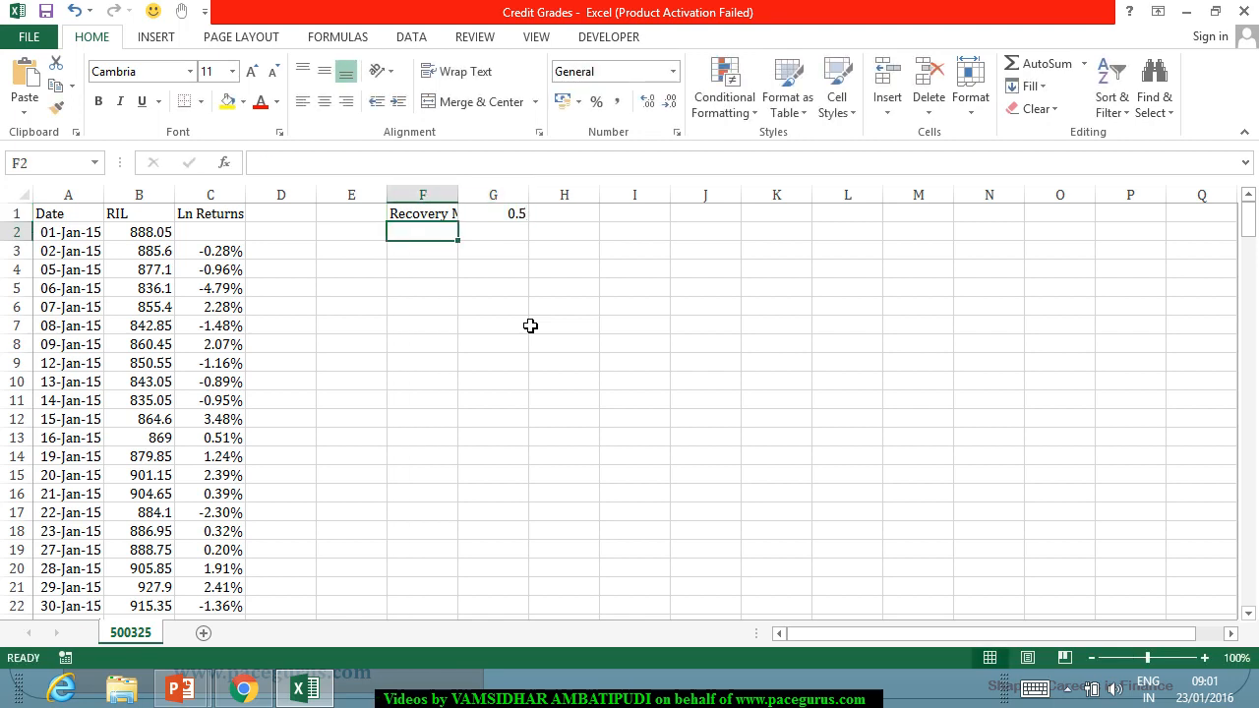
double_click(471, 202)
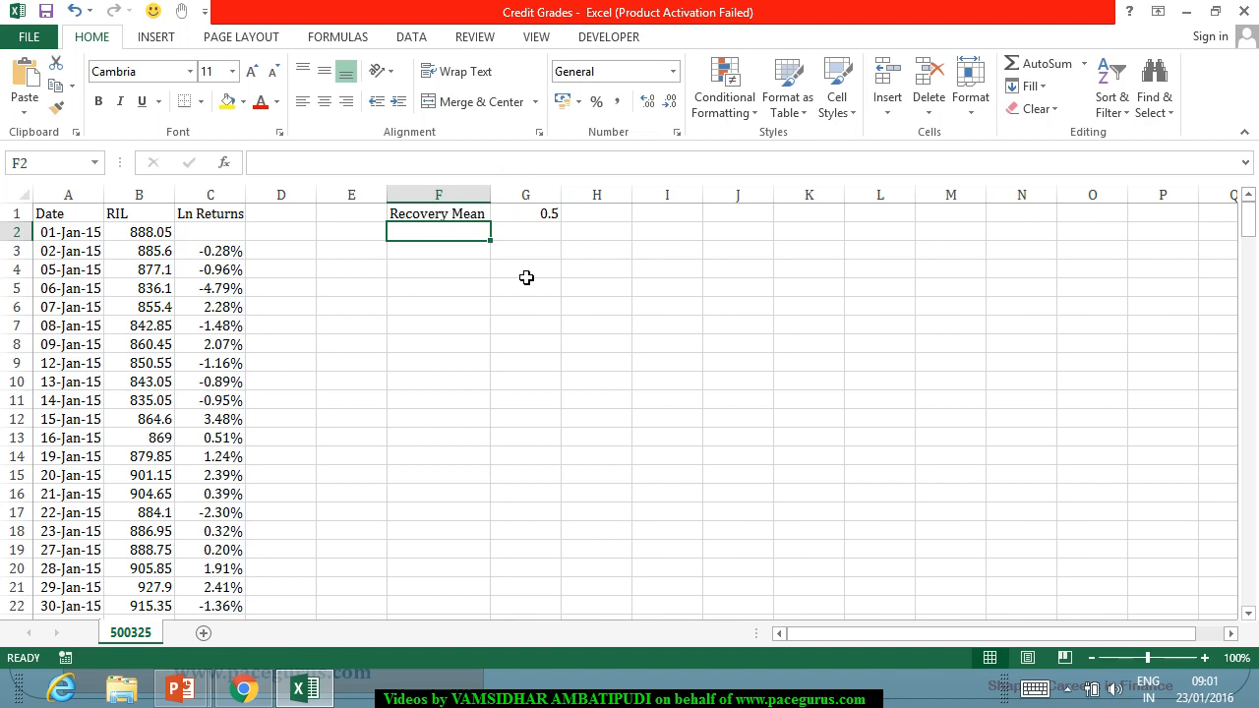
Enter "Volatility of Recovery" in F2 with 30% in G2, and autofit column F to the longer label.
text(Vola)
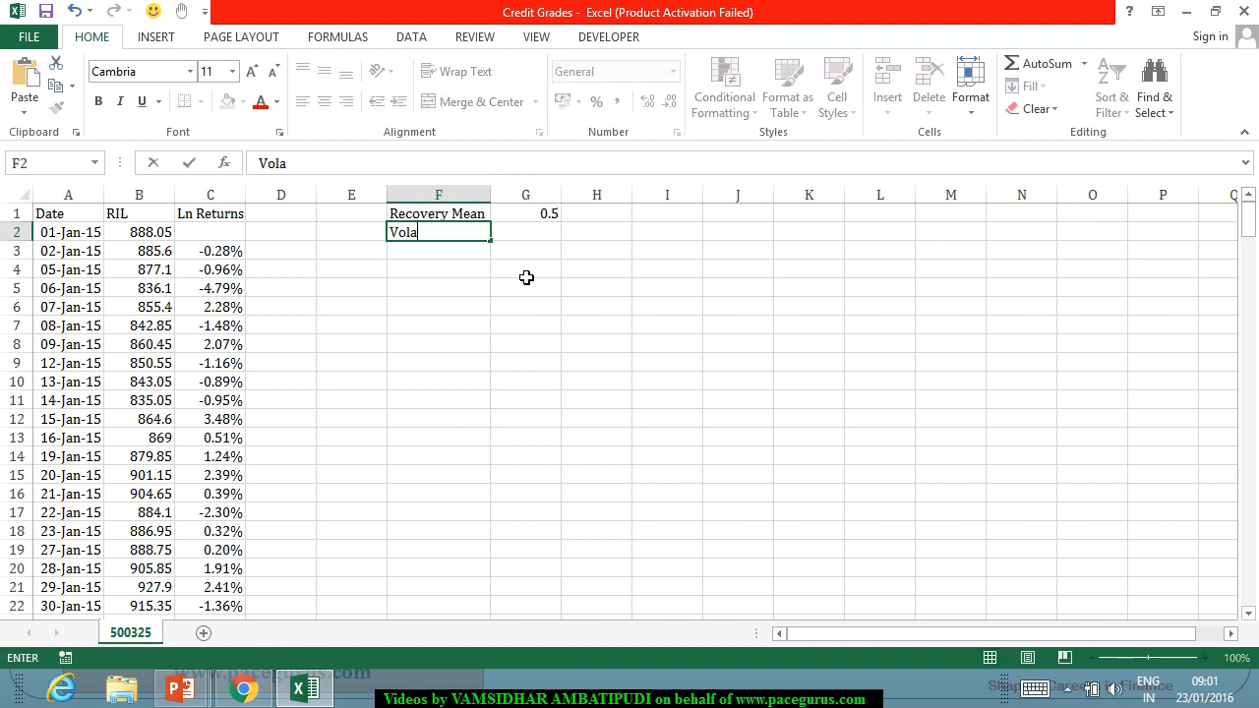
text(tility ogf R)
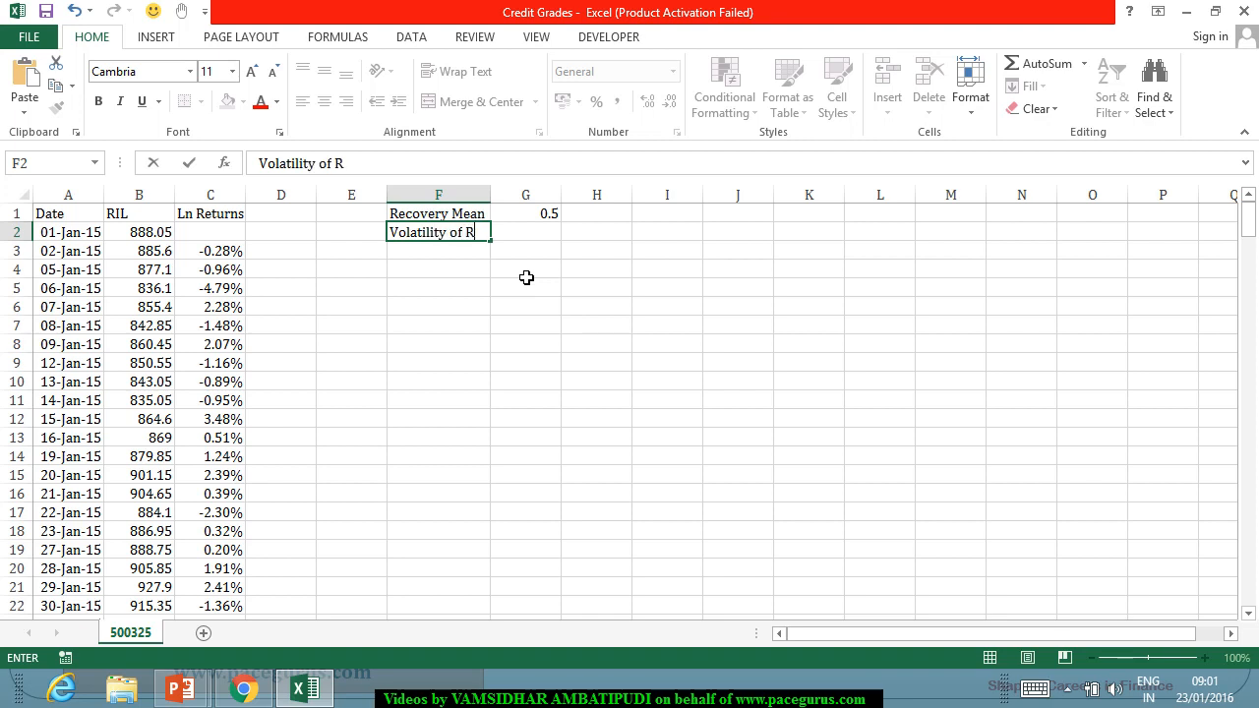
text(ecovery)
key(Tab)
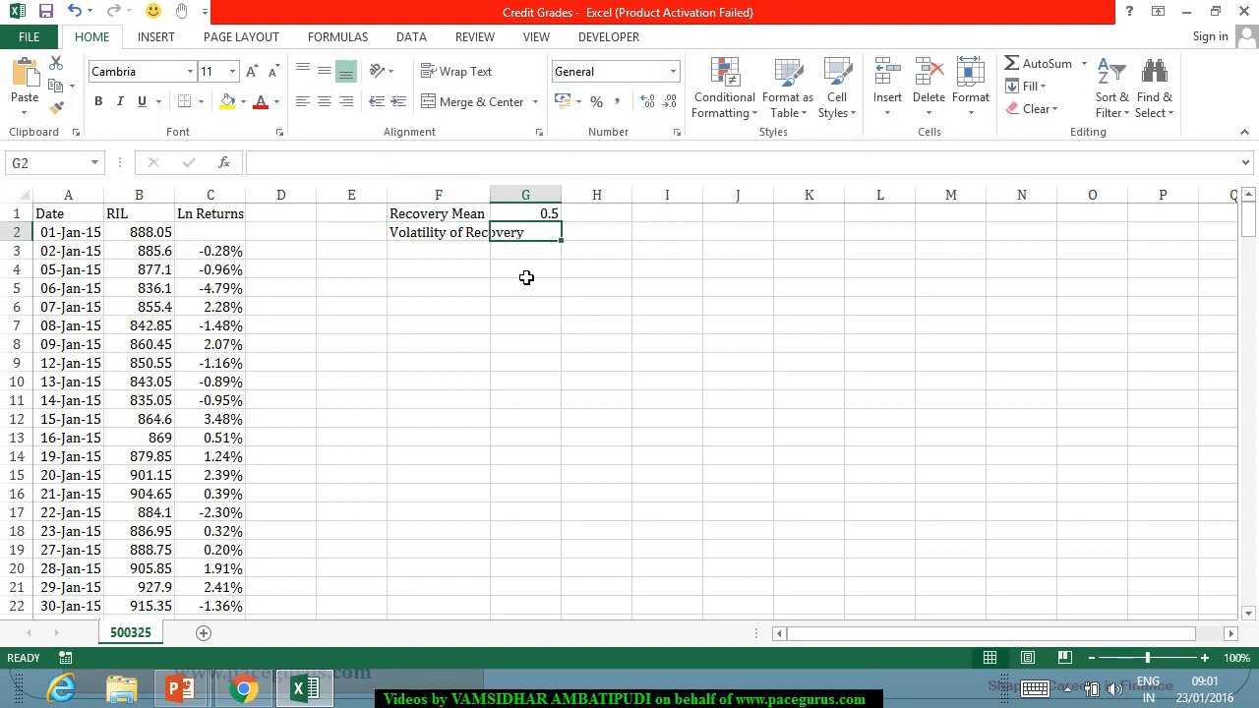
text(30%)
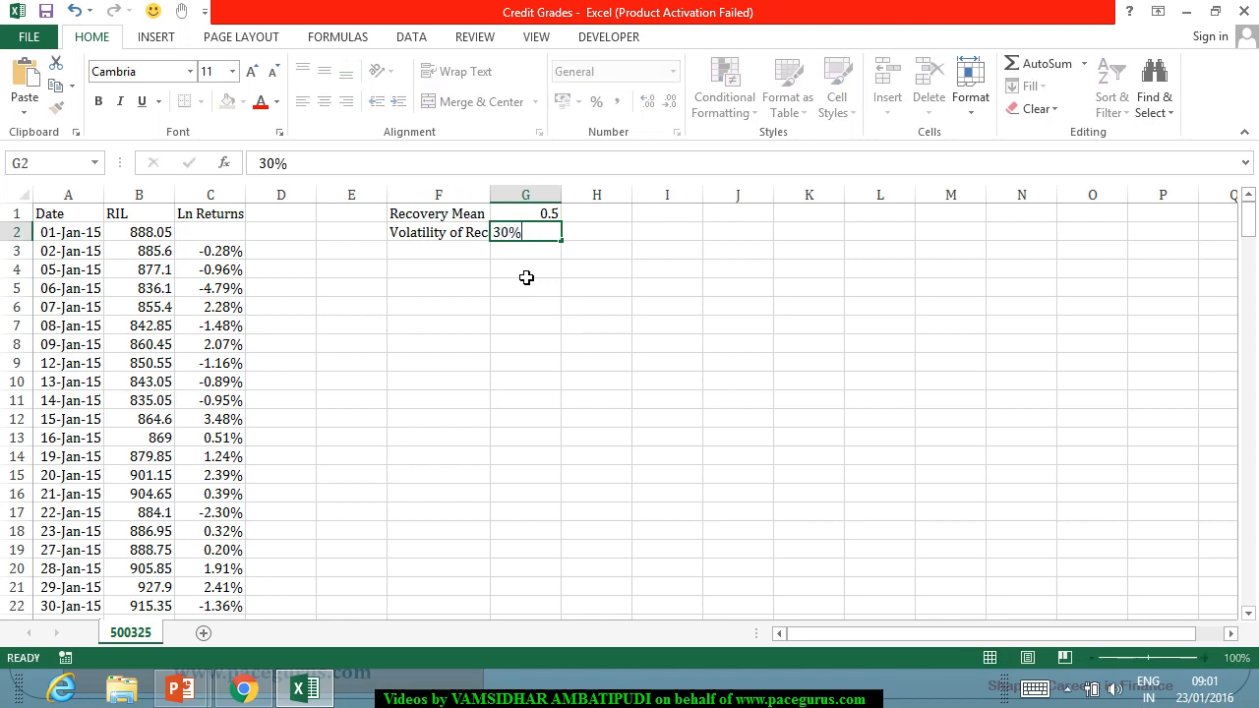
key(Return)
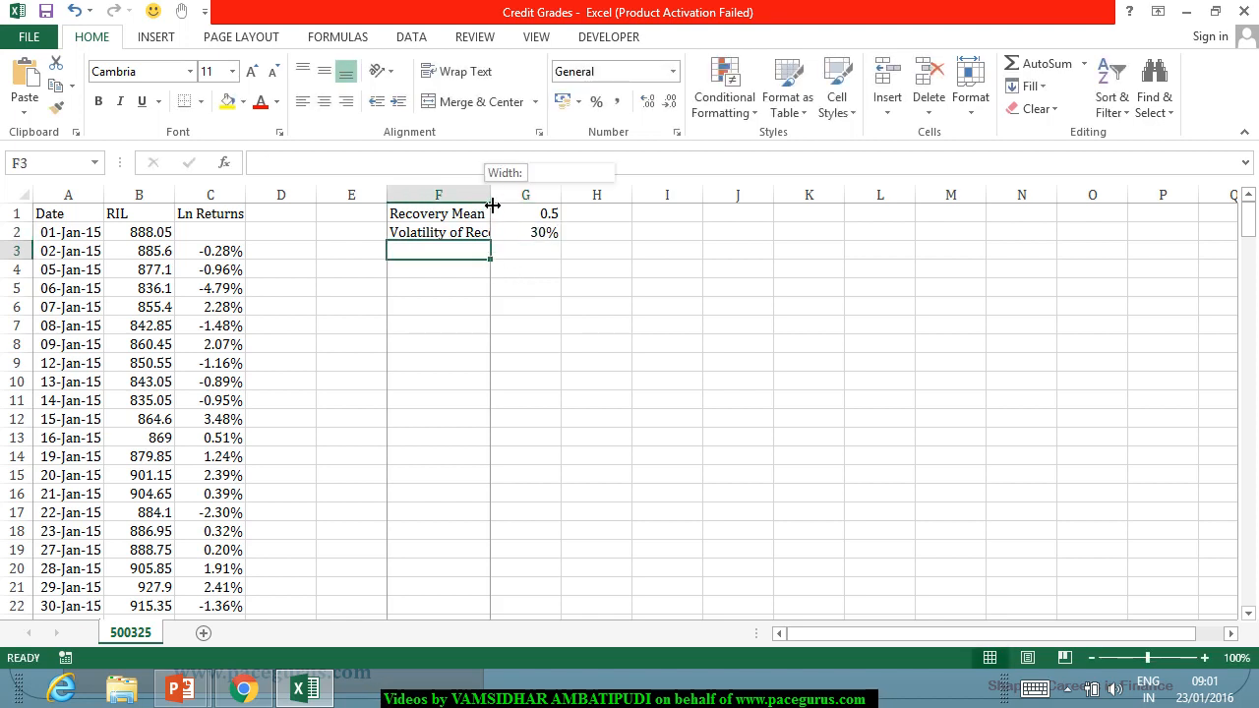
double_click(490, 195)
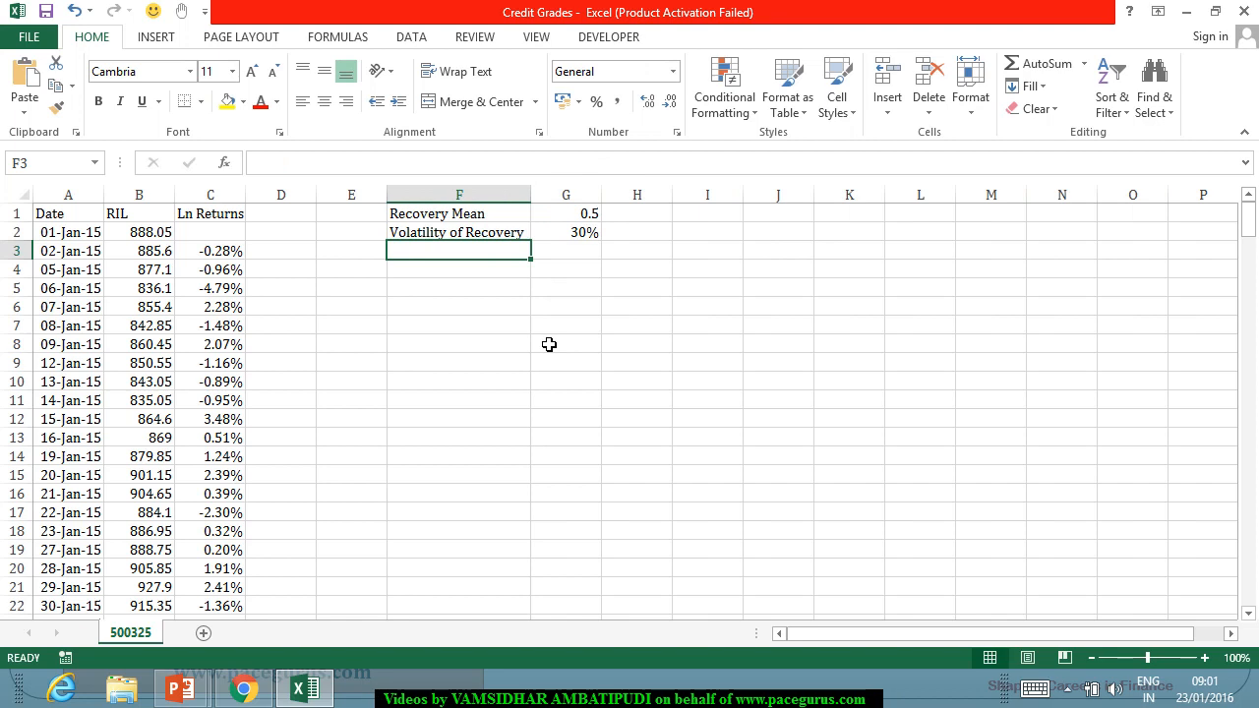
Enter the label "Time Period" in F3 with the value 1 in G3.
text(Time )
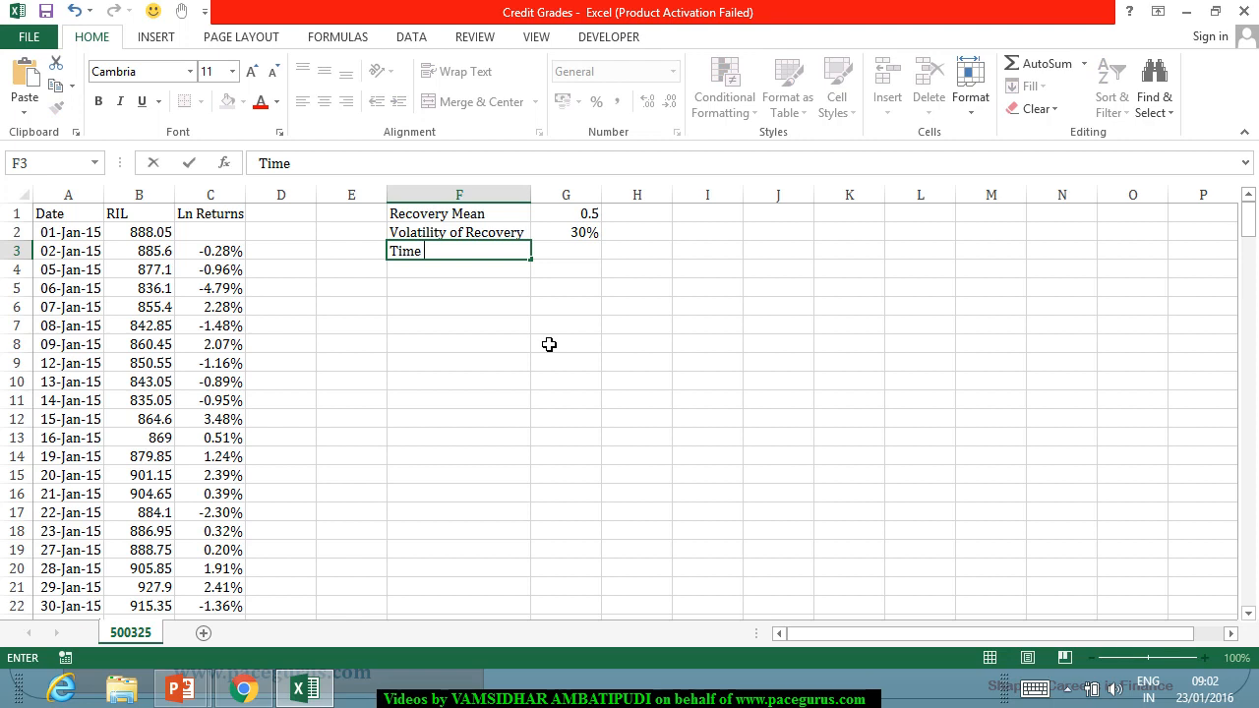
text(Period)
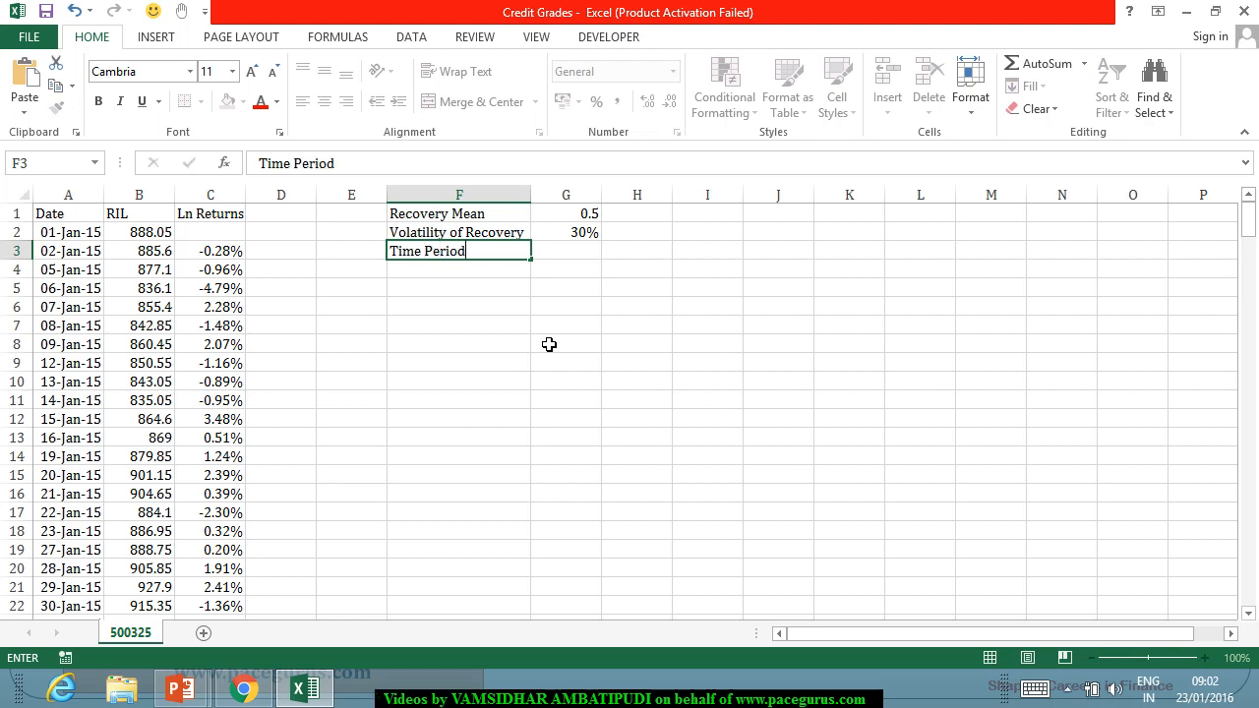
key(Tab)
text(1)
key(Return)
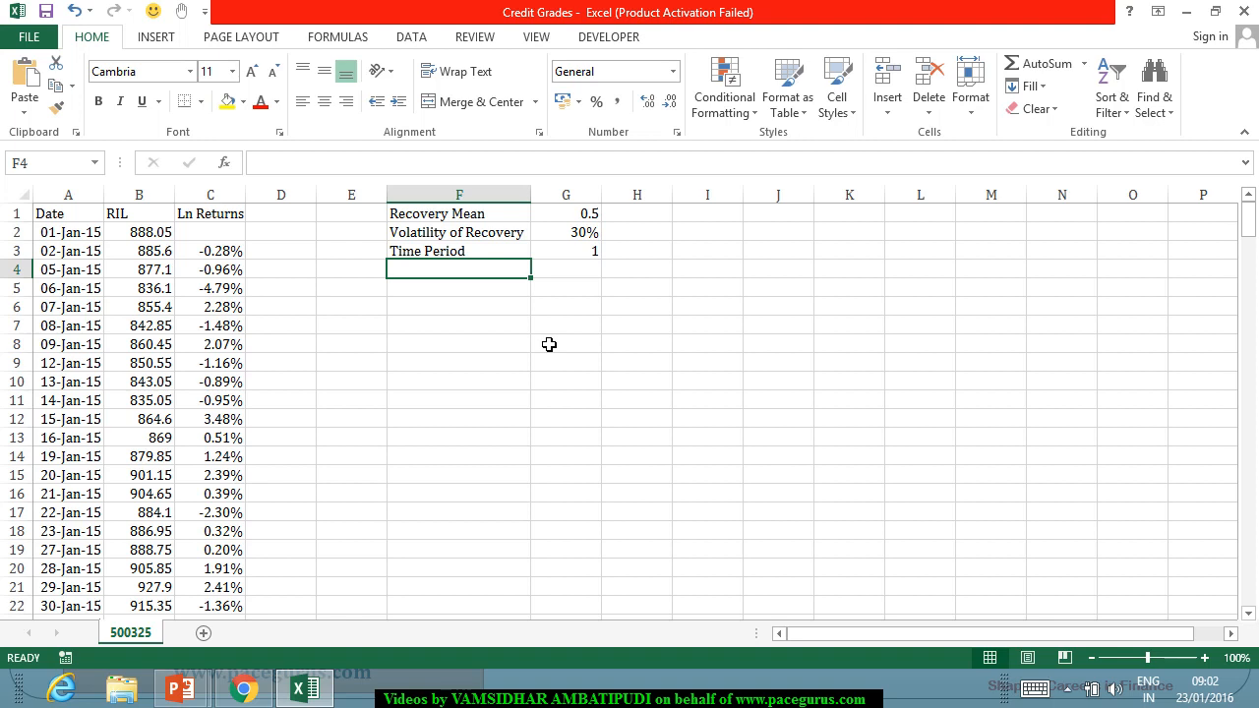
Add a bold "Balance Sheet" heading in F5, leaving row 4 blank.
key(Down)
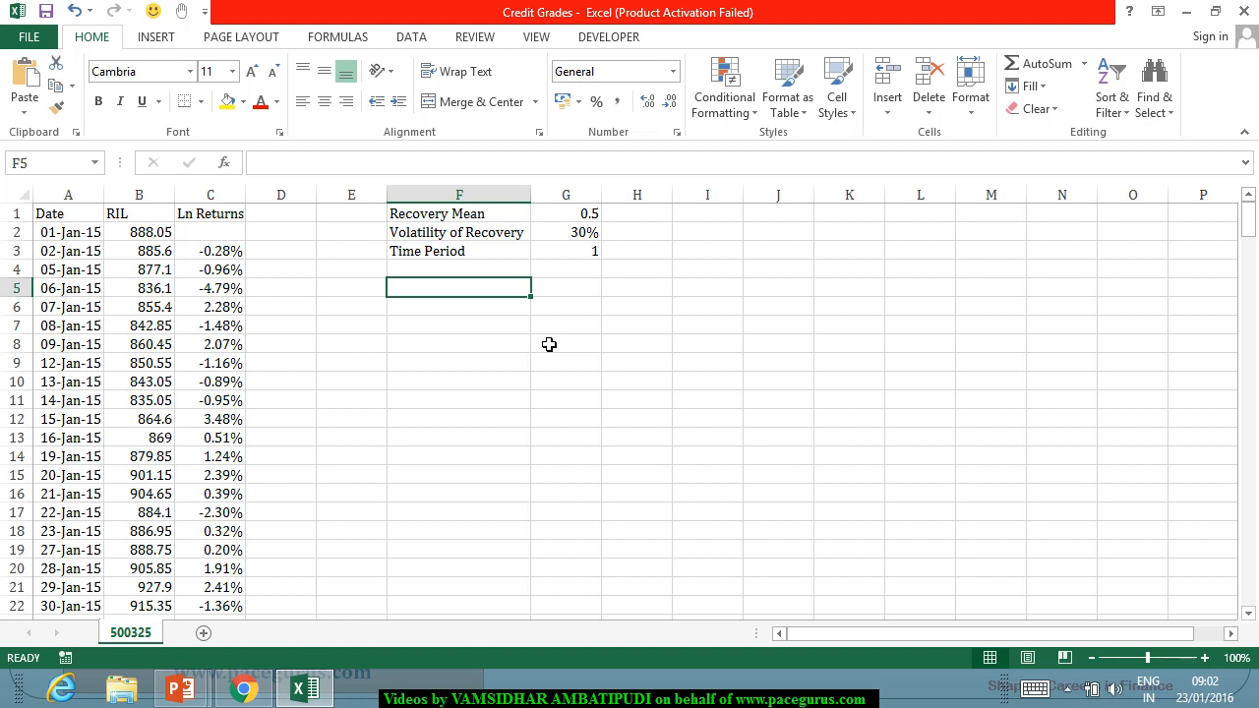
key(ctrl+b)
text(Balan)
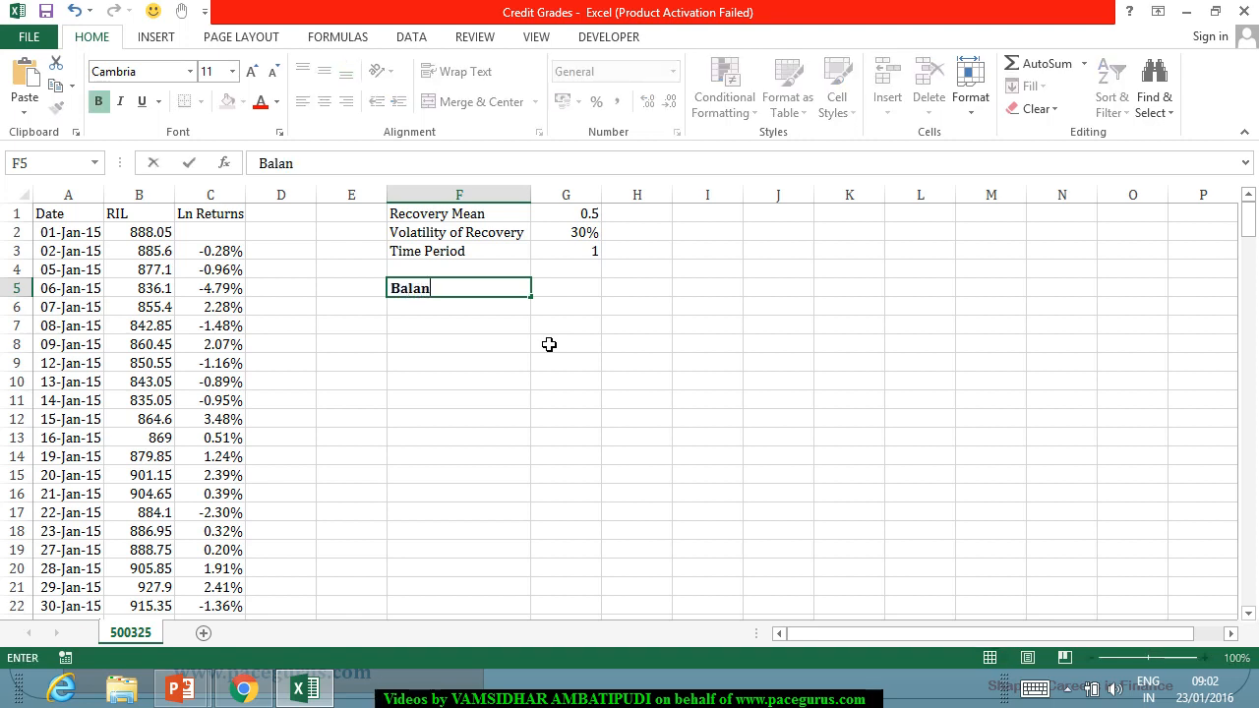
text(ce Sheet)
key(Return)
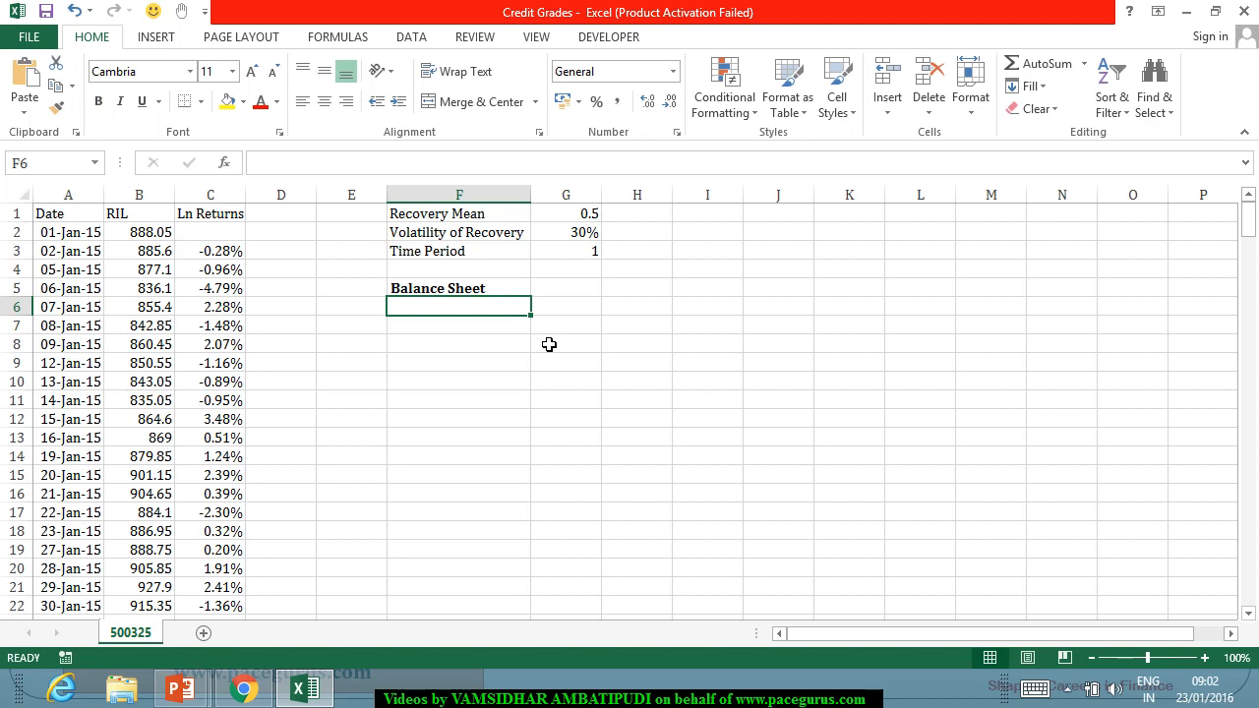
List the balance sheet labels STB, LTB, STL and LTL in cells F6 to F9.
text(STB)
key(Return)
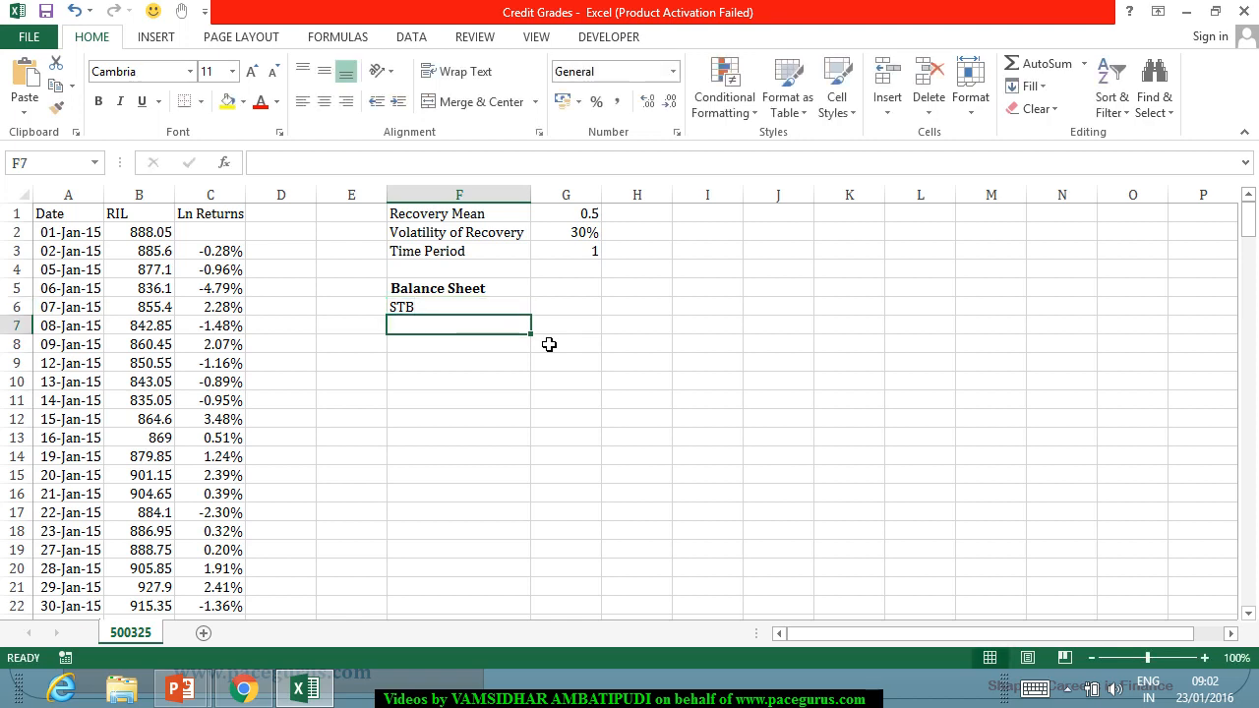
text(LTB)
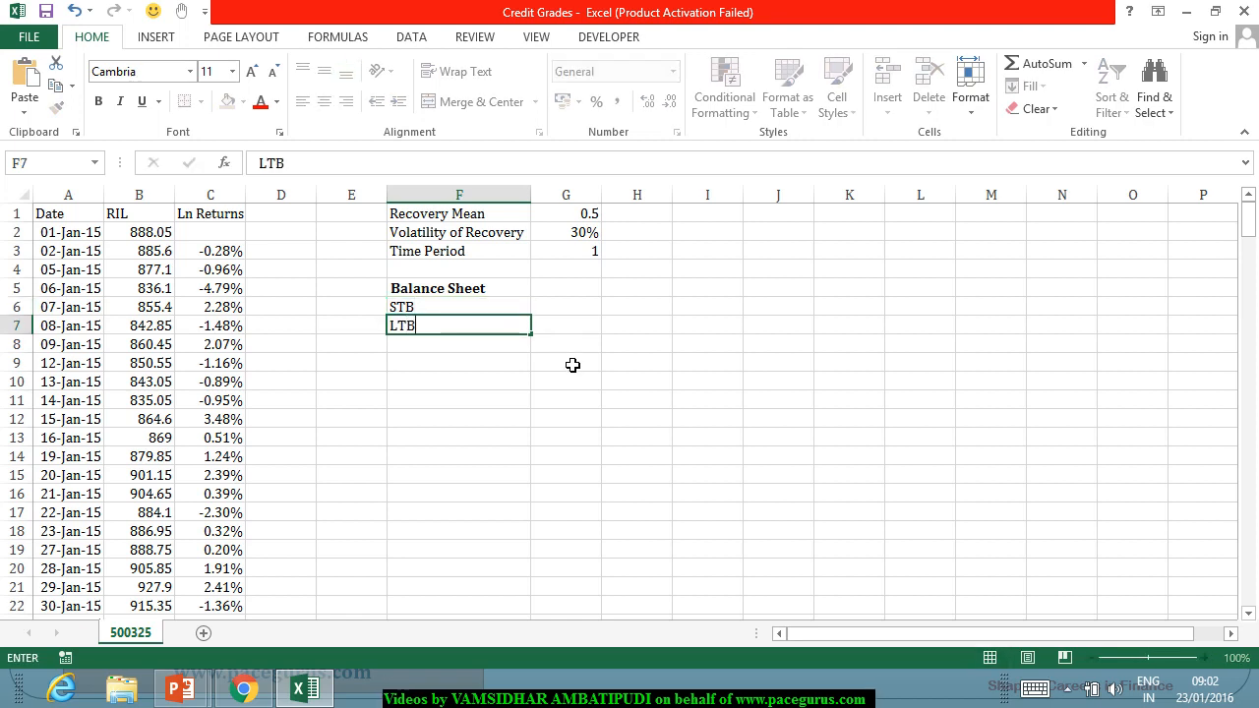
key(Return)
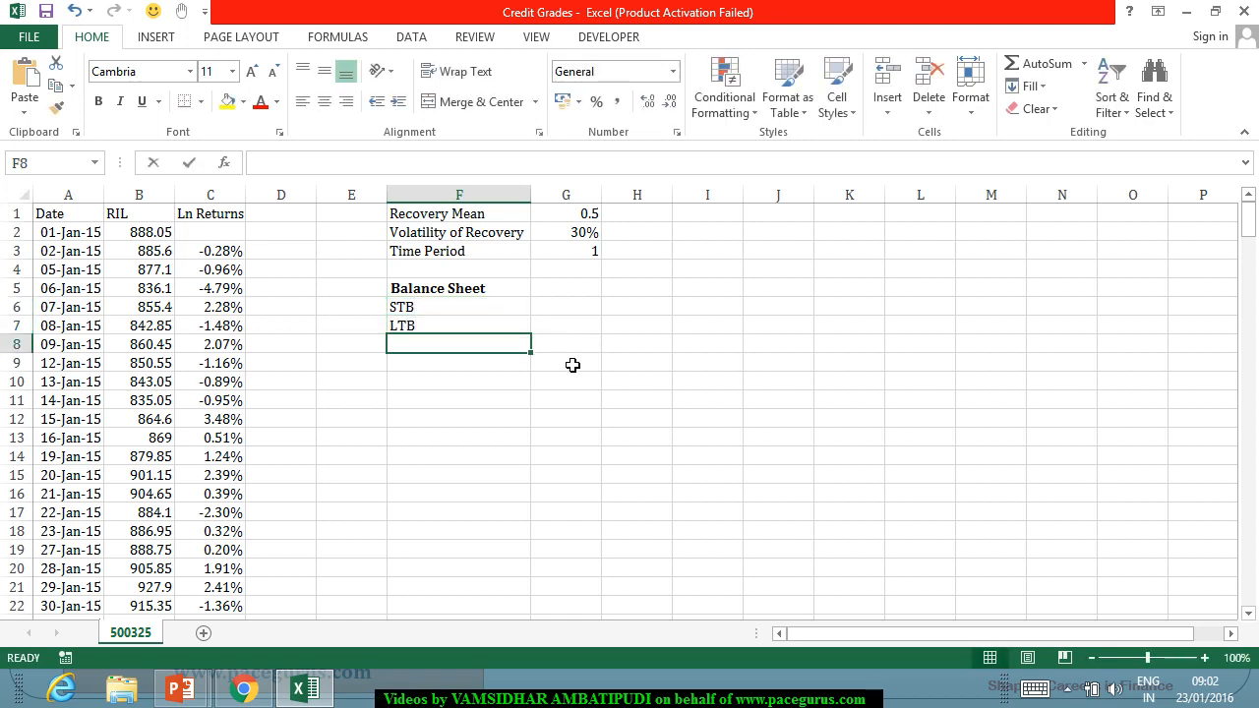
text(STL)
key(Return)
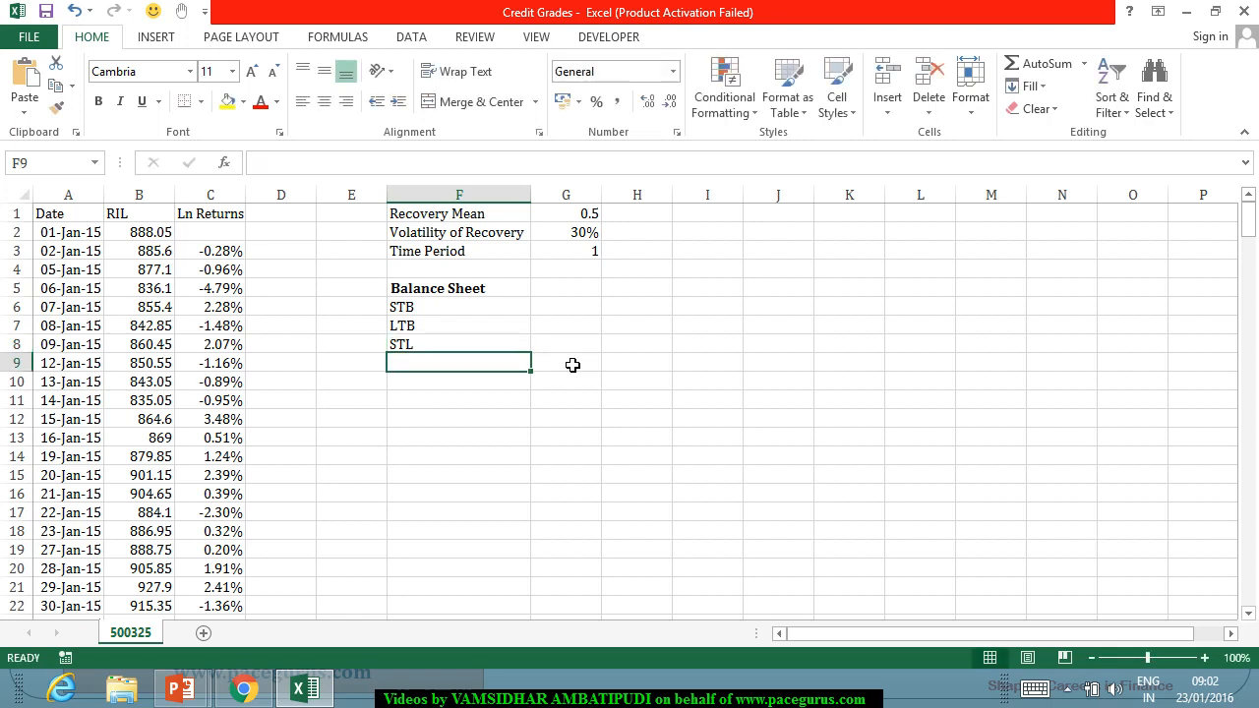
text(LTL)
key(Return)
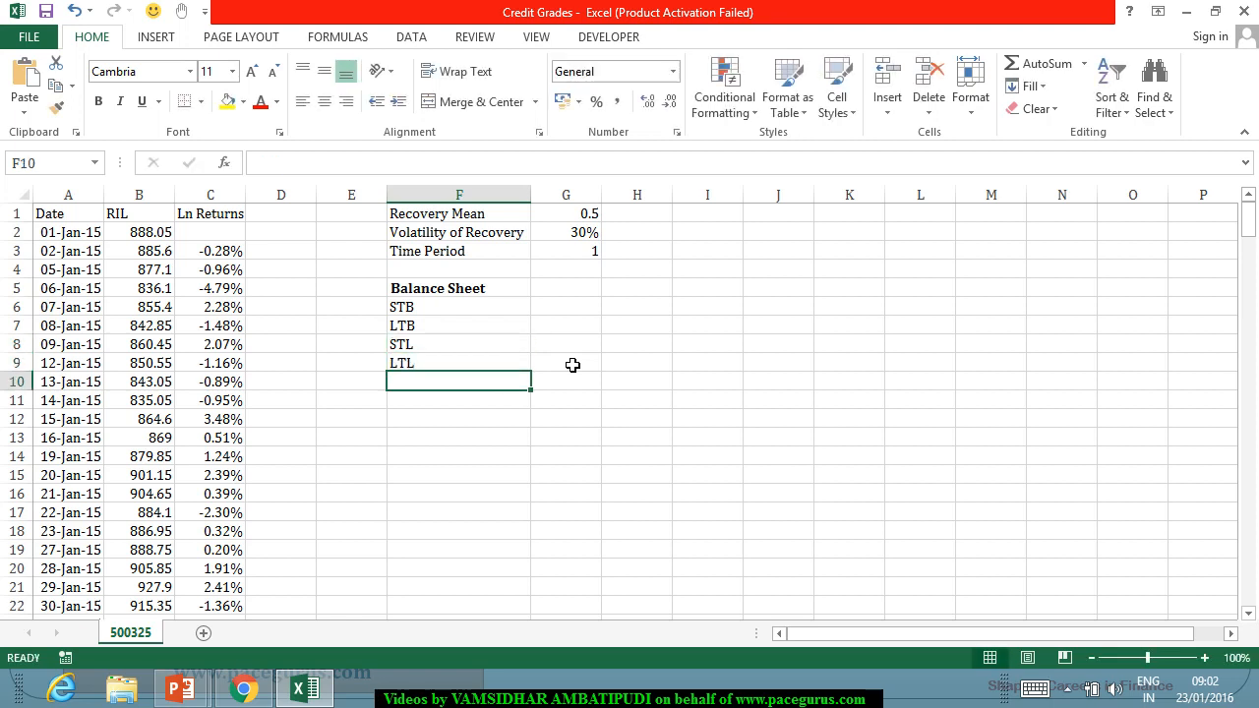
Select the STB value cell G6 and switch to the RIL 2014-15 annual report PDF in Chrome.
click(573, 312)
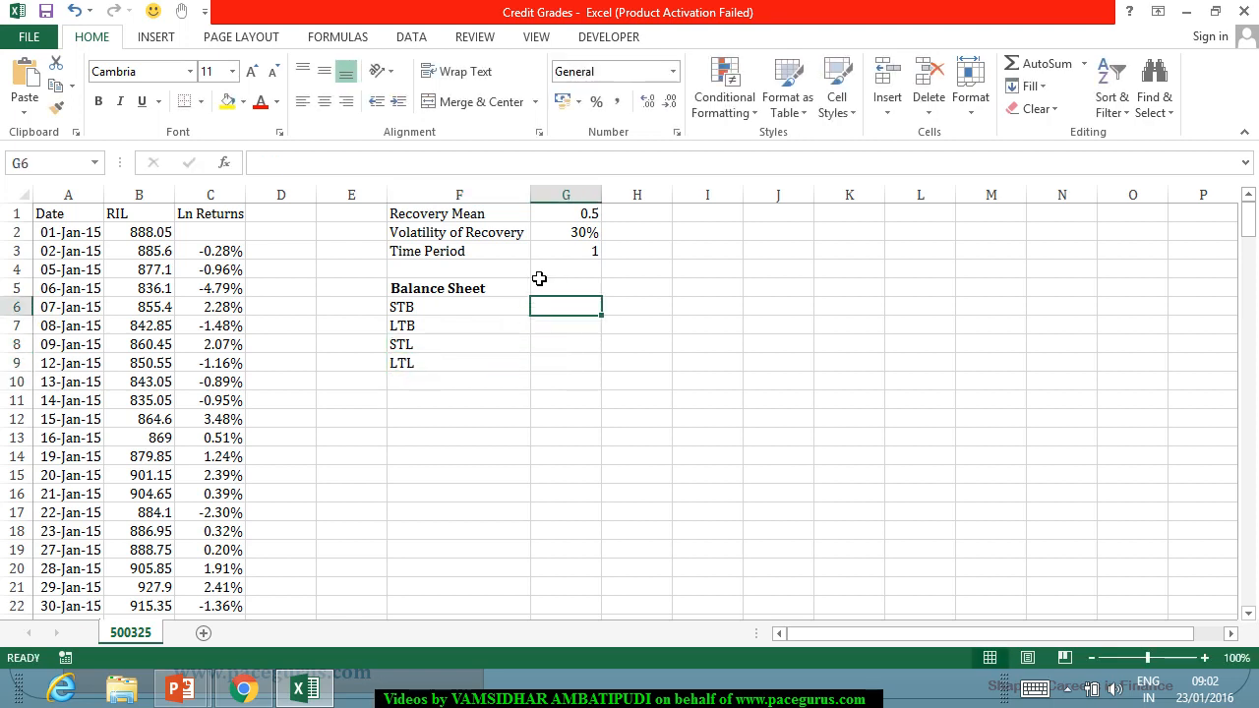
key(alt+Tab)
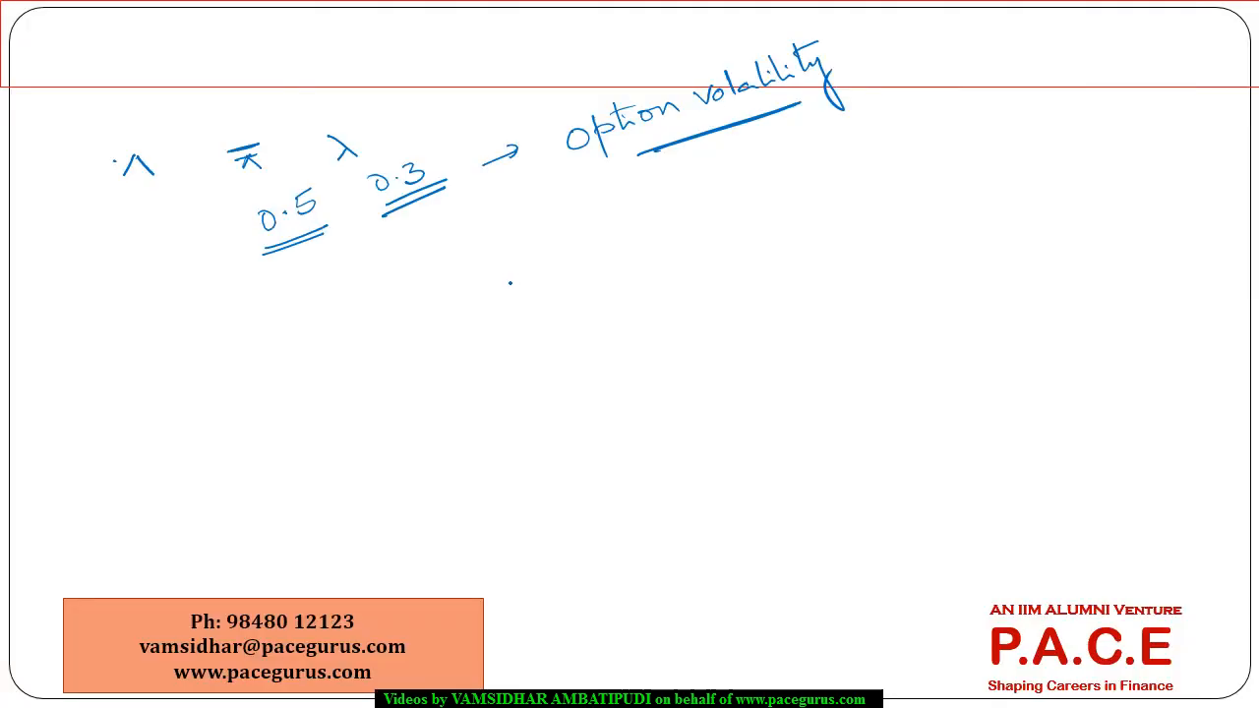
key(alt+Tab)
key(alt+Tab)
key(Tab)
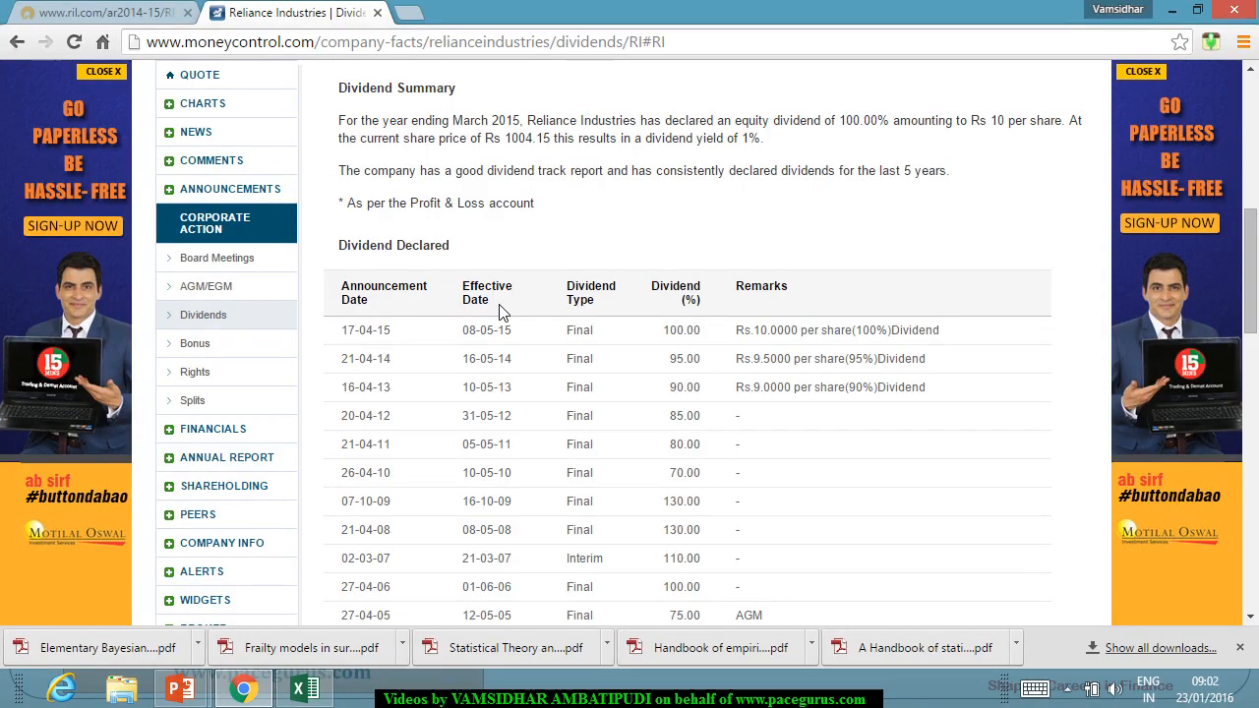
click(98, 12)
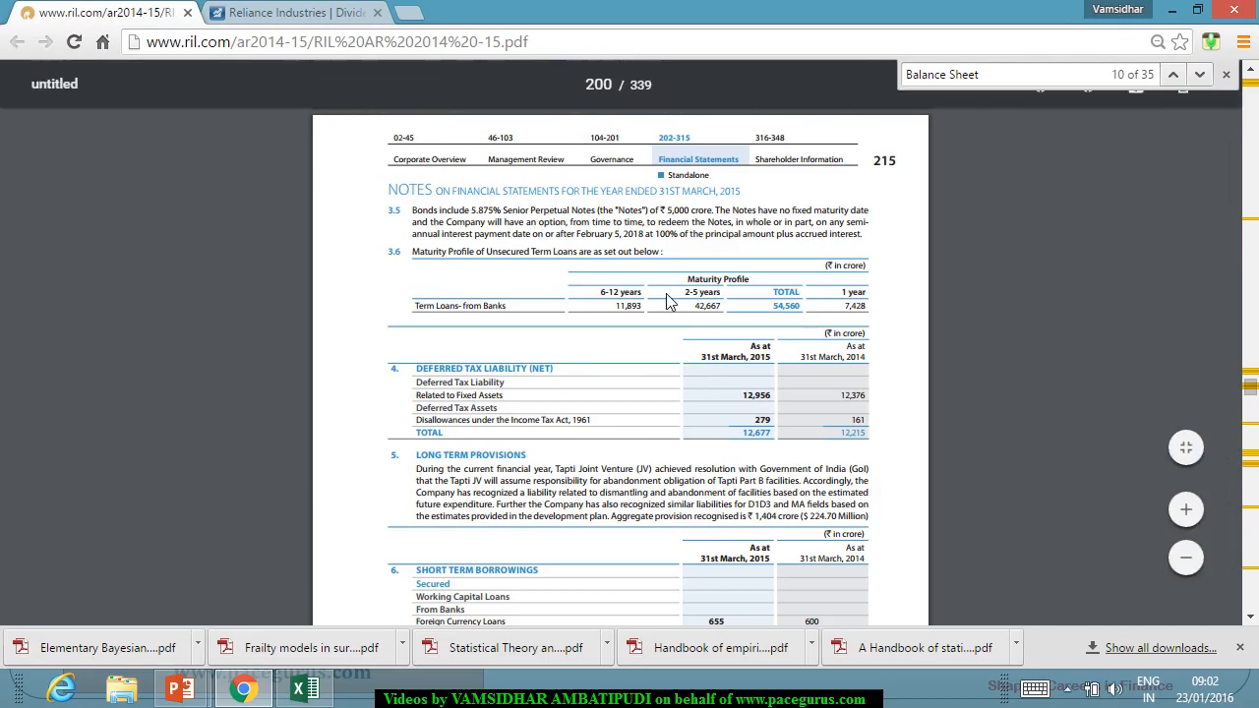
Find Reliance's balance sheet as at 31st March, 2015 in the annual report and highlight the 2015 Long Term Borrowings figure.
scroll(659, 298, up, 20)
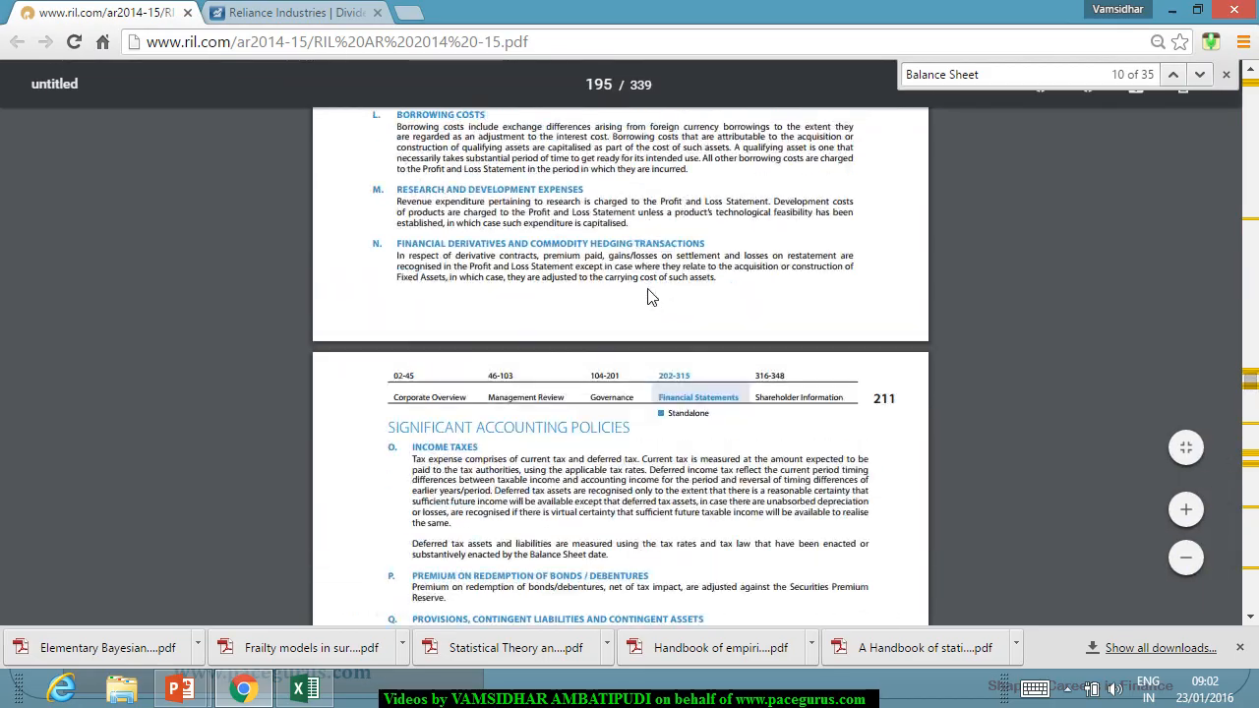
scroll(649, 298, up, 20)
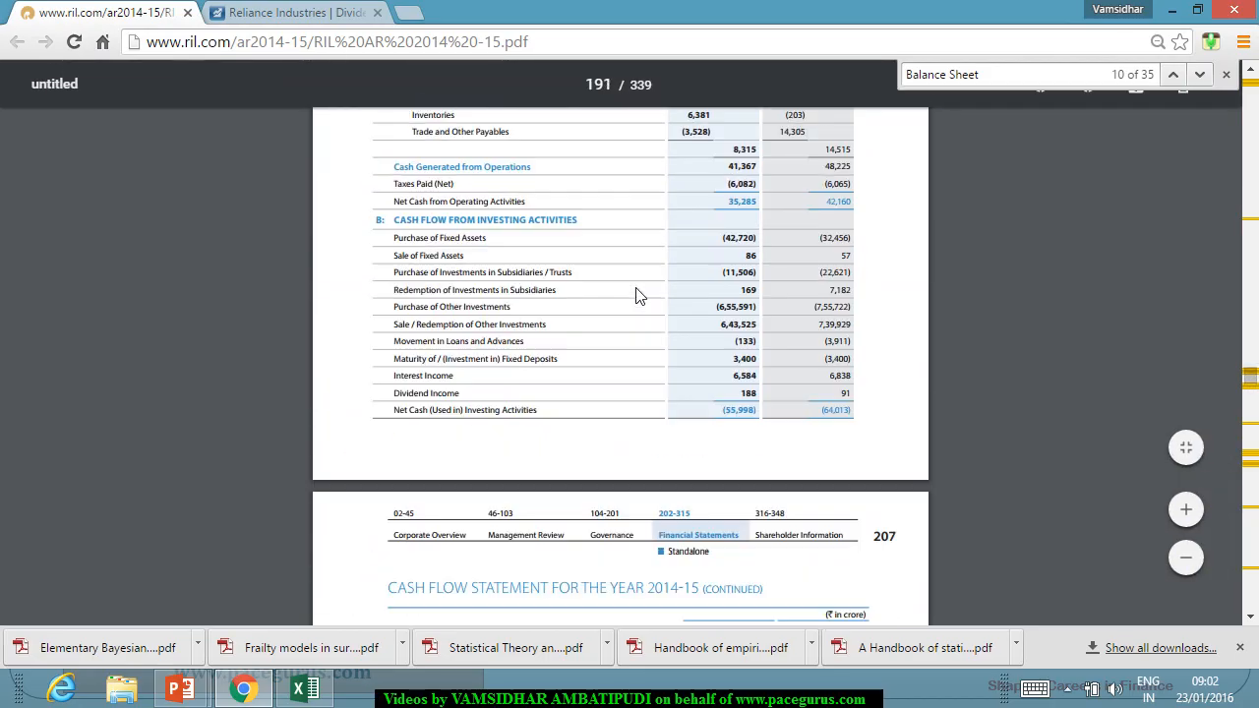
scroll(637, 297, up, 20)
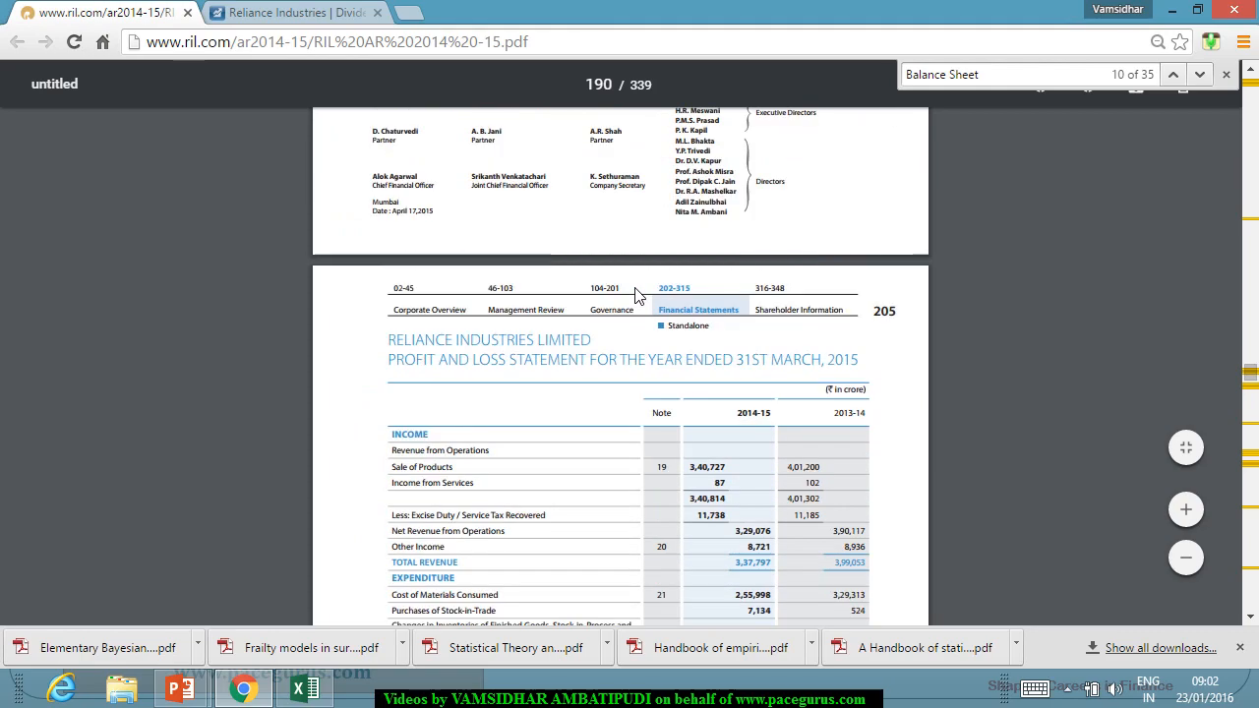
scroll(639, 305, down, 10)
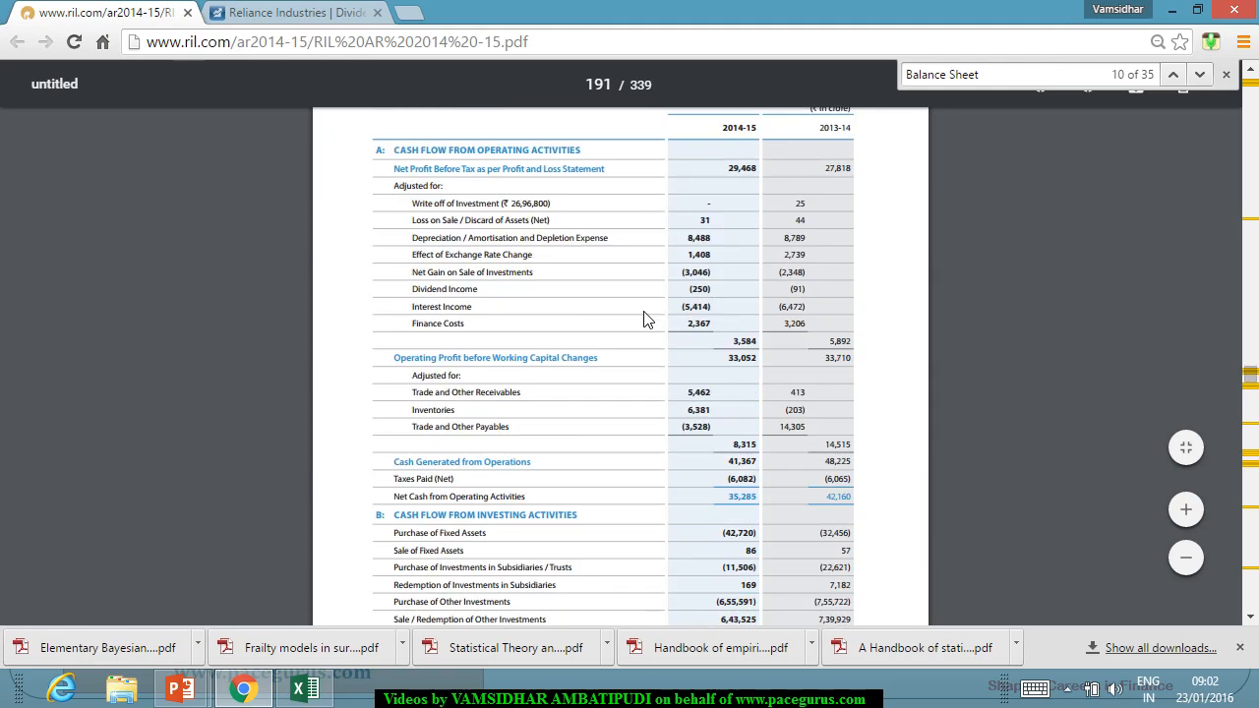
scroll(644, 315, up, 10)
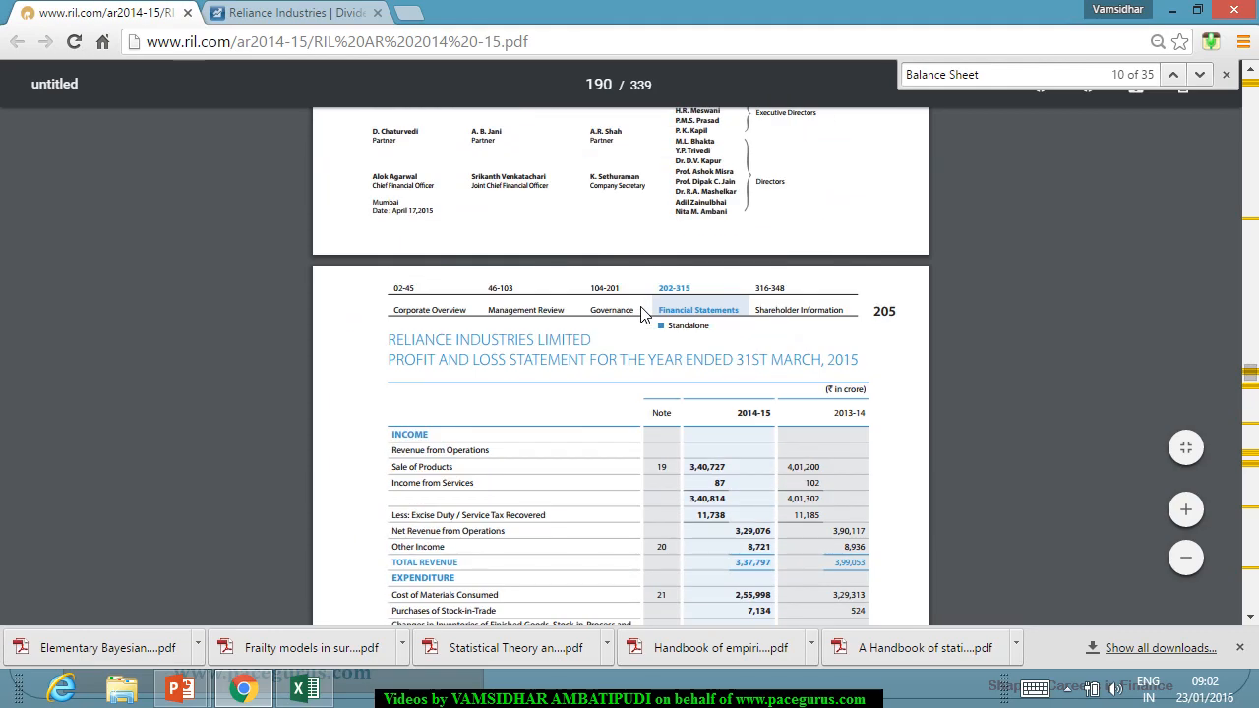
scroll(640, 313, up, 6)
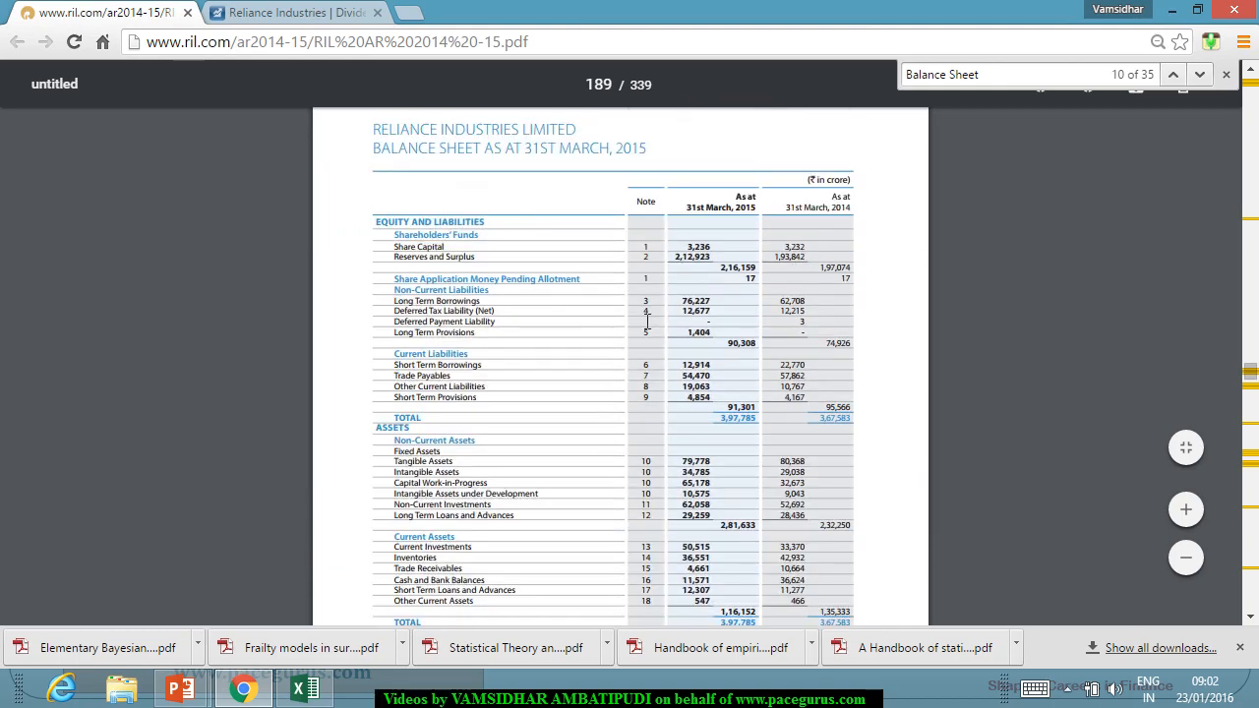
scroll(647, 320, down, 1)
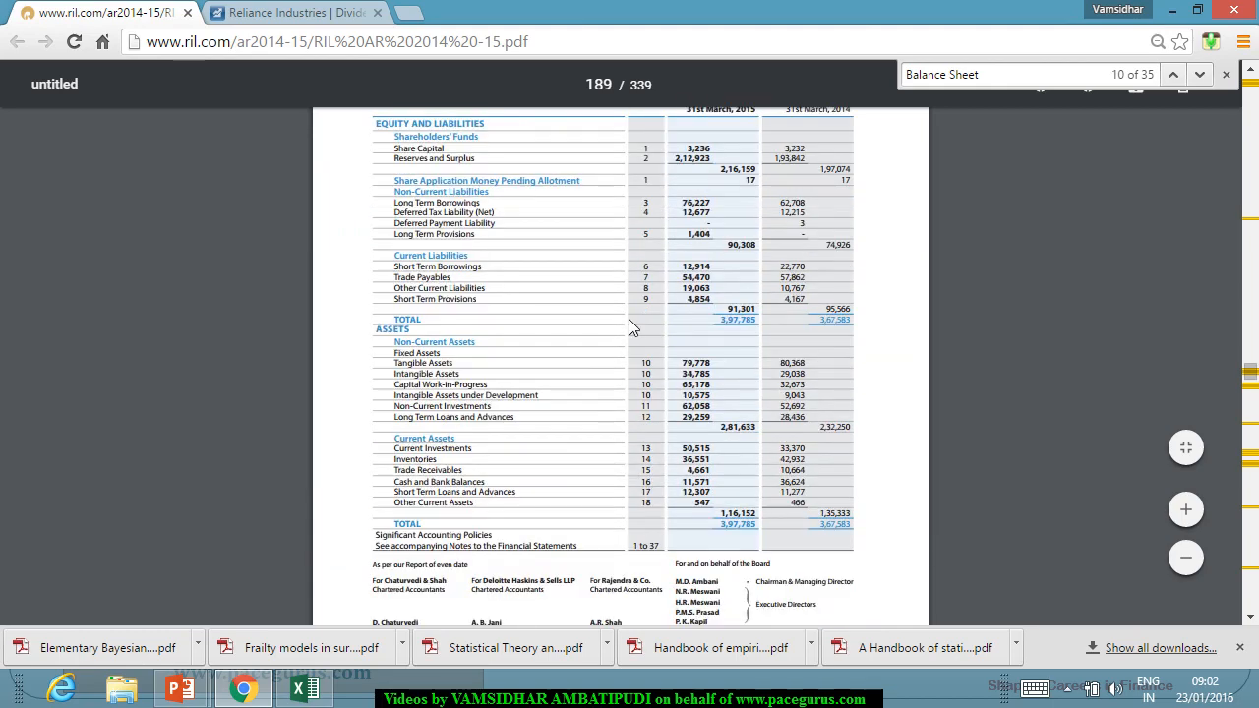
double_click(695, 202)
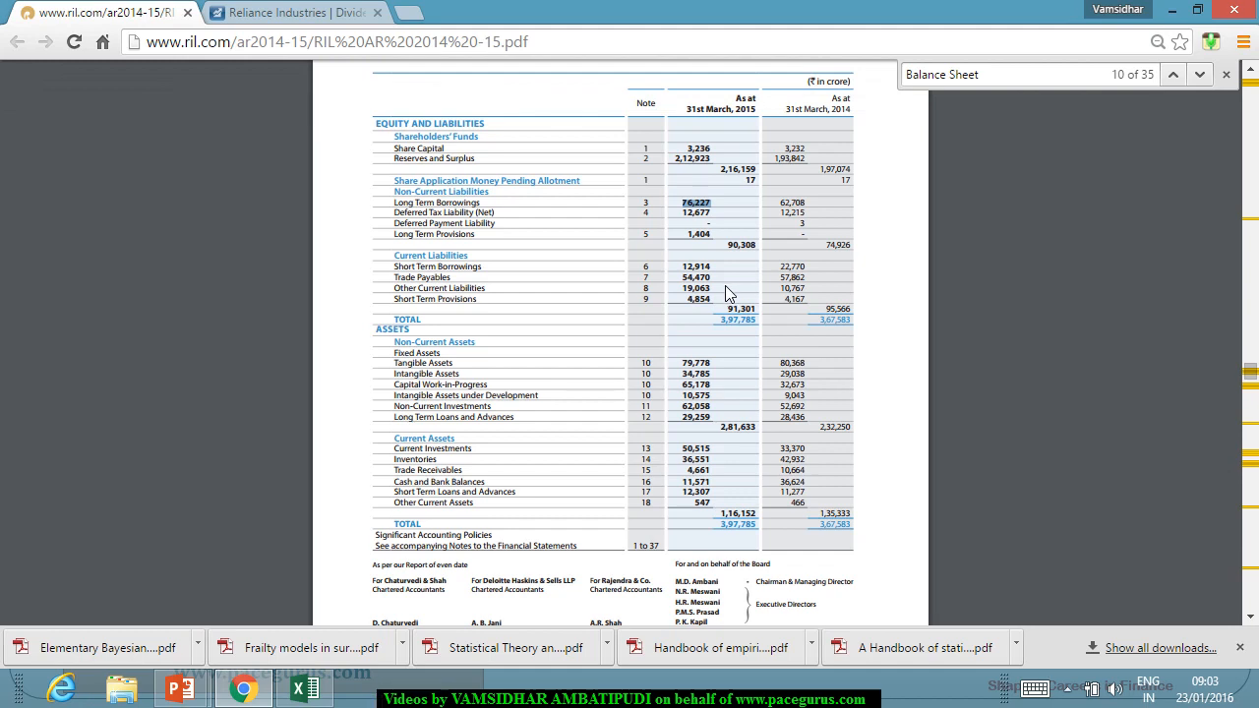
Switch to the Credit Grades workbook in Excel and enter 76227 as the LTB value in G7.
key(alt+Tab)
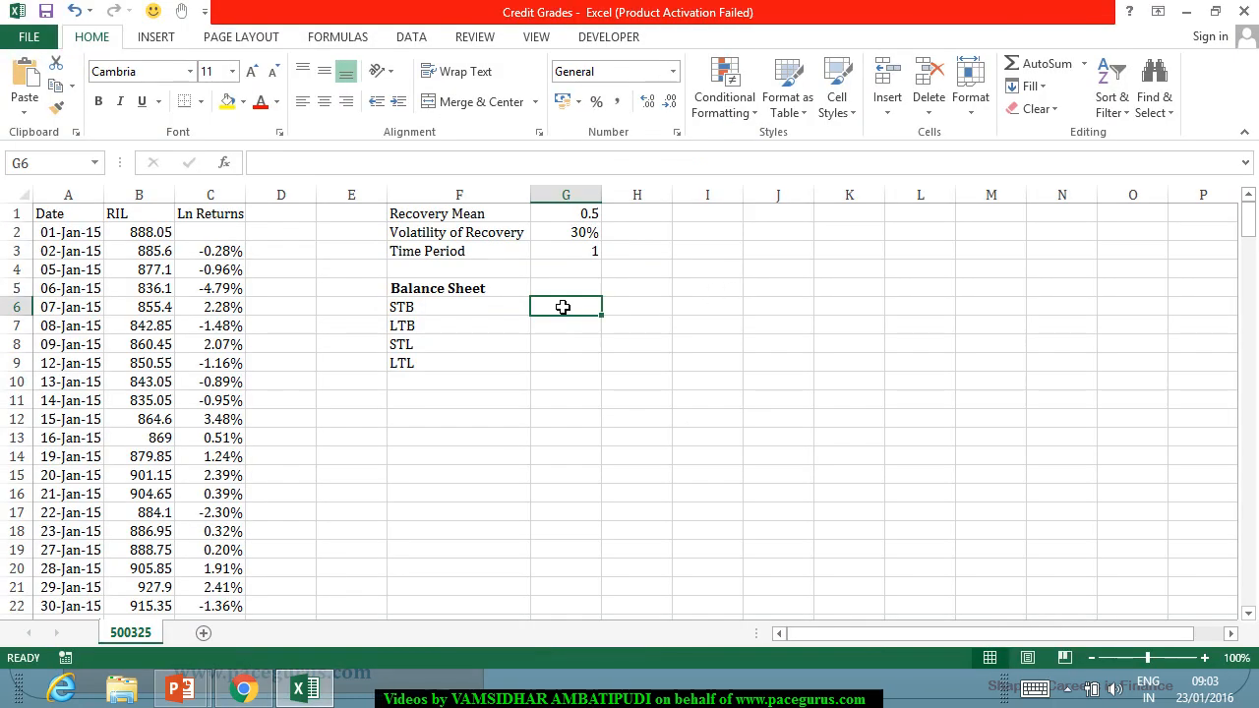
click(563, 336)
text(8)
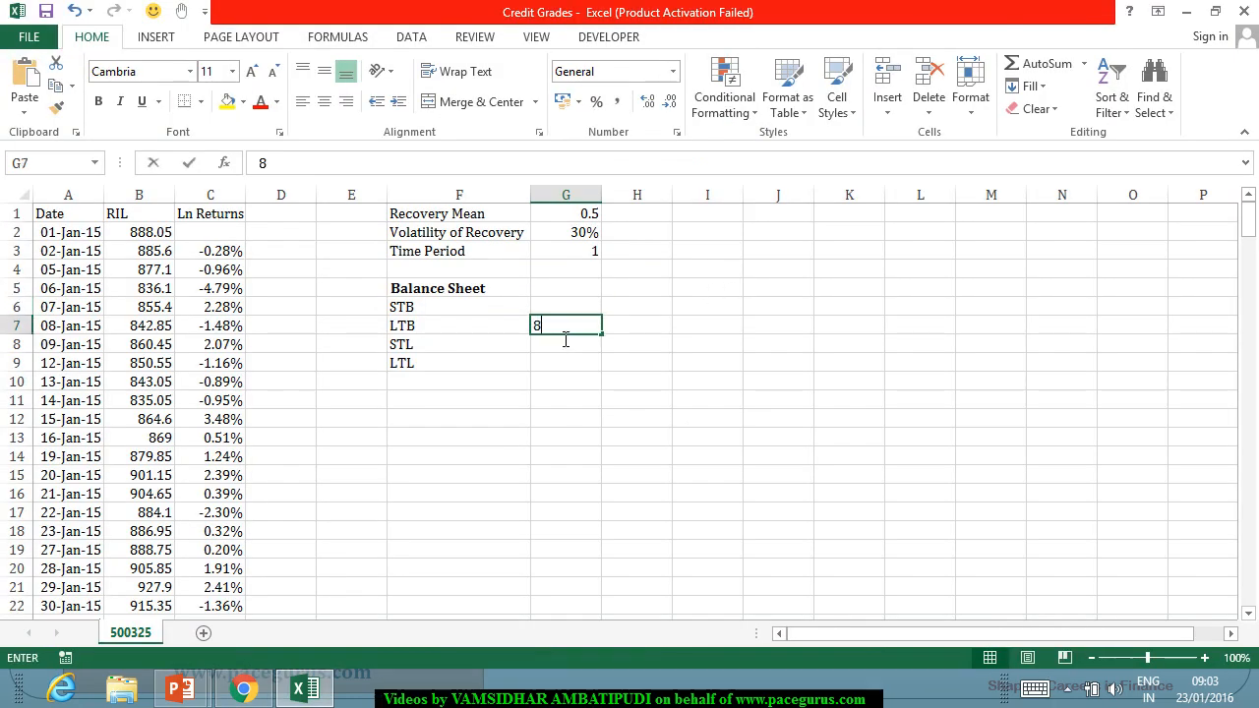
key(BackSpace)
text(76227)
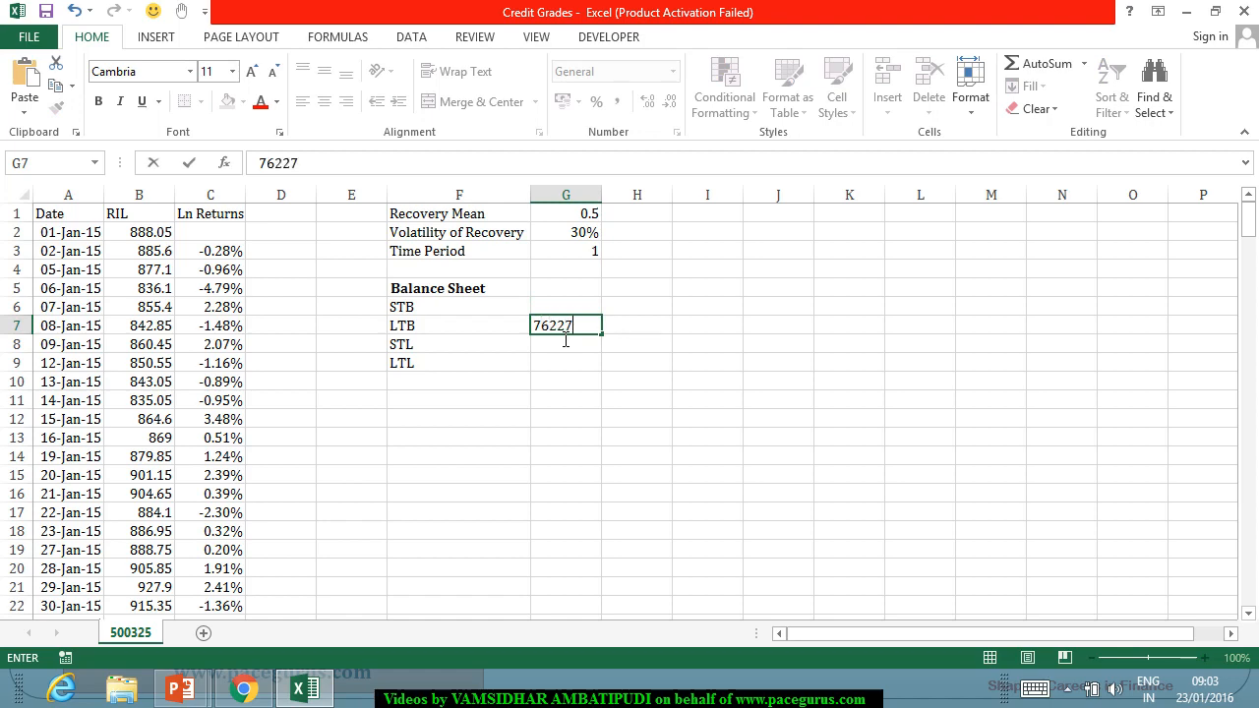
key(Return)
Calculate LTL in G9 with =90308-G7, using the non-current liabilities total from the annual report.
key(alt+Tab)
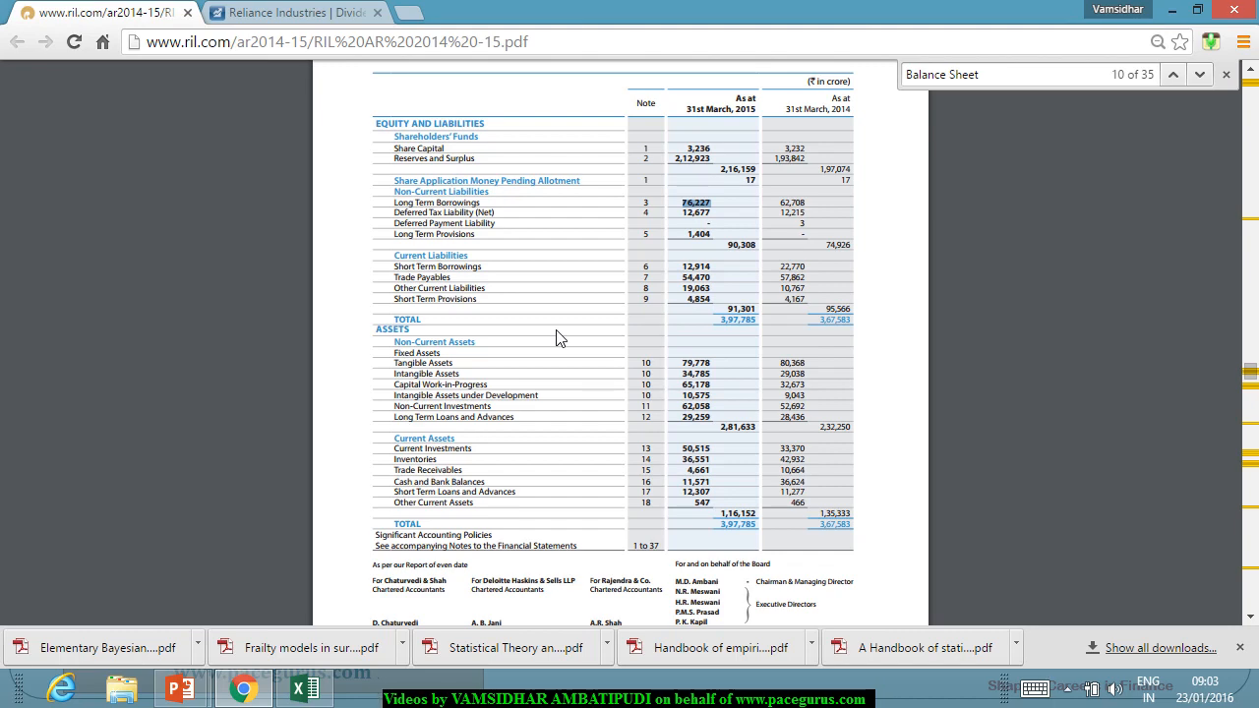
key(alt+Tab)
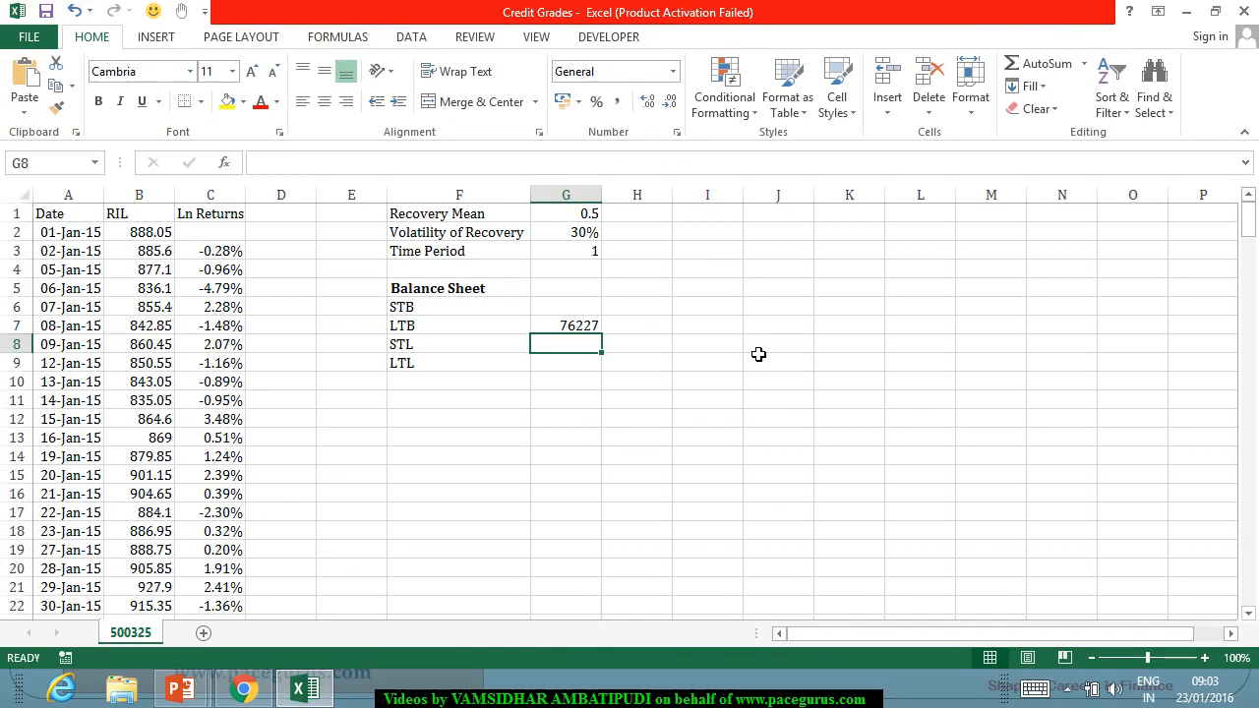
click(581, 364)
text(=90308)
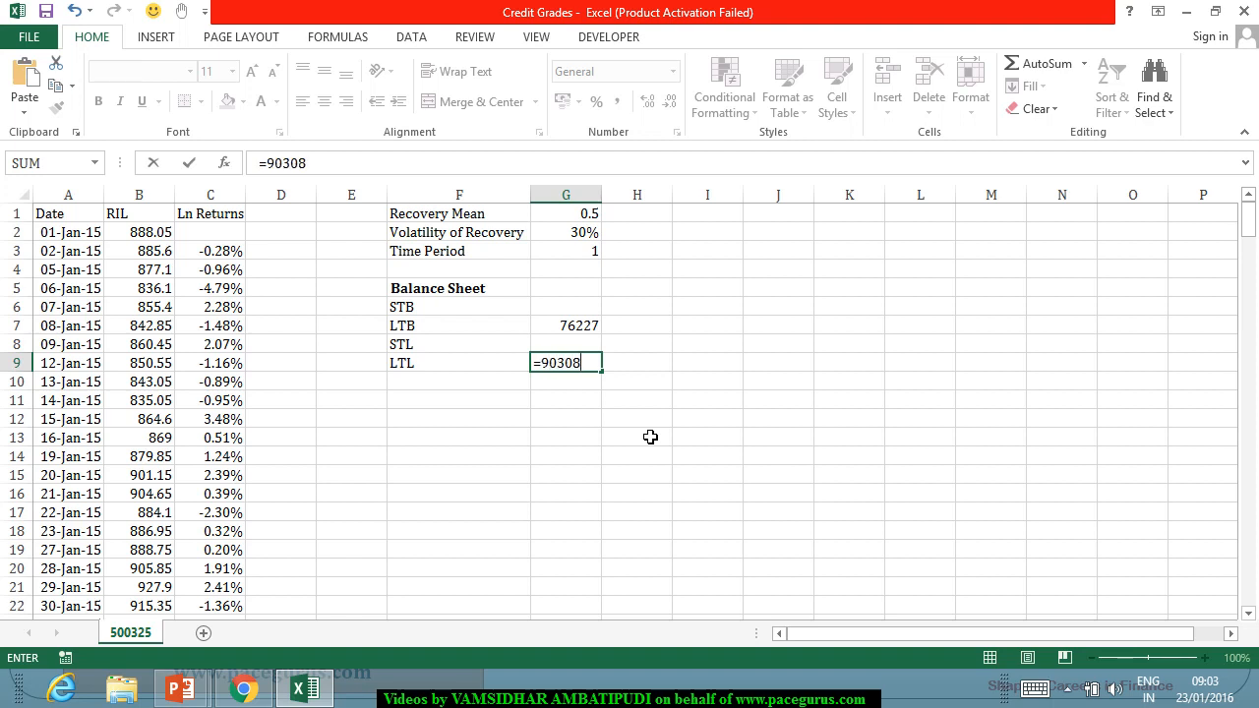
text(-)
click(579, 327)
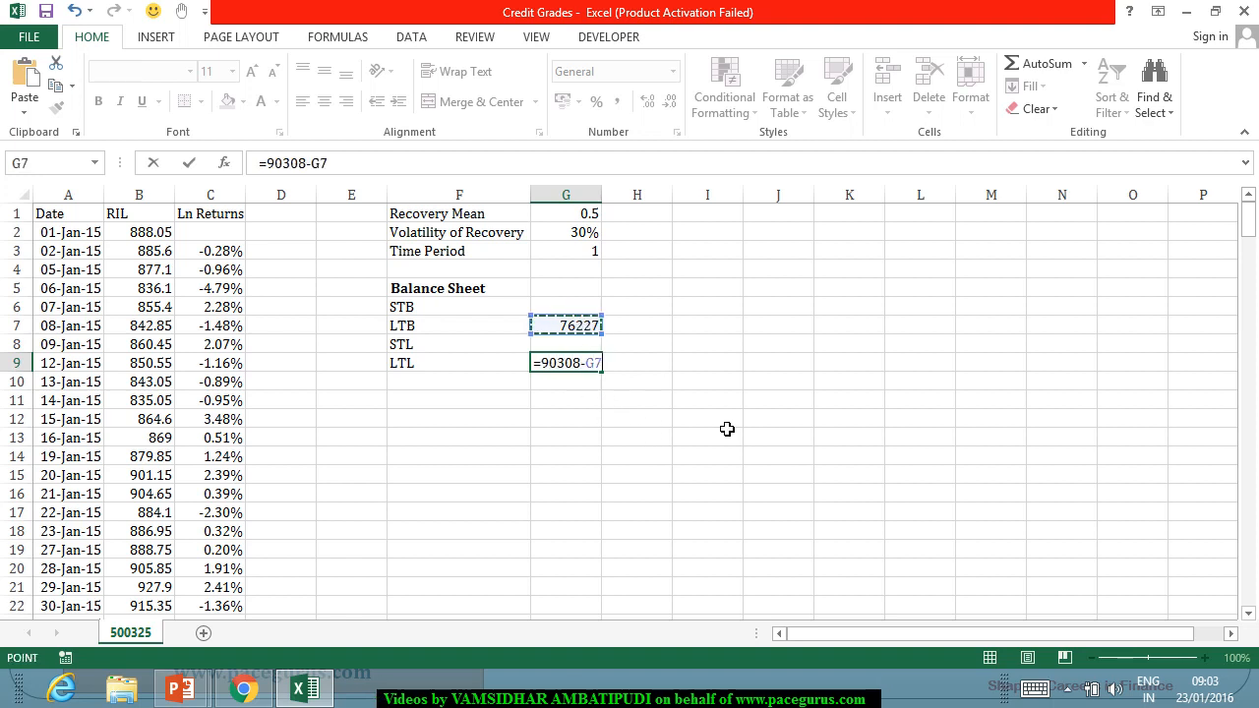
key(Return)
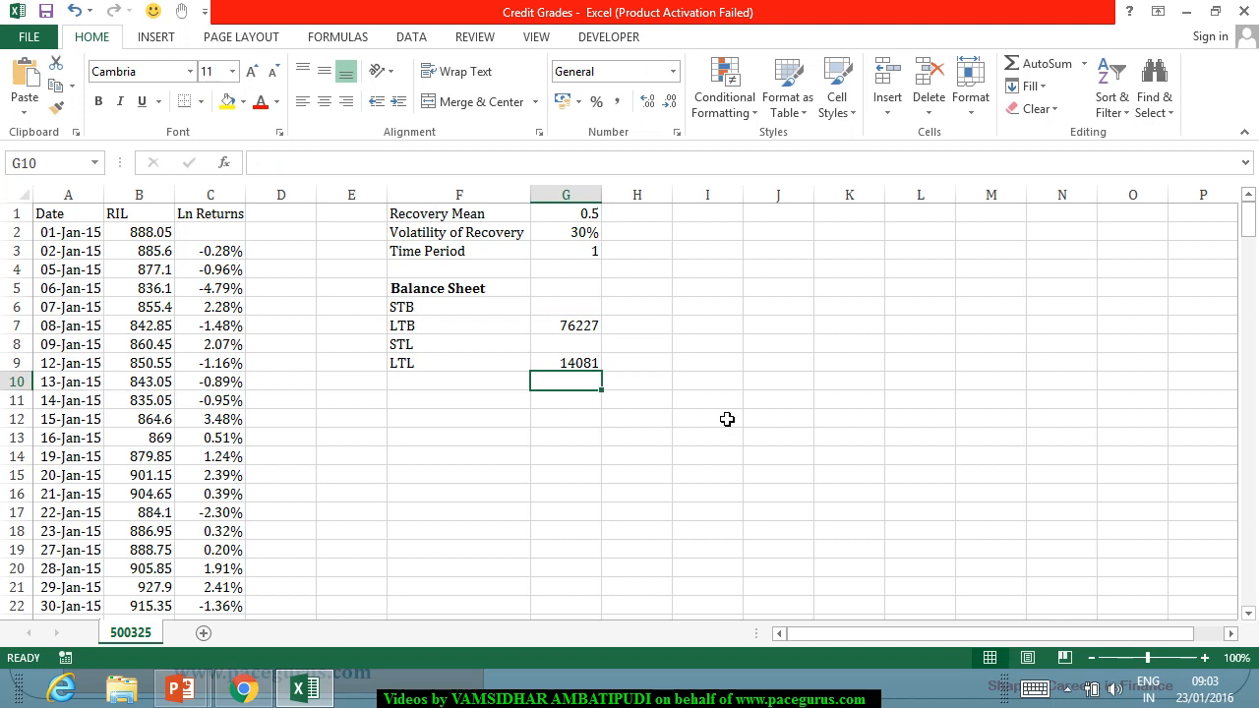
Look up Short Term Borrowings in the annual report and enter 12914 as the STB value in G6.
click(568, 309)
key(alt+Tab)
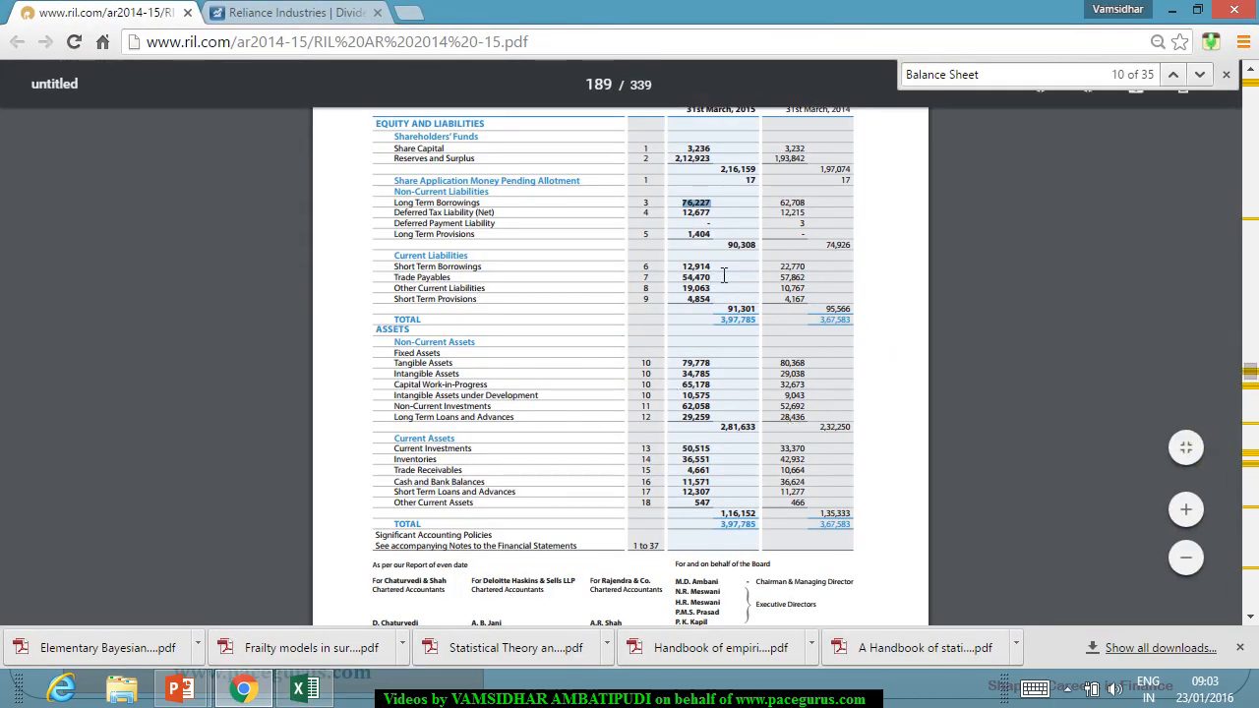
key(alt+Tab)
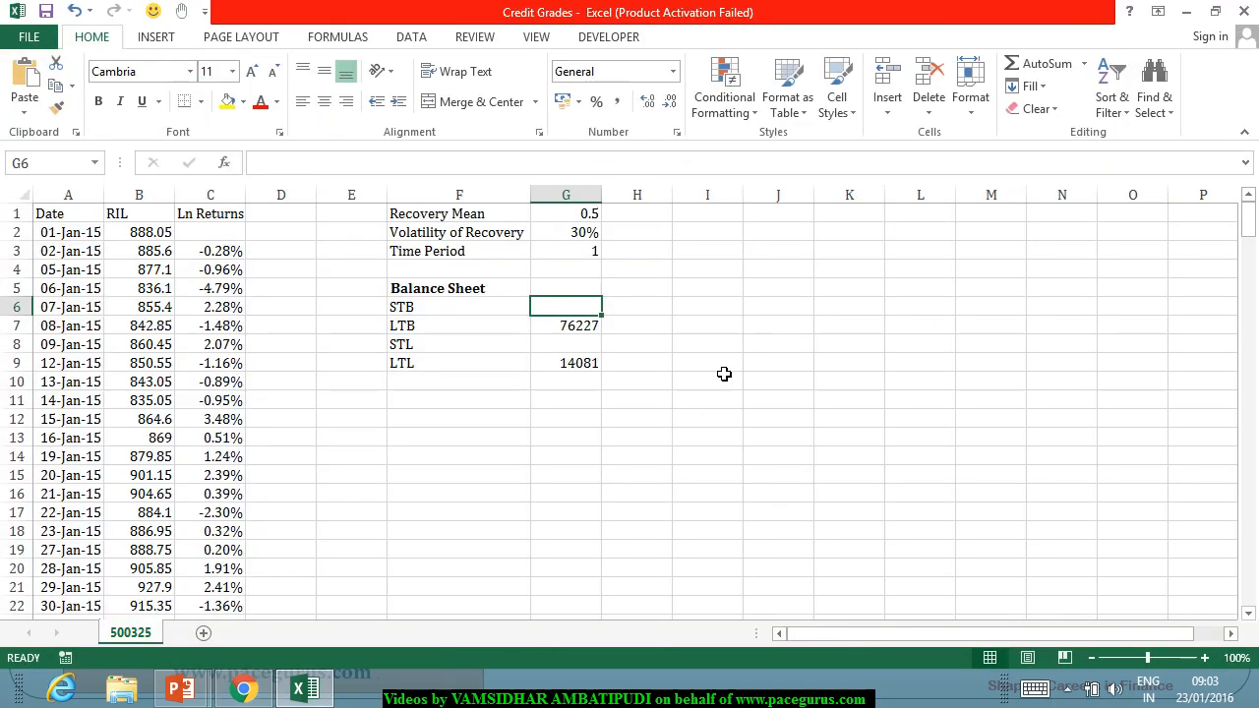
text(12914)
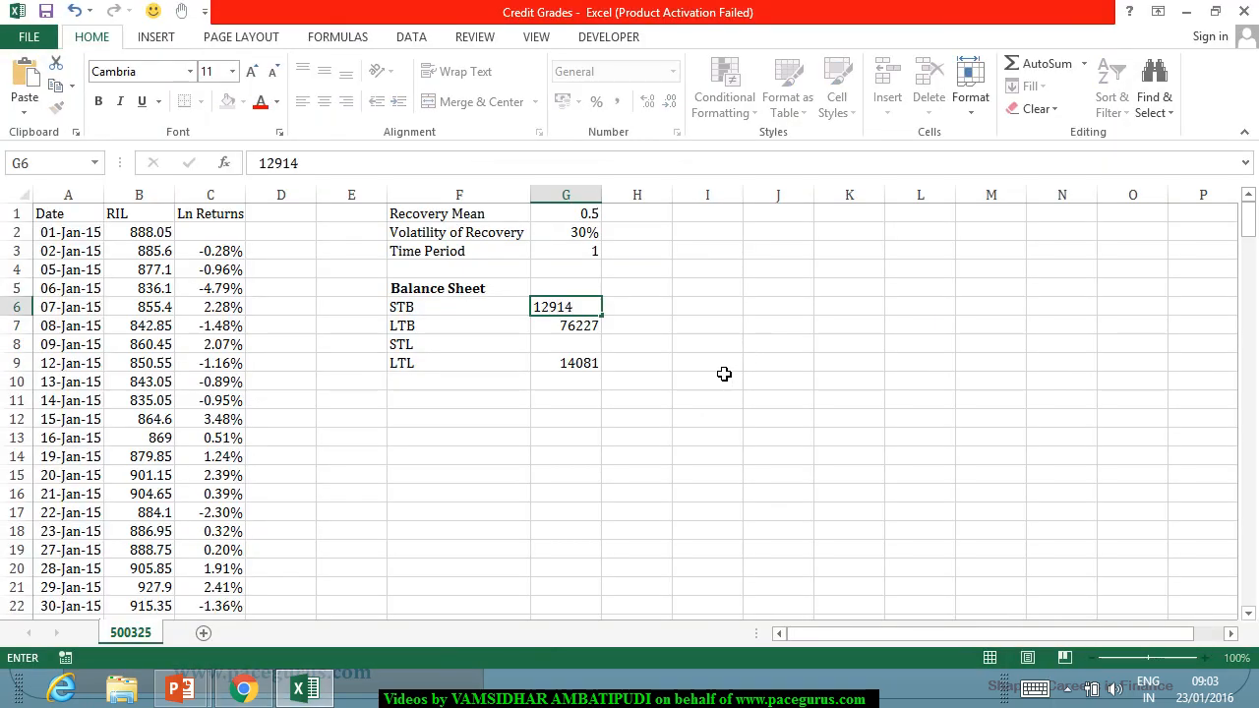
key(Return)
Calculate STL in G8 with =91301-G6, using the current liabilities total from the annual report.
key(Down)
key(Down)
key(Up)
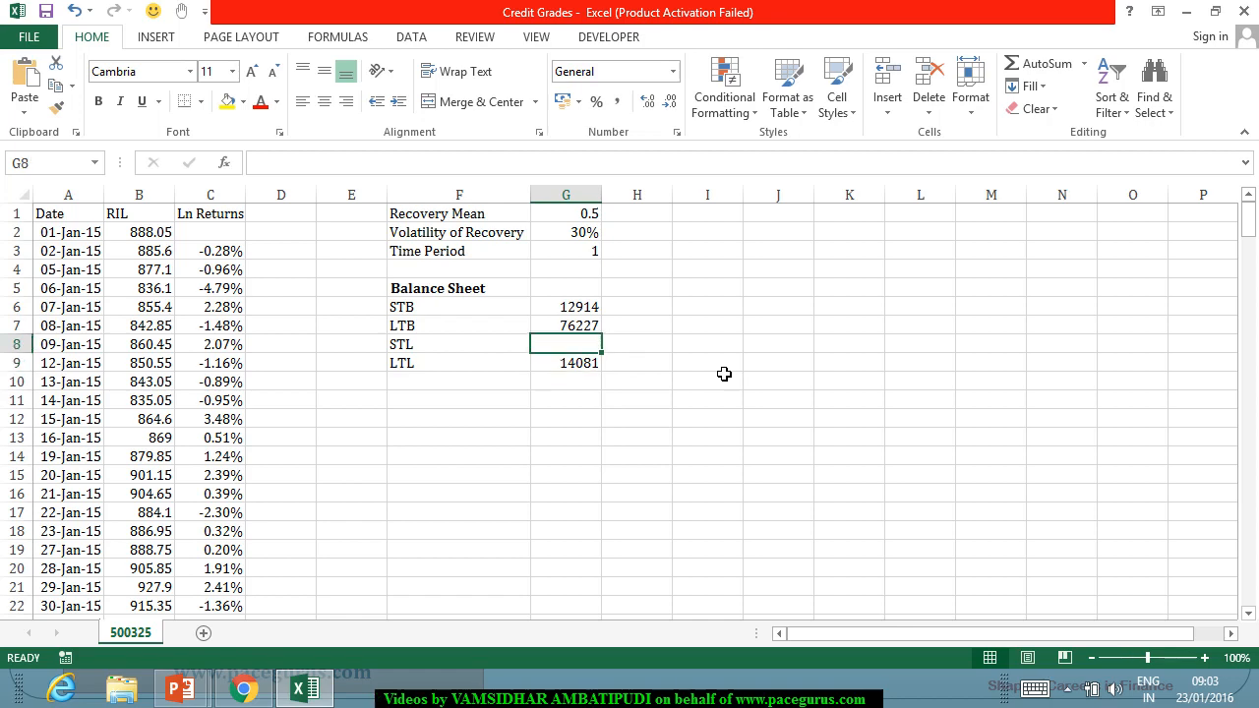
text(4)
key(alt+Tab)
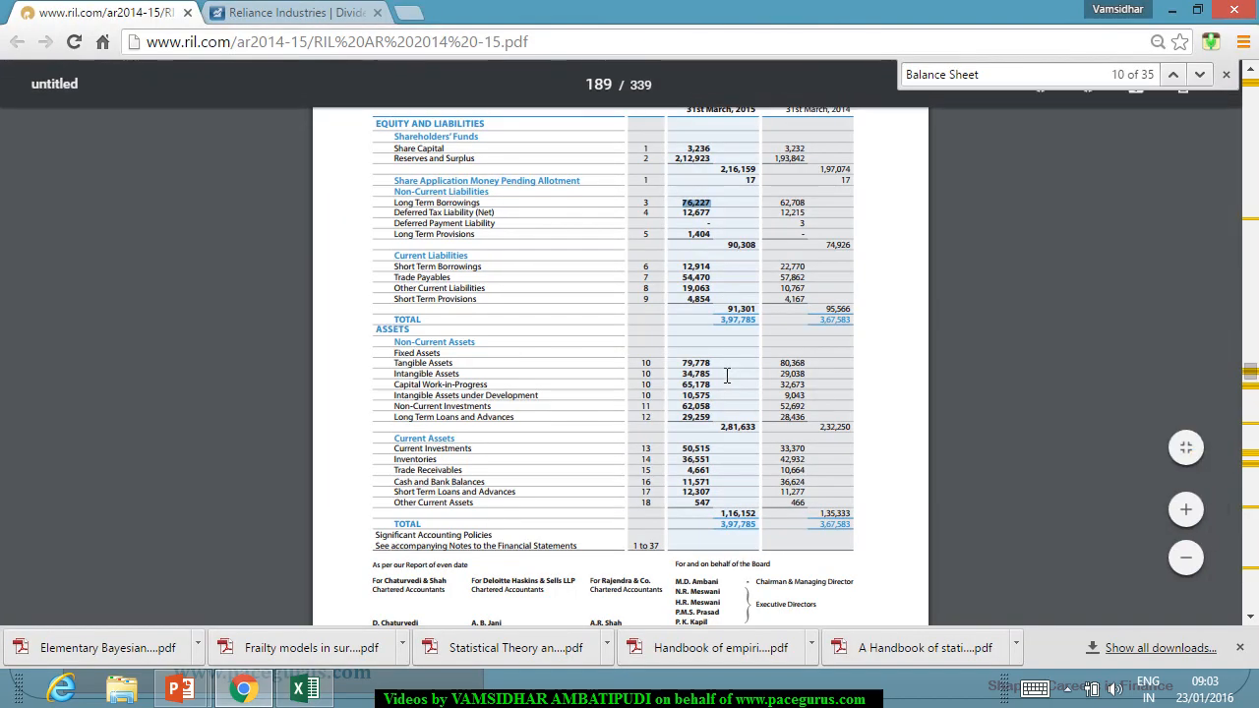
key(alt+Tab)
text(9)
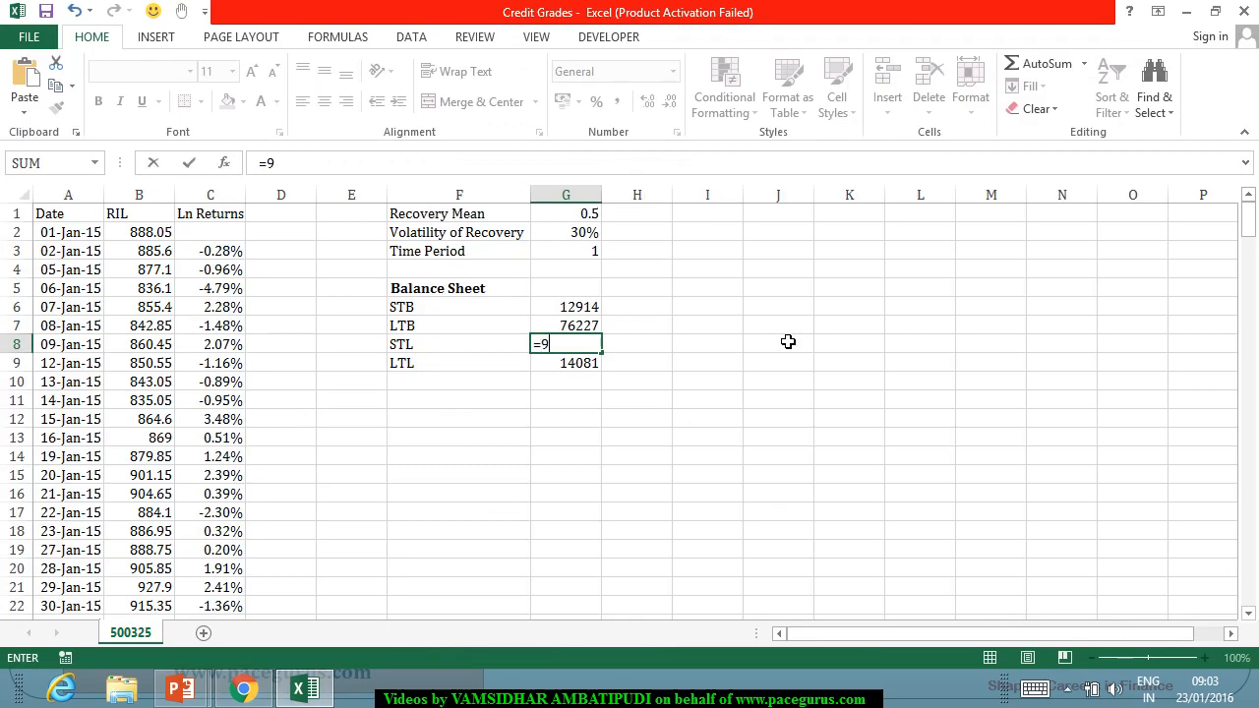
text(1301-)
key(Up)
key(Up)
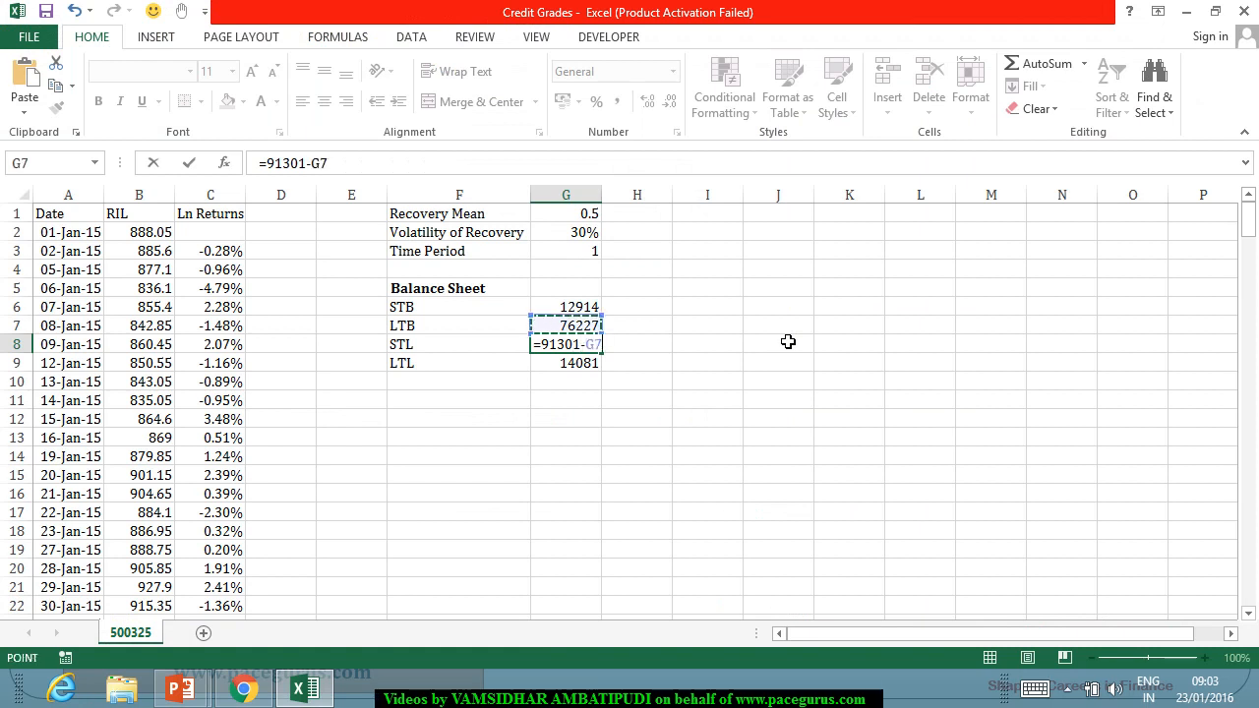
key(Return)
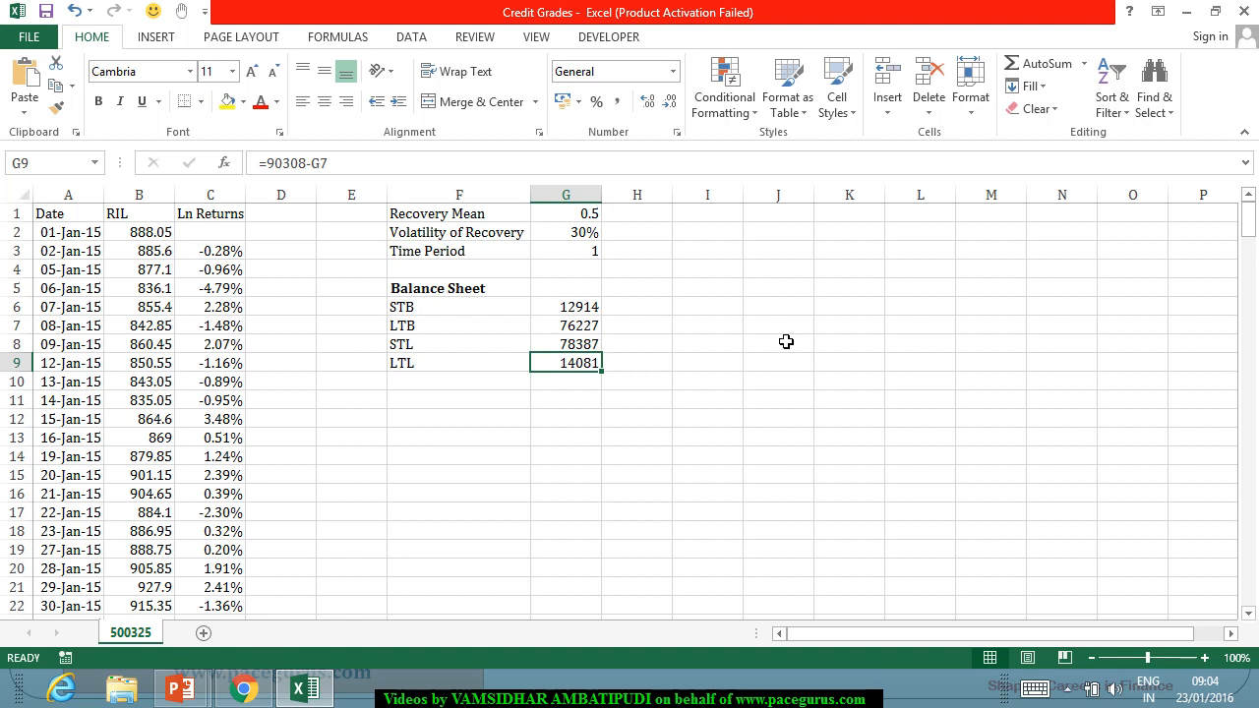
Add the labels "Preference Shares" in F10 and "Minority Interest" in F11.
click(478, 389)
text(Pre)
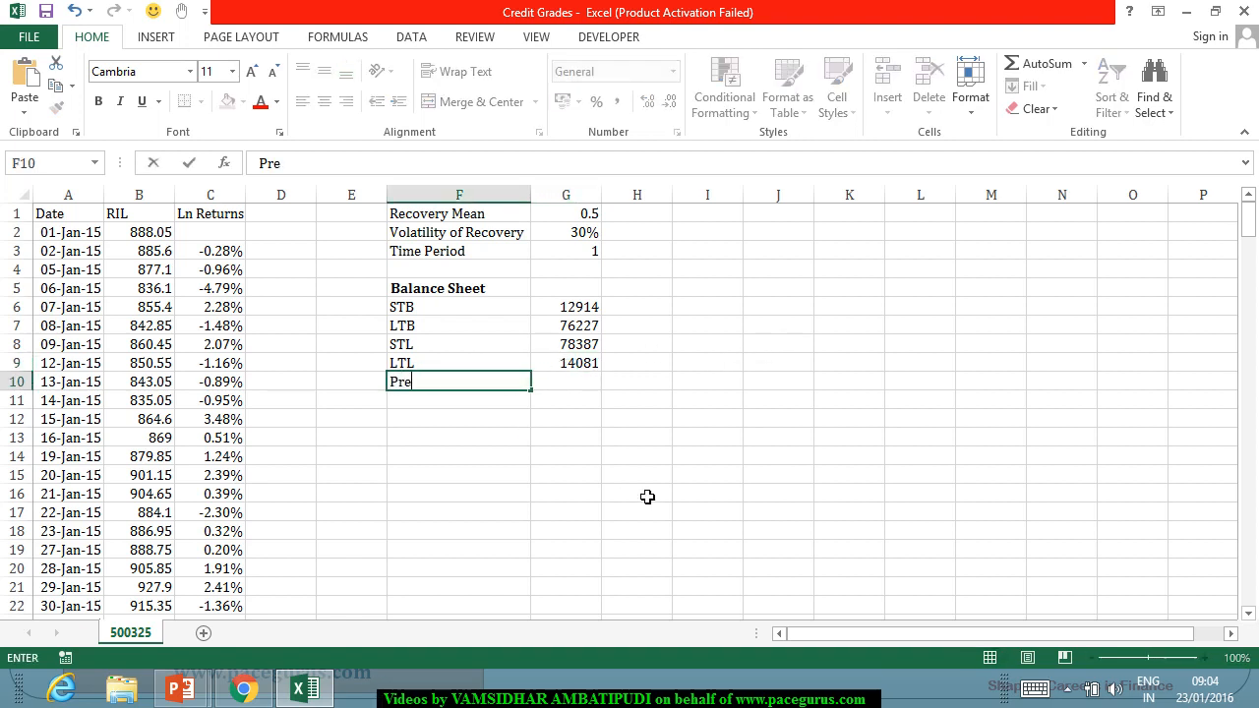
text(ference Shares)
key(Return)
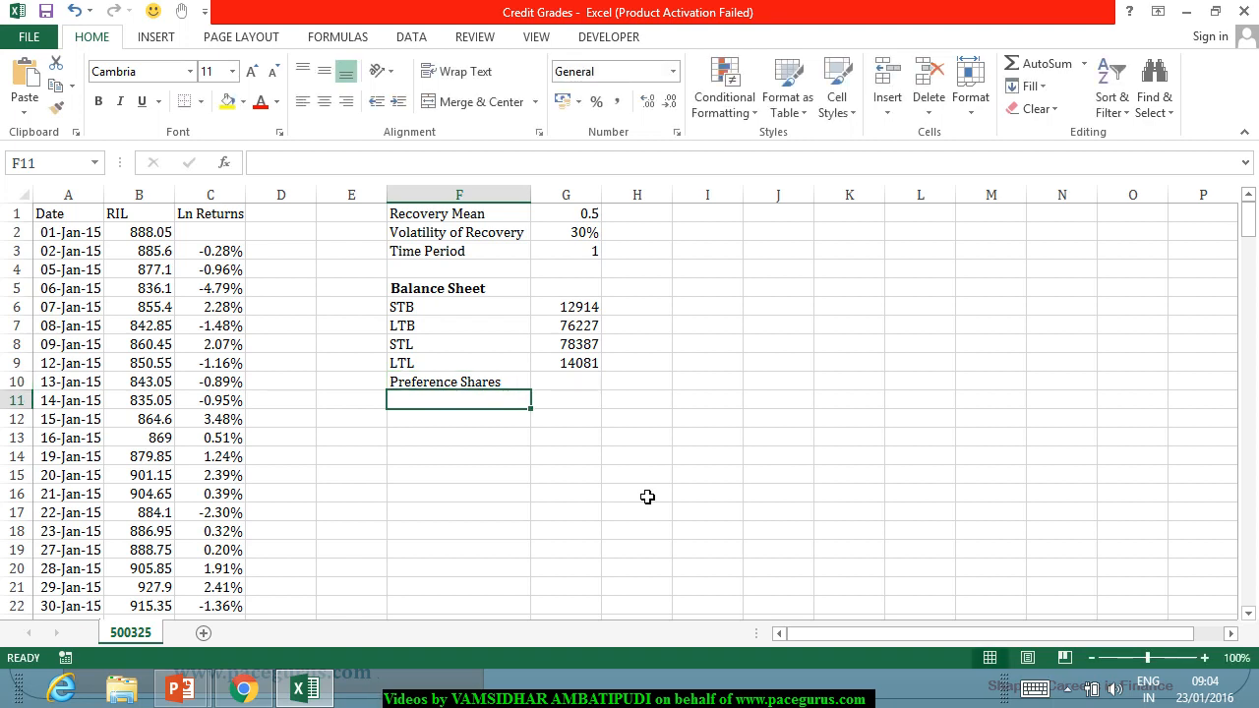
text(Minorit)
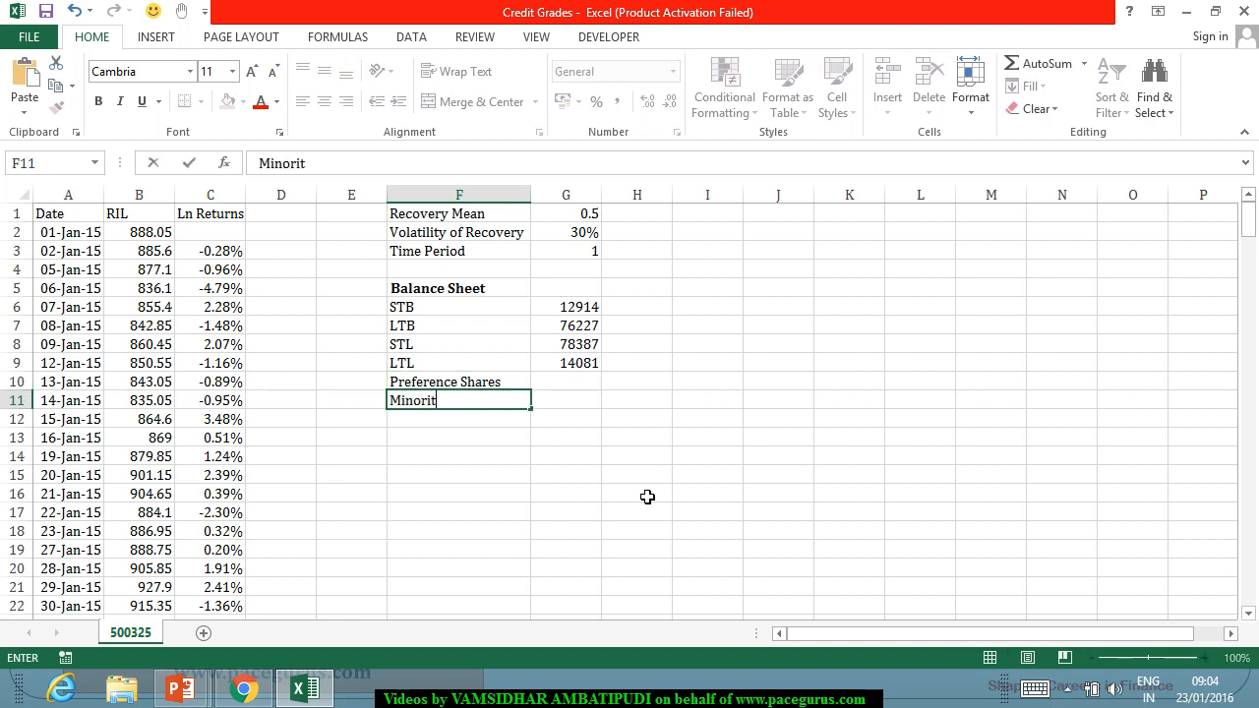
text(y Interest)
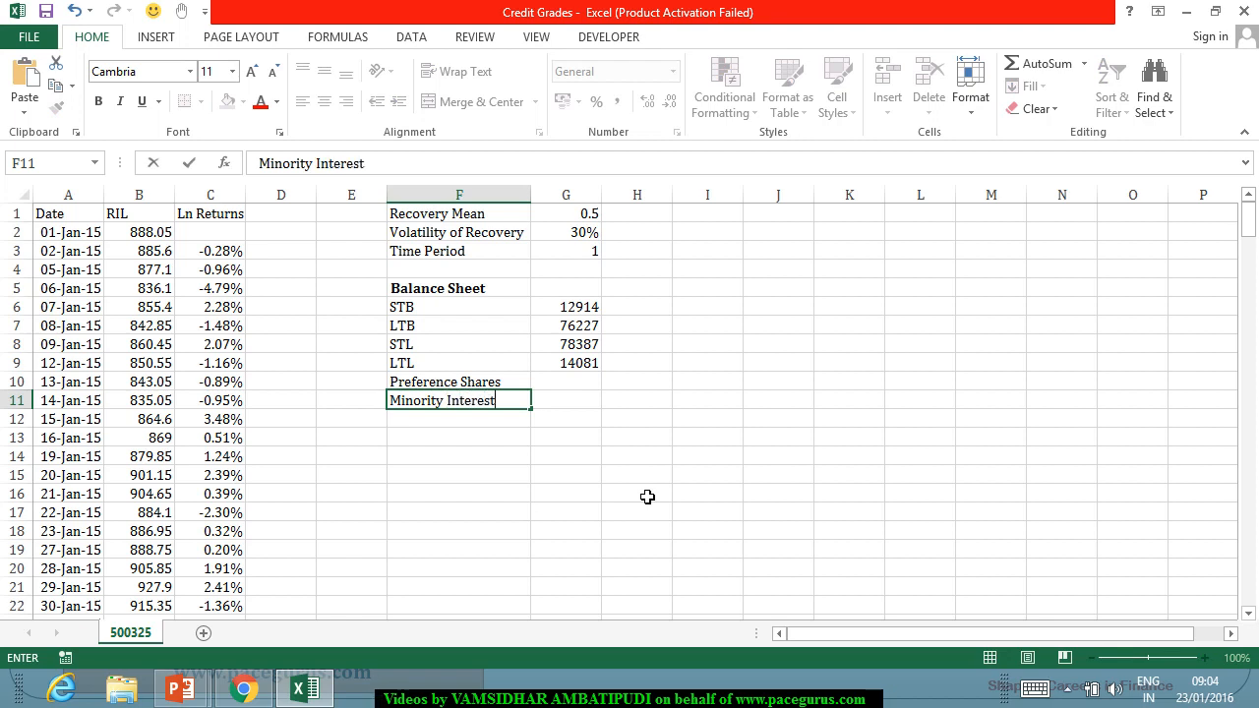
key(Tab)
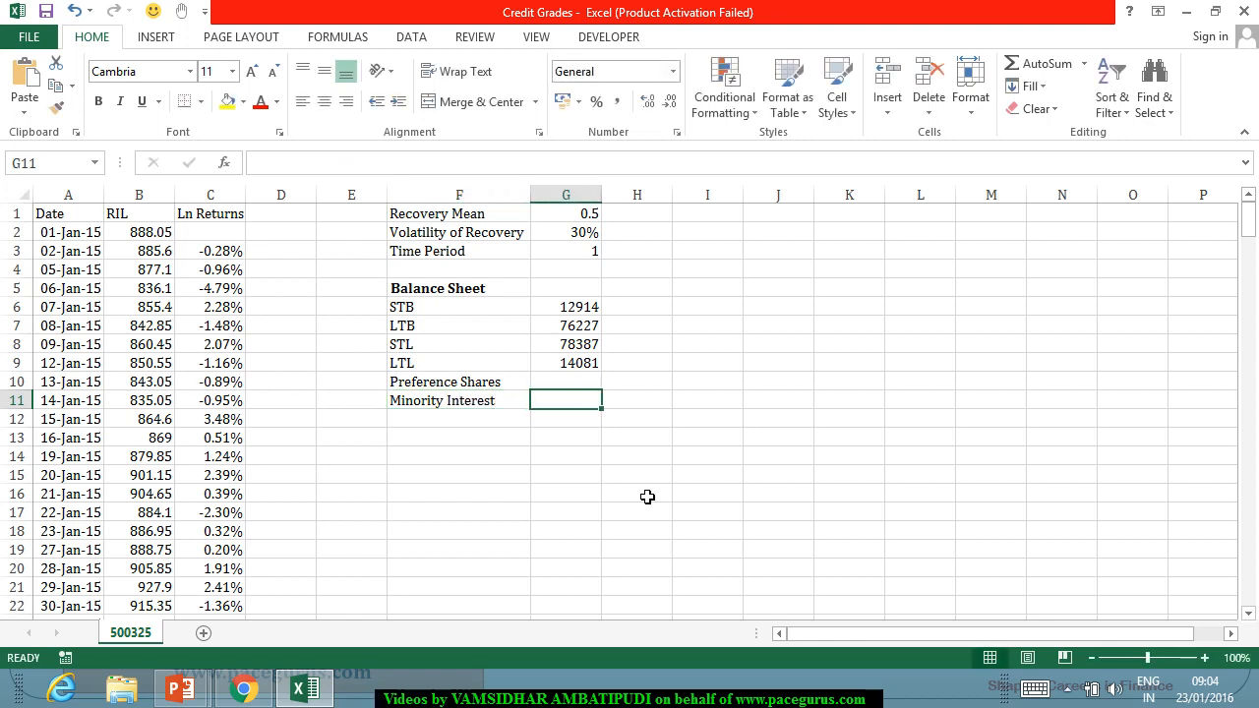
Check the report's balance sheet and enter 0 for Preference Shares in G10 and Minority Interest in G11, finishing at cell F13.
key(alt+Tab)
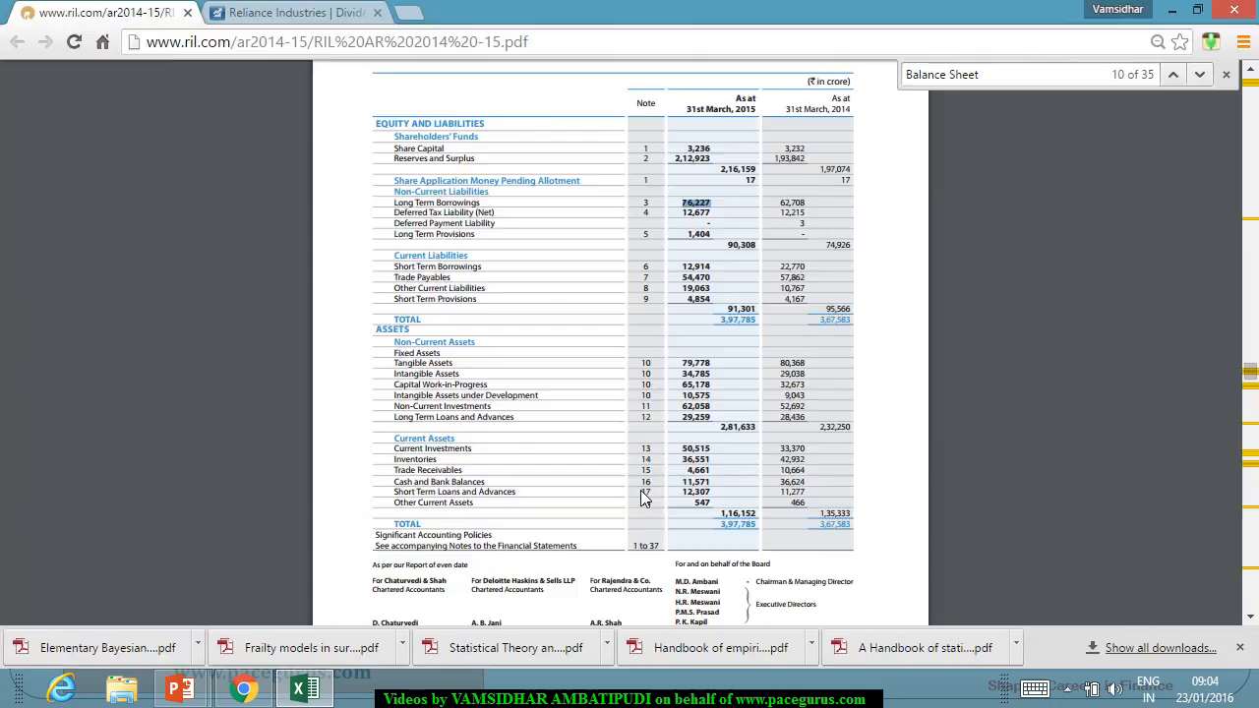
scroll(535, 360, up, 1)
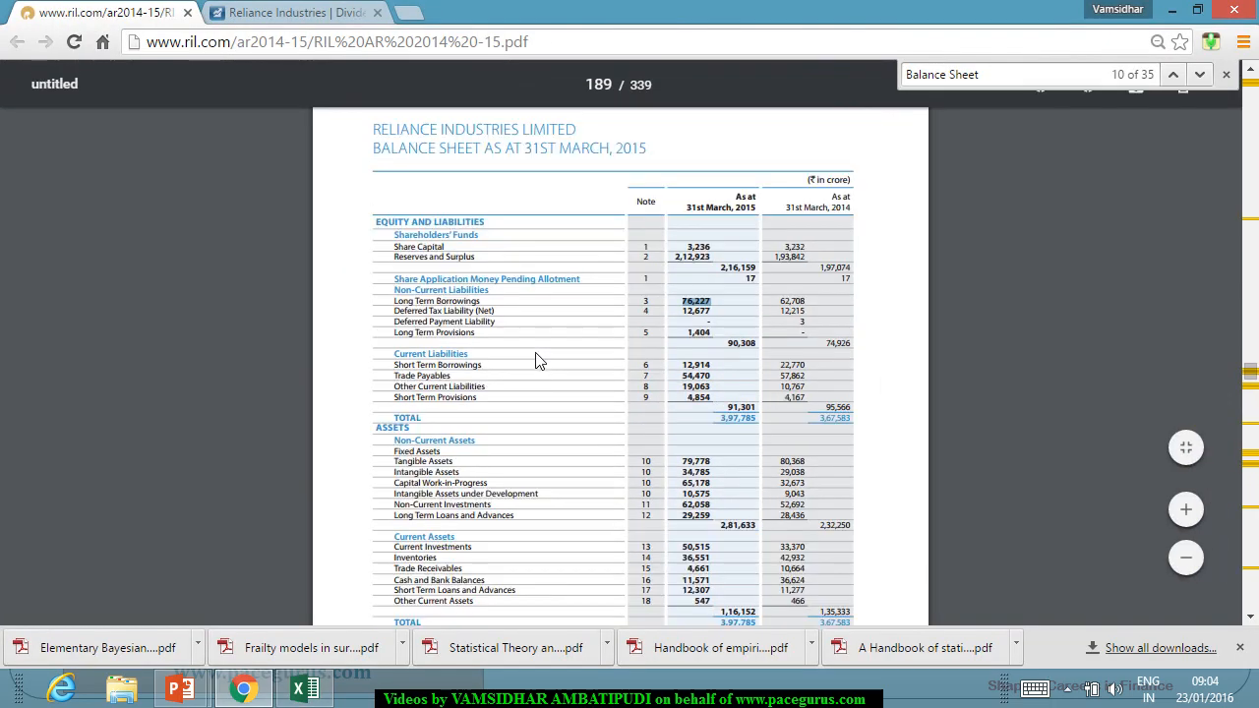
scroll(593, 344, down, 3)
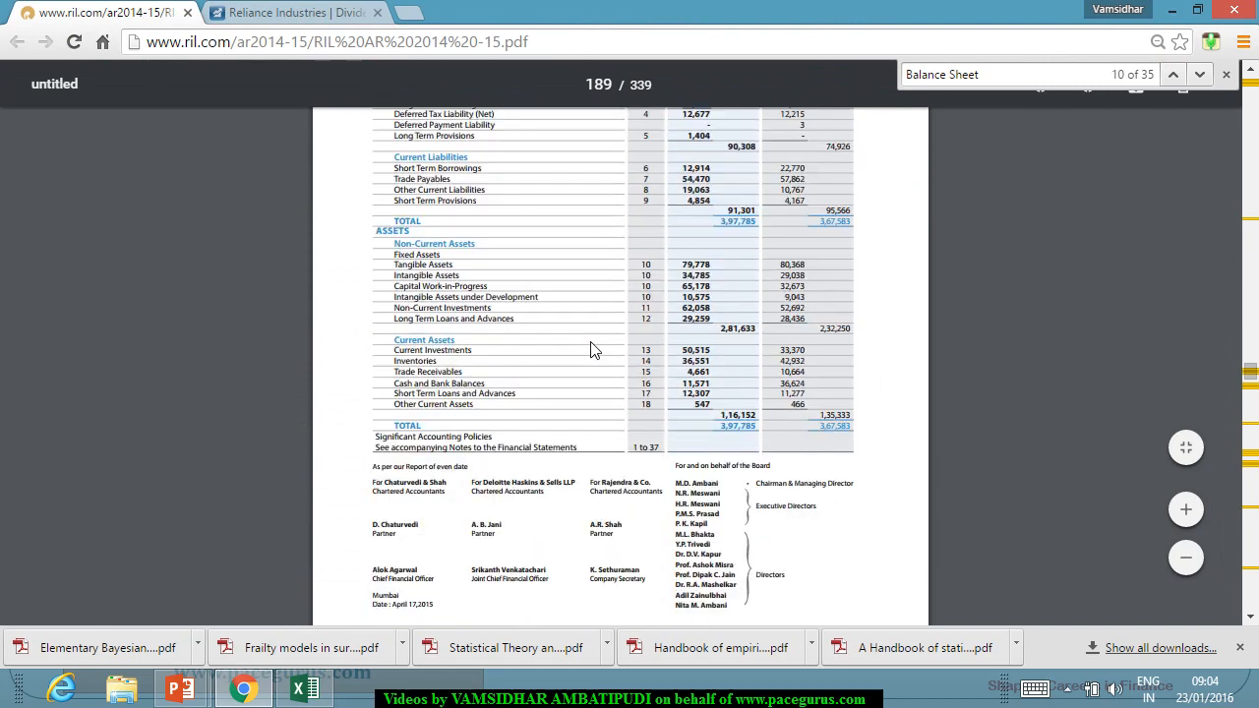
key(alt+Tab)
click(572, 389)
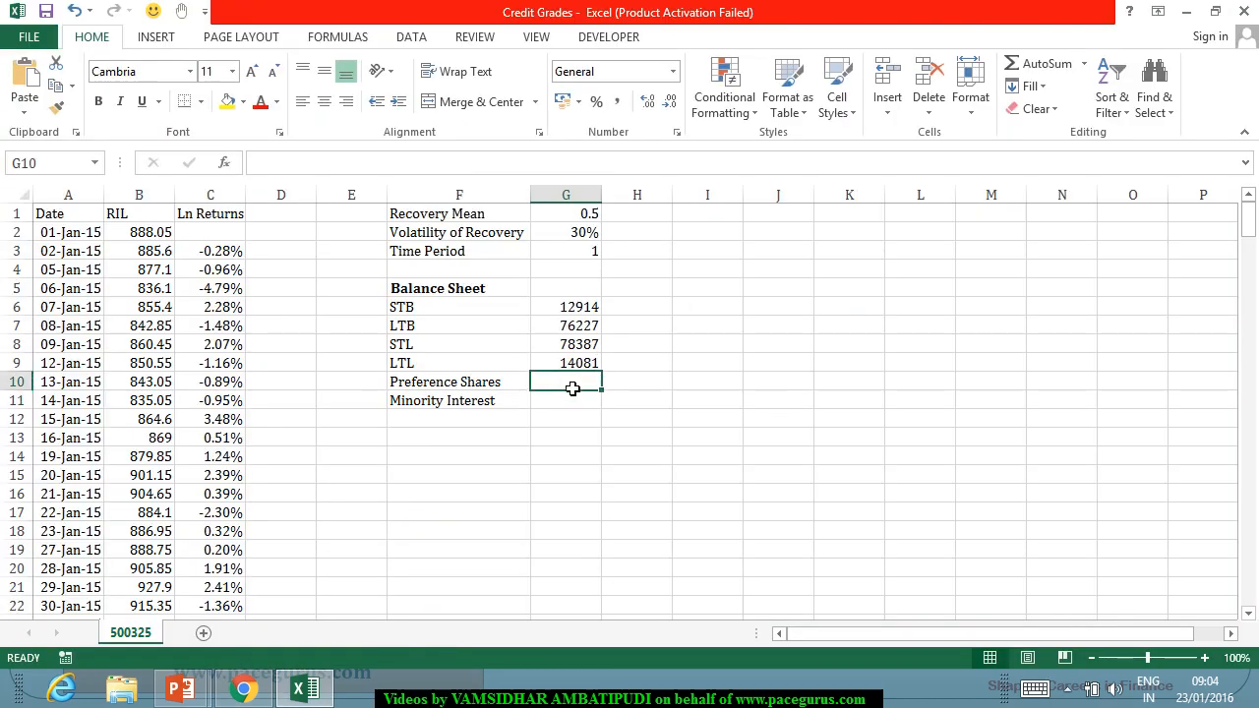
key(alt+Tab)
key(alt+Tab)
text(0)
key(Return)
text(0)
key(Return)
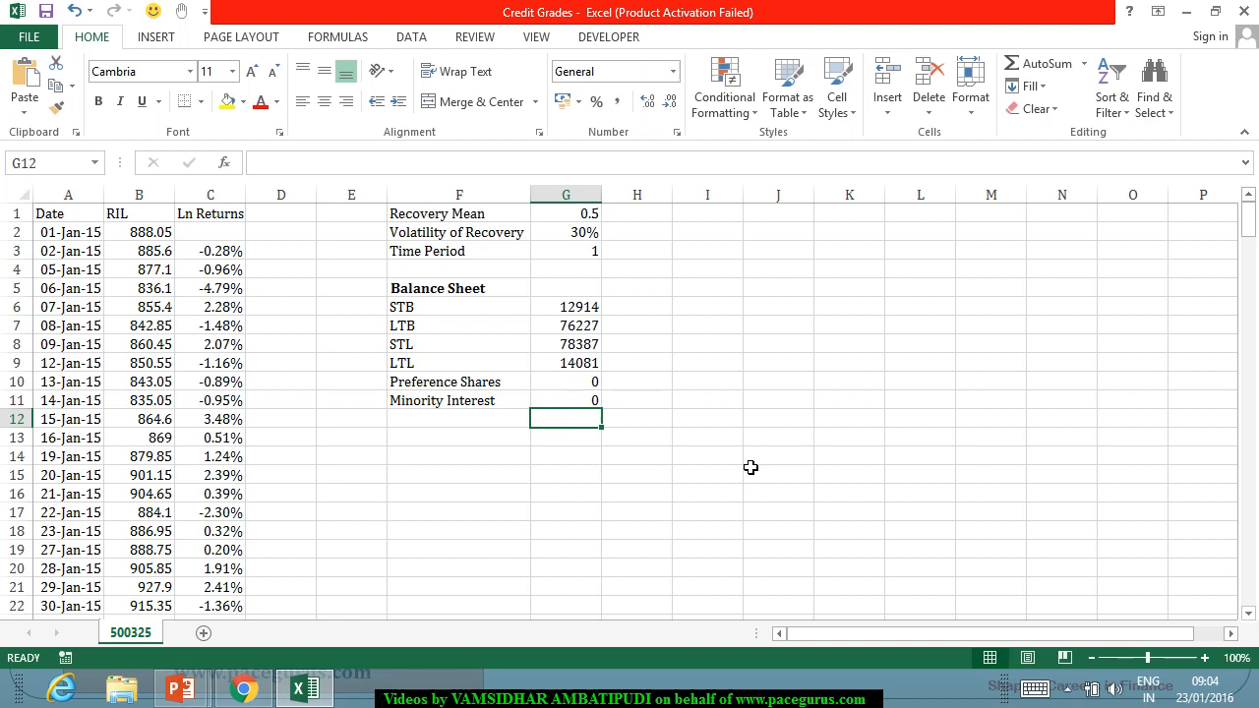
key(Down)
key(Left)
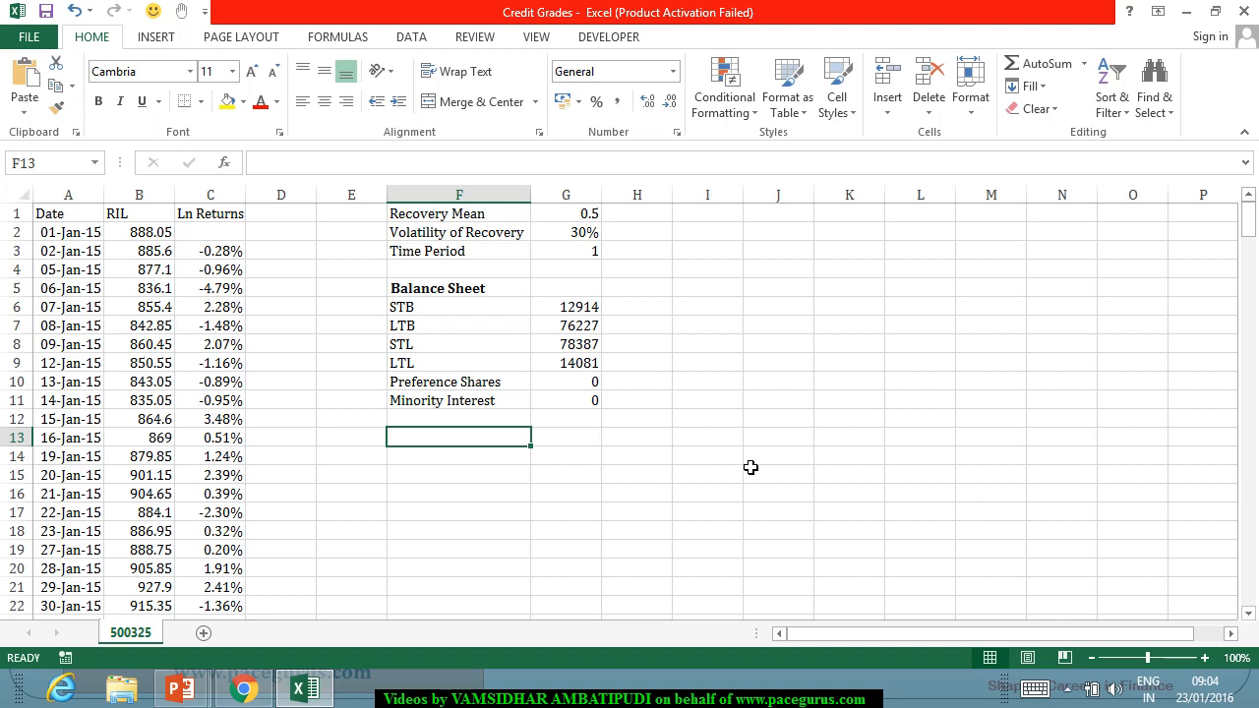
Add the label "Financial Debt" in F13 and move to G13.
text(Fina)
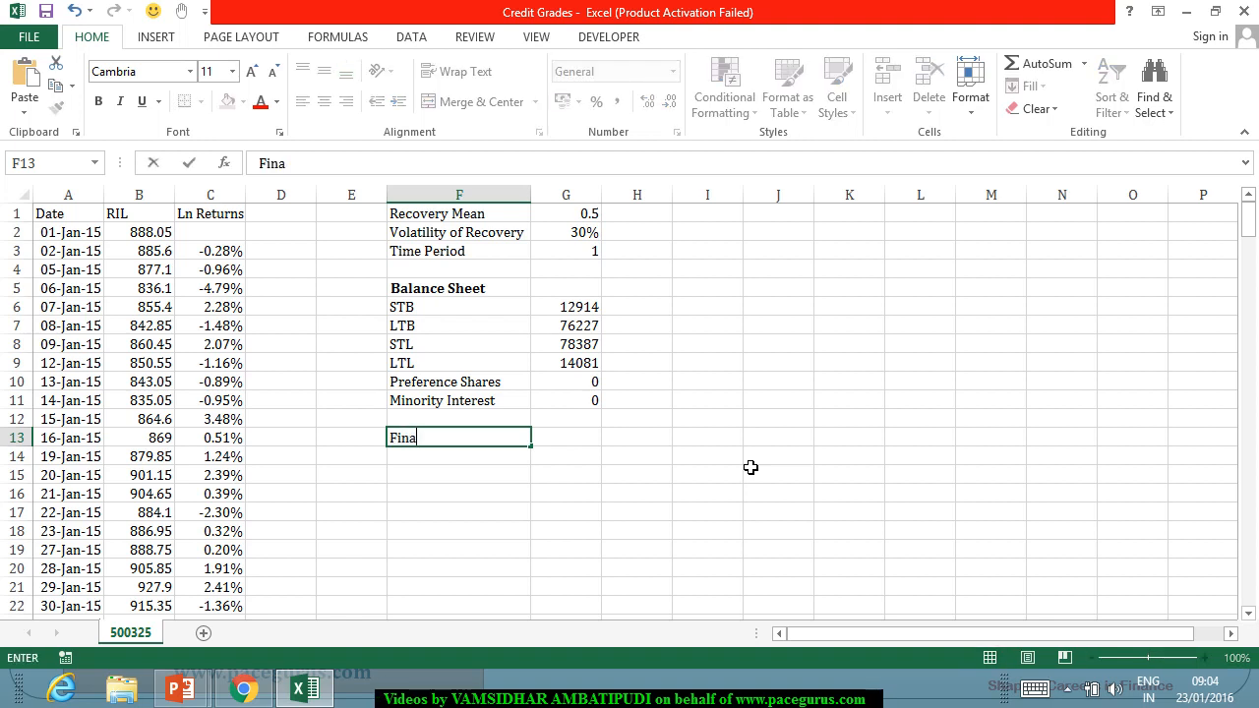
text(ncial Debt)
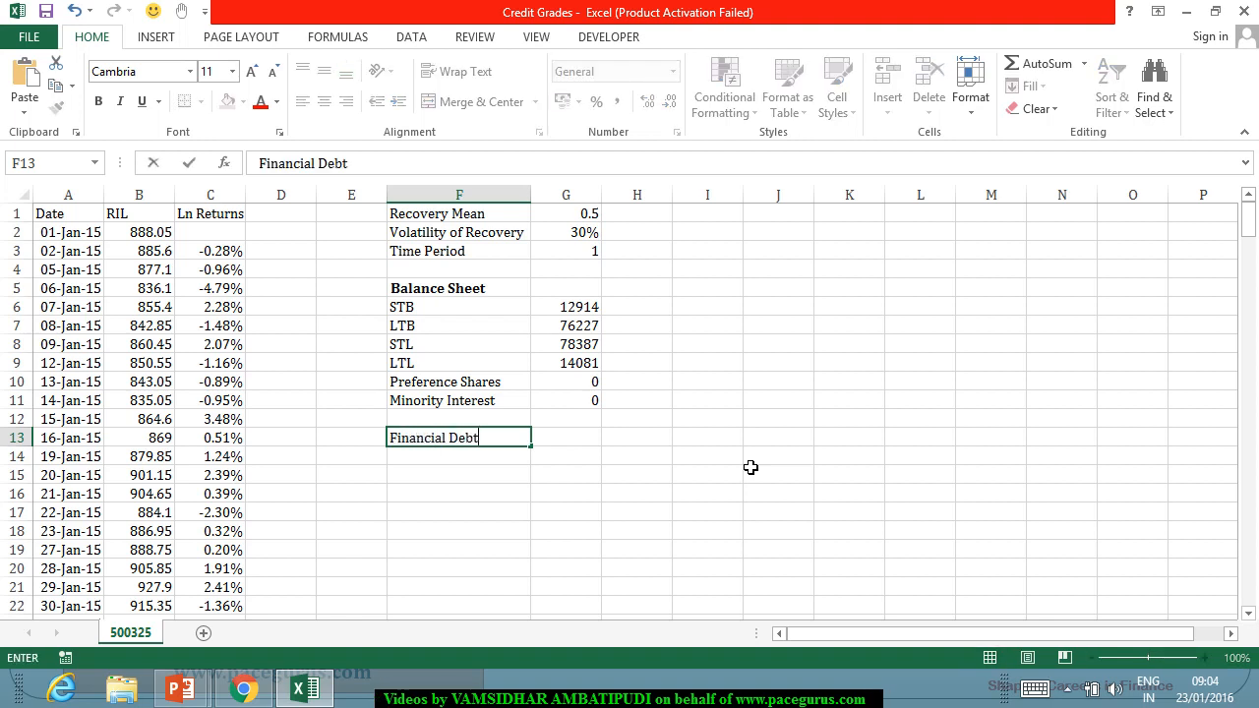
key(Tab)
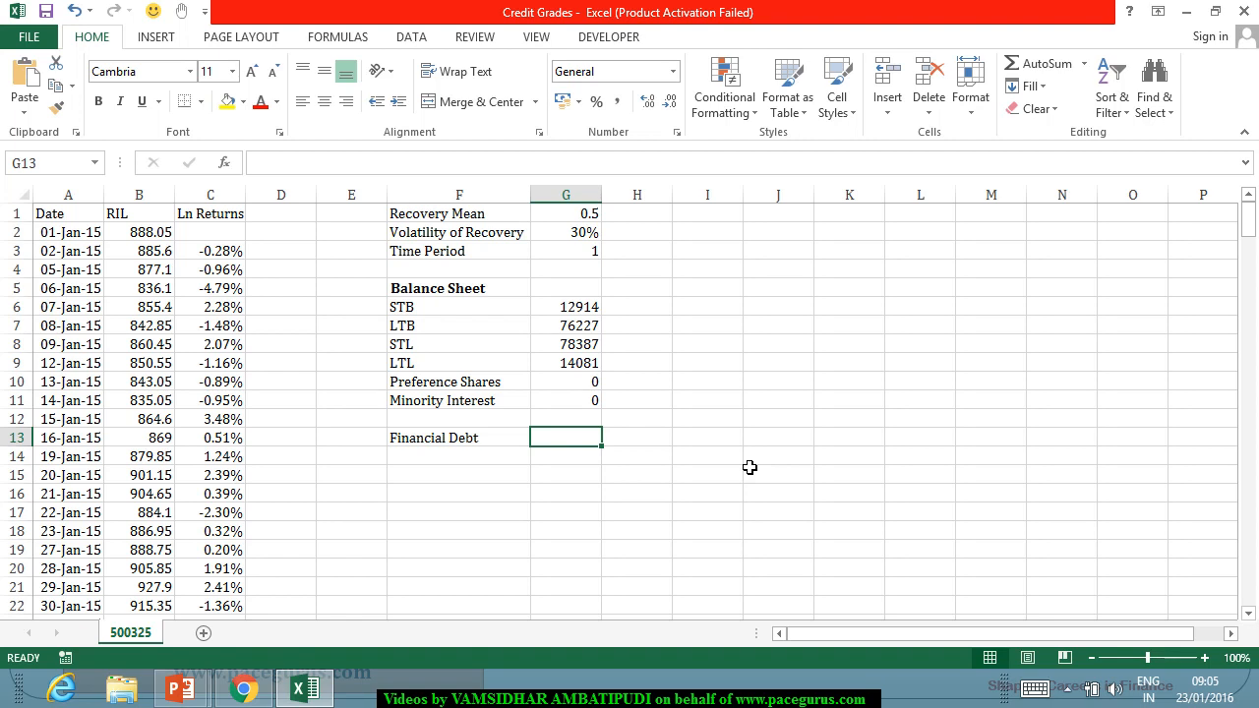
Calculate the financial debt in G13 with =G6+G7+0.5*(G8+G9), counting borrowings in full and other liabilities at half.
text(=)
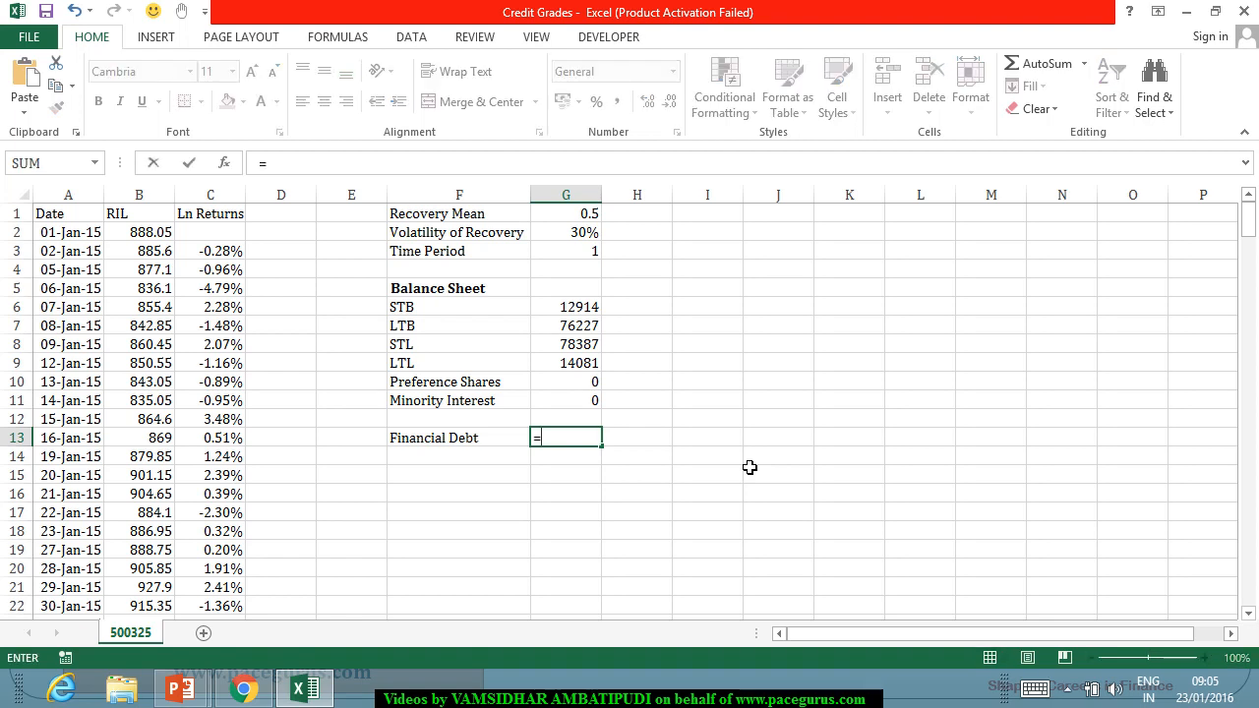
click(572, 308)
text(+)
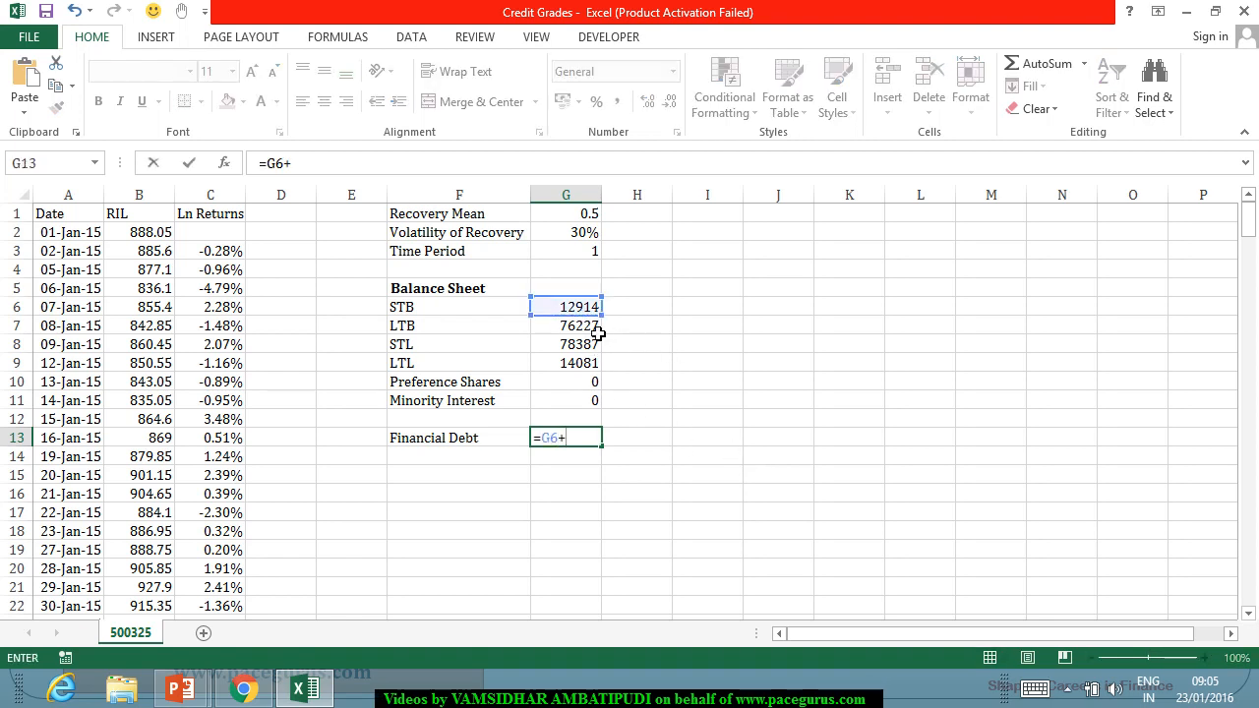
click(580, 326)
text(+)
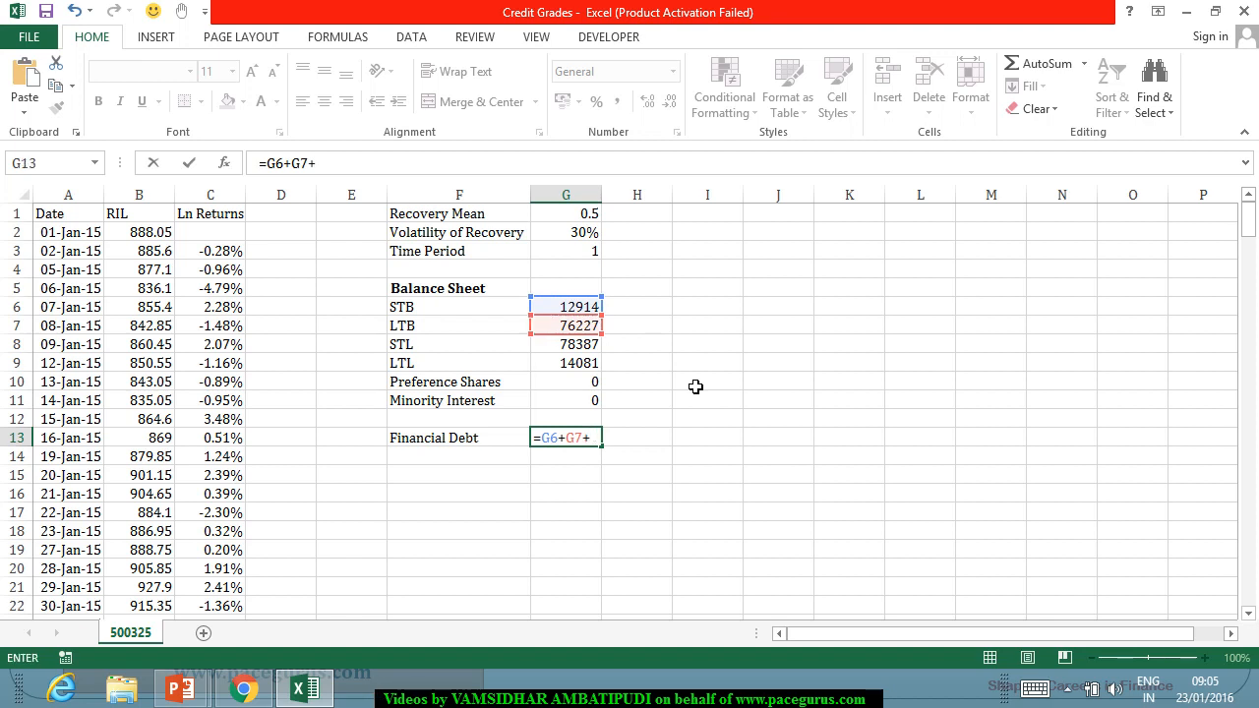
text(0.5*()
click(577, 346)
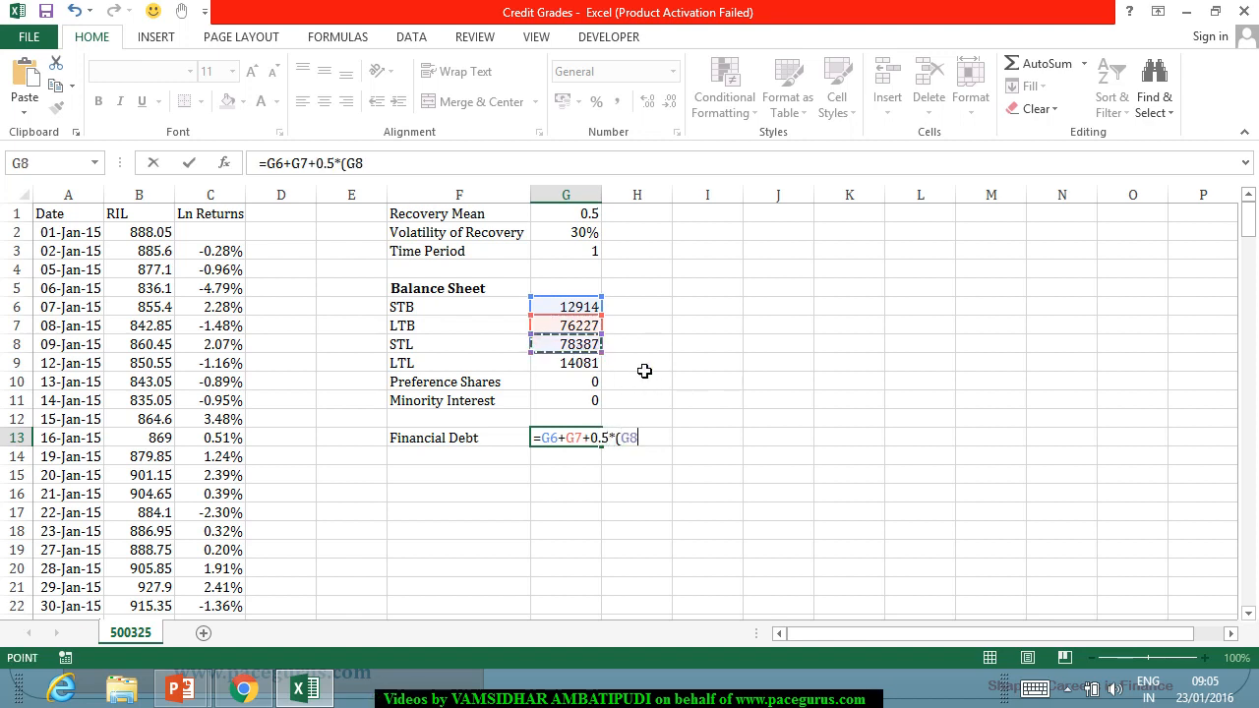
text(+)
click(582, 363)
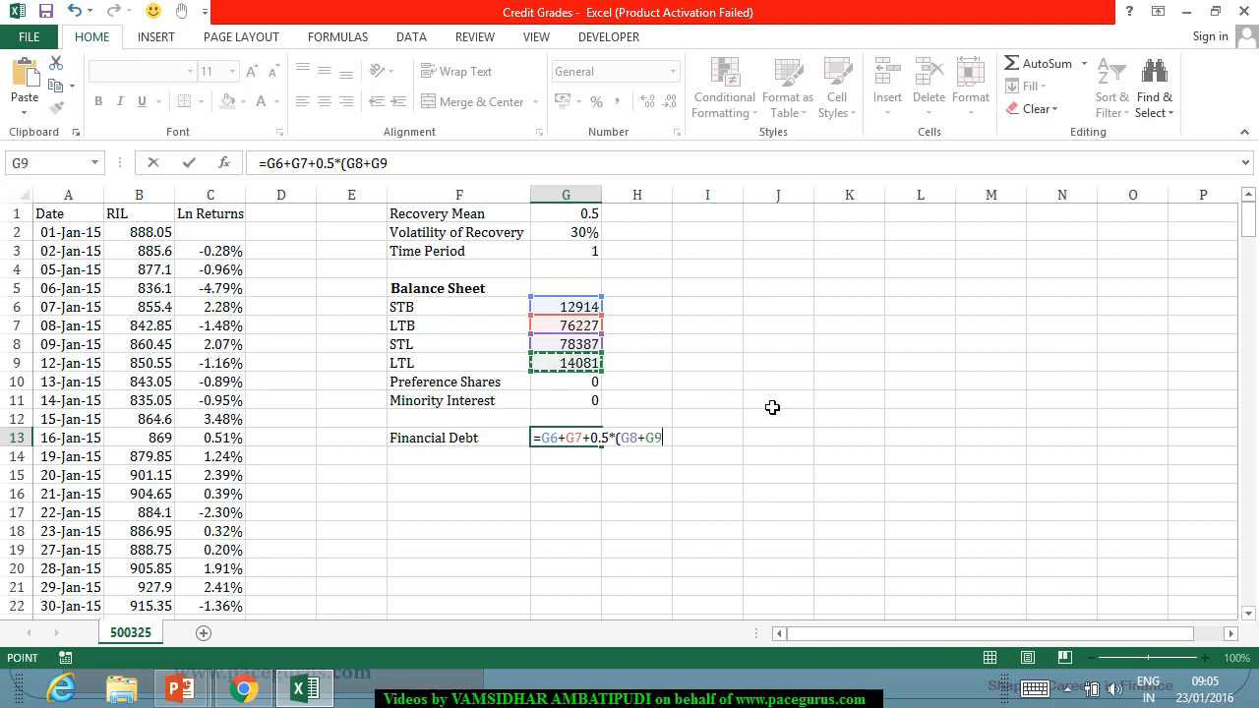
key(Return)
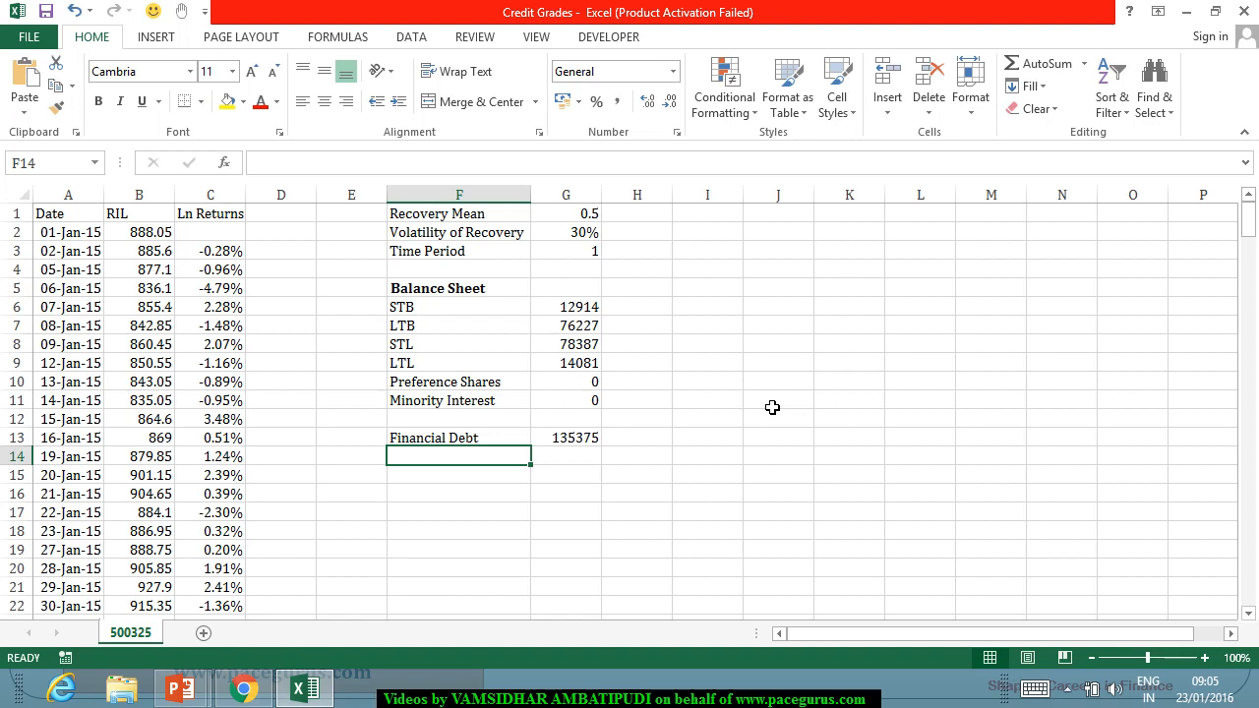
Add the label "Debt" in F14 and calculate it in G14 with =G13-G11, financial debt less minority interest.
text(Deb)
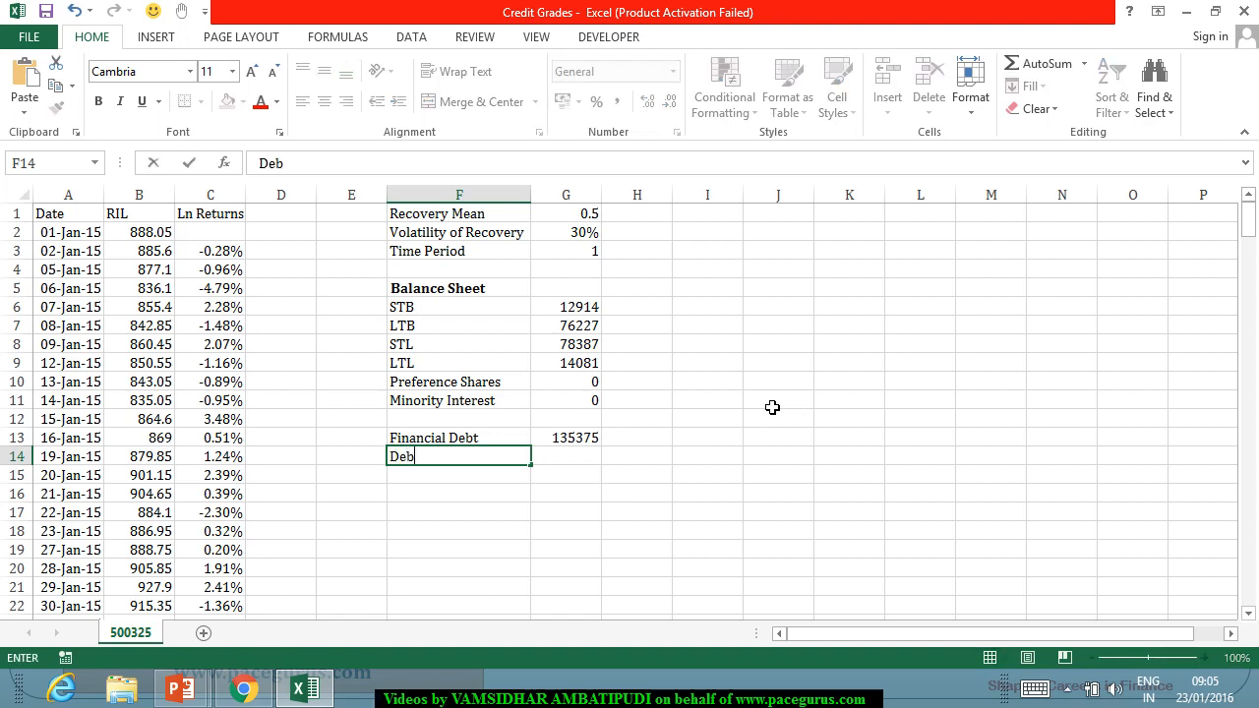
text(t)
key(Tab)
text(=)
key(Up)
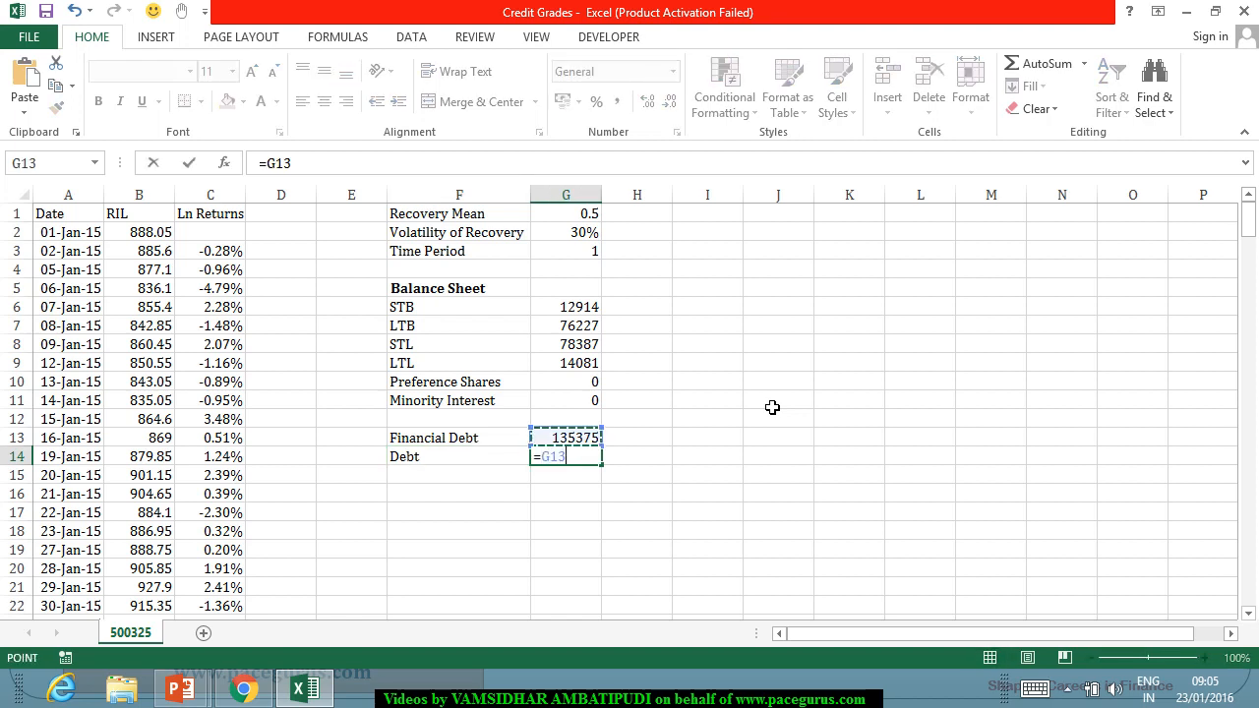
text(-)
click(580, 398)
key(Return)
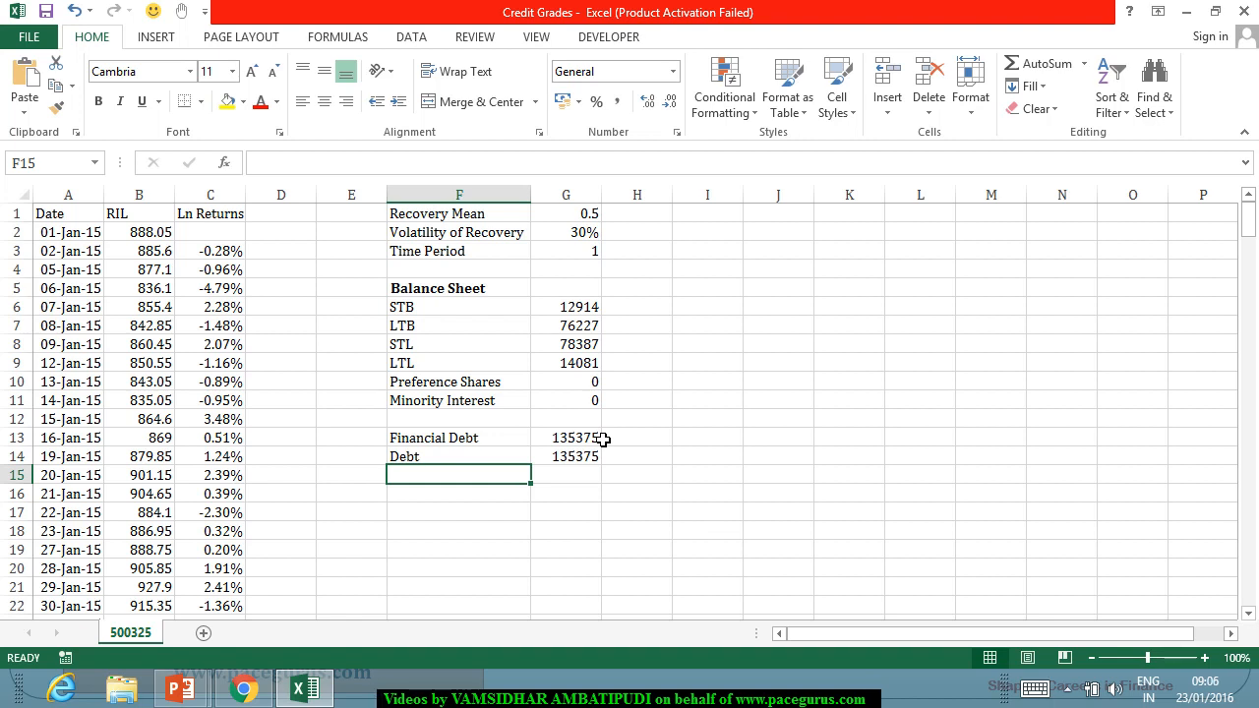
Add the bold heading "Share Information" in F17.
key(Down)
key(Down)
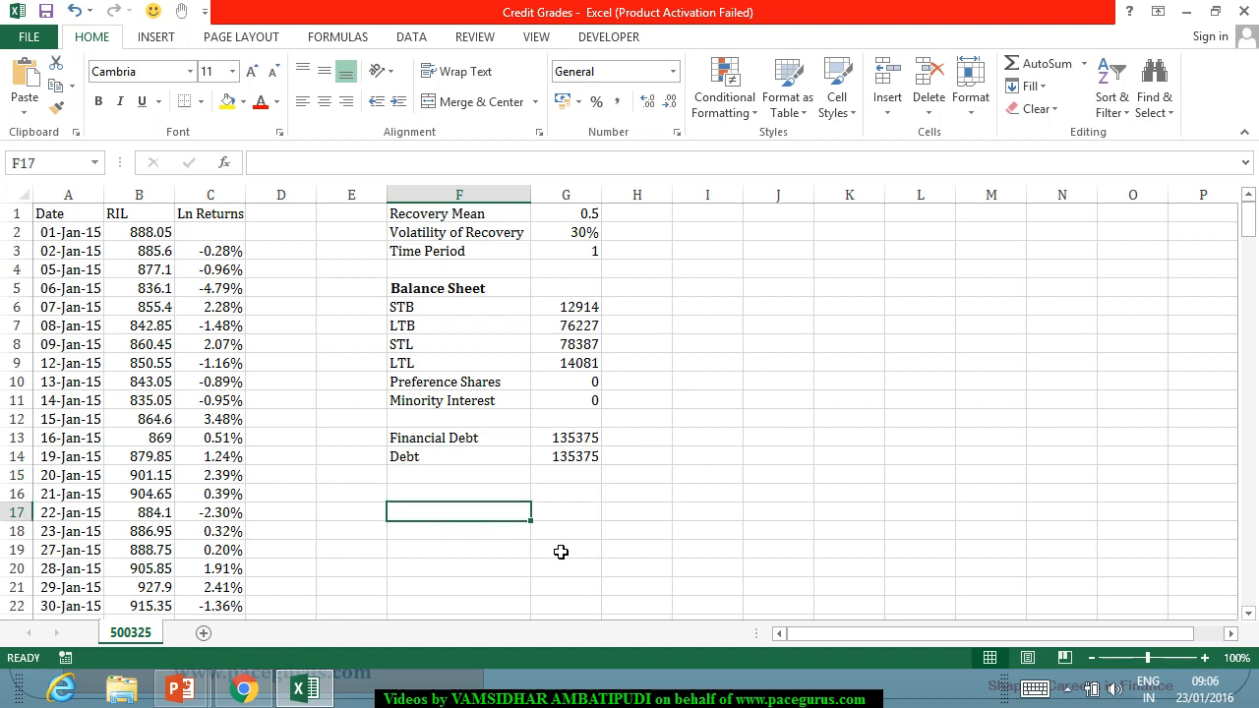
key(ctrl+b)
text(Share)
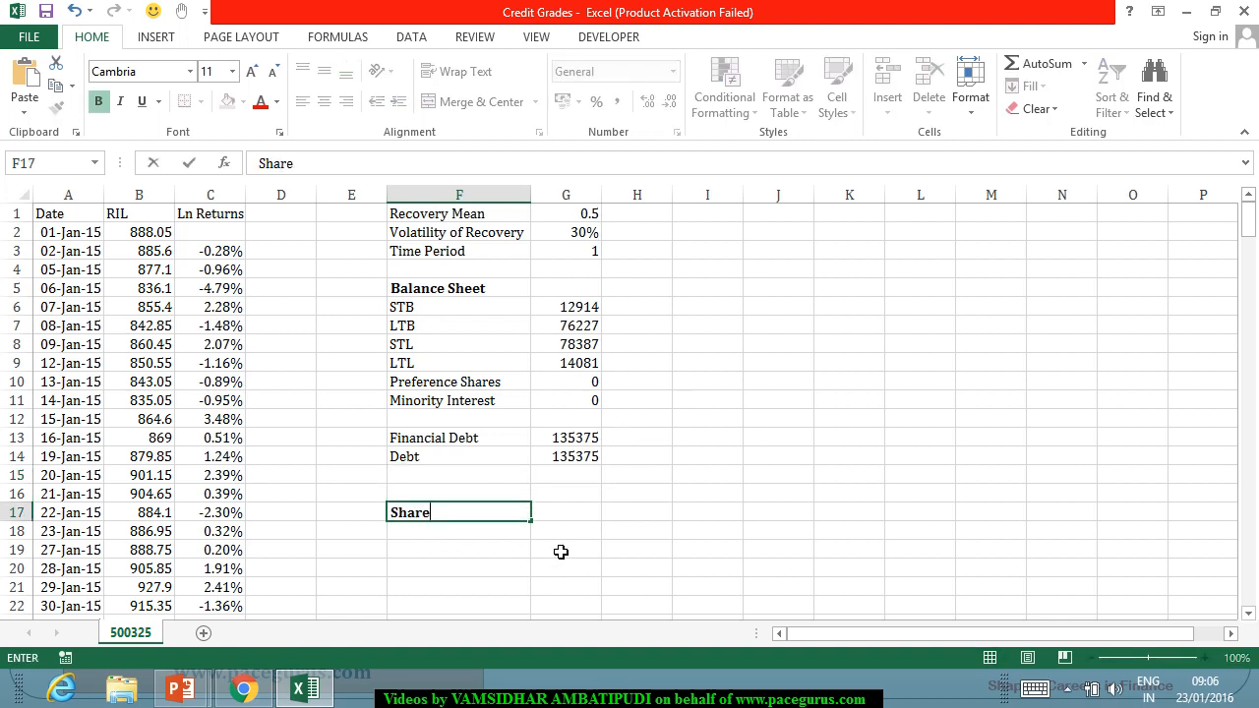
text( Informa)
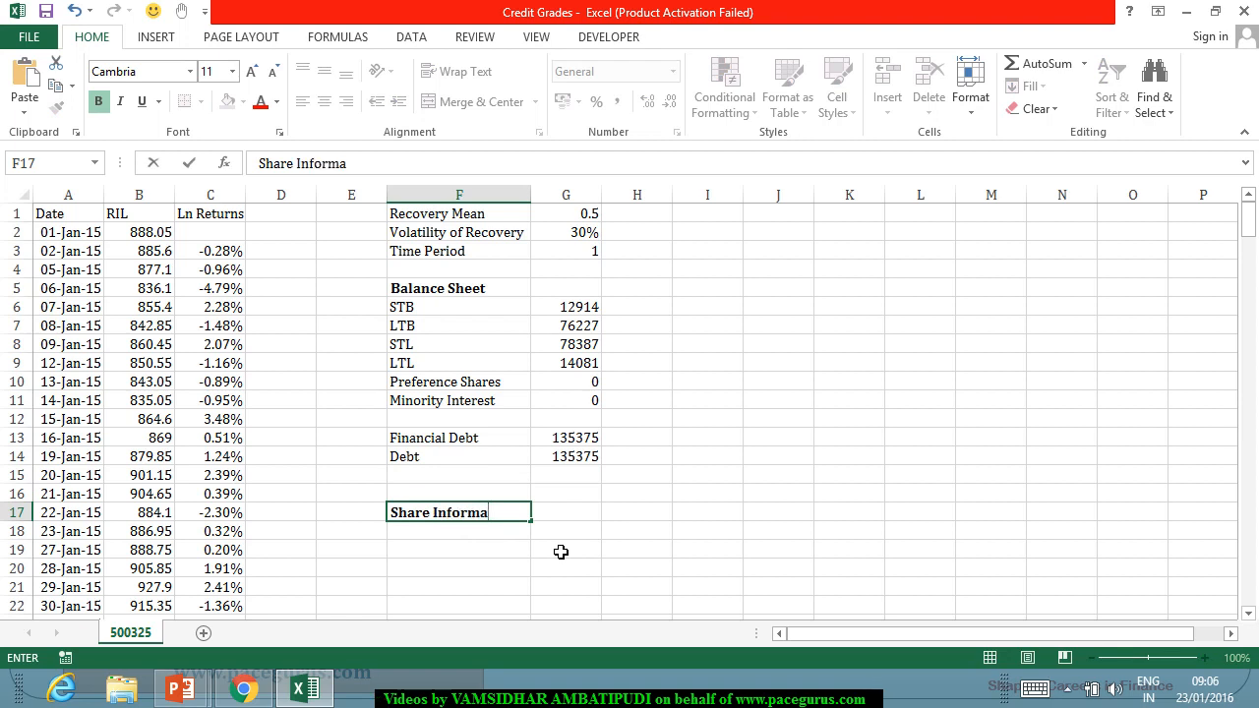
text(tion)
key(Return)
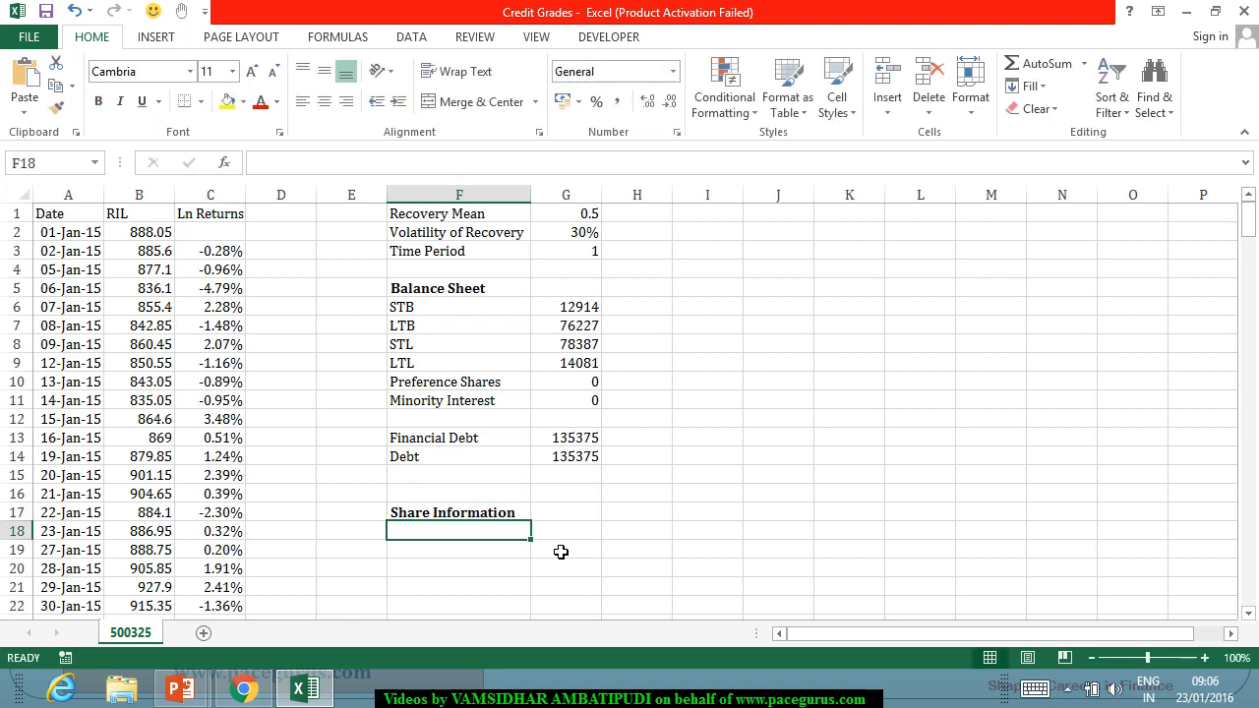
Add the label "Number of Shares" in F19 and enter 3236 in G19.
key(Down)
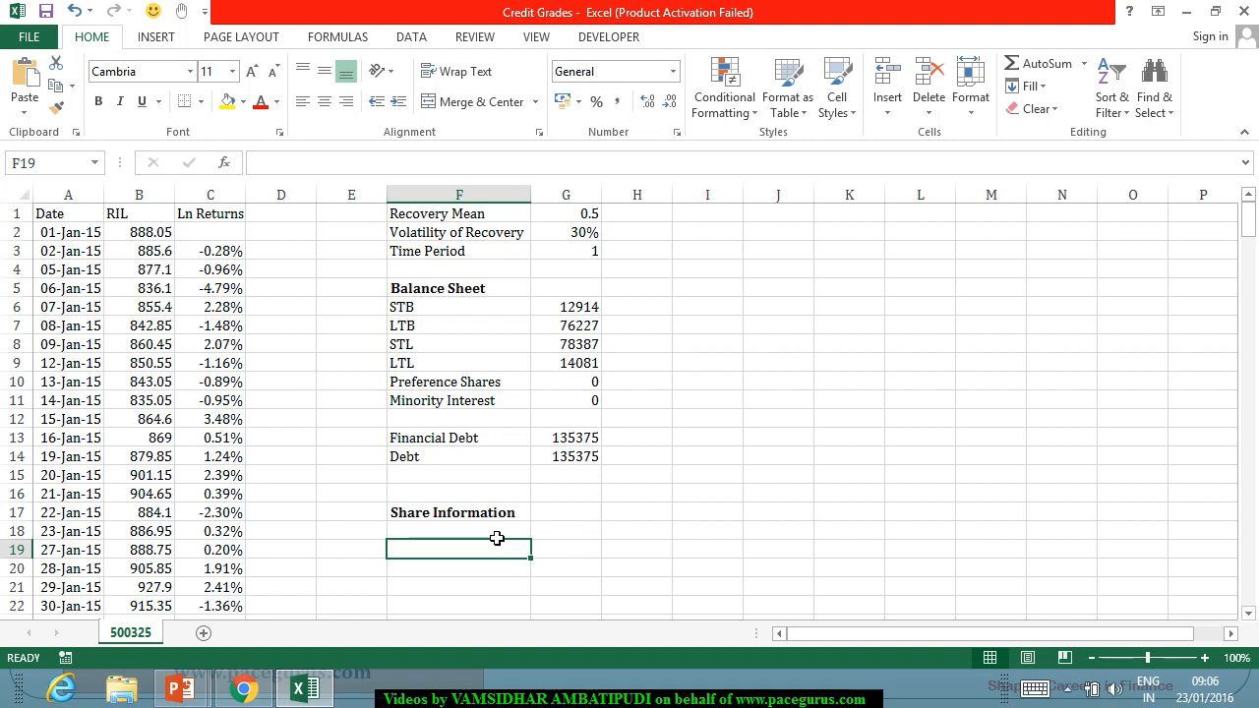
text(Number )
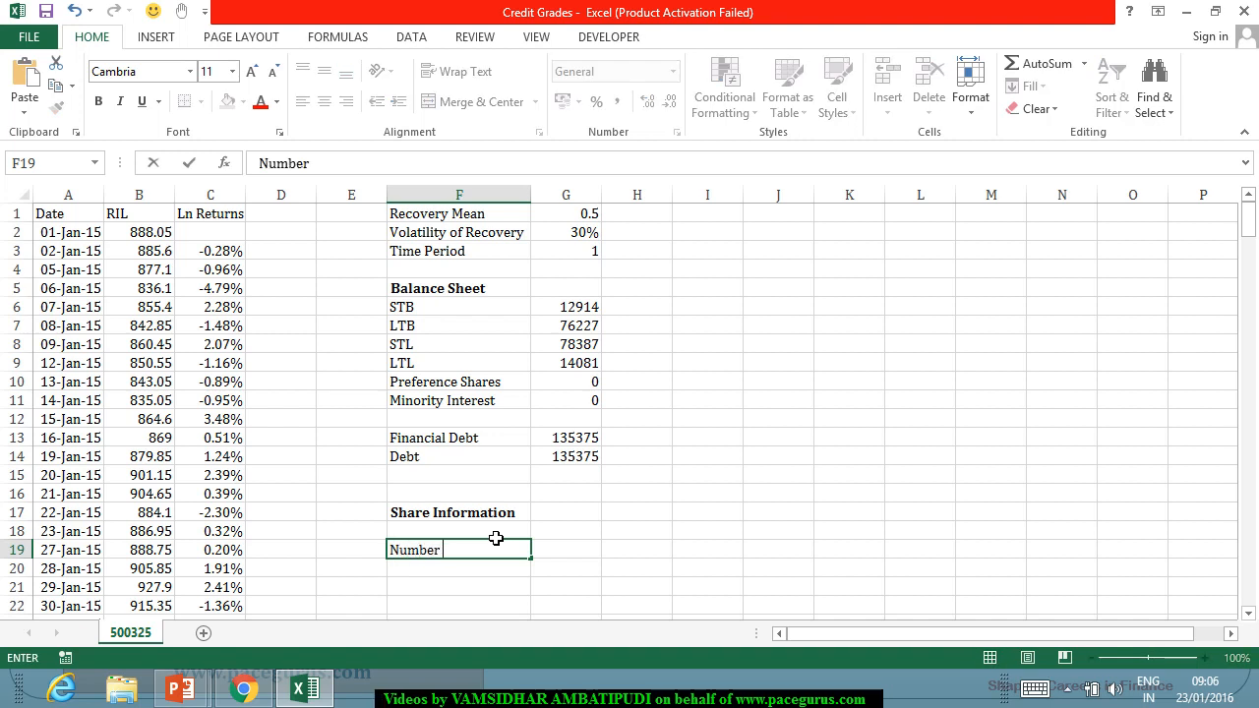
text(of Shares)
key(Tab)
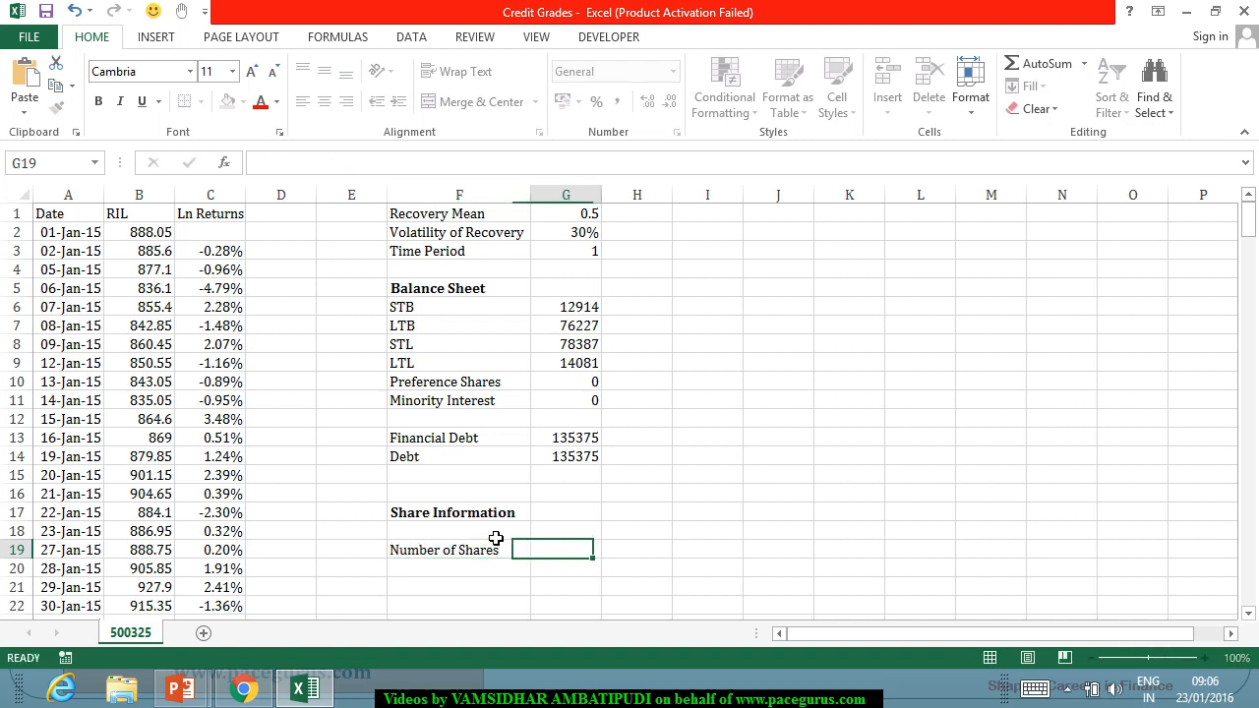
text(3236)
key(Return)
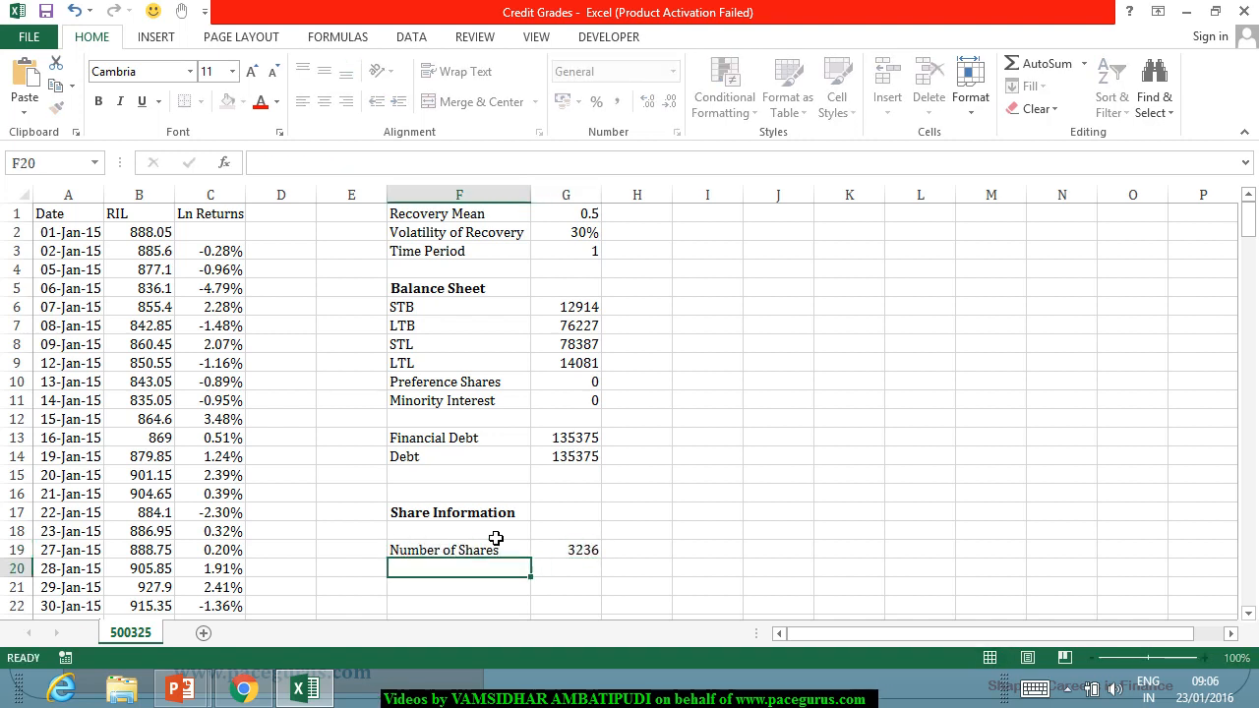
Check the Share Capital note in the annual report in Chrome against the Number of Shares value in G19 in Excel.
key(alt+Tab)
scroll(285, 362, down, 6)
scroll(286, 362, down, 20)
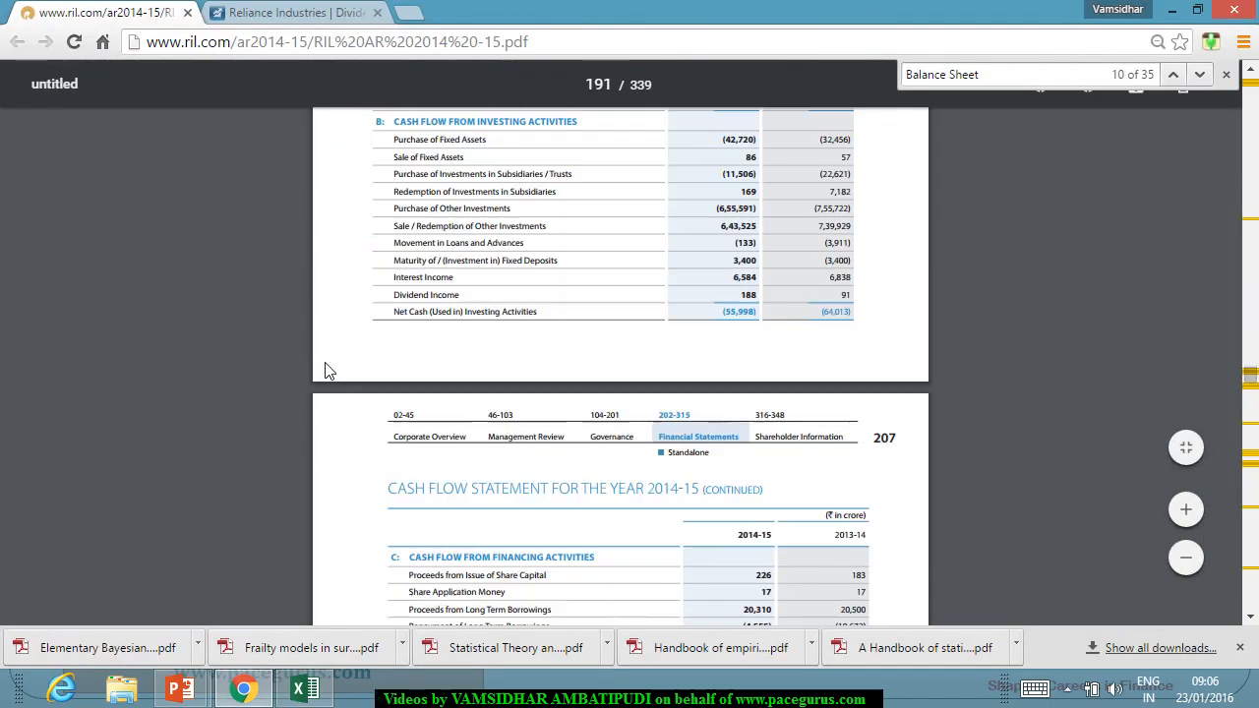
scroll(382, 362, down, 15)
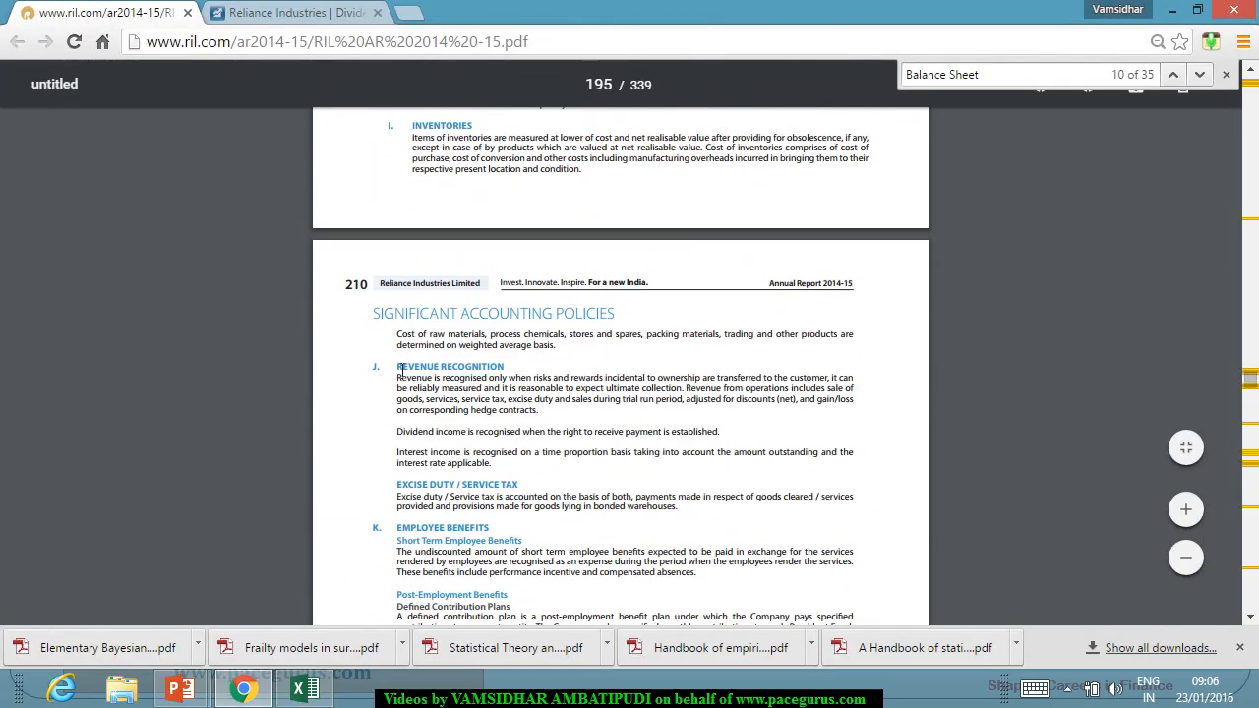
scroll(418, 373, down, 3)
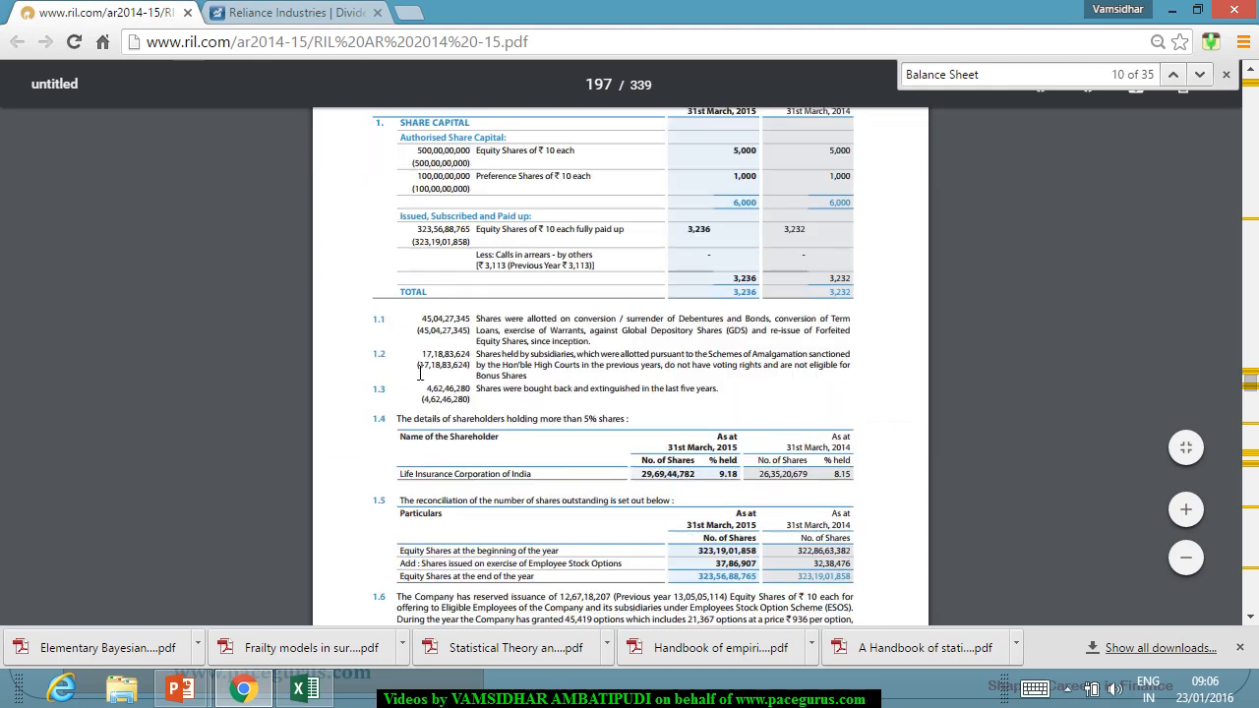
scroll(421, 369, up, 2)
drag(718, 382, 765, 382)
key(alt+Tab)
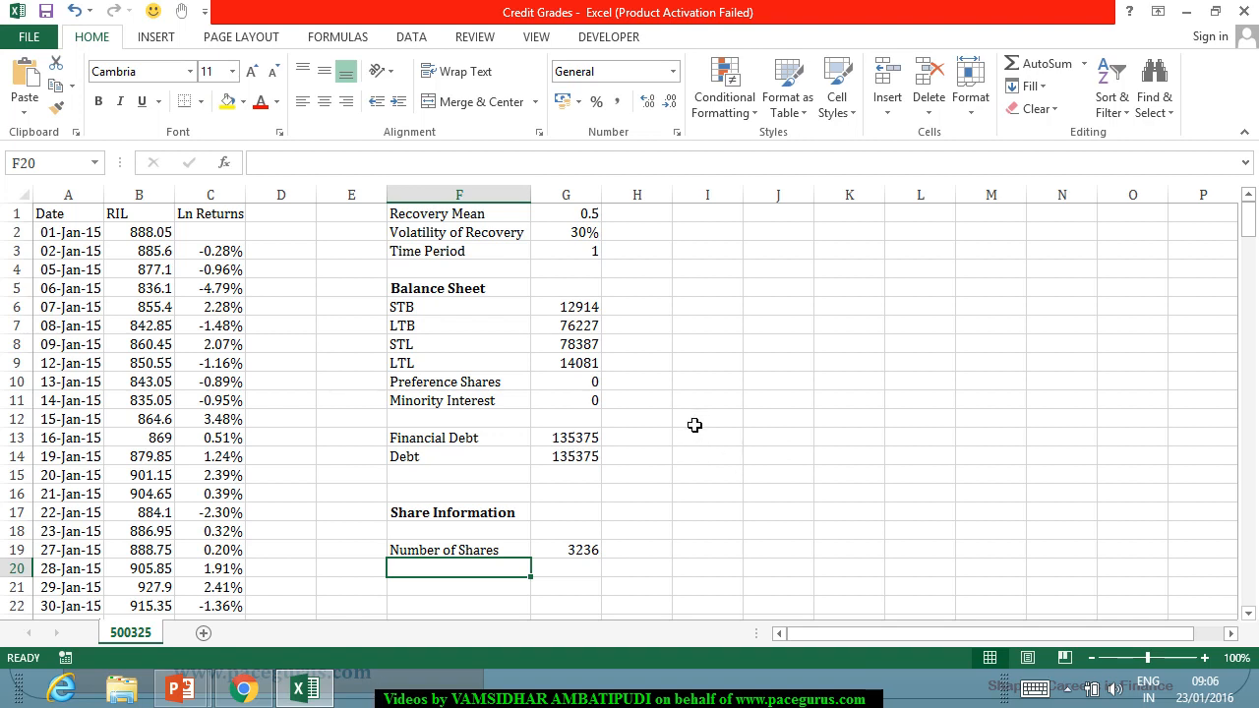
click(598, 551)
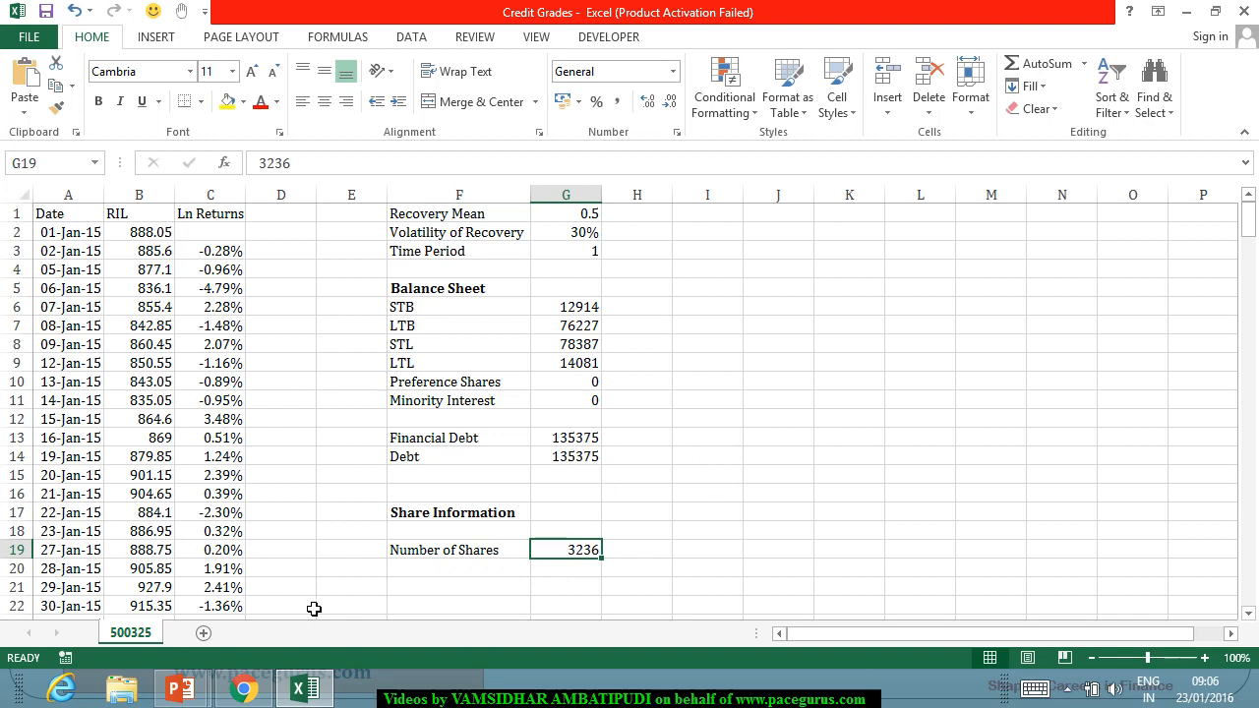
Add the label "Debt Per share" in F20 and calculate it in G20 with =G14/G19.
click(421, 570)
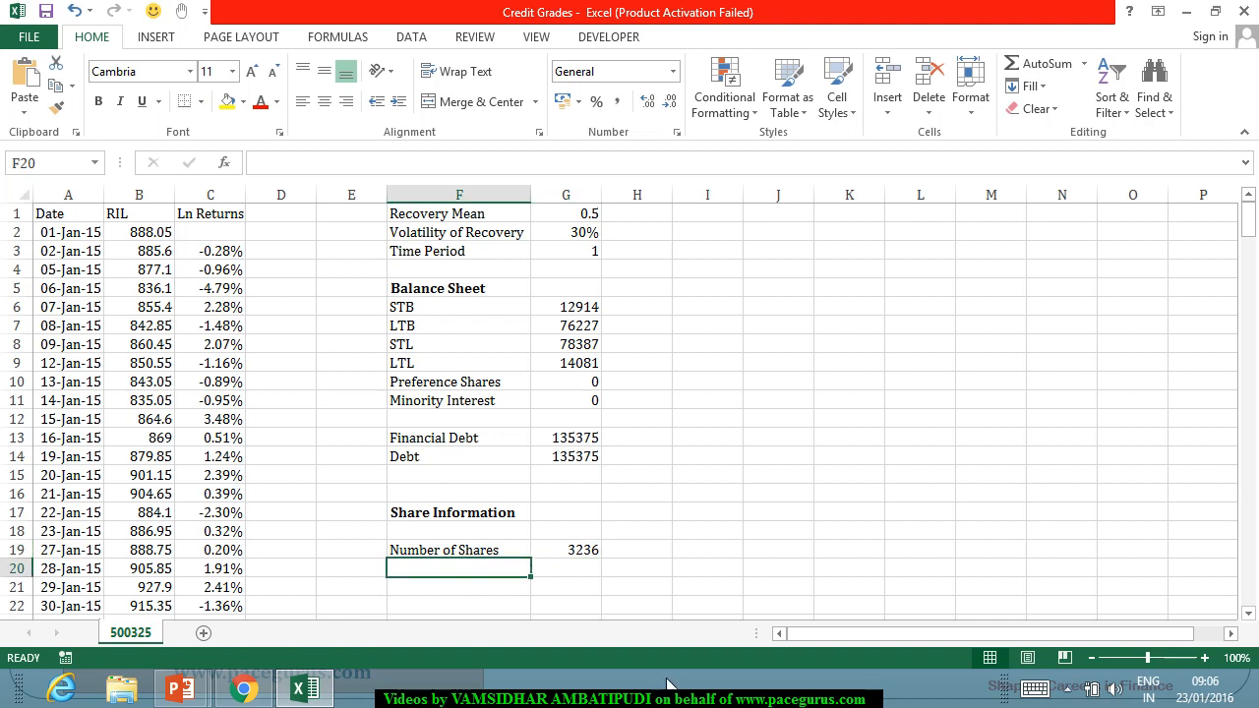
text(Debt Pe)
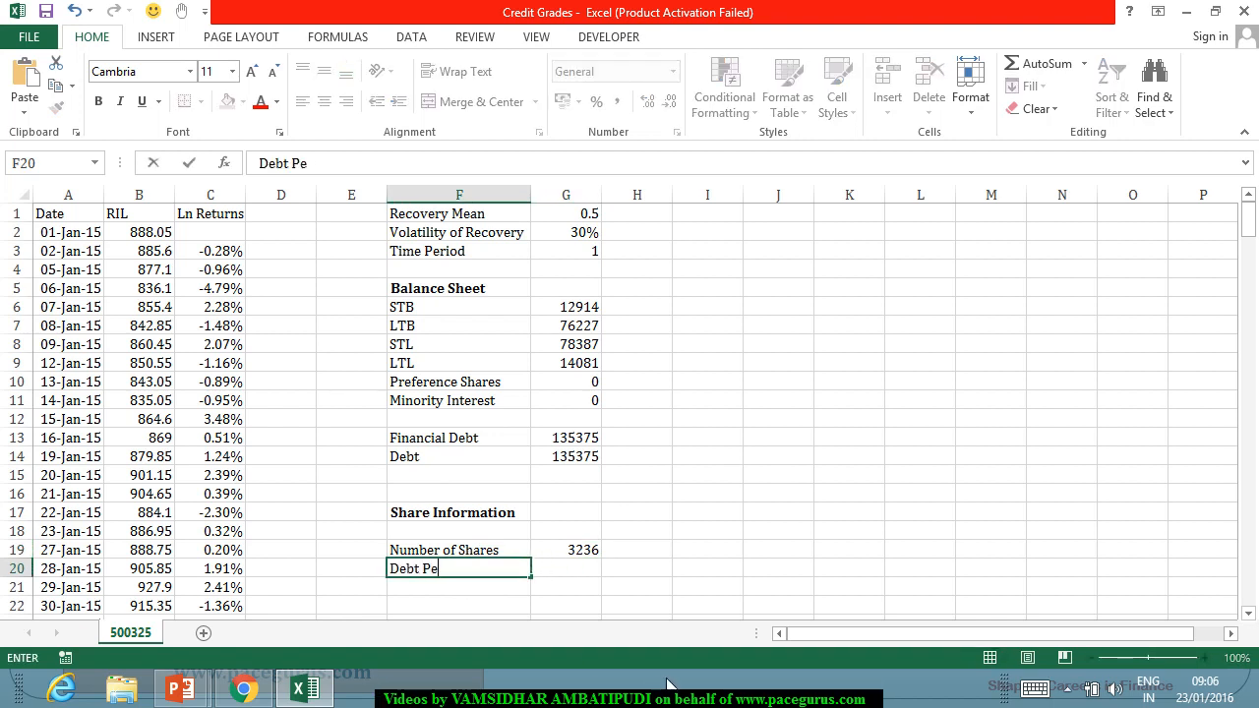
text(r share)
key(Tab)
text(=)
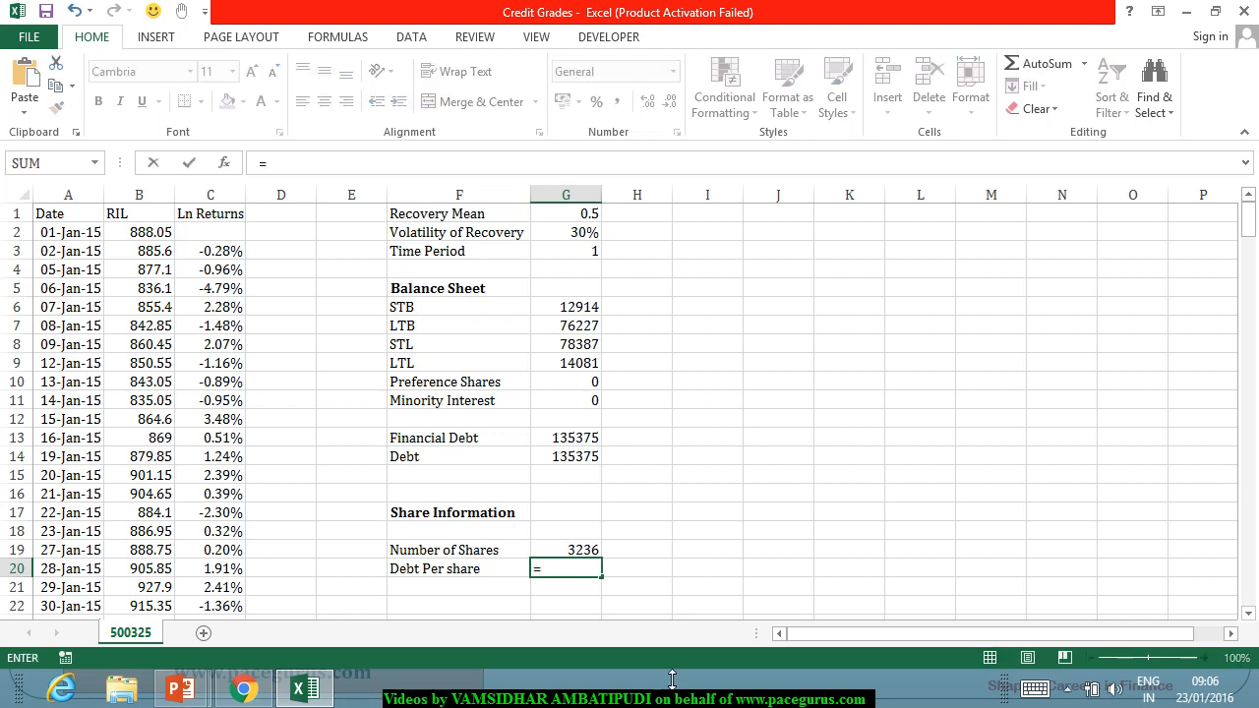
click(565, 456)
text(/)
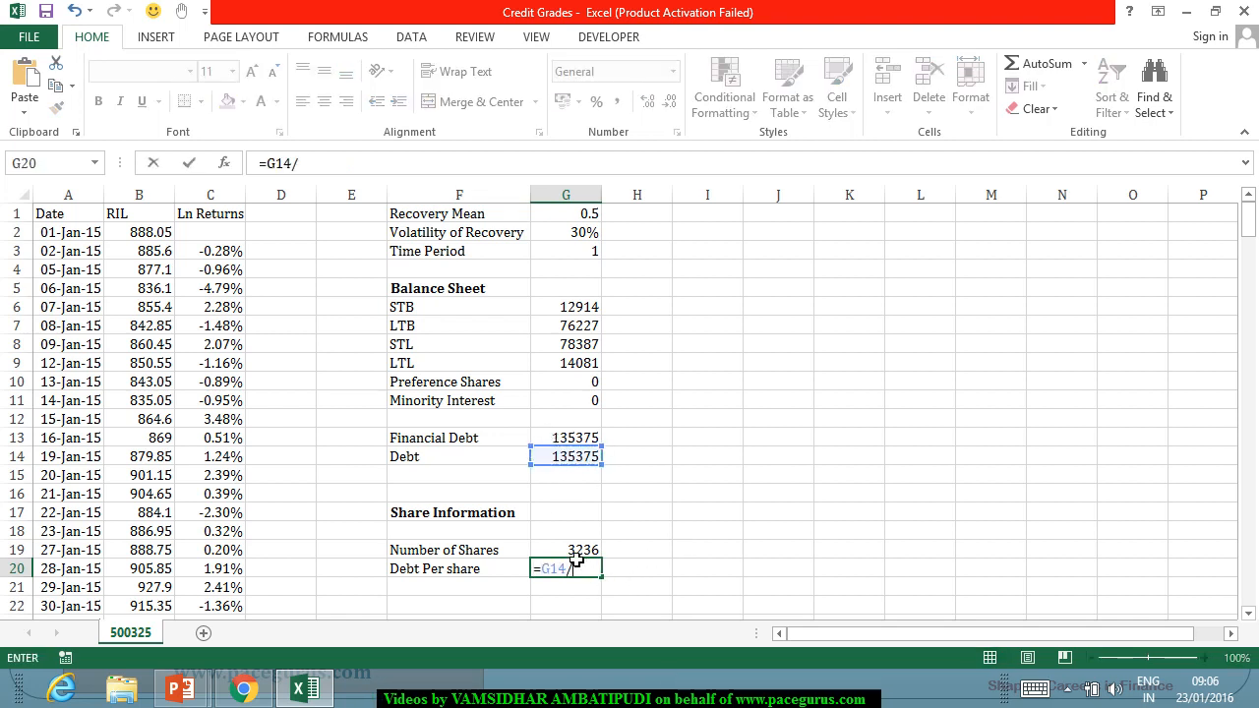
click(565, 532)
click(565, 549)
key(Return)
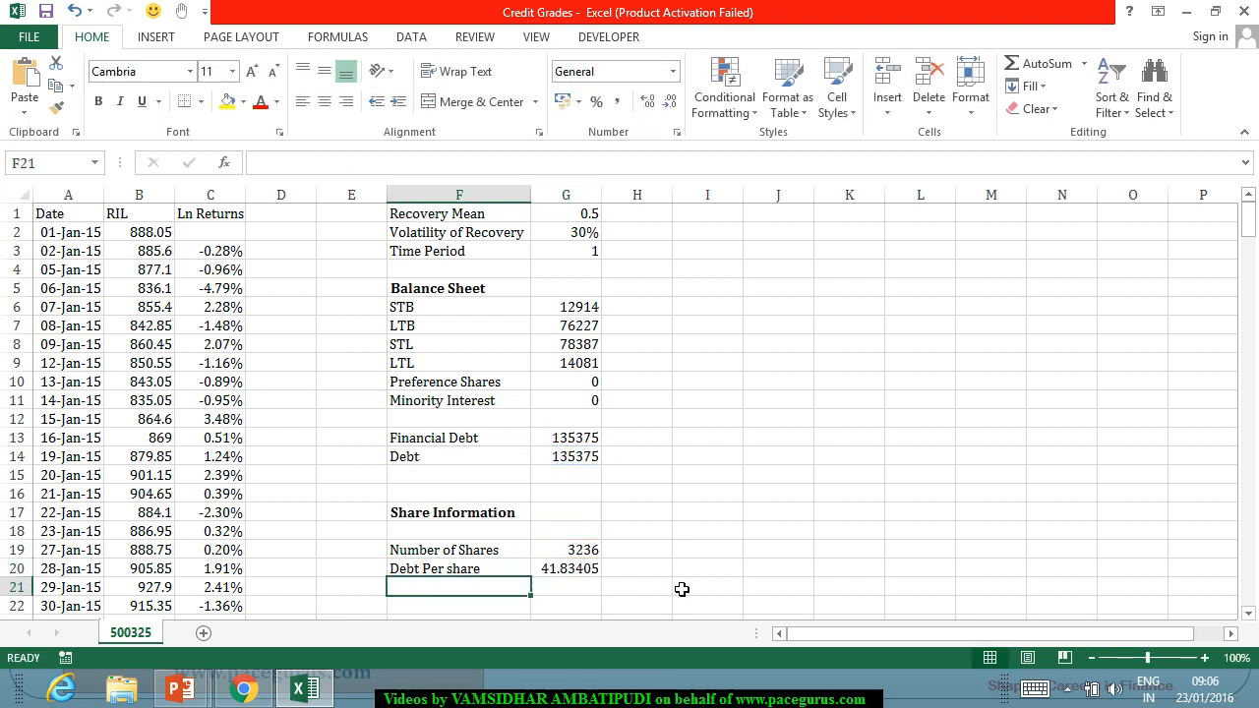
Add the label "Historical volatility" in F21, directly below Debt Per share.
scroll(718, 509, down, 1)
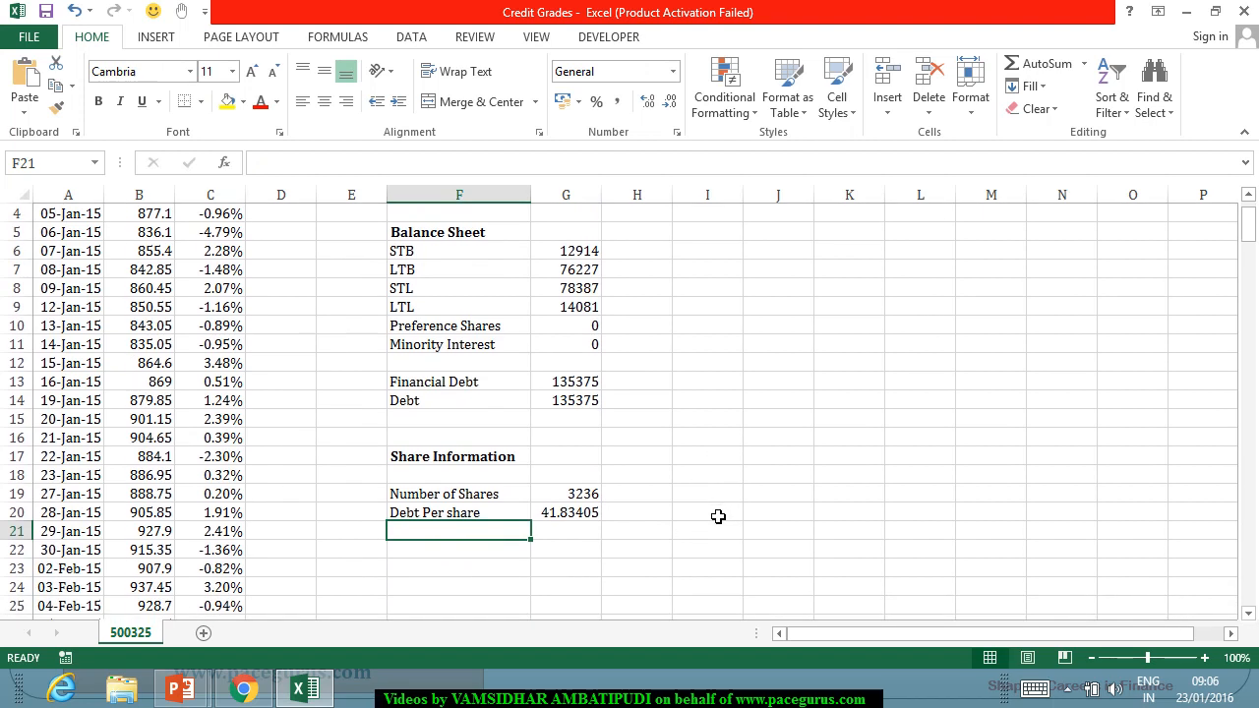
scroll(718, 516, up, 1)
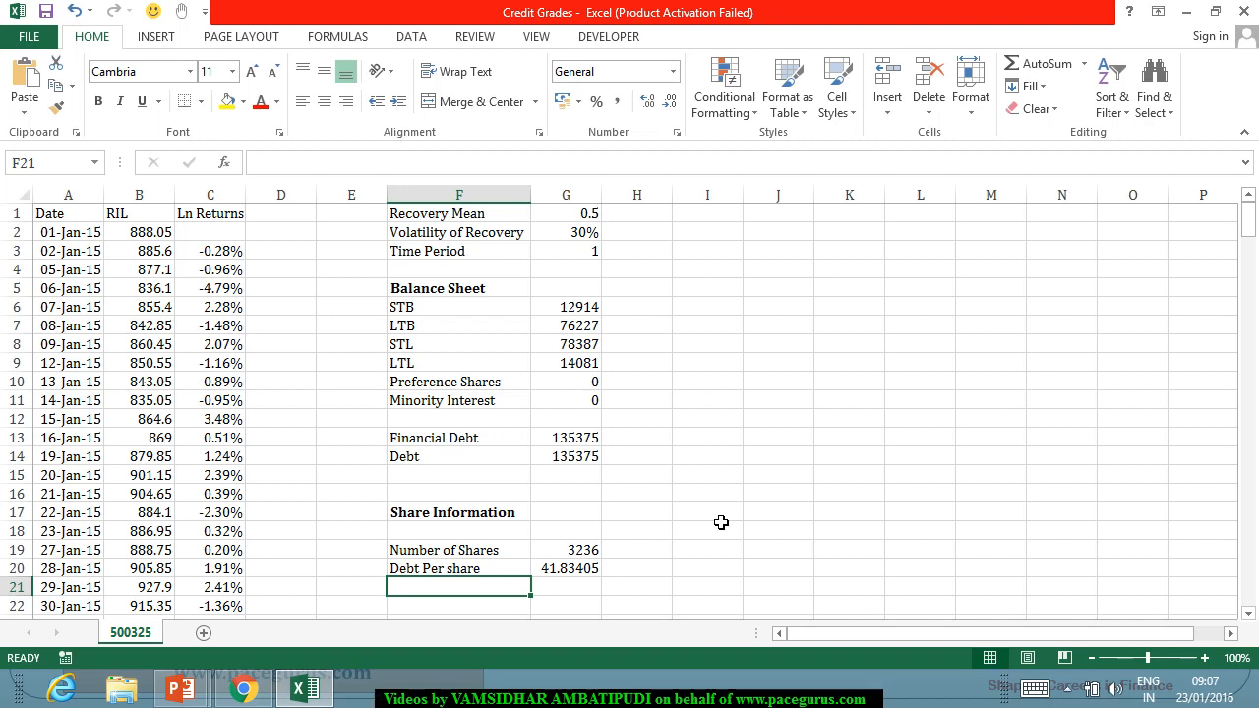
text(His)
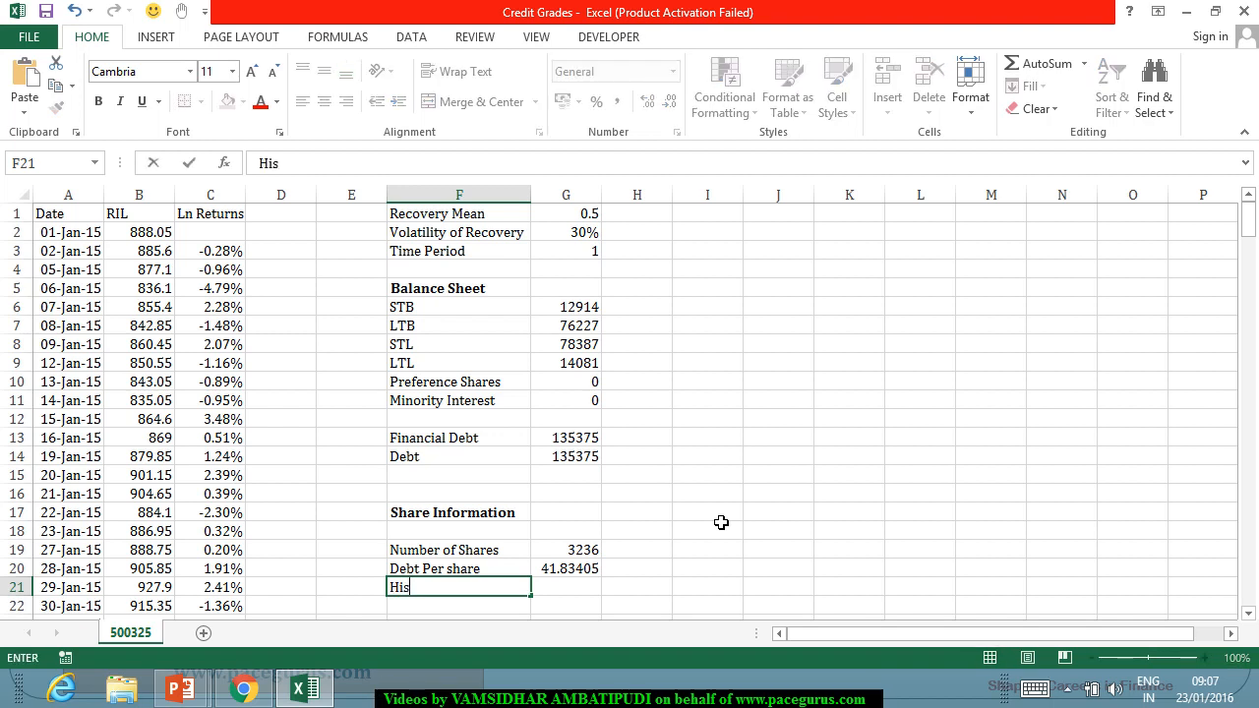
text(torical volatil)
text(ity)
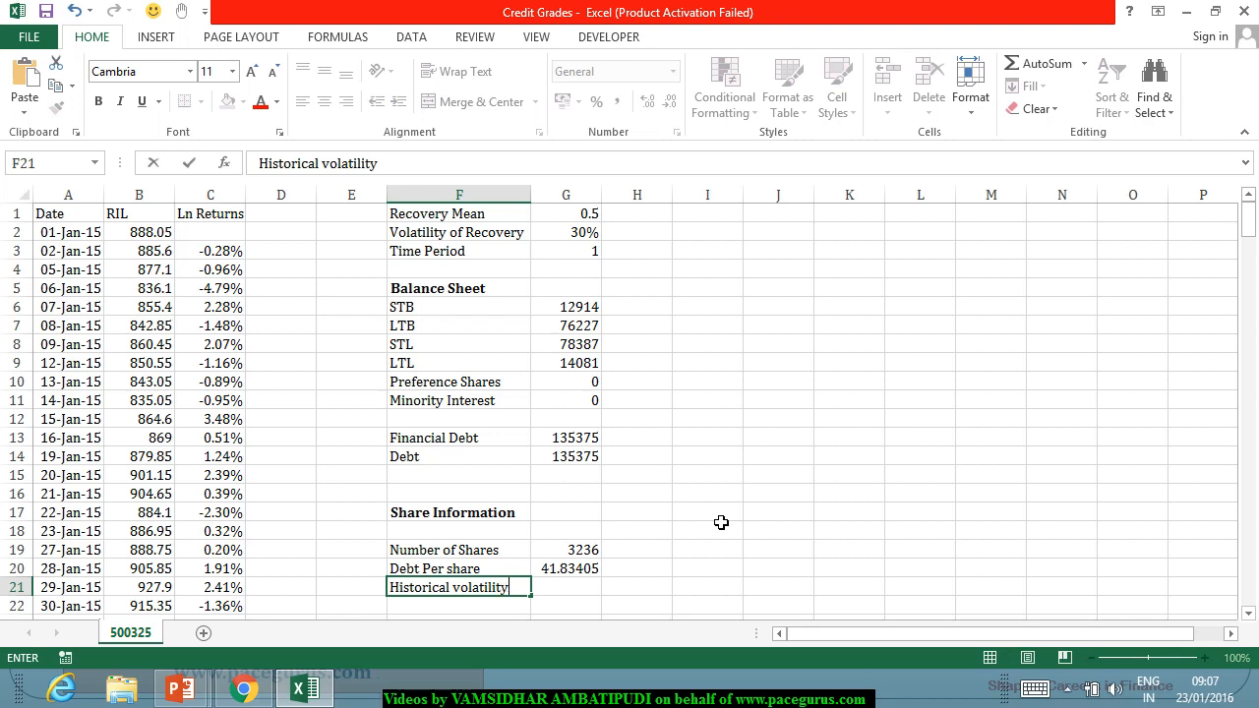
key(Tab)
Calculate the historical volatility in G21 from the Ln Returns column with =STDEV.S(C:C)*SQRT(COUNT(C:C)).
text(=)
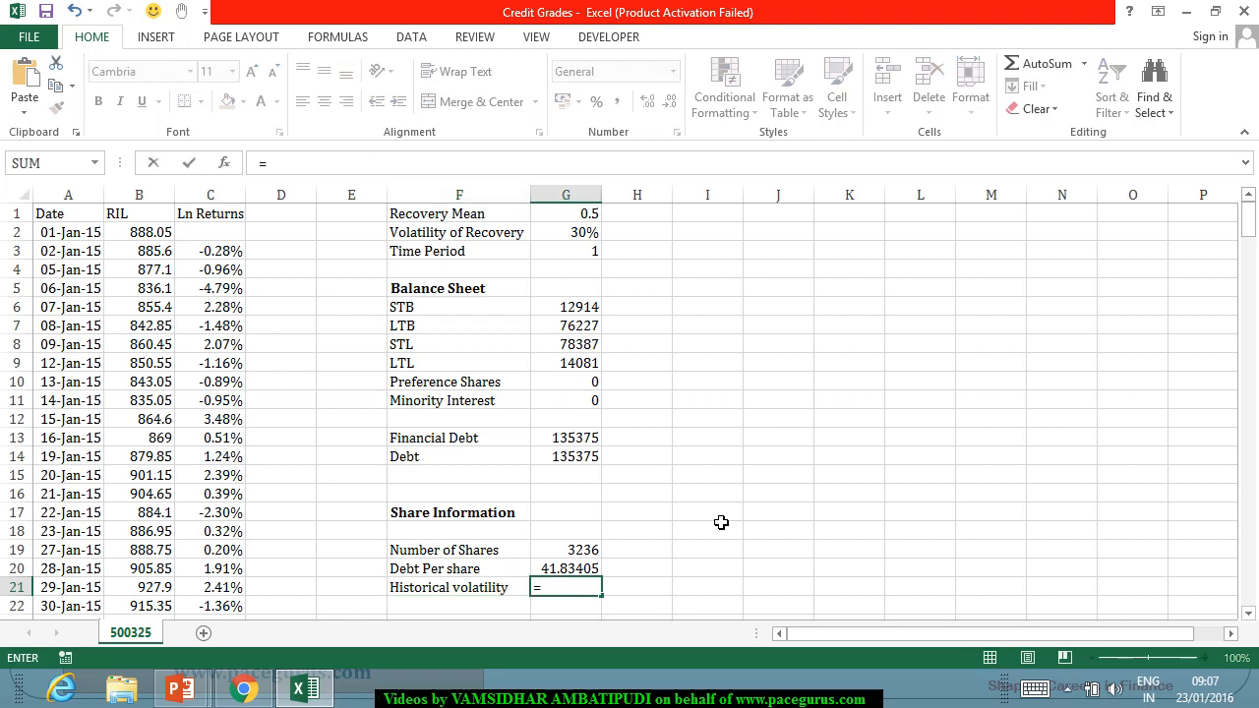
text(Stdev)
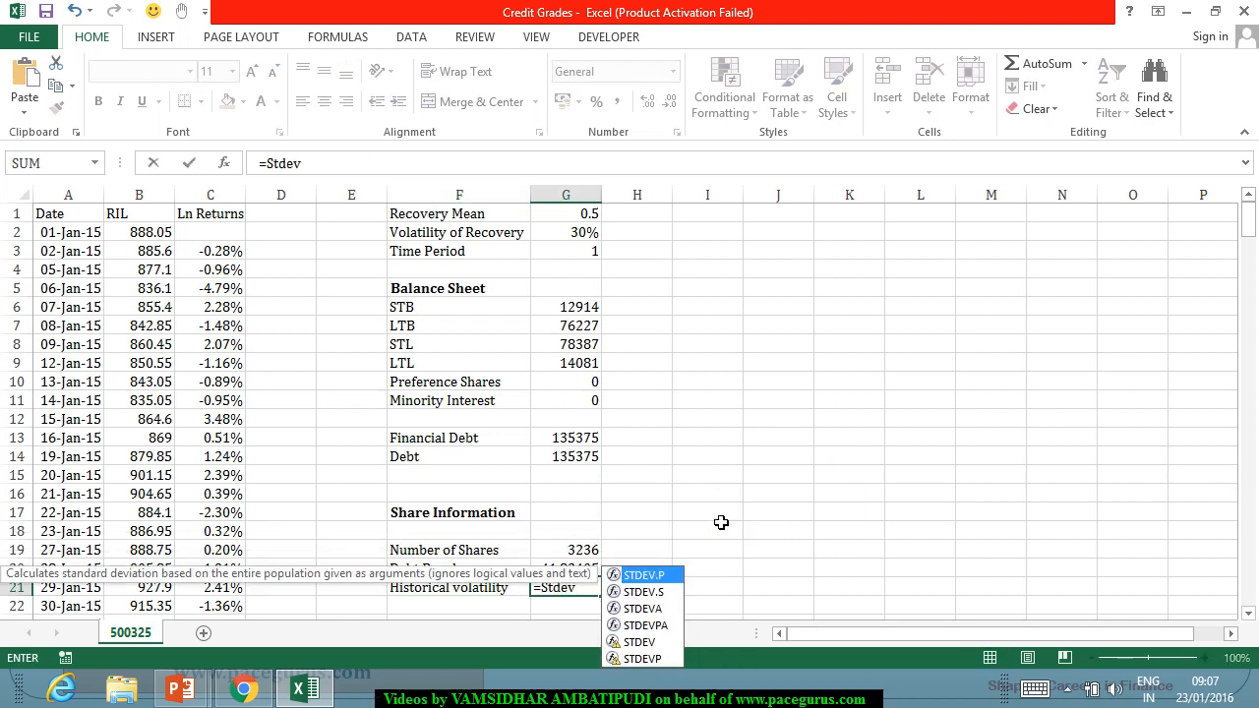
key(Down)
key(Tab)
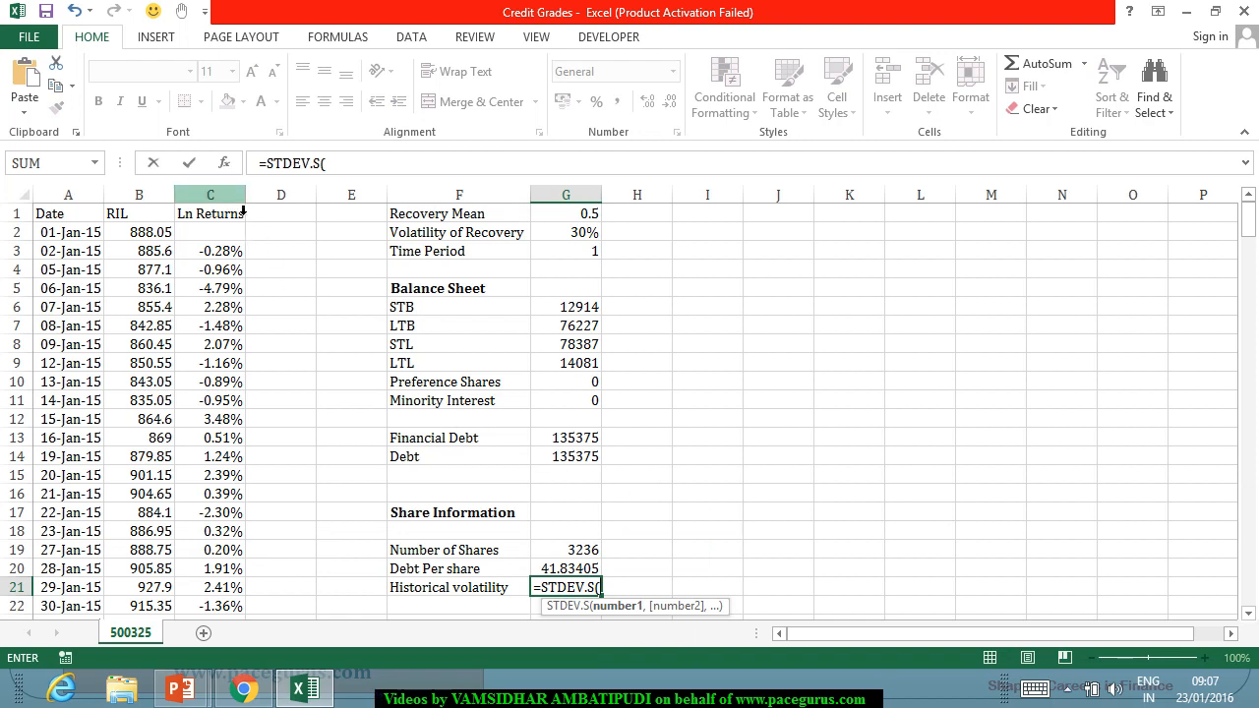
click(243, 208)
text())
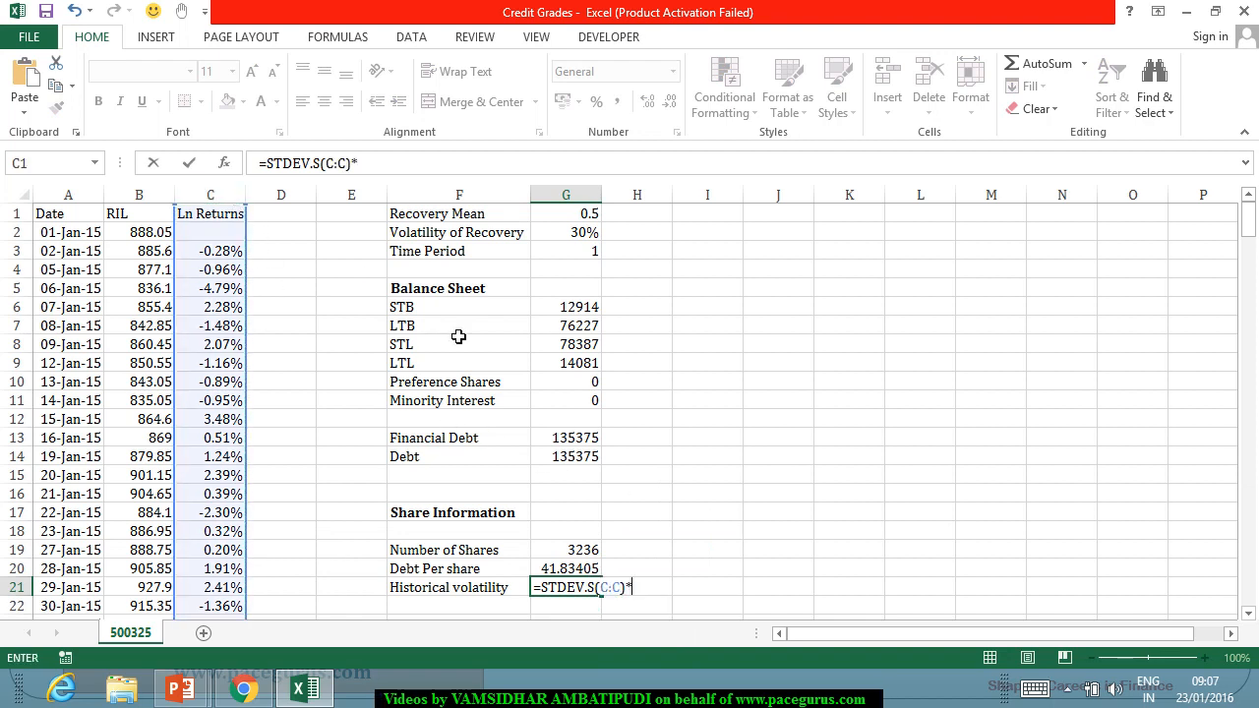
text(*sq)
key(Tab)
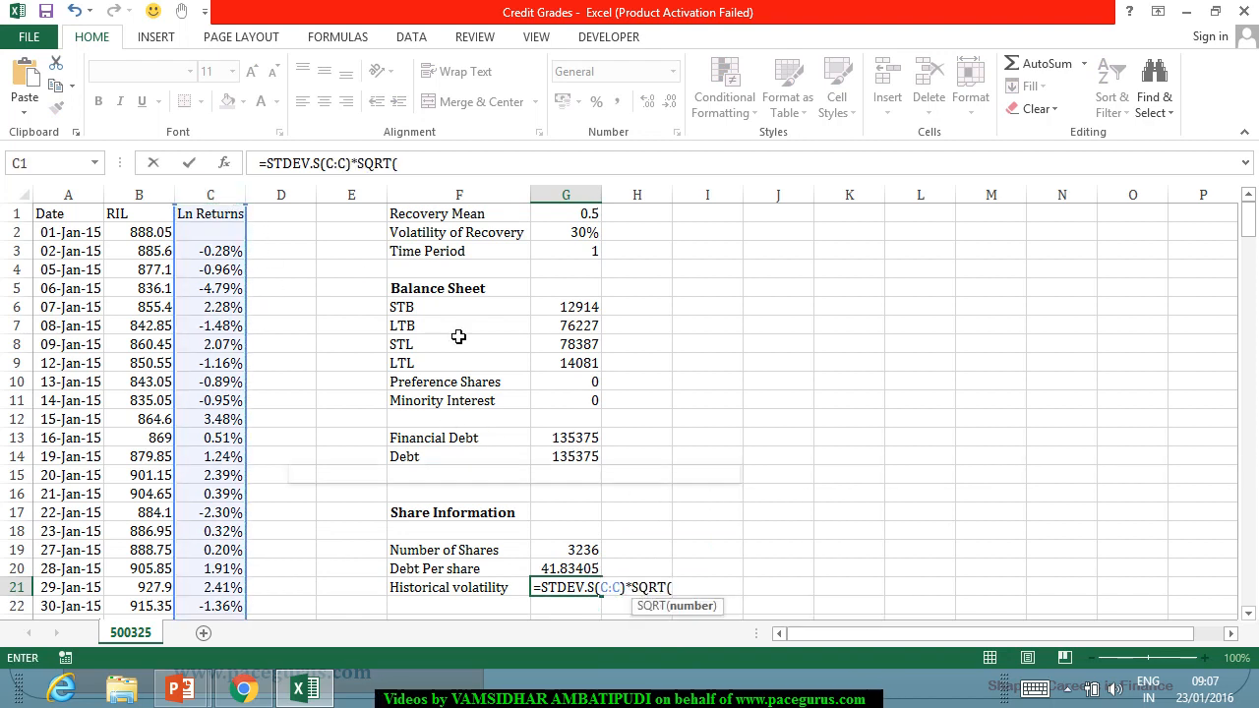
text(count)
key(Tab)
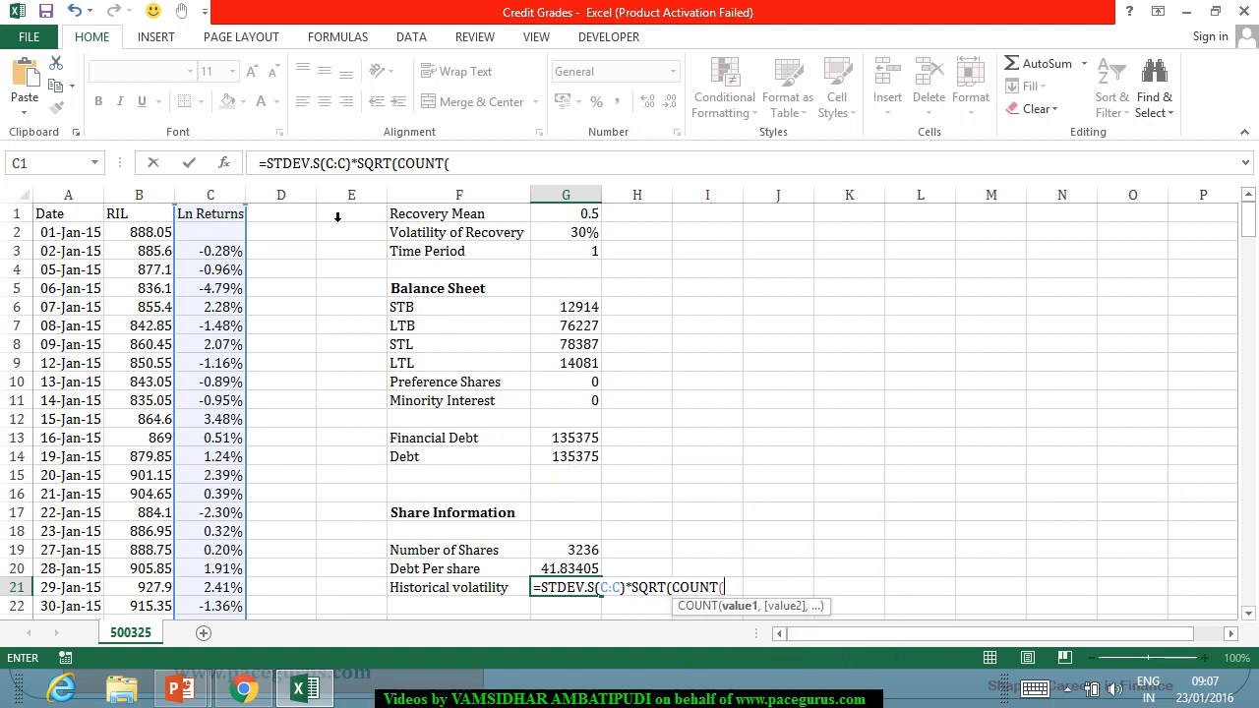
click(231, 212)
text()))
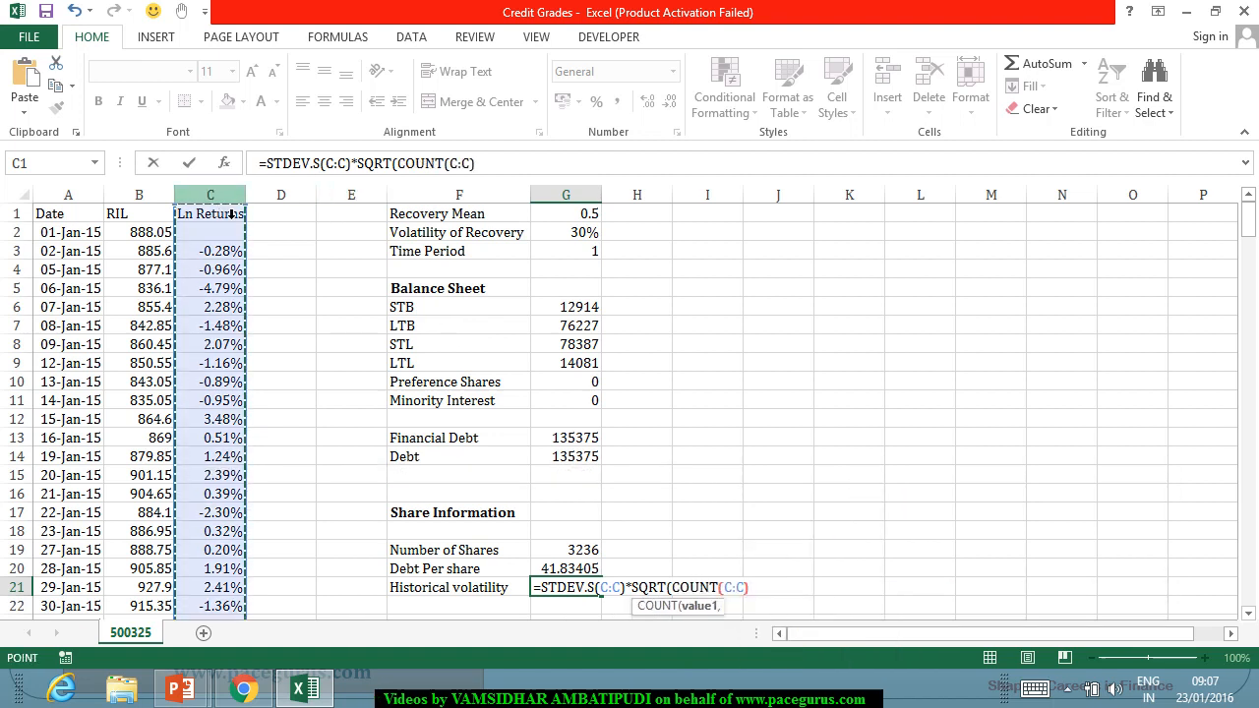
key(Return)
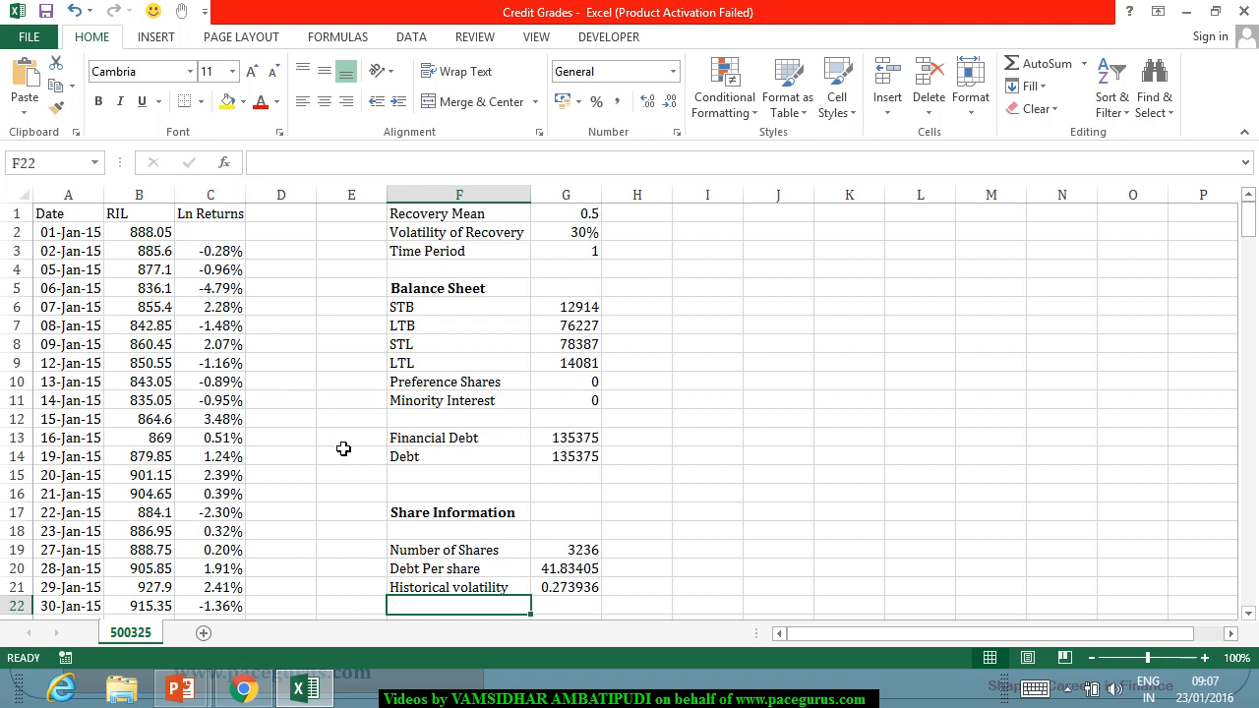
Format the historical volatility in G21 as a percentage with two decimal places.
click(574, 586)
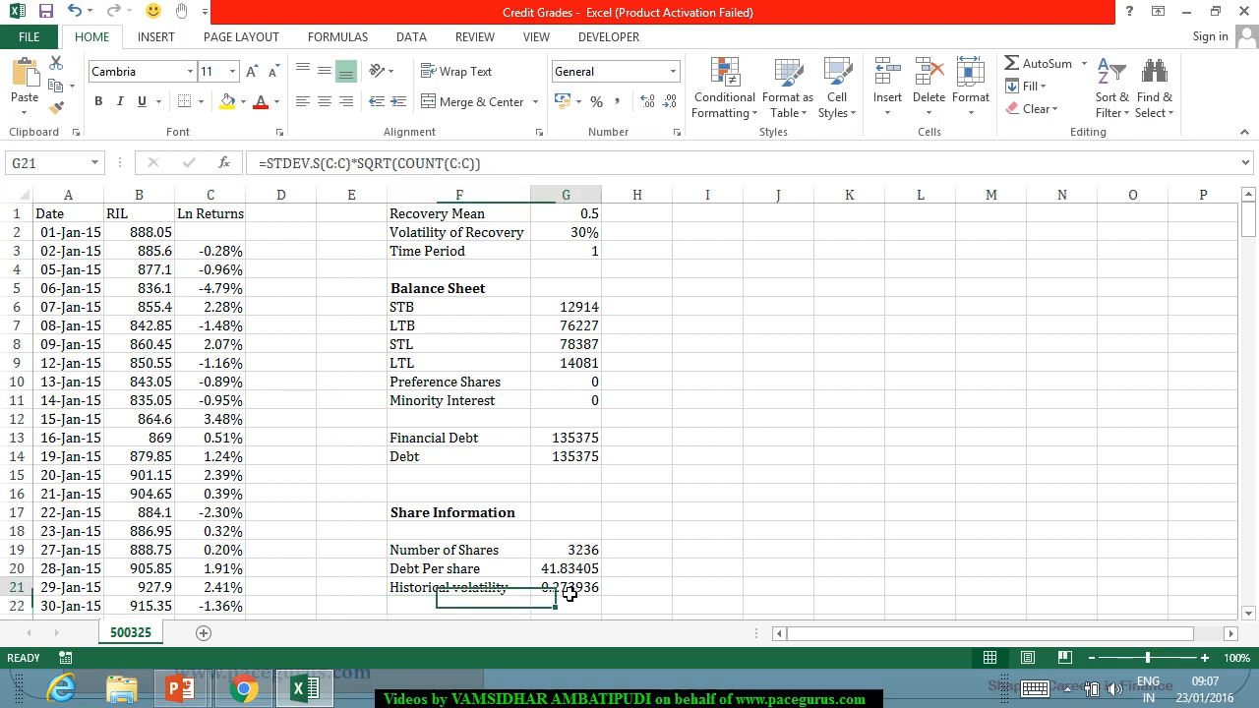
click(596, 102)
click(648, 104)
click(648, 105)
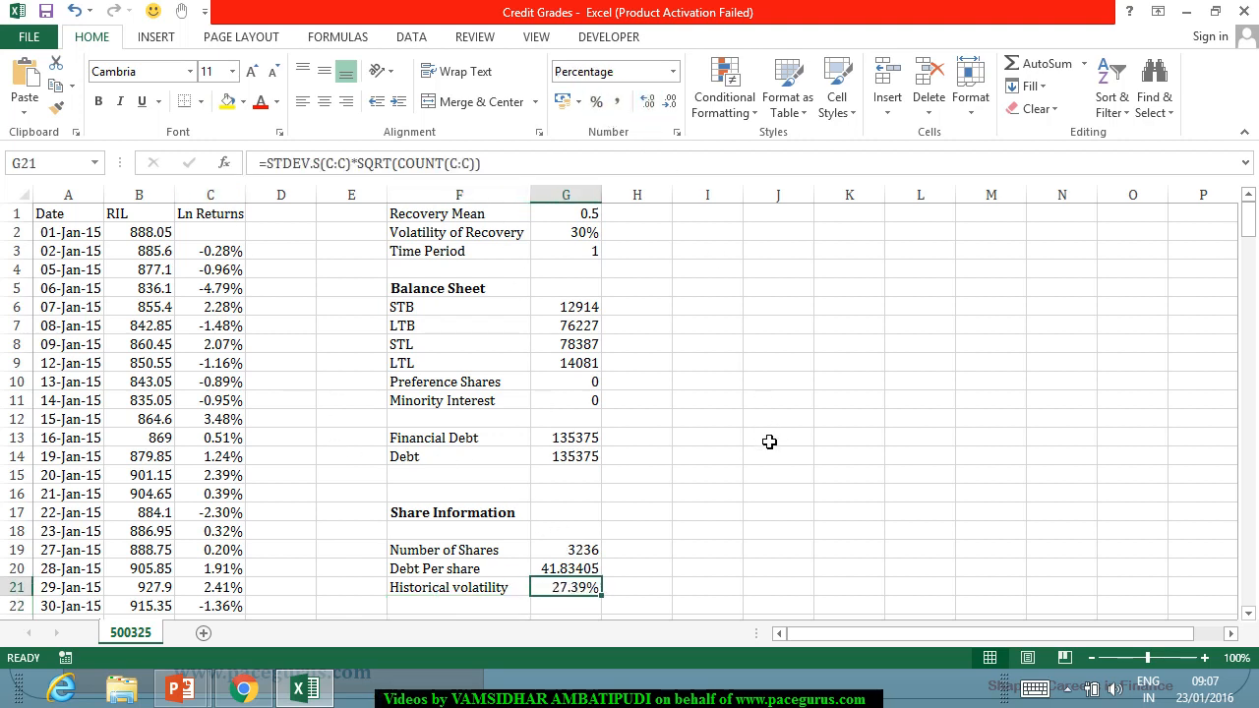
click(754, 475)
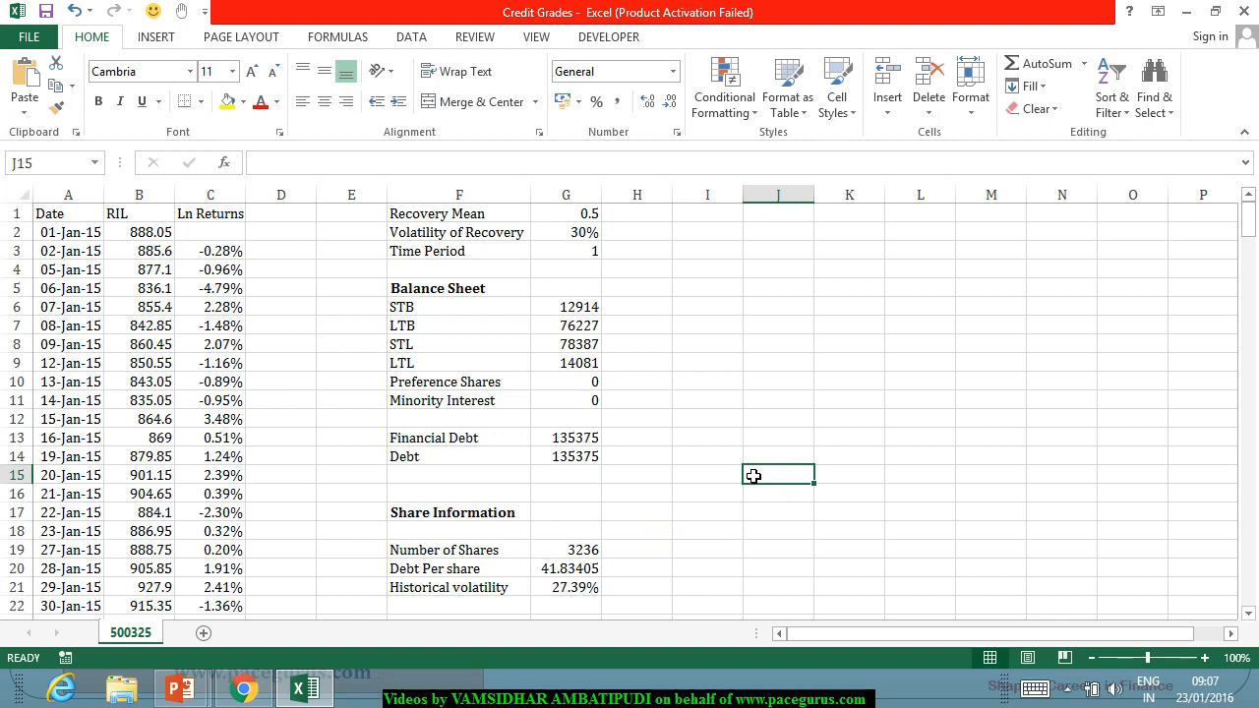
Add the label "Risk Free rate" in F22 and enter 7.25% in G22.
scroll(754, 476, down, 1)
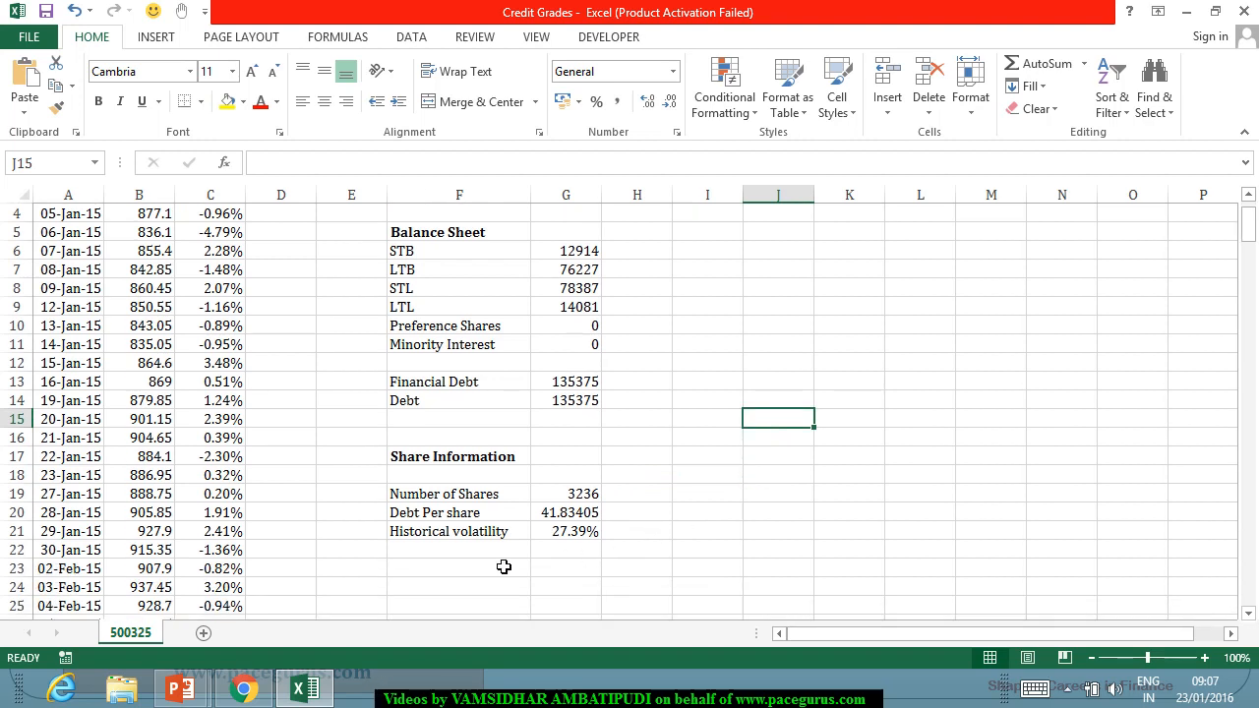
click(466, 552)
text(Ri)
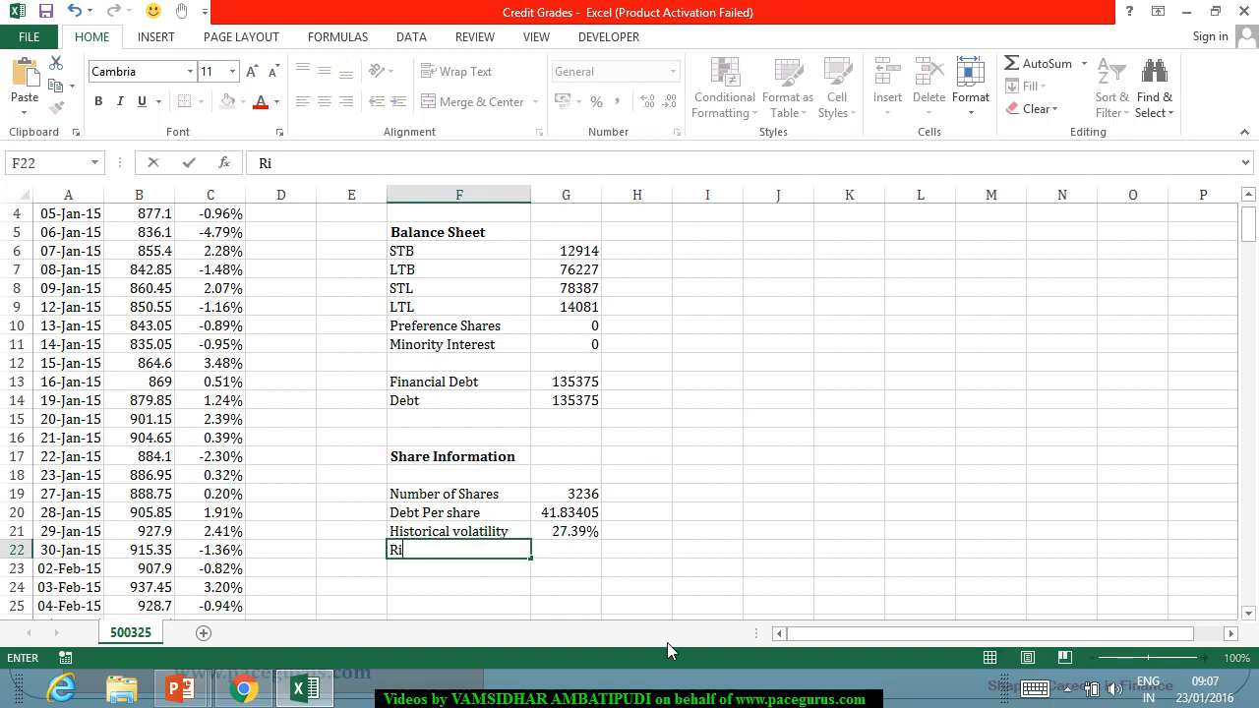
text(sk Free rate)
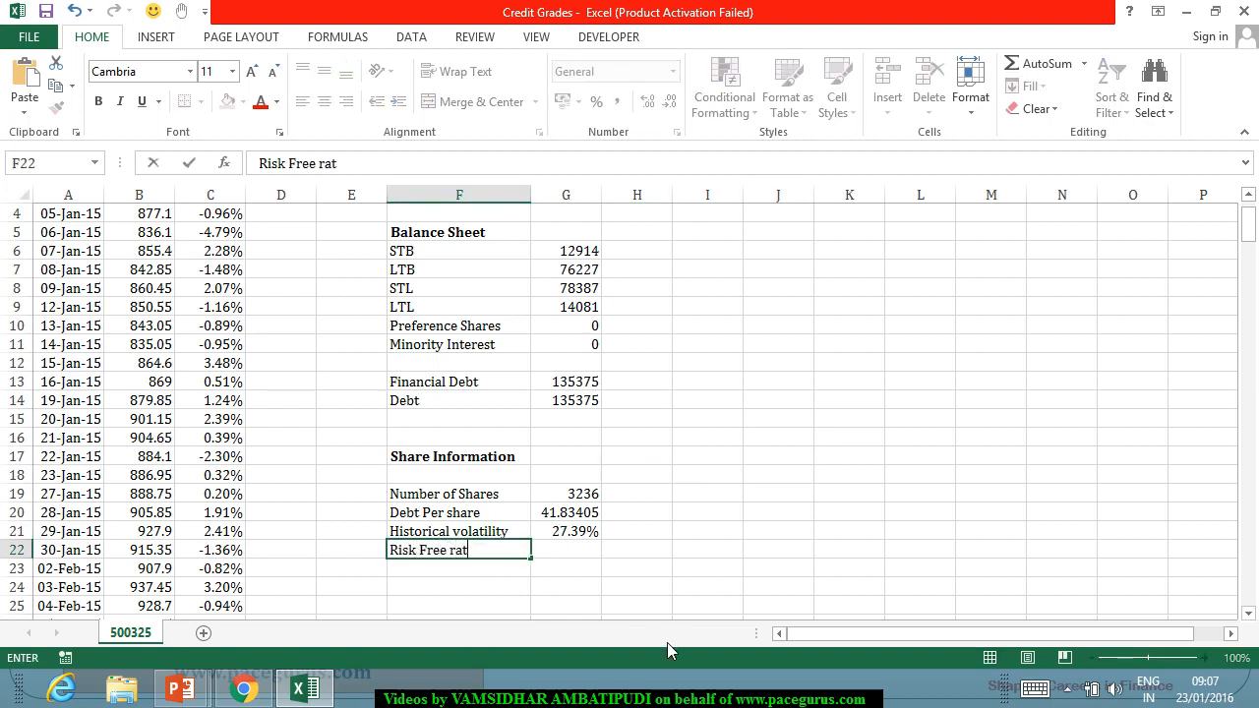
key(Tab)
text(7.25%)
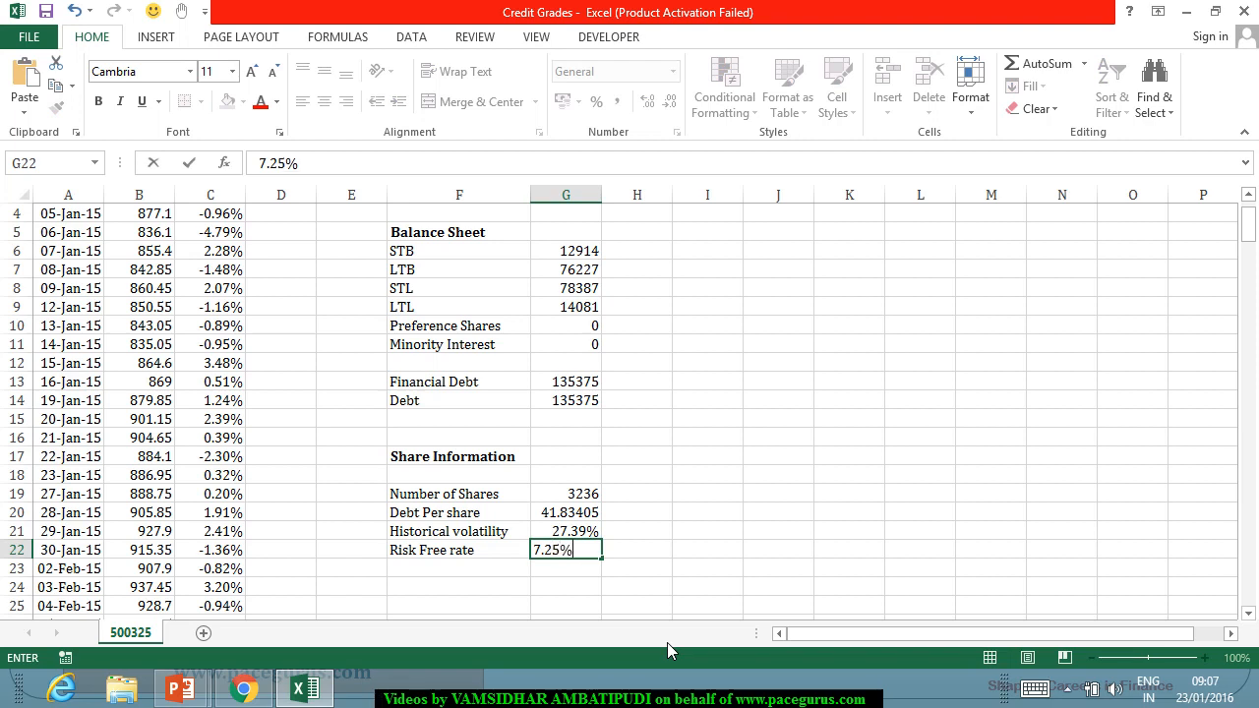
key(Return)
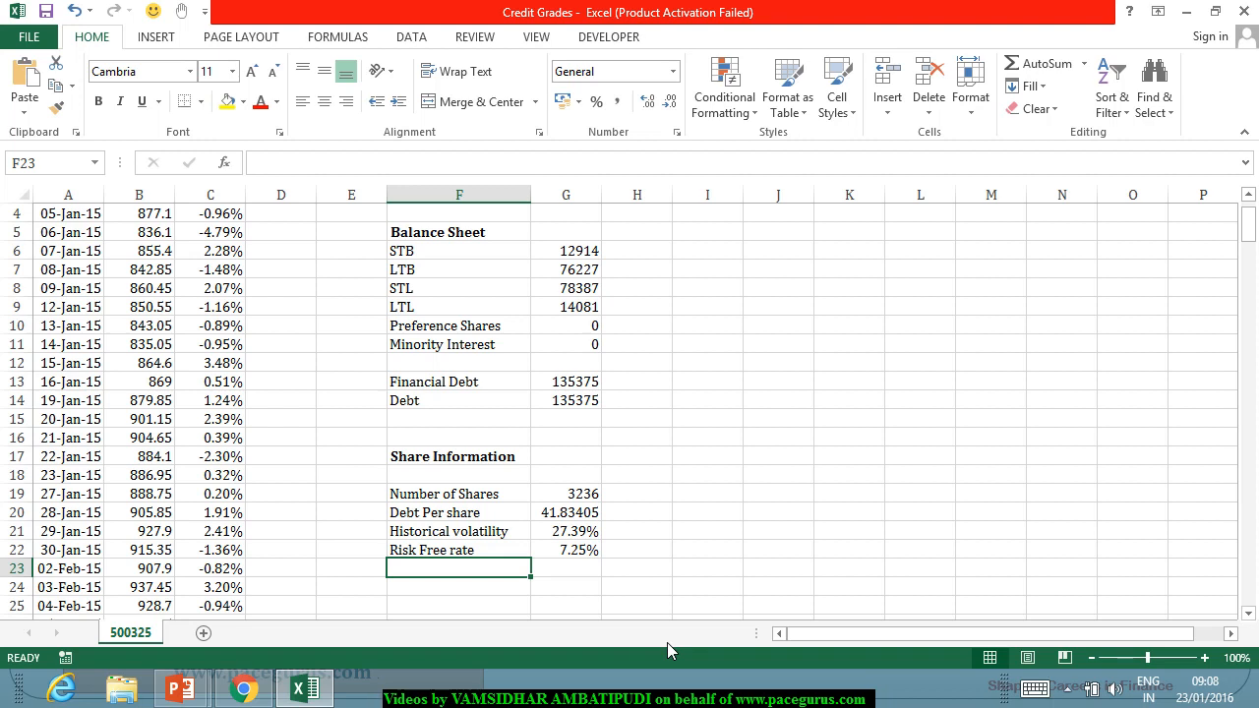
Add the label "Asset Value" in F25, leaving two blank rows below the Risk Free rate.
key(Down)
key(Down)
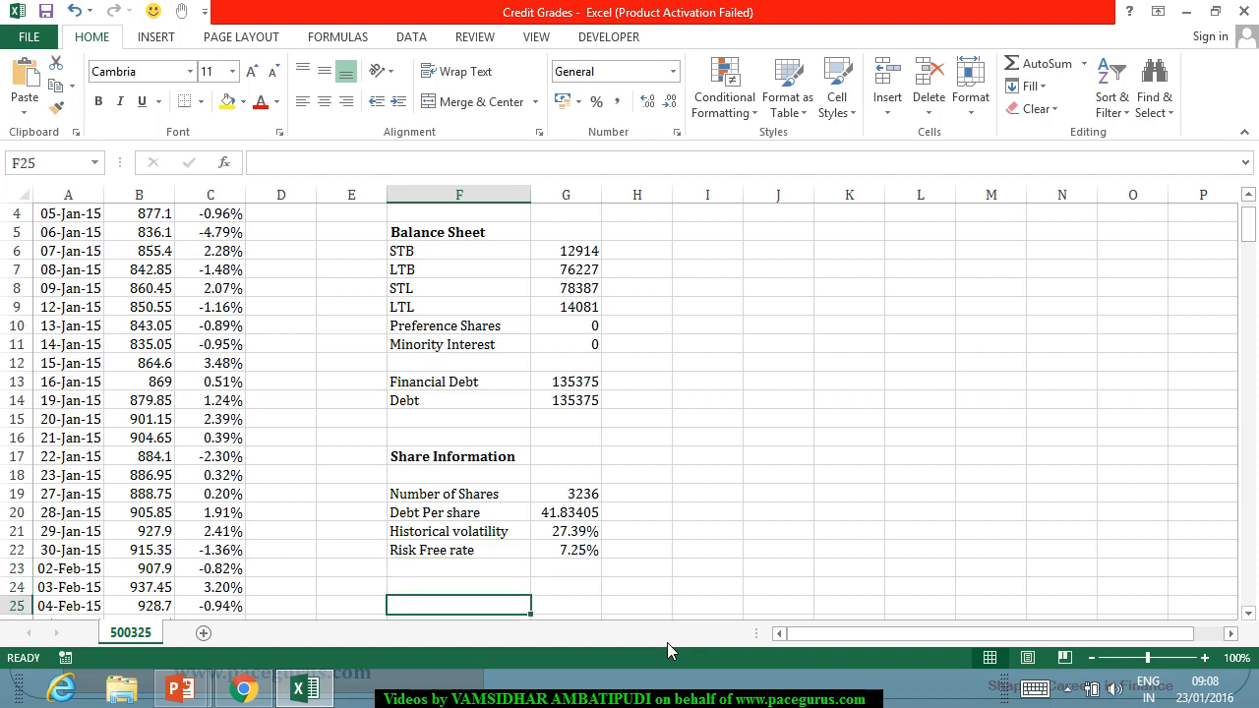
text(As)
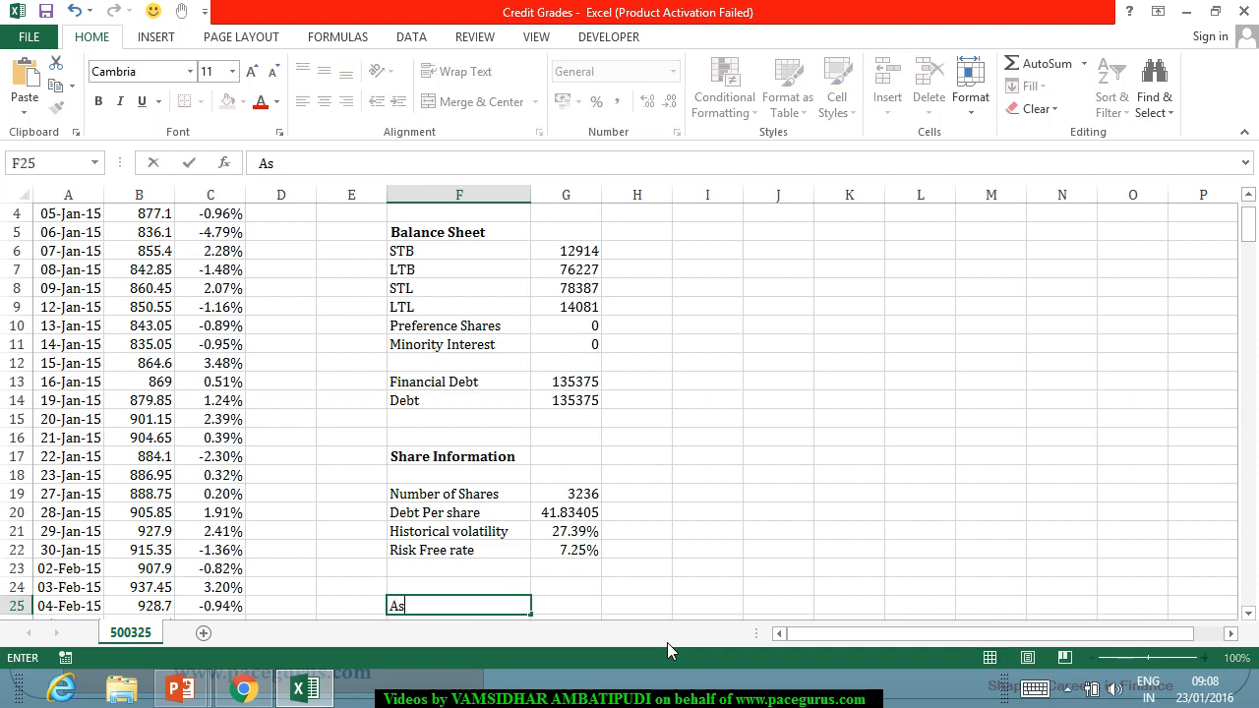
text(set Value)
key(Tab)
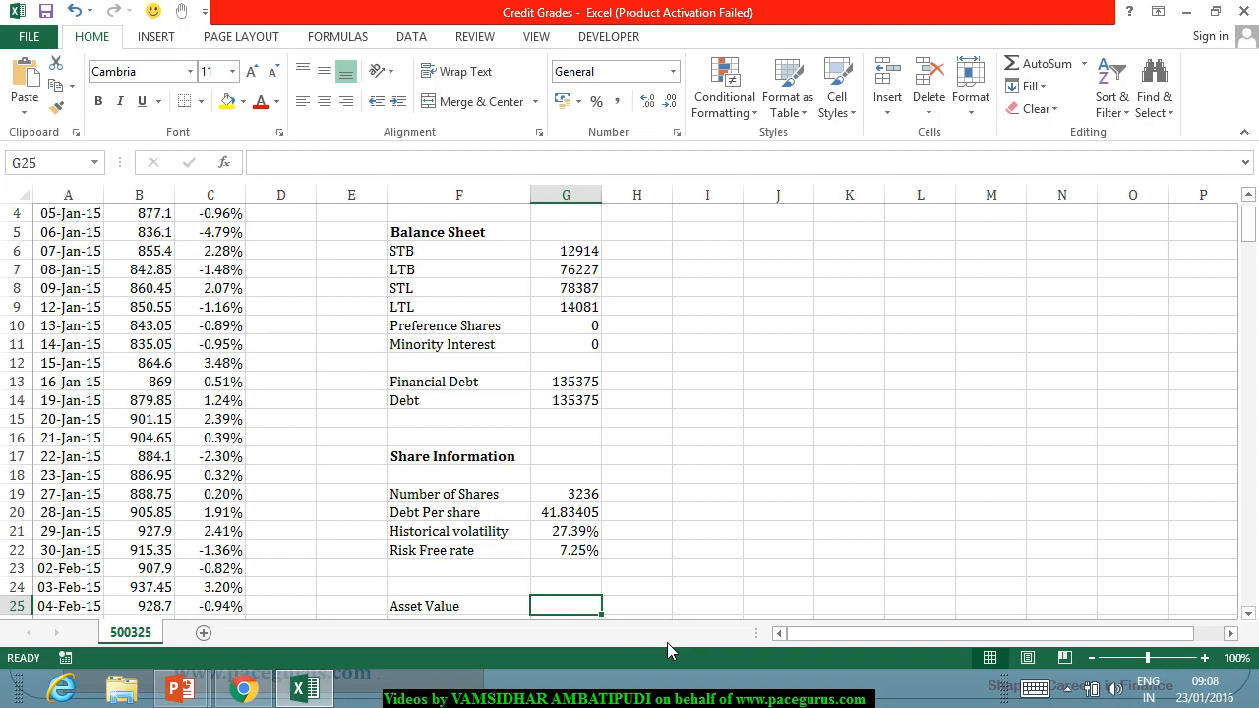
Calculate the asset value in G25 from share count, last share price, recovery mean and debt with =G19*B249+G1*G14.
text(=)
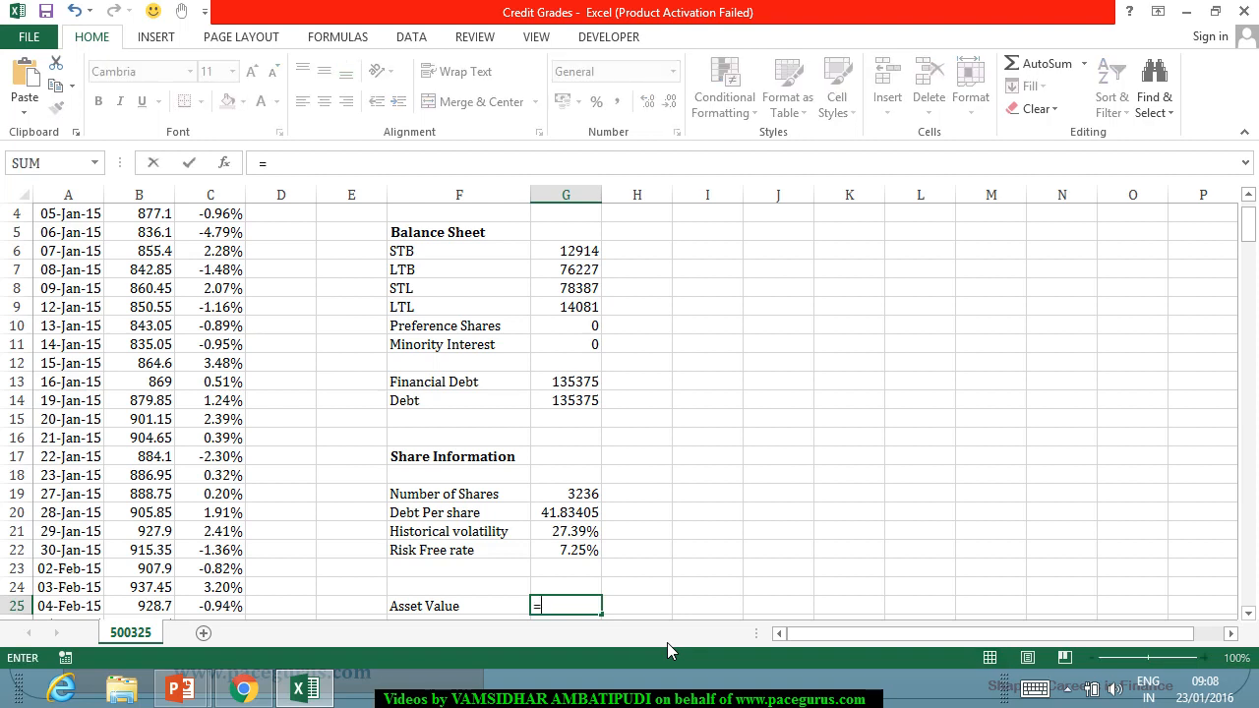
click(595, 498)
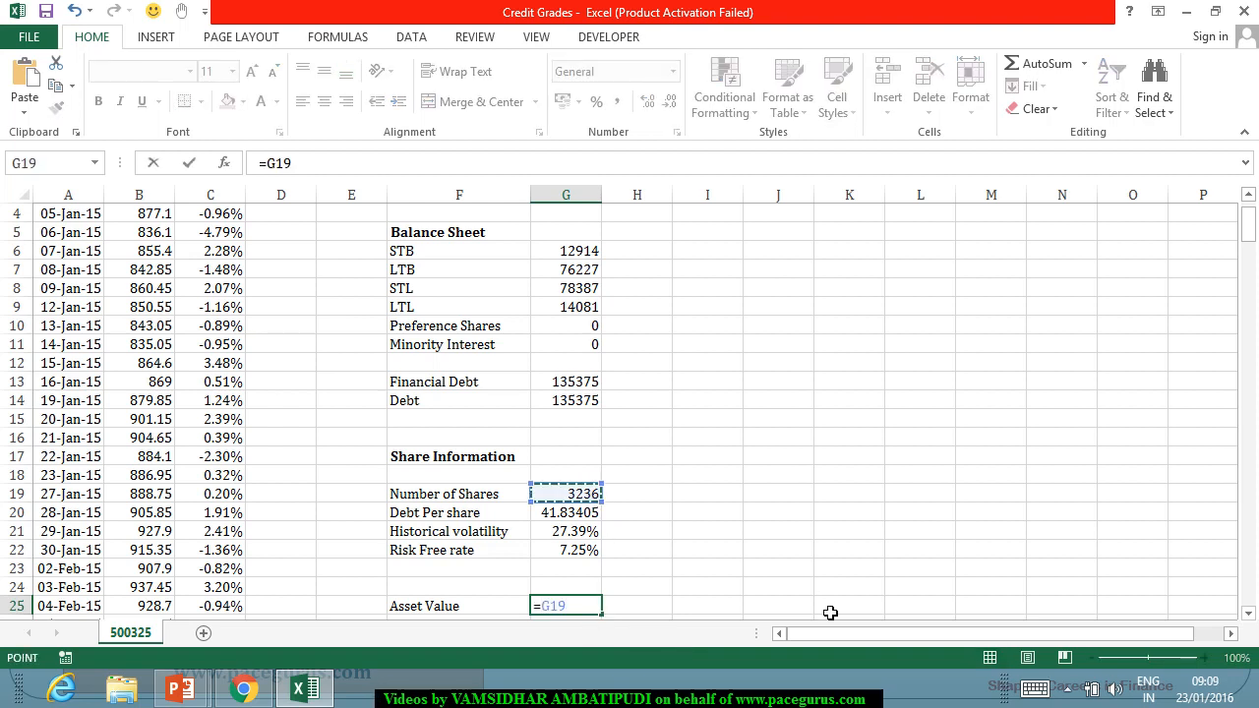
text(*)
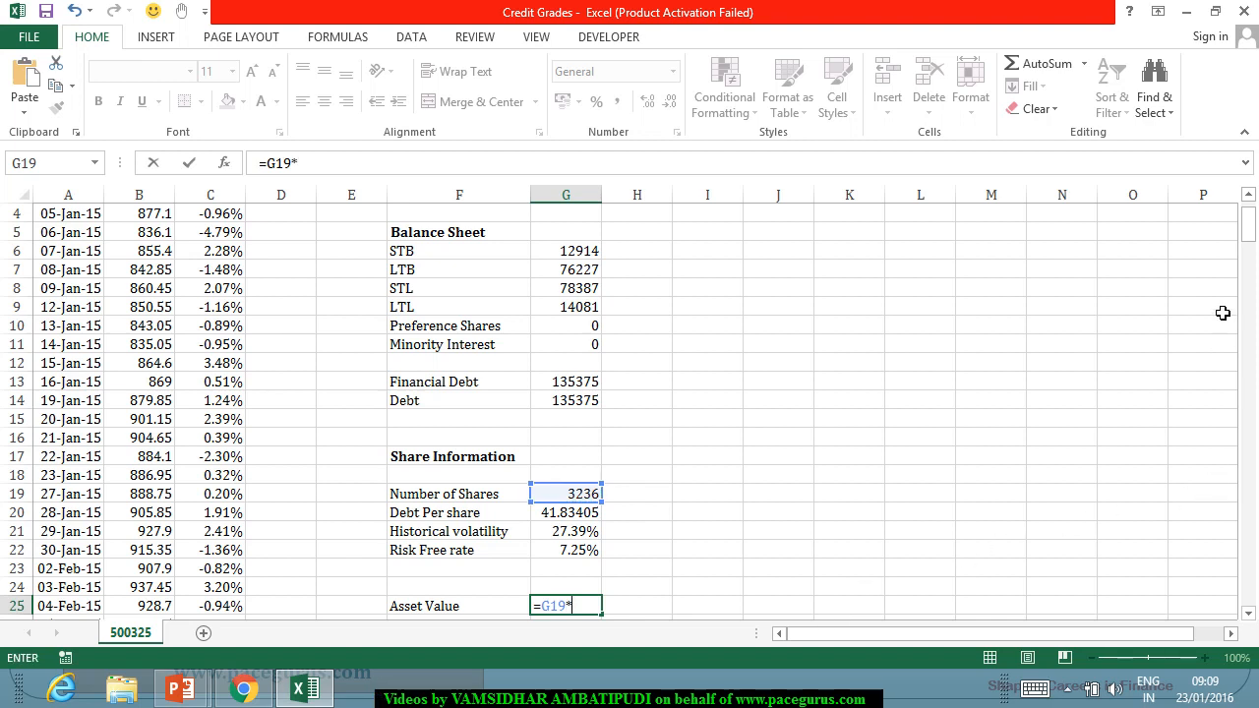
drag(1248, 226, 1257, 665)
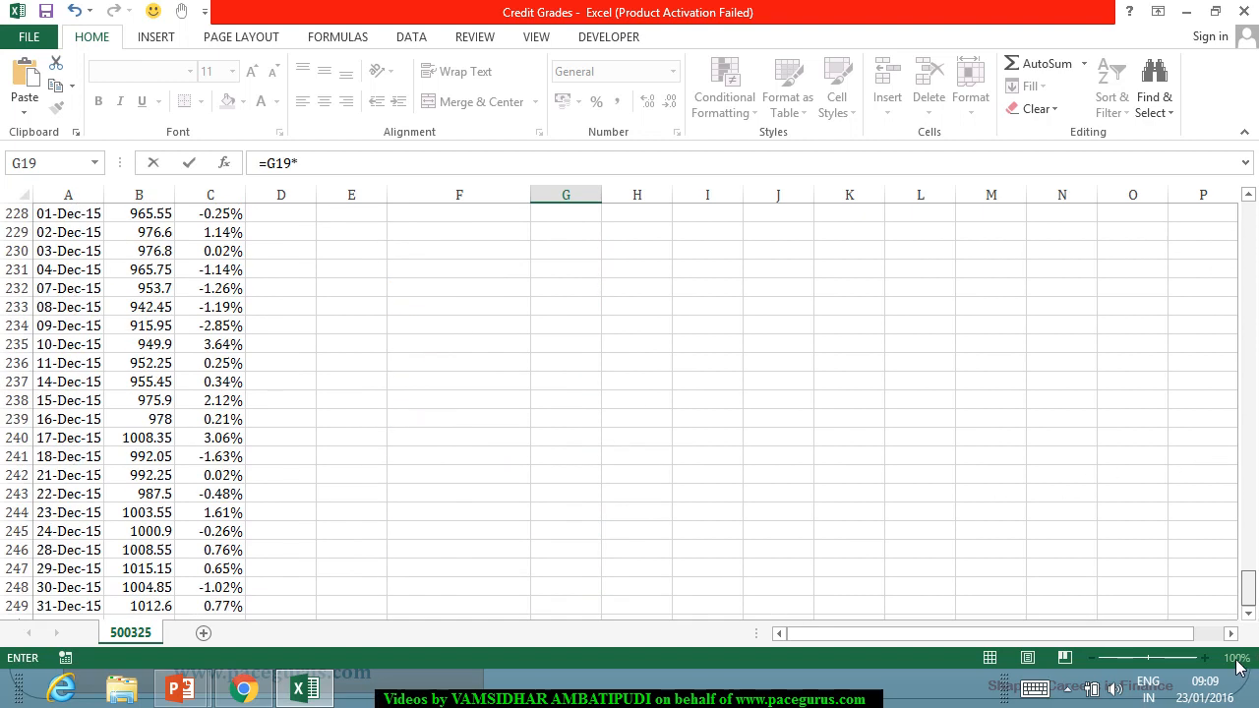
click(148, 606)
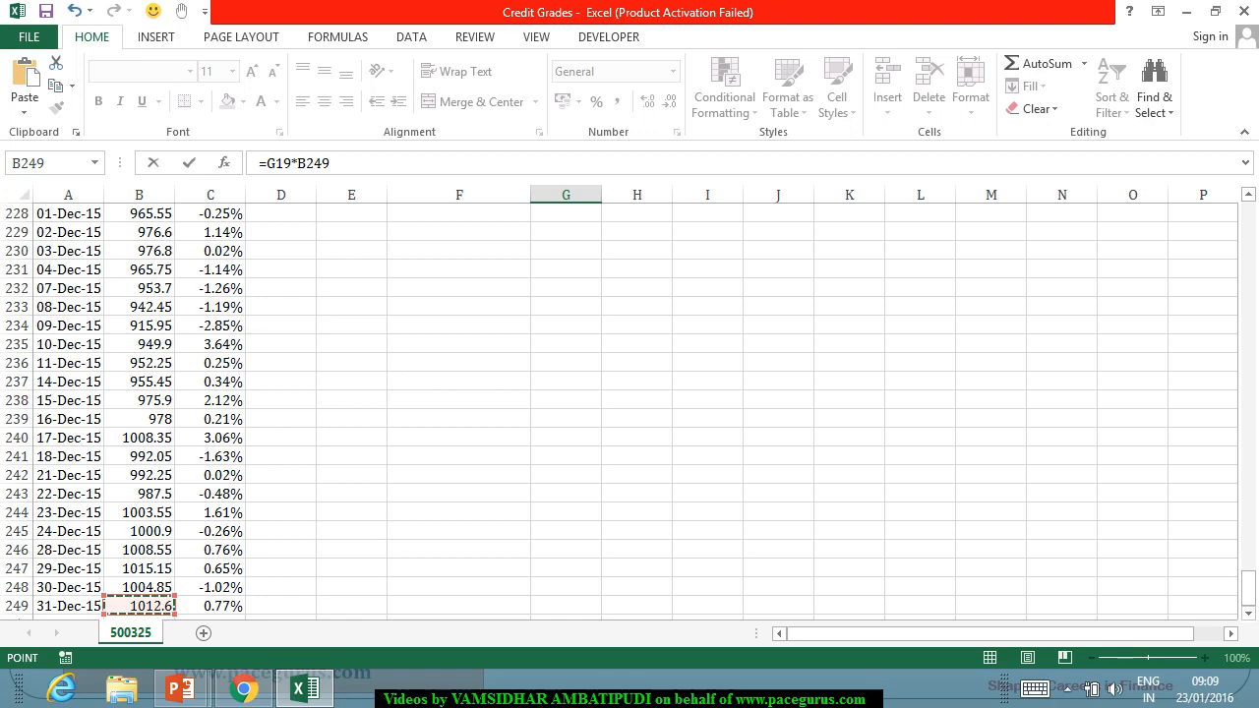
text(+)
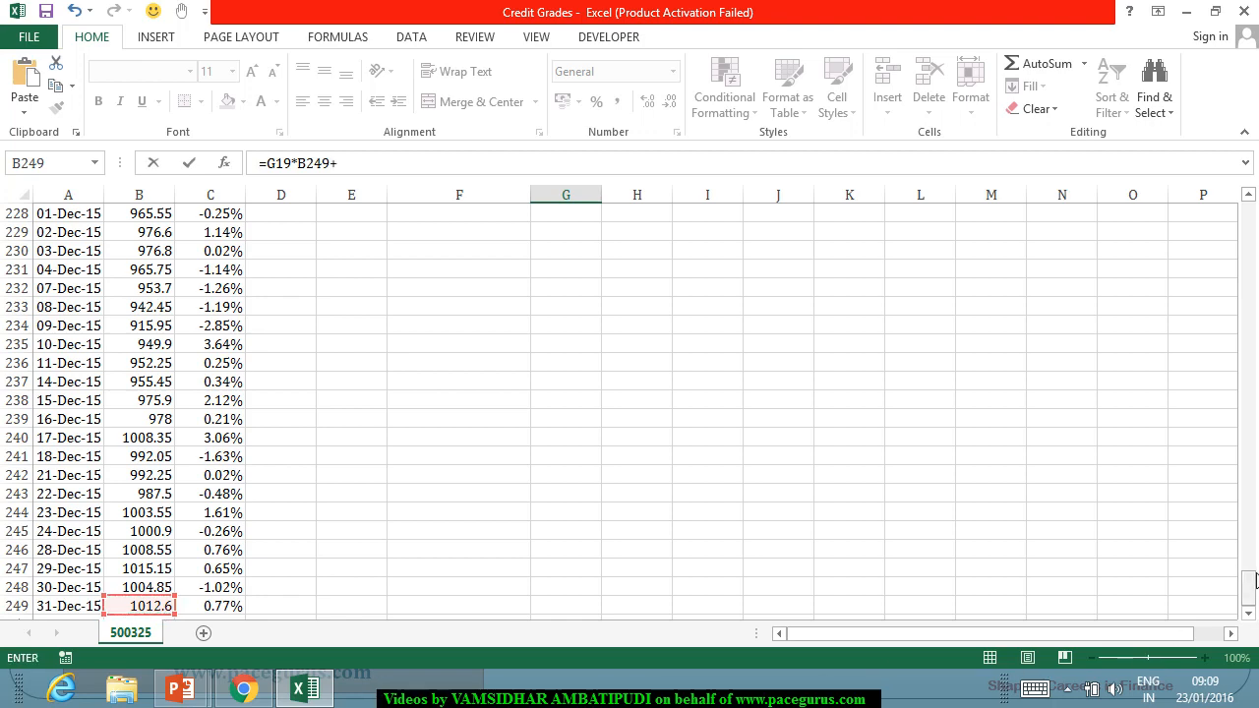
drag(1247, 580, 1241, 210)
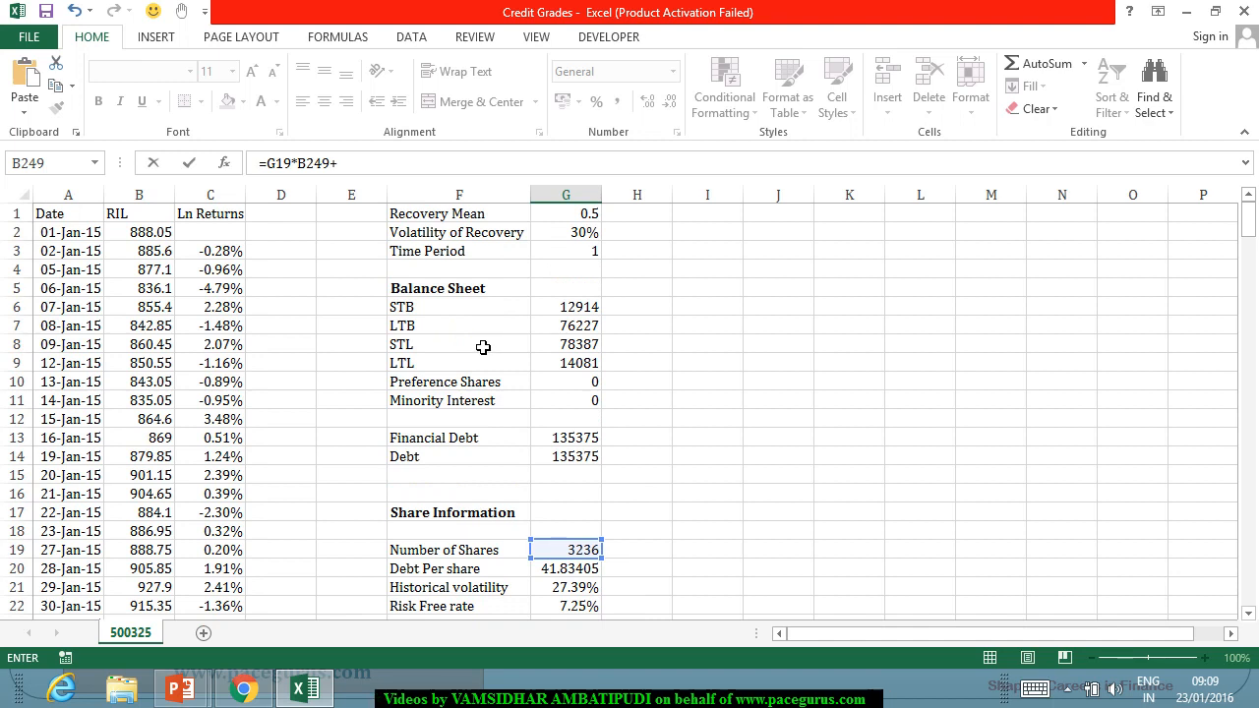
click(556, 218)
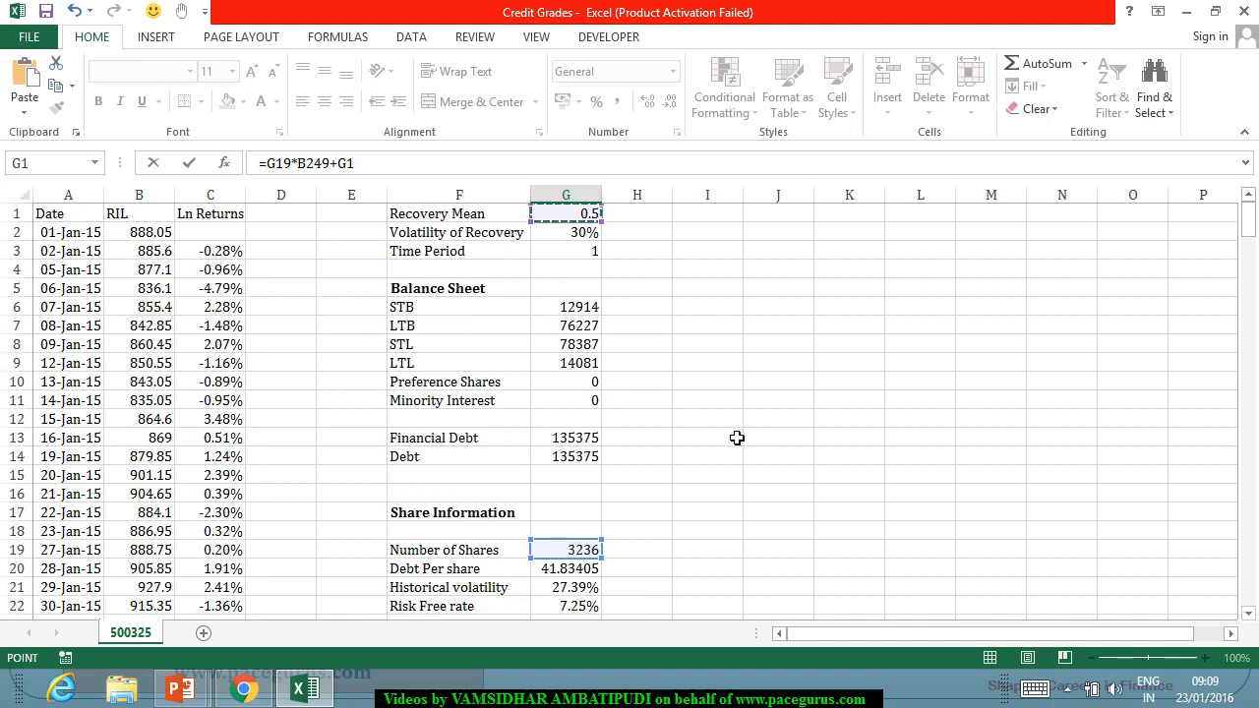
text(*)
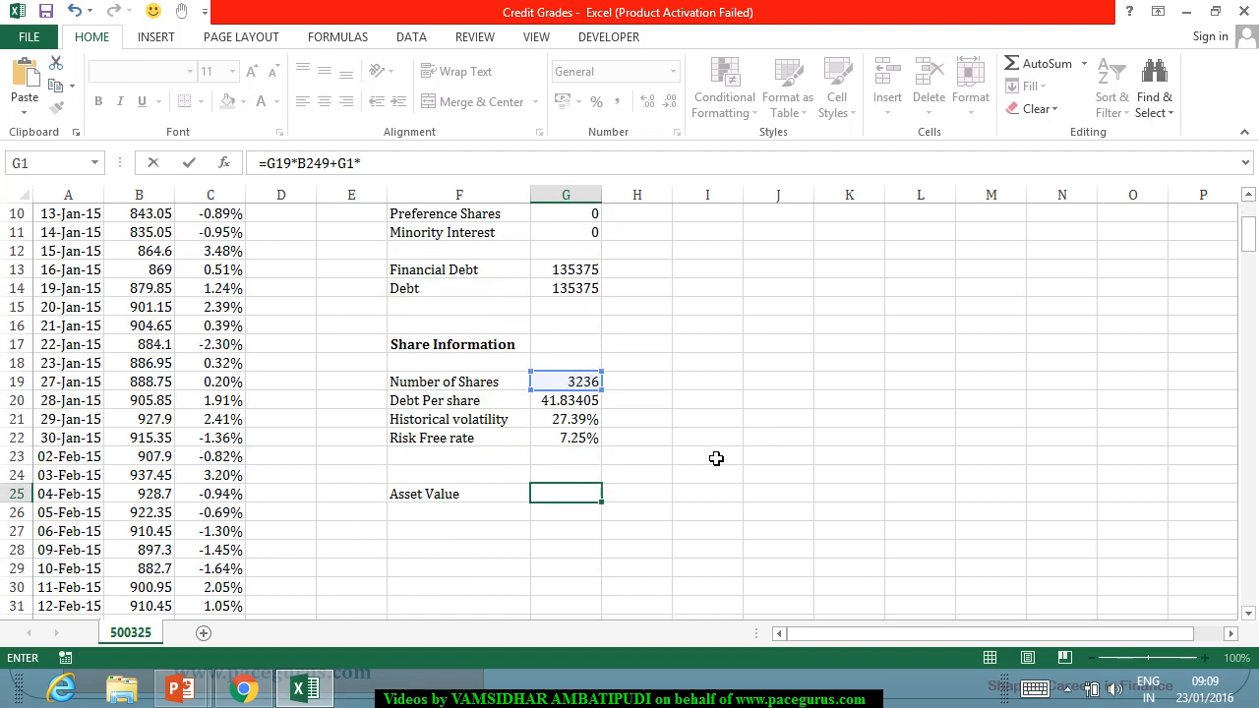
scroll(688, 443, up, 1)
click(565, 346)
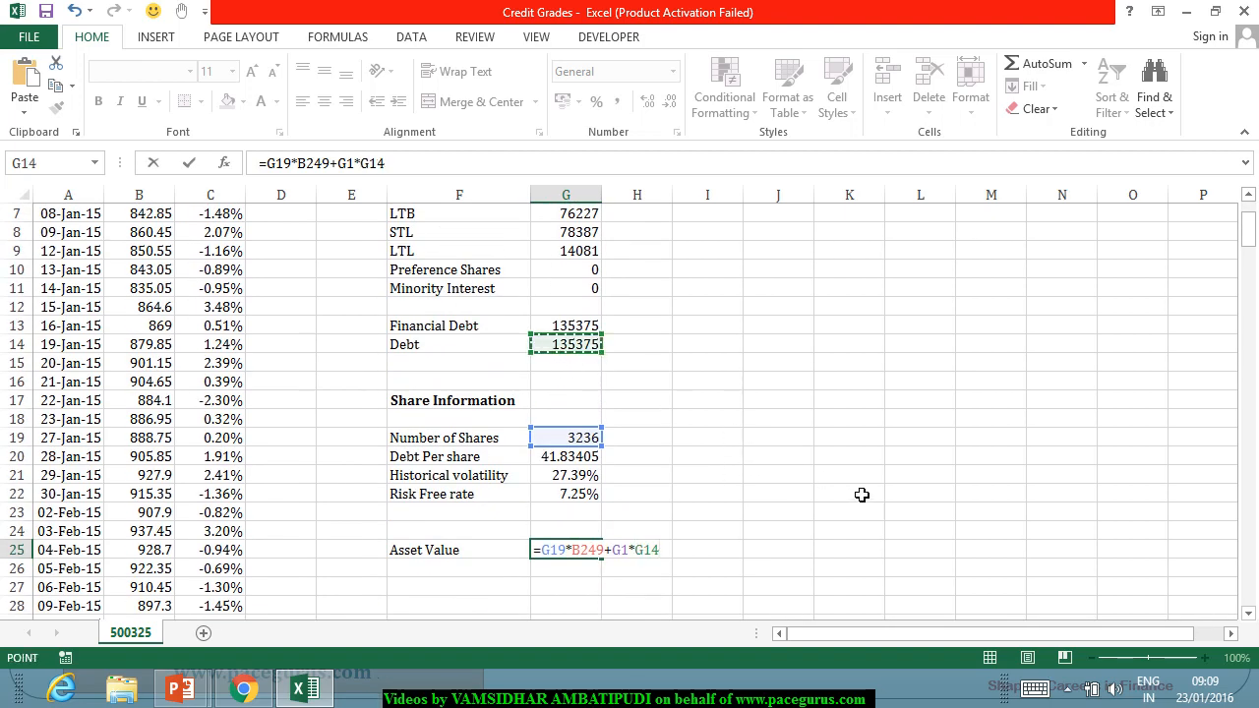
key(Return)
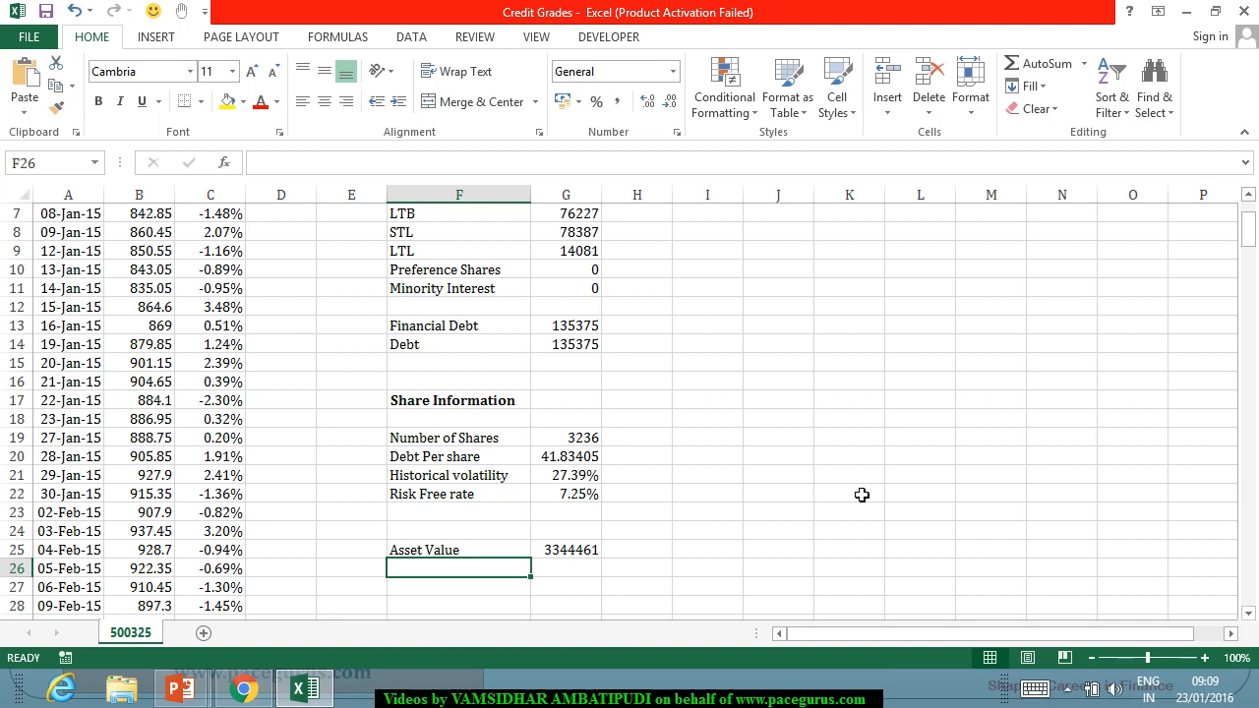
Add the label "d" in F26, directly below Asset Value.
text(d)
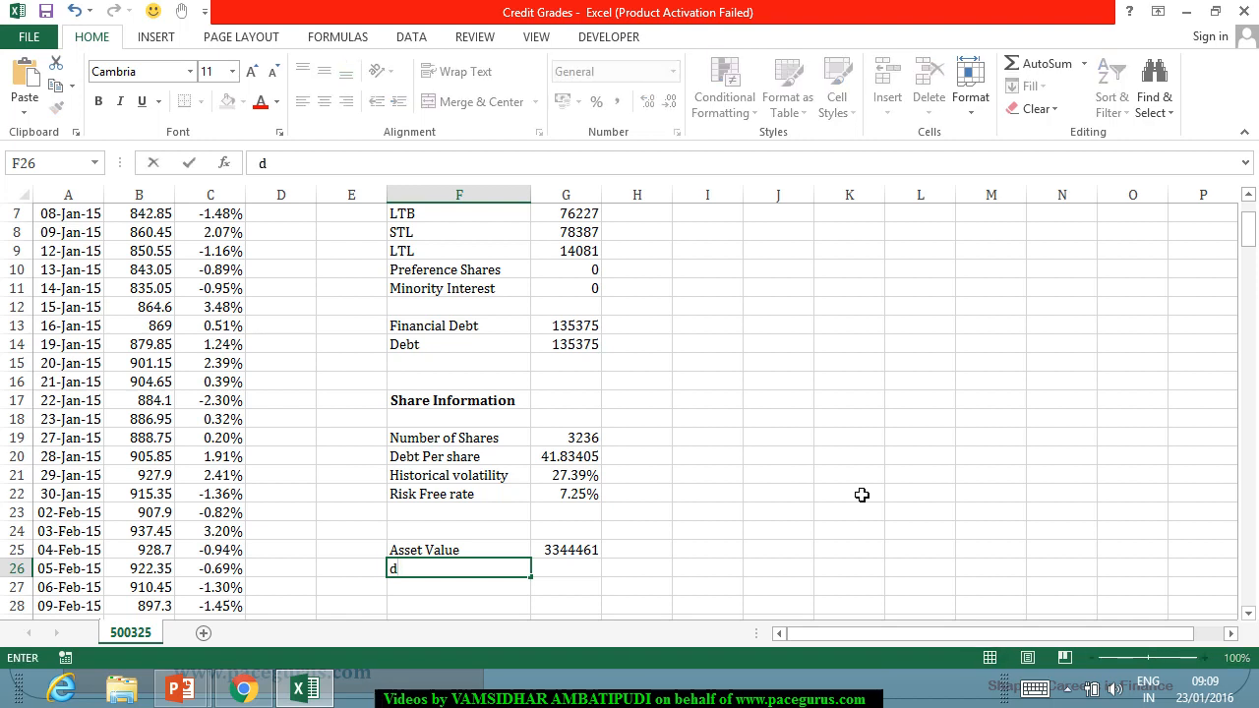
key(Return)
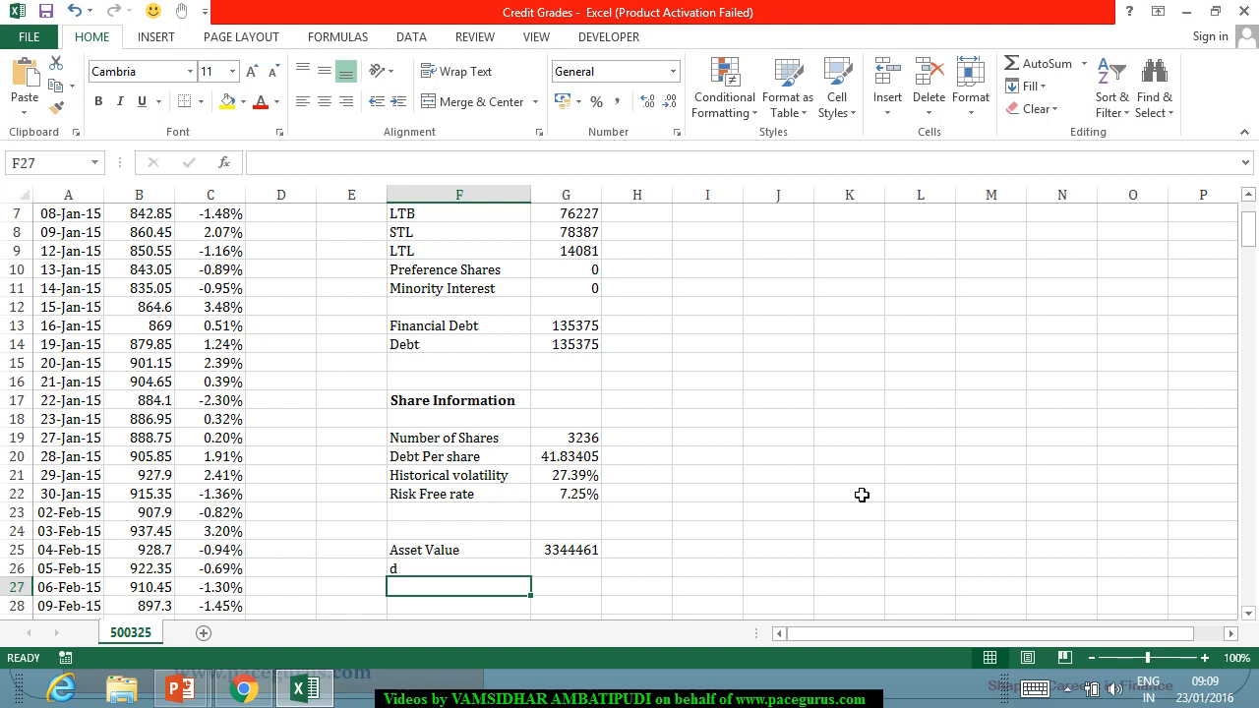
key(Up)
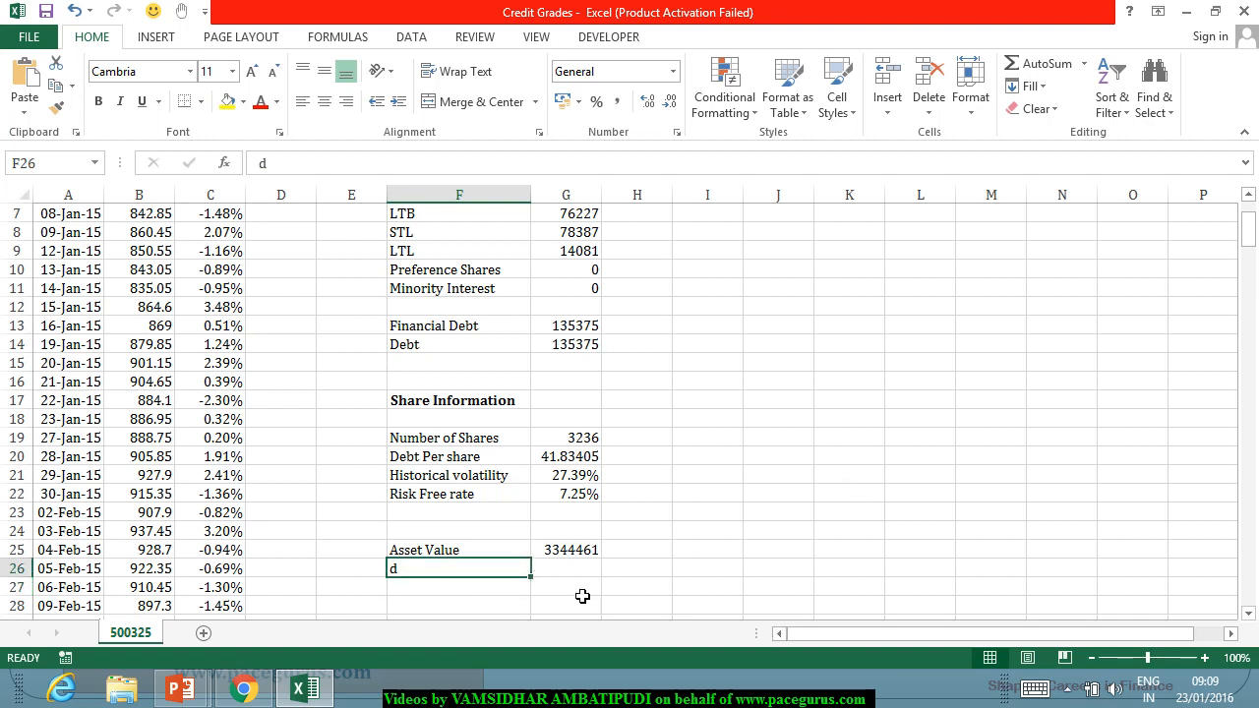
key(Right)
text(=)
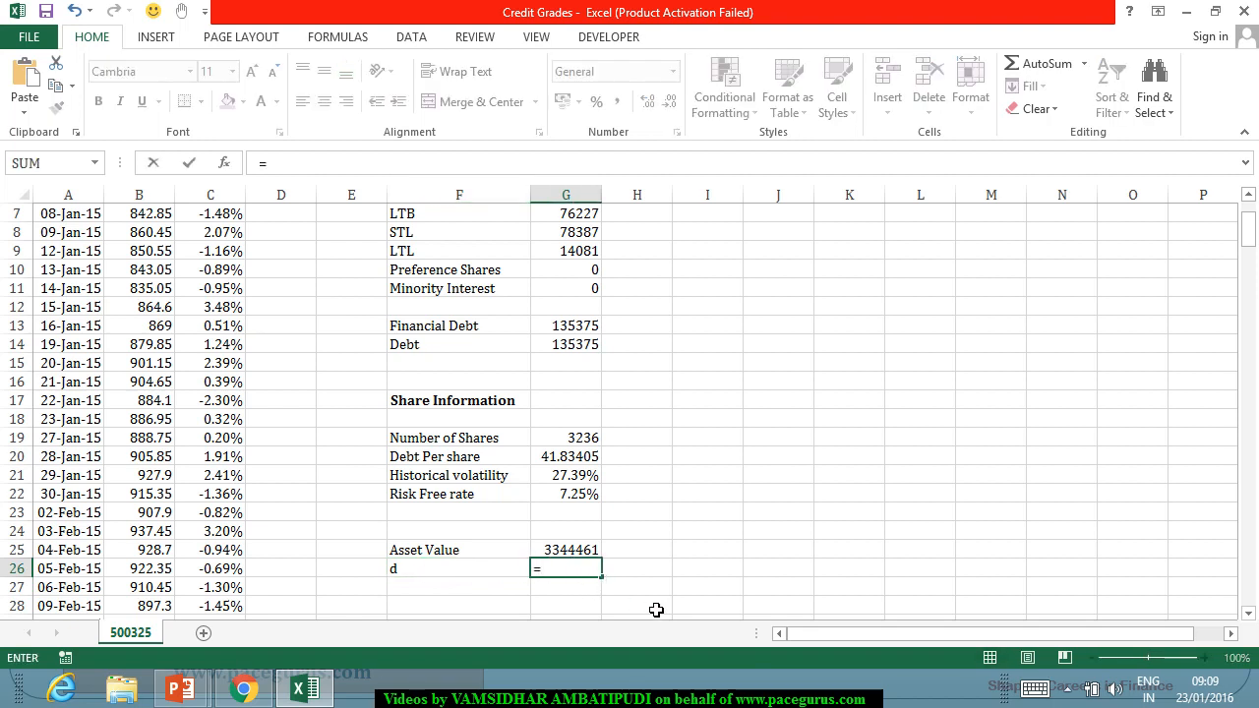
text(()
click(588, 444)
text(*)
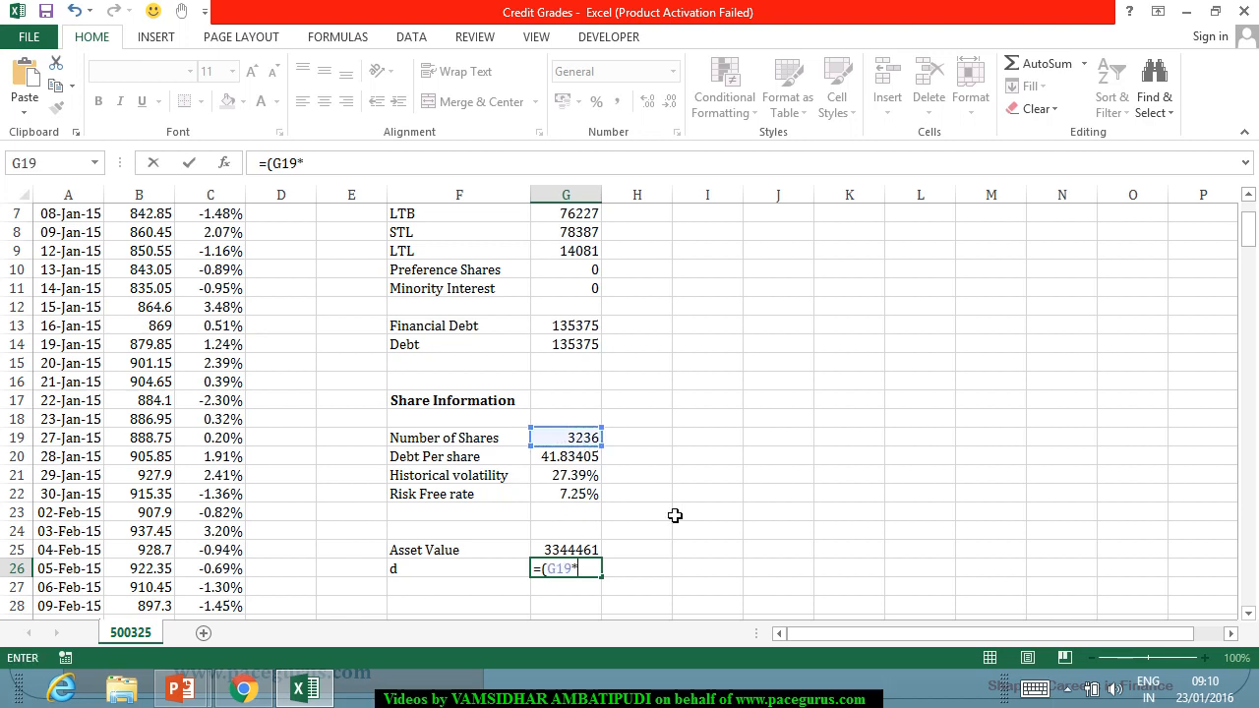
key(Escape)
Add the label "Equity Value" in F23, directly below the Risk Free rate.
click(430, 516)
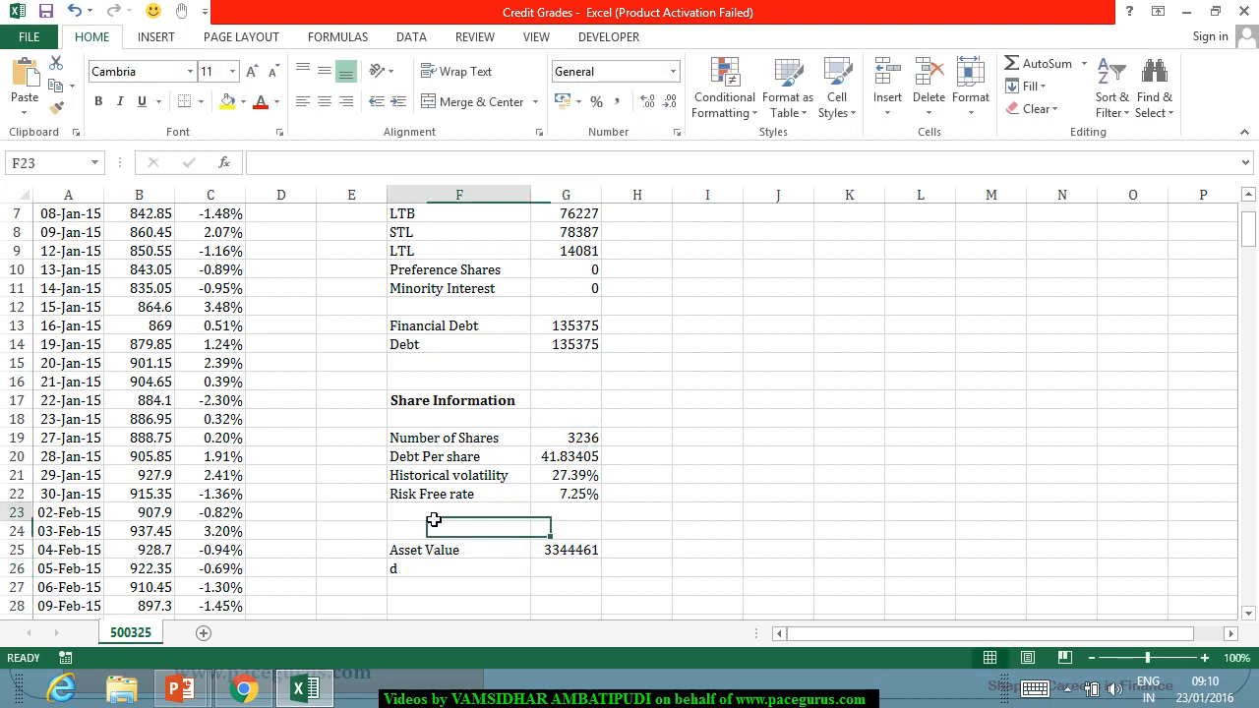
text(Equity )
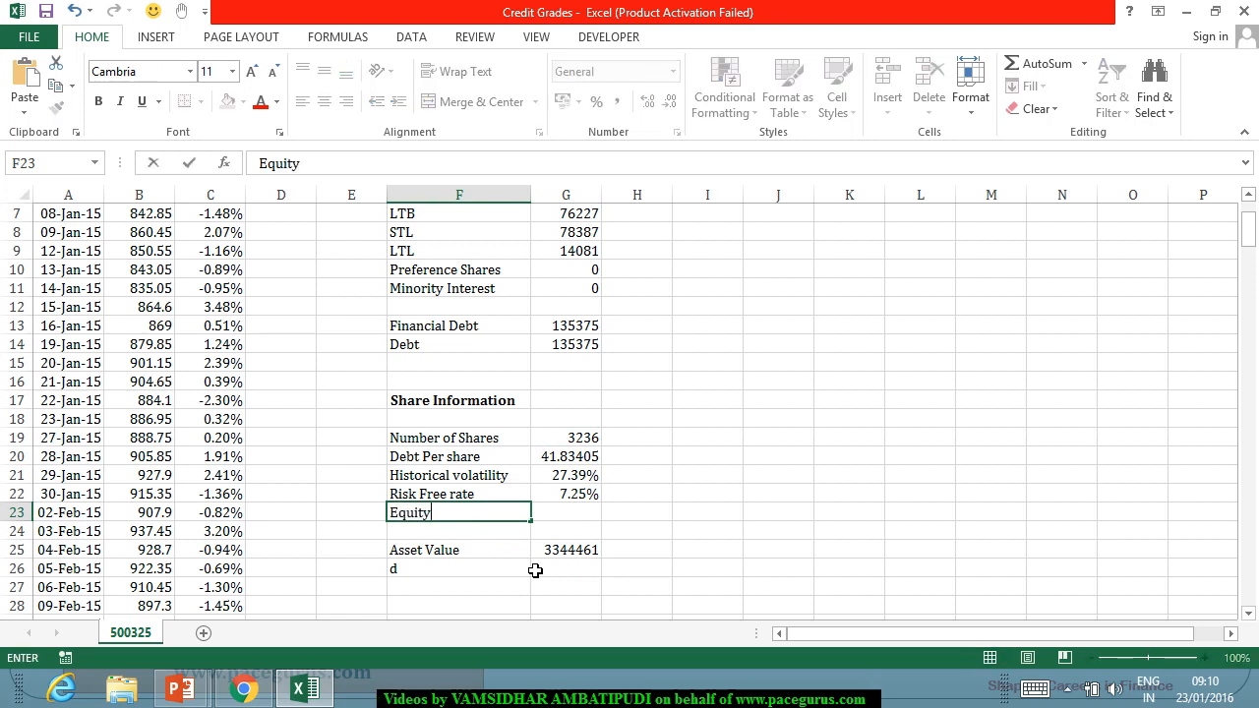
text(Value)
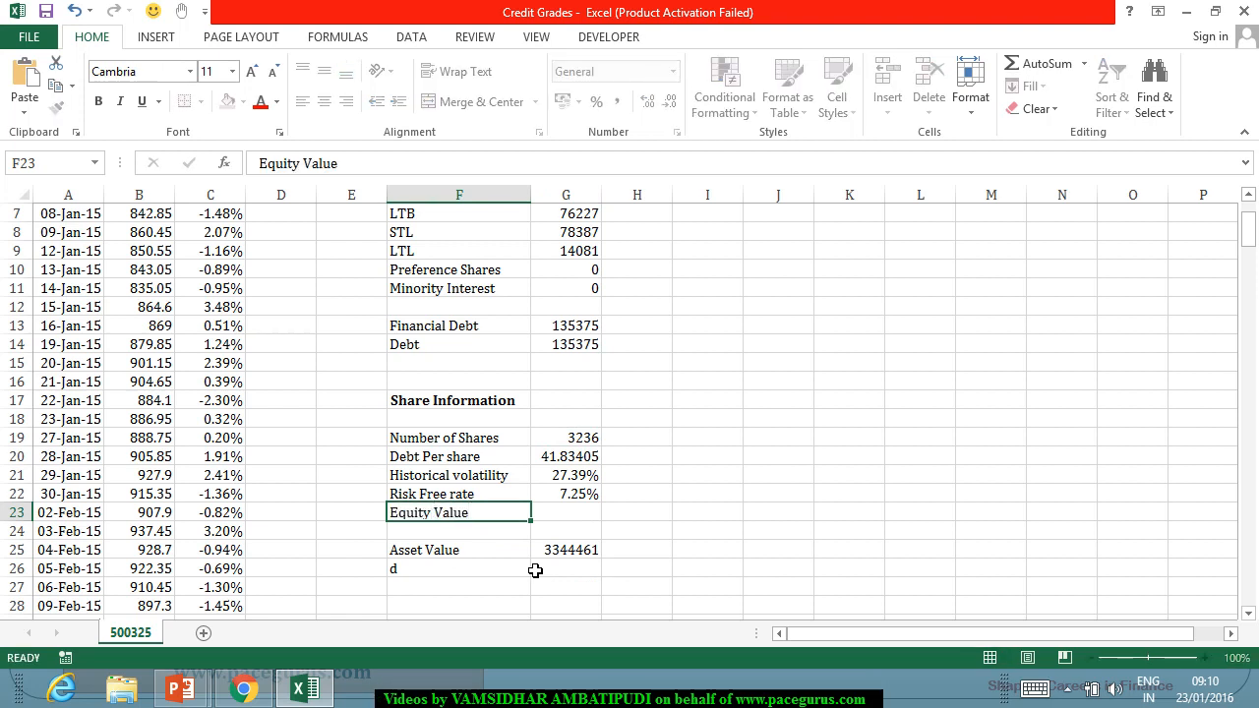
Calculate the total equity value in G23 from share count and last share price with =G19*B249.
key(Tab)
text(=)
click(583, 441)
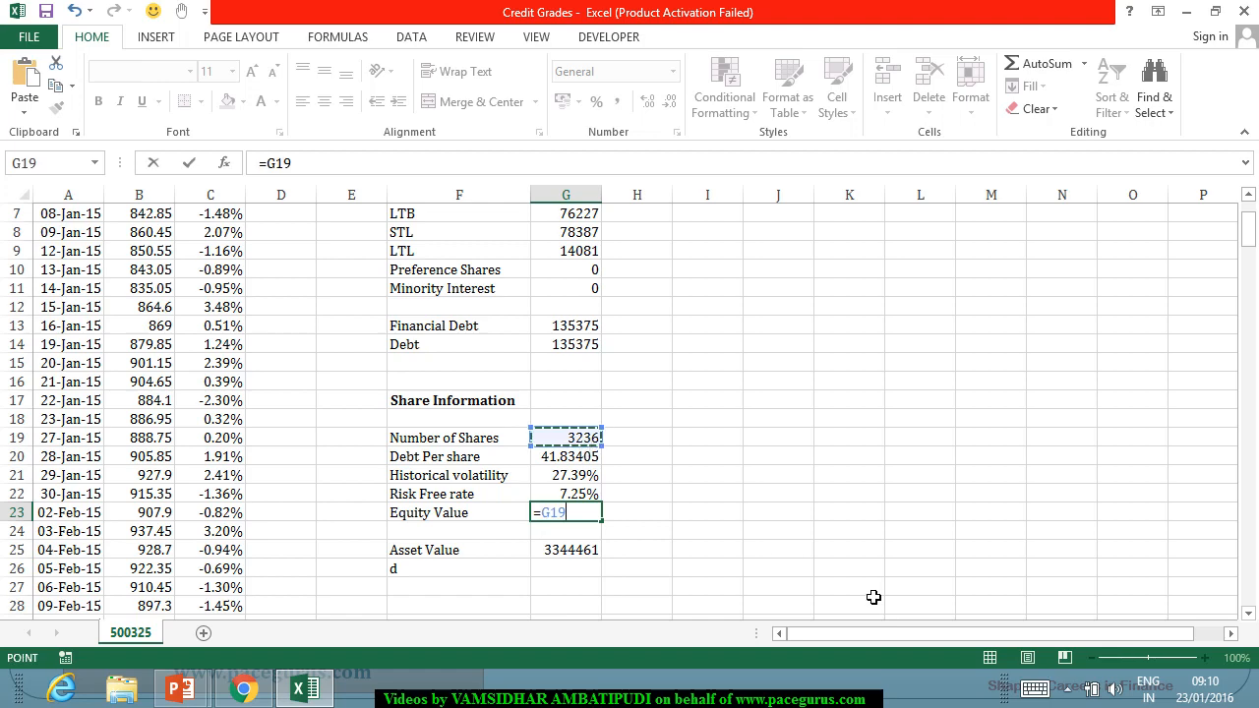
text(*)
drag(1250, 236, 1250, 584)
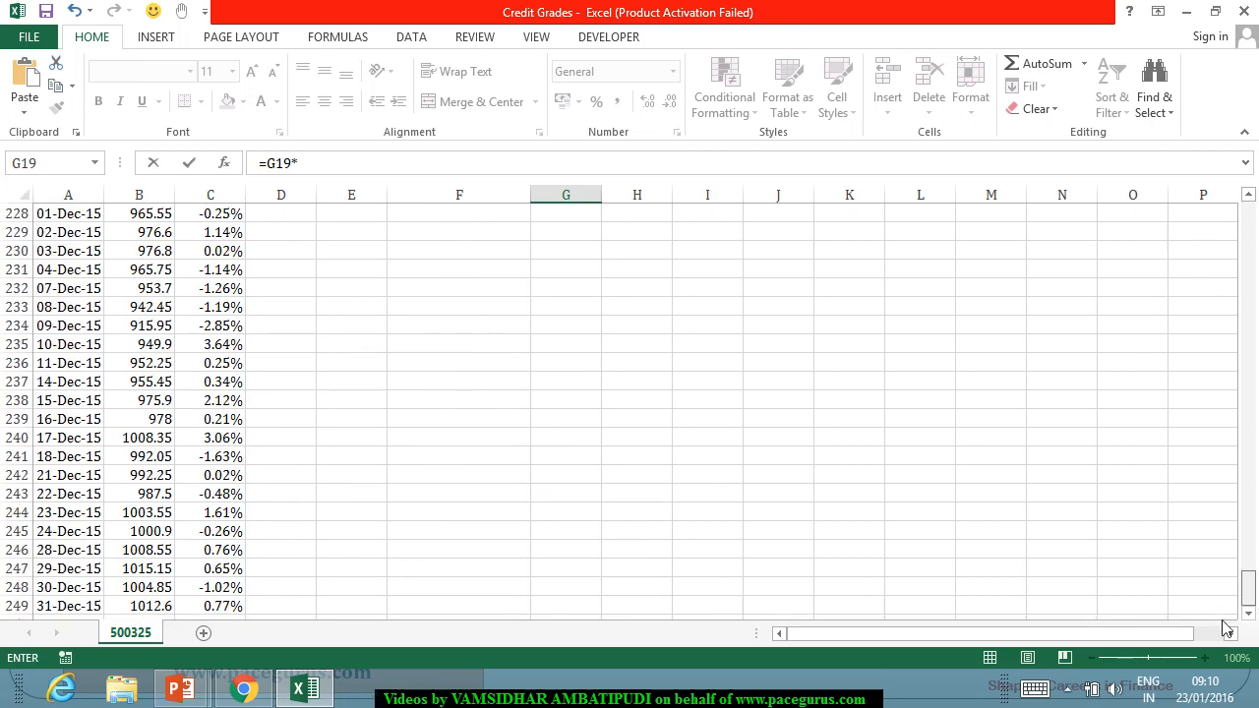
click(139, 606)
key(Return)
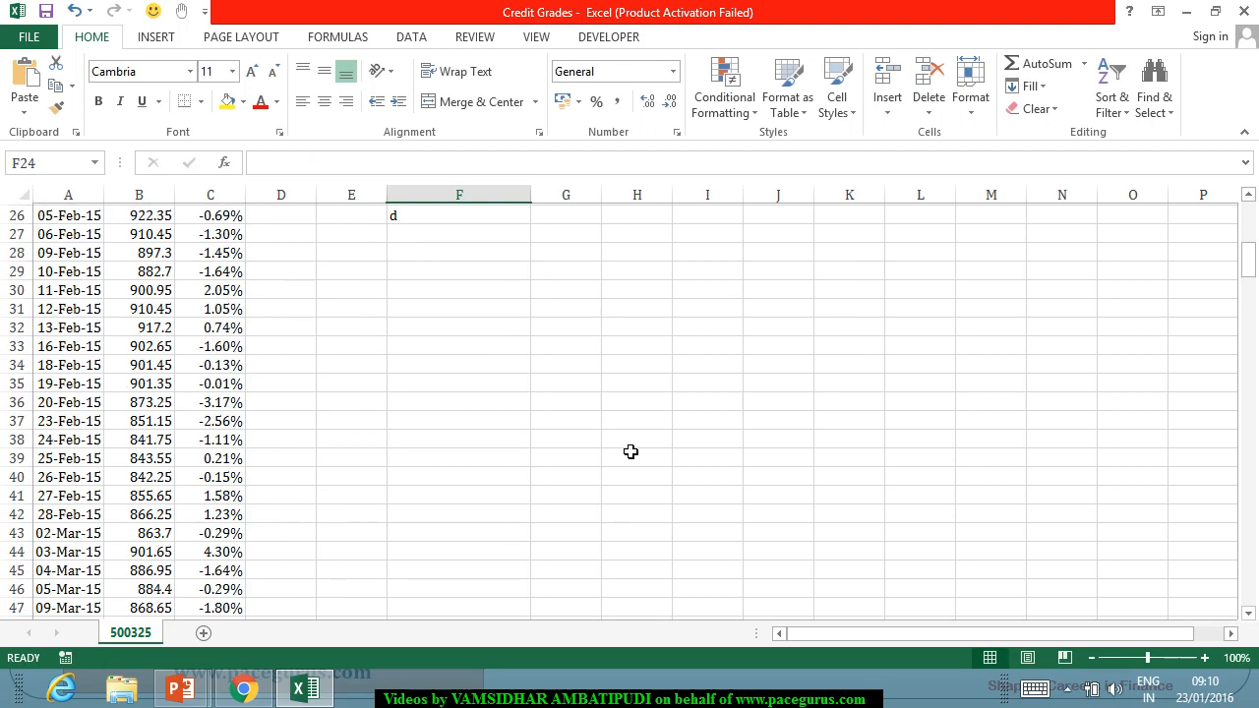
click(571, 425)
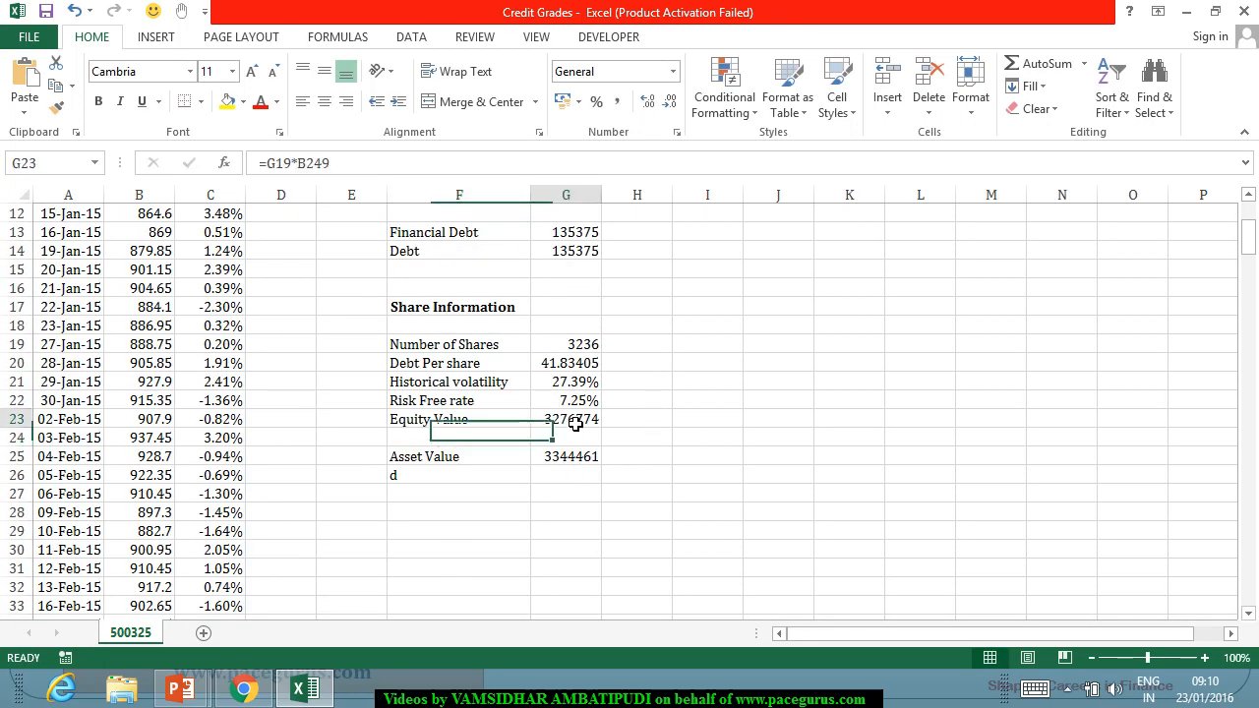
click(571, 474)
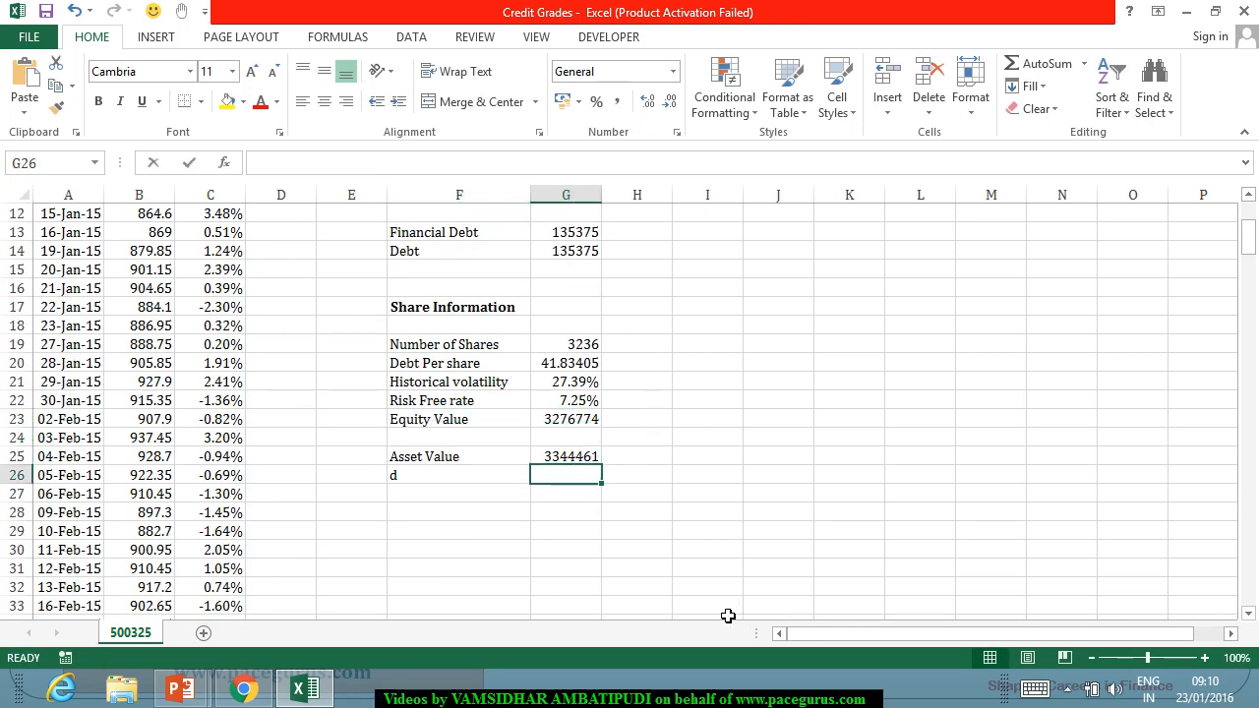
text(=()
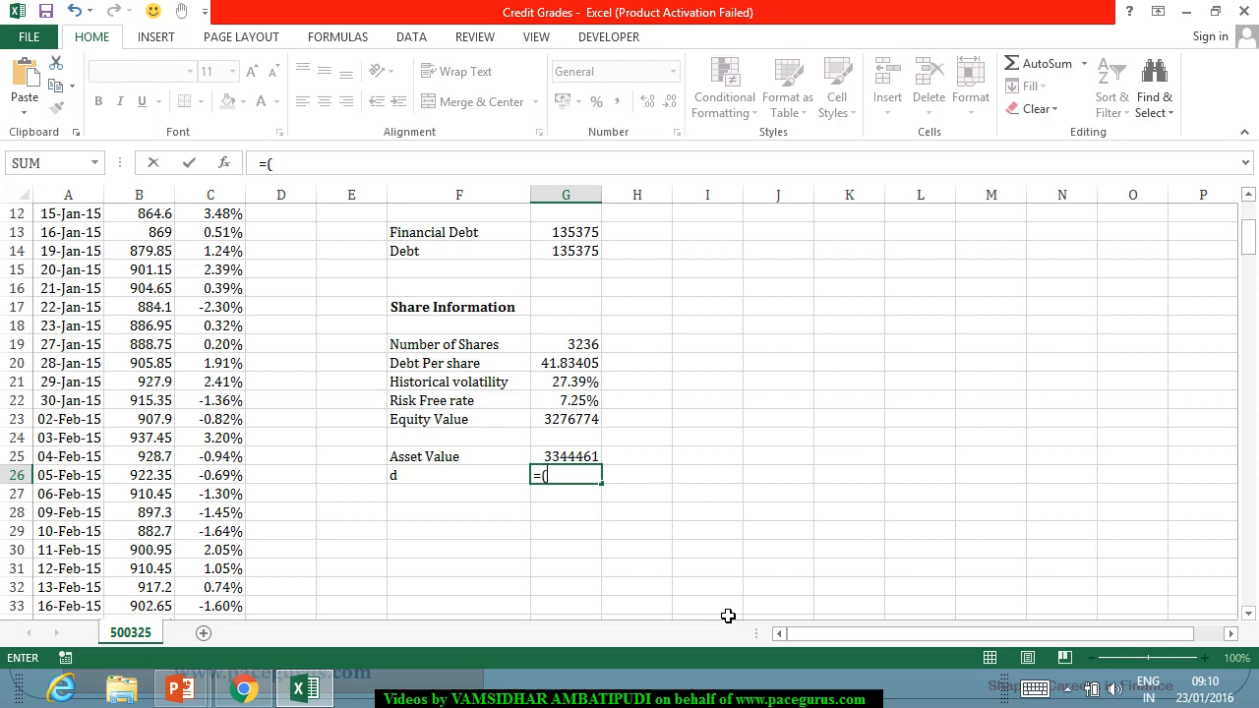
click(571, 419)
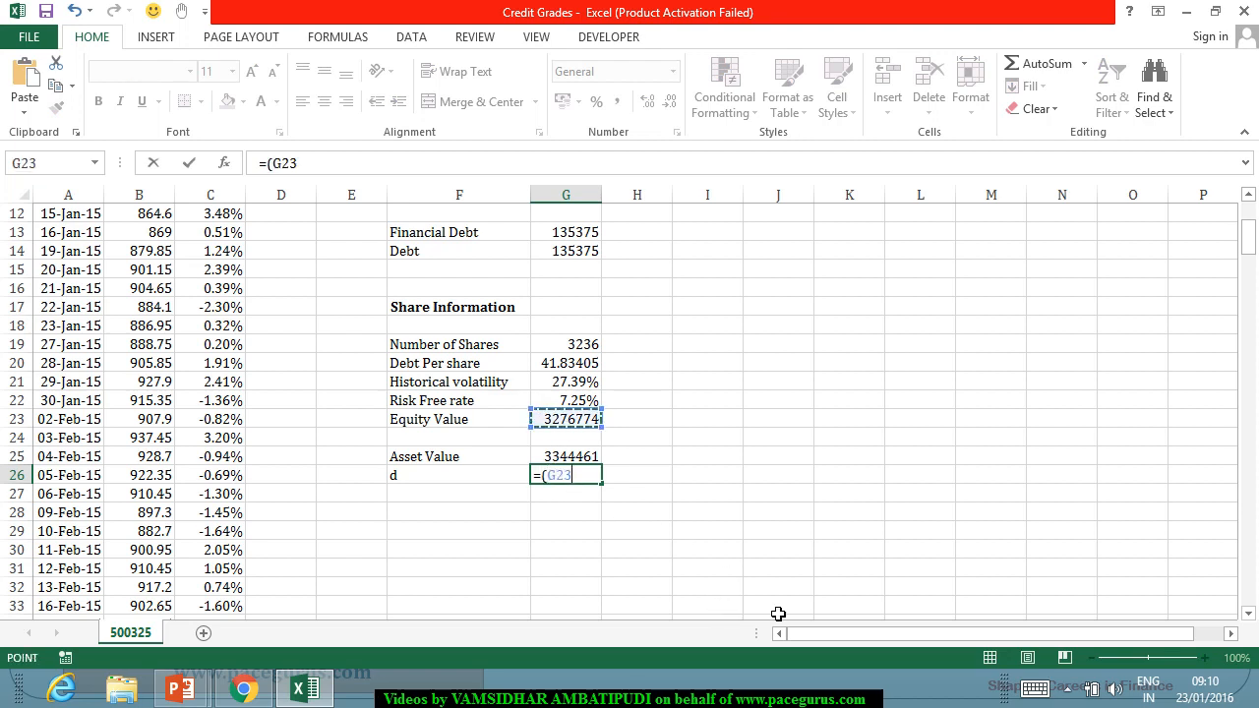
text(+)
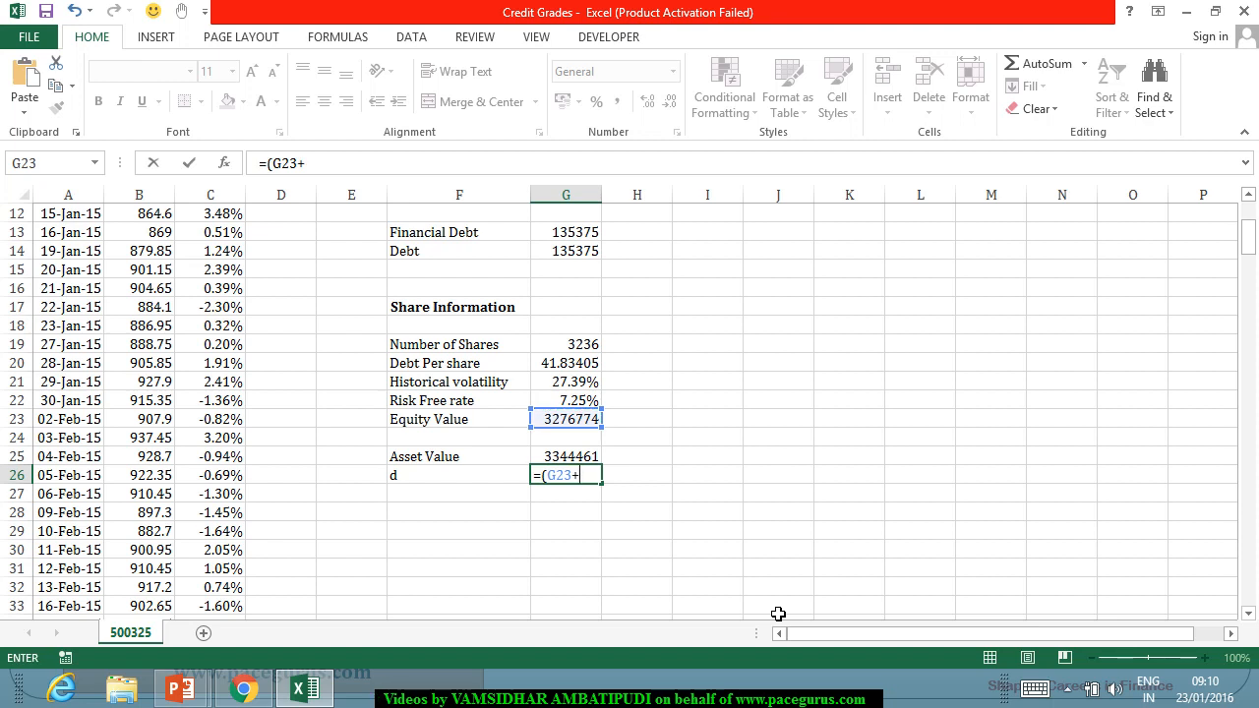
scroll(602, 386, up, 4)
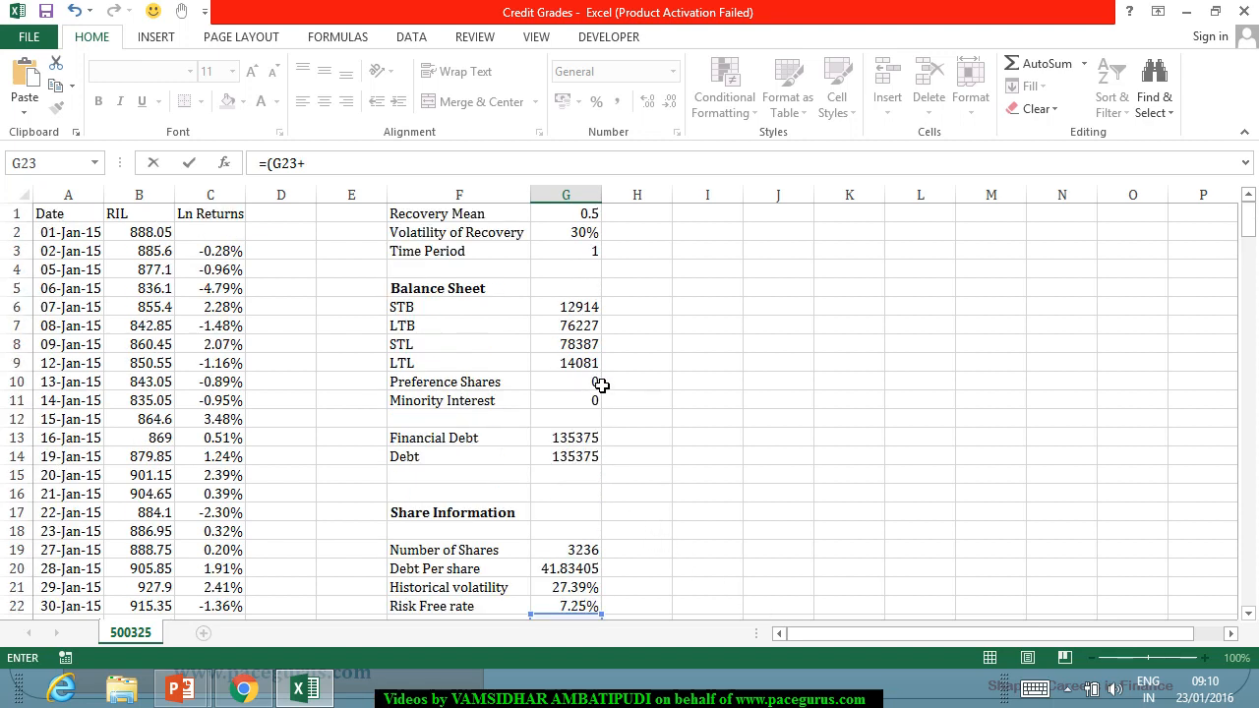
click(569, 217)
text(*)
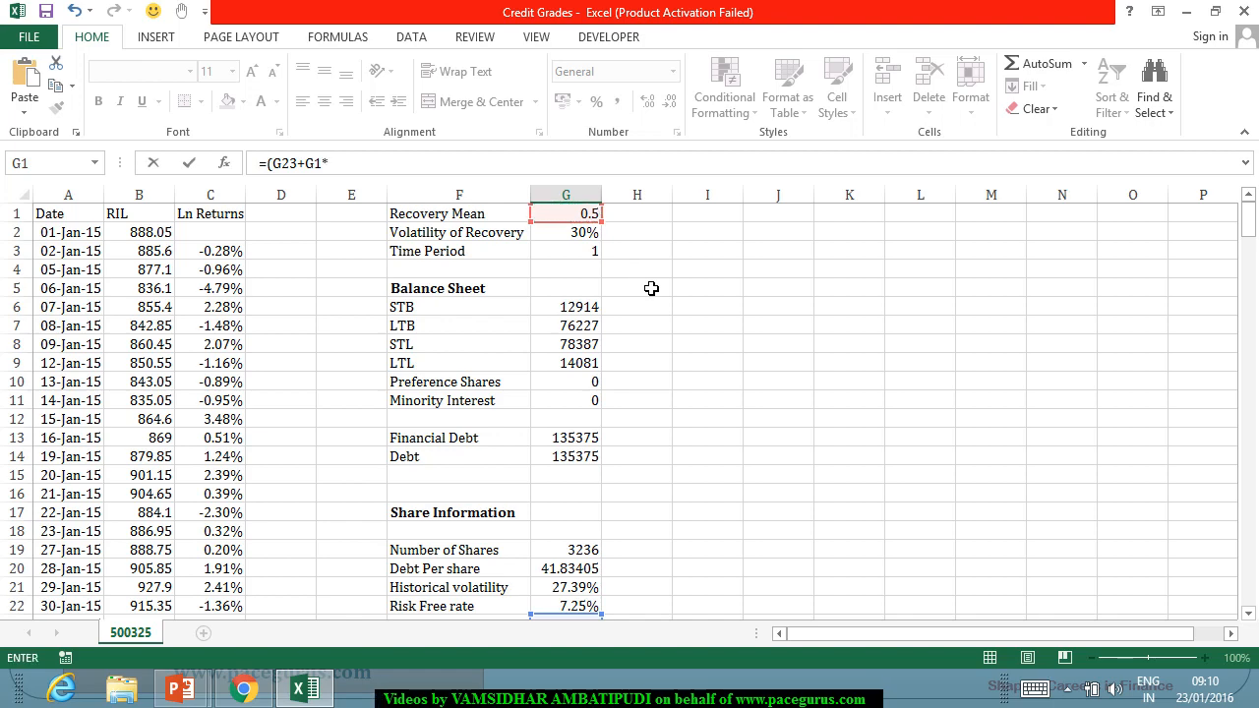
scroll(651, 288, down, 3)
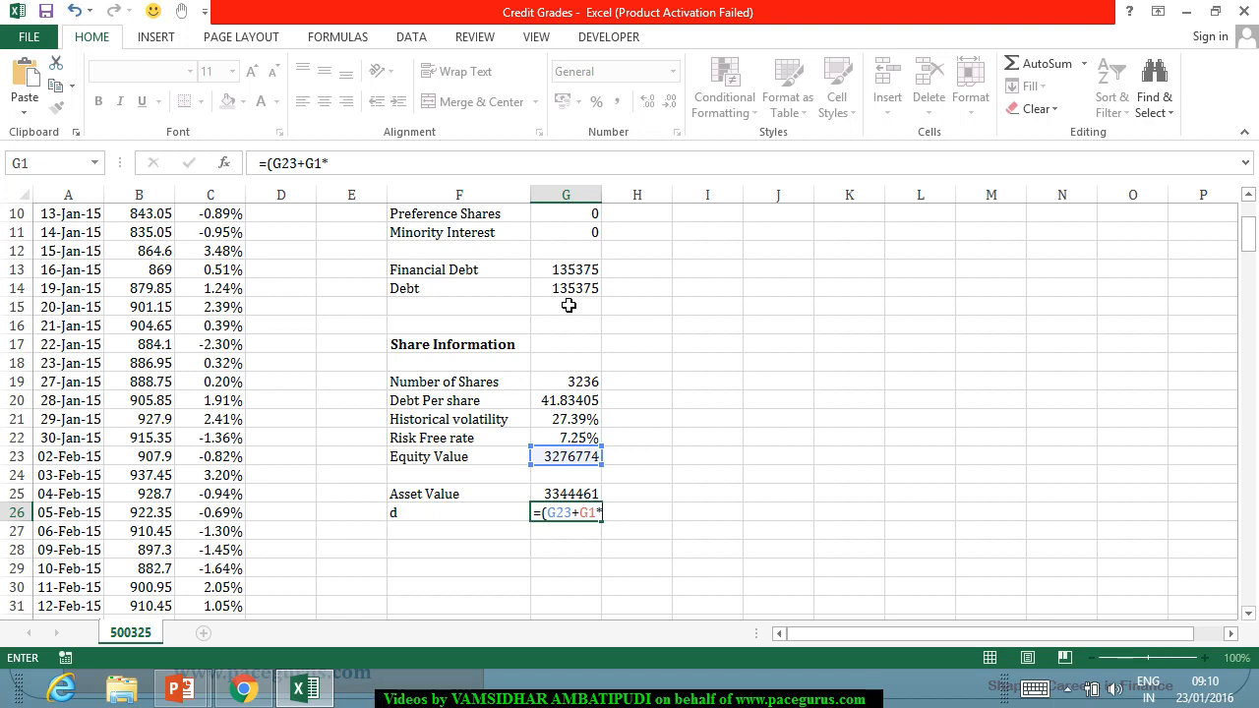
key(Escape)
click(576, 495)
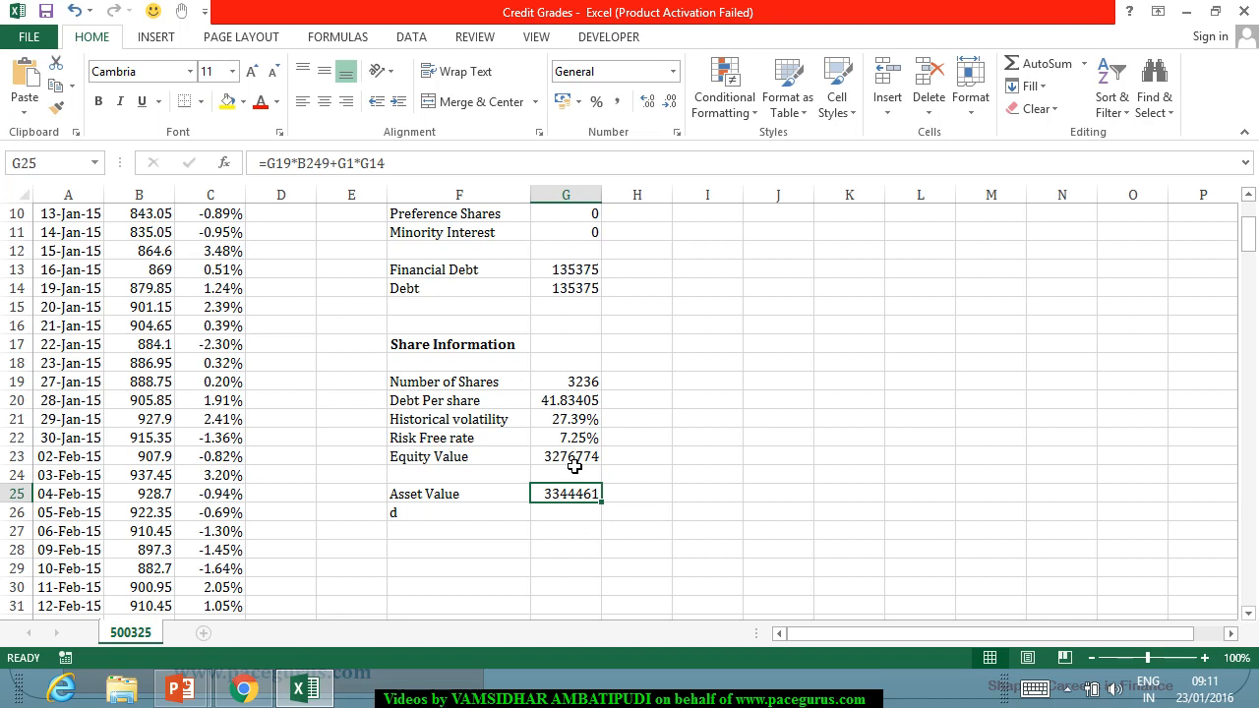
text(=)
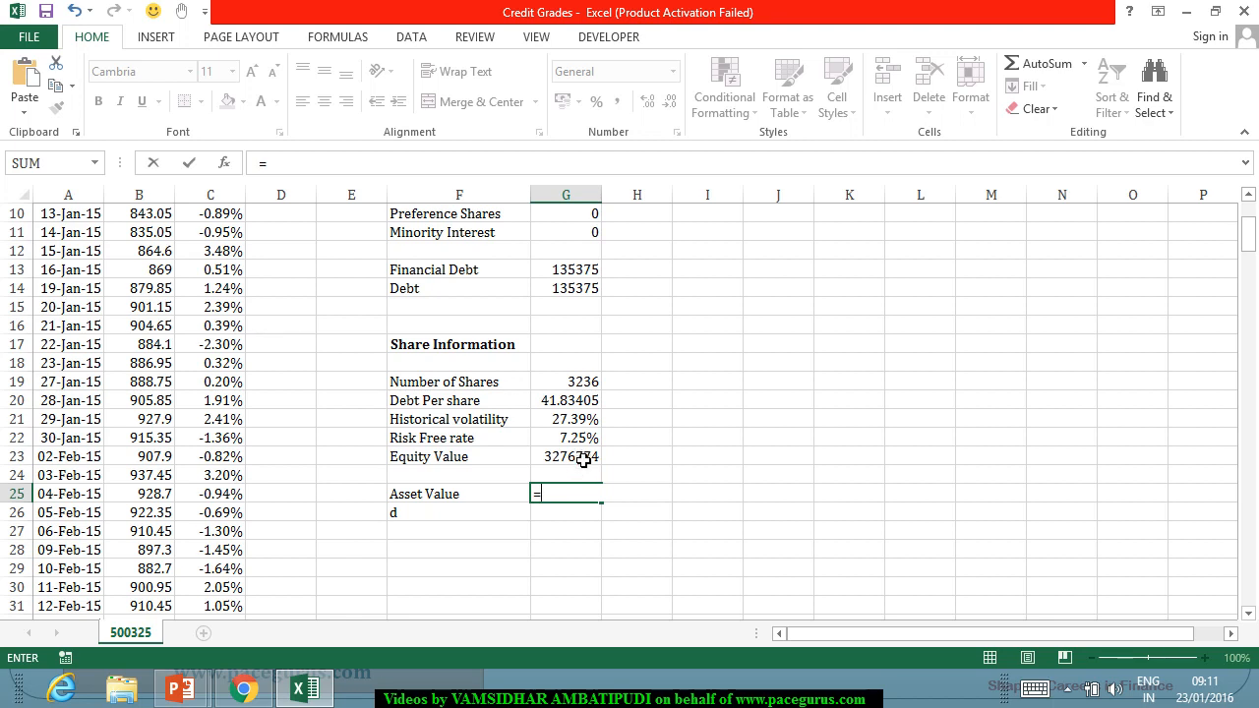
key(Escape)
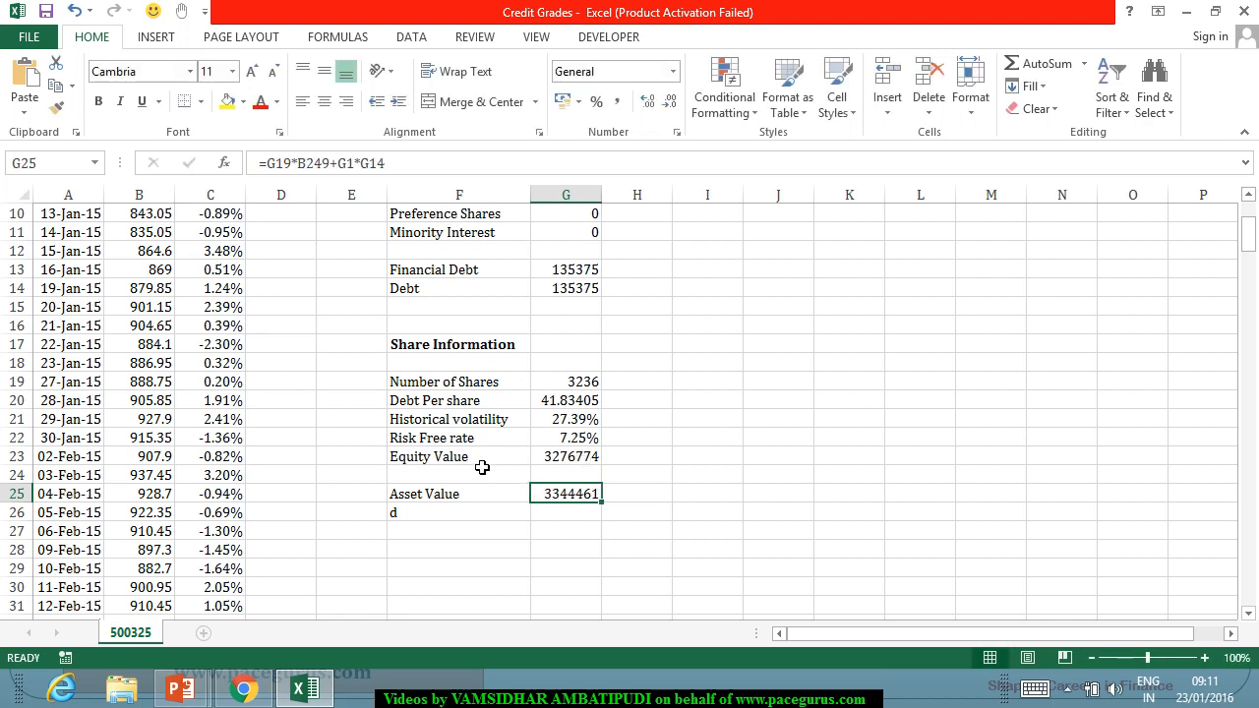
Change the label in F23 to "Equity Value/Share" and link G23 to the last share price with =B249.
click(507, 459)
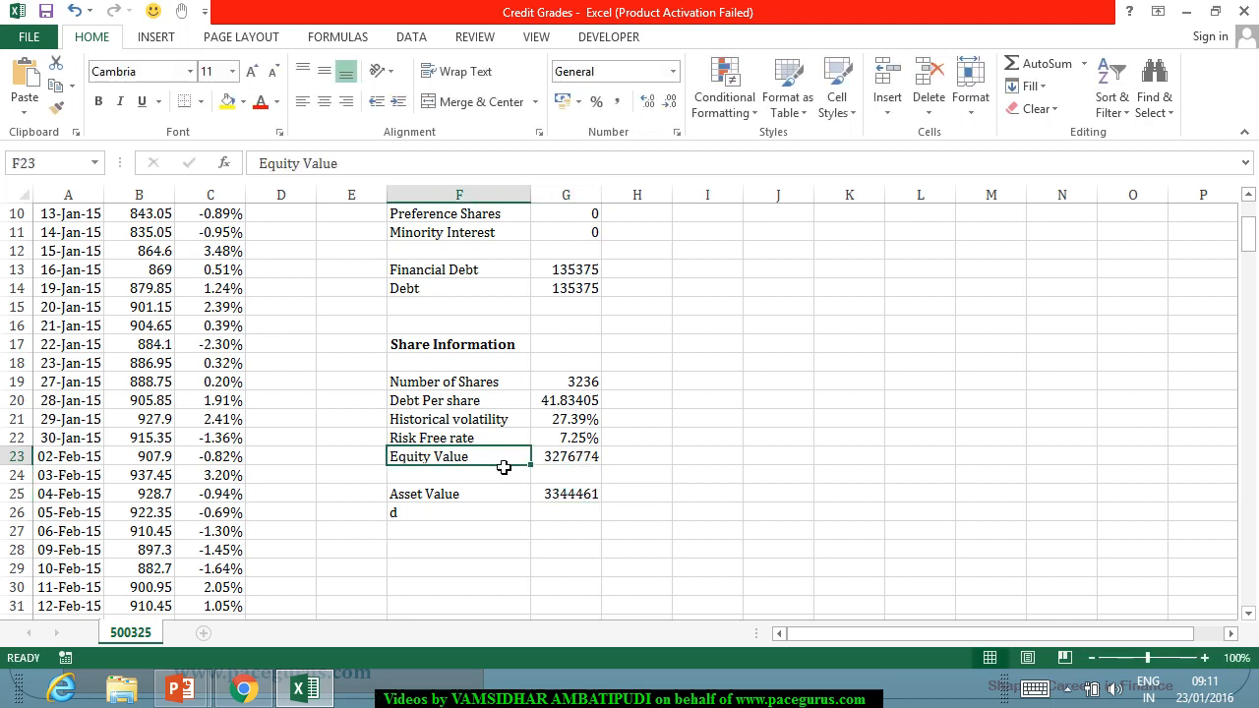
double_click(506, 460)
text(/)
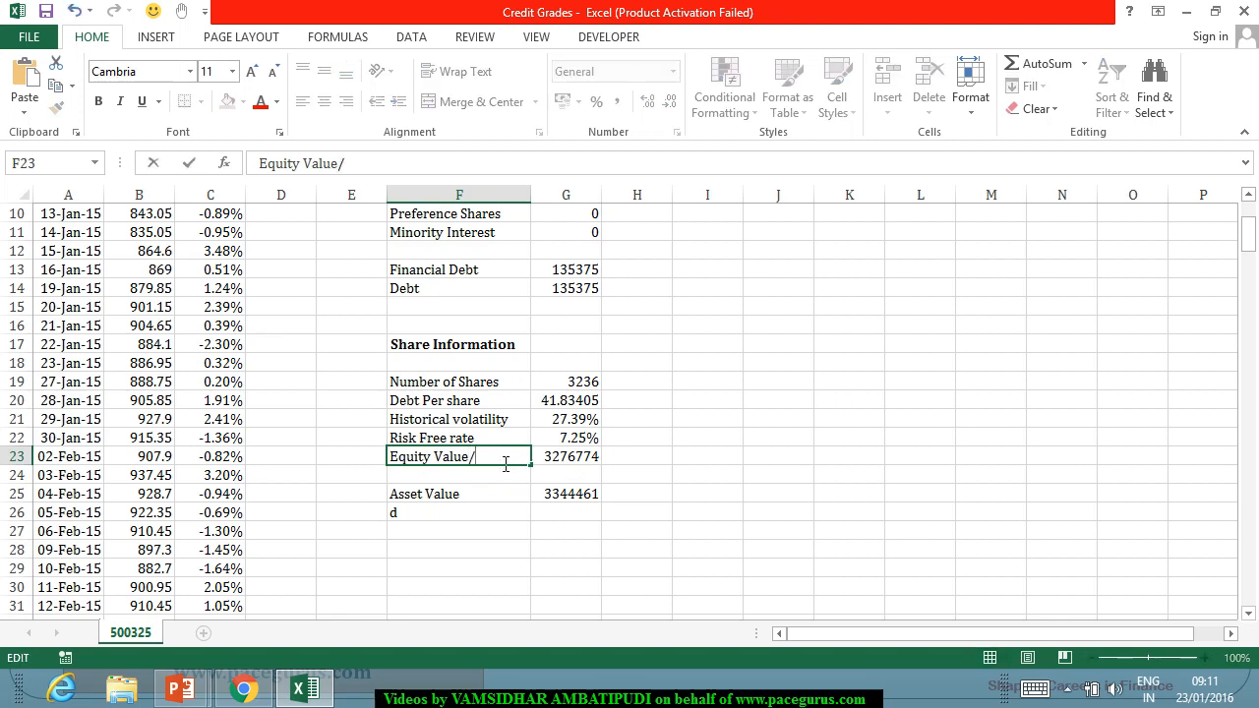
text(Share)
key(Tab)
text(=)
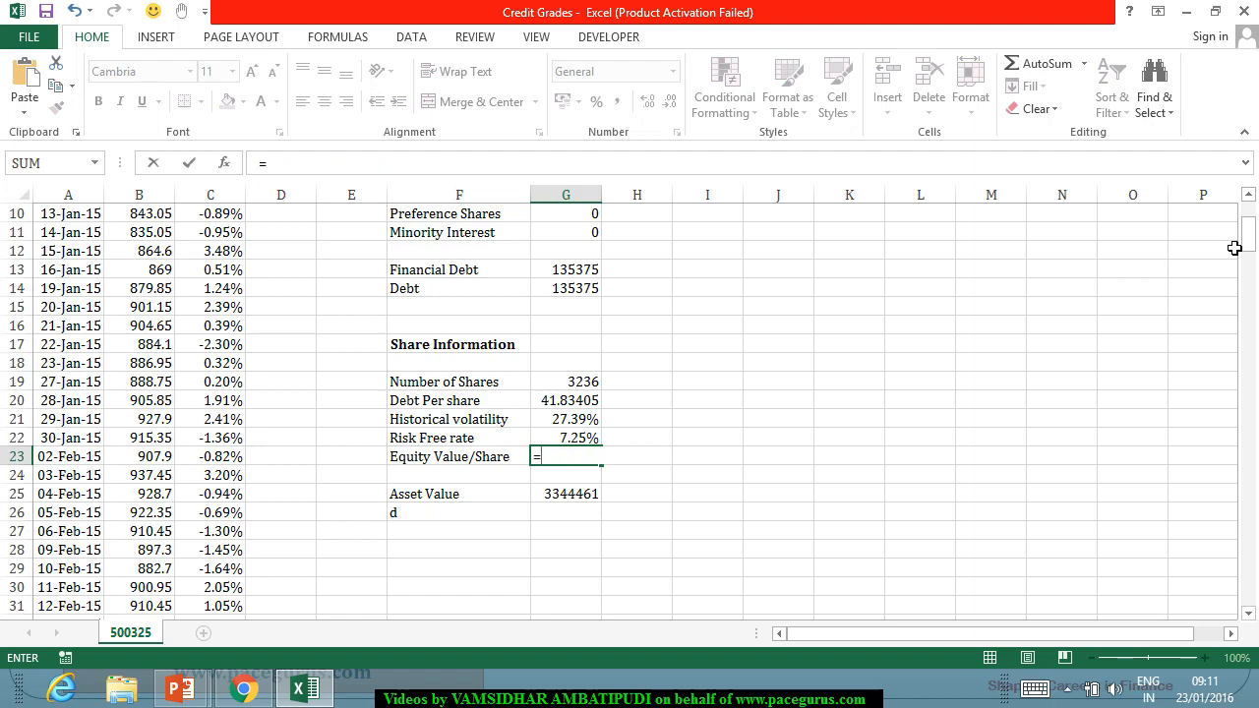
drag(1241, 236, 1247, 582)
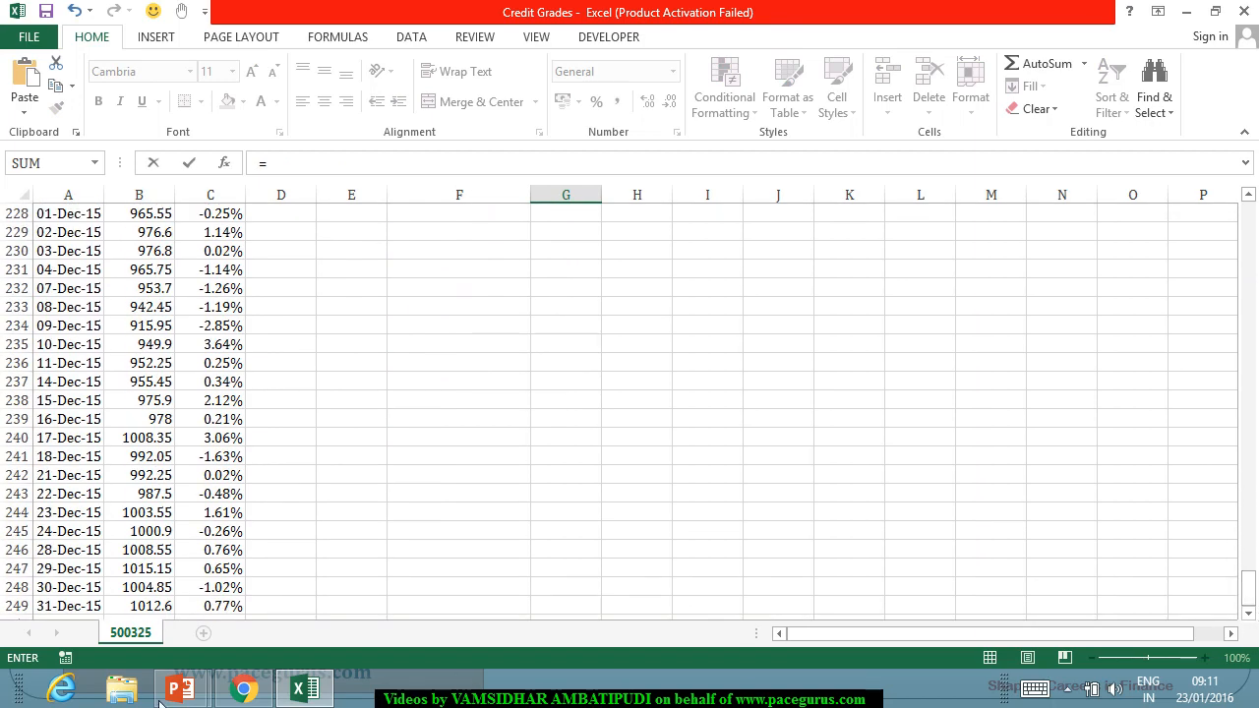
click(141, 605)
key(Return)
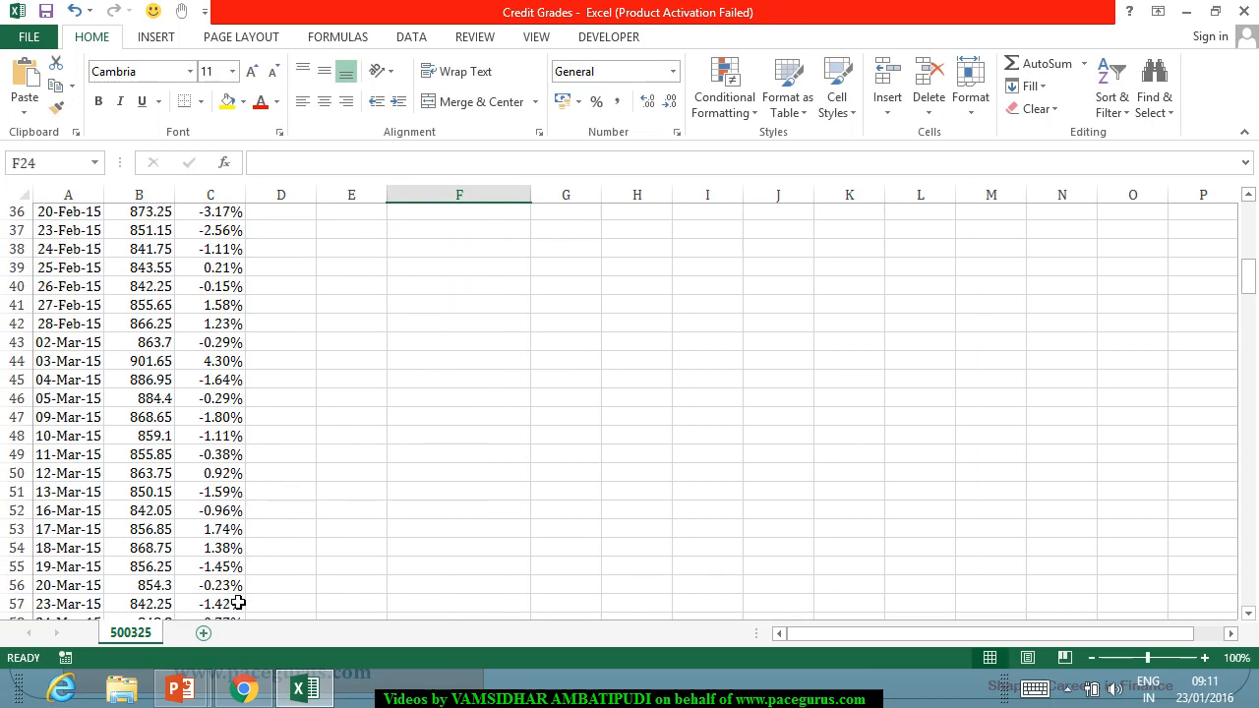
Recalculate the asset value in G25 on a per-share basis from equity value, recovery mean and debt per share with =G23+G1*G20.
scroll(508, 418, up, 5)
click(572, 291)
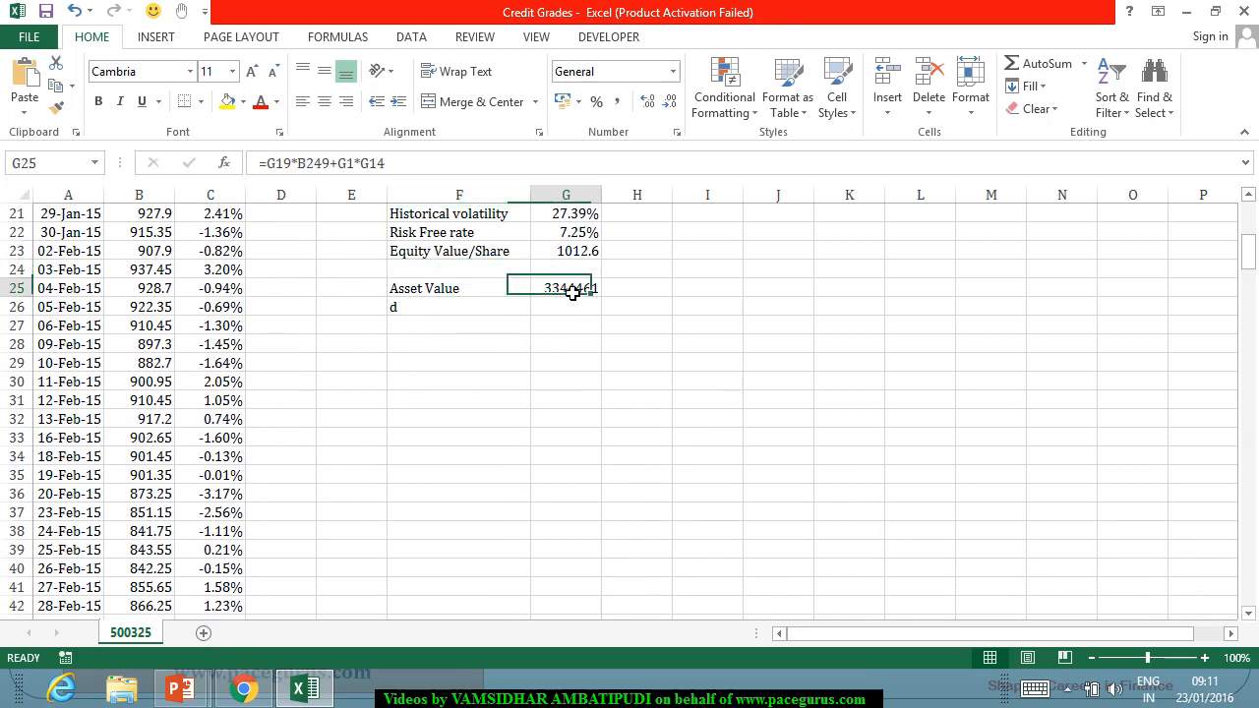
scroll(680, 399, up, 3)
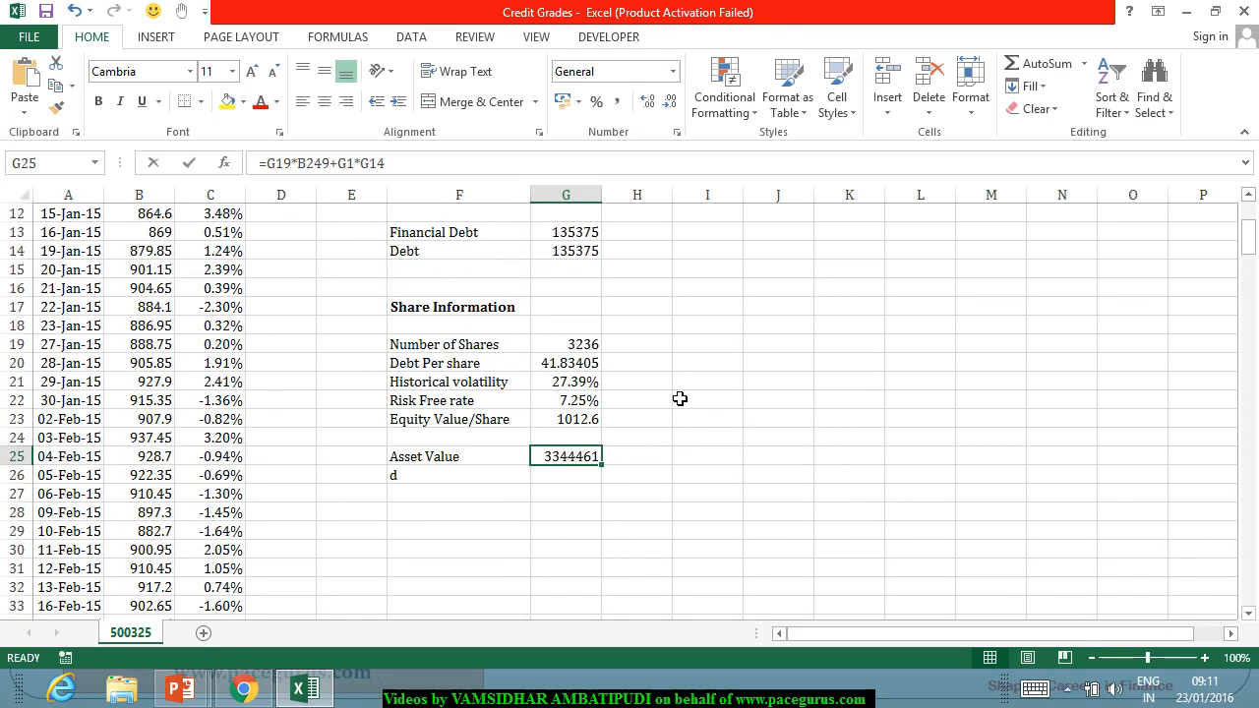
text(=)
click(567, 423)
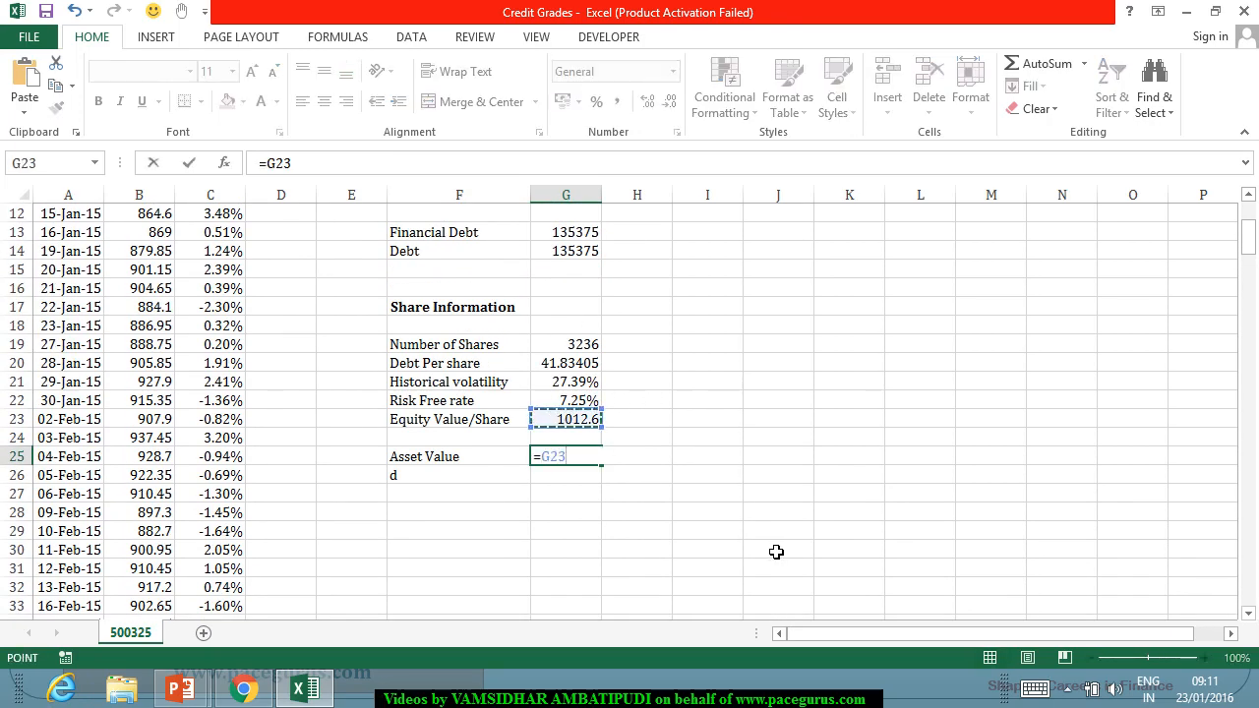
text(+)
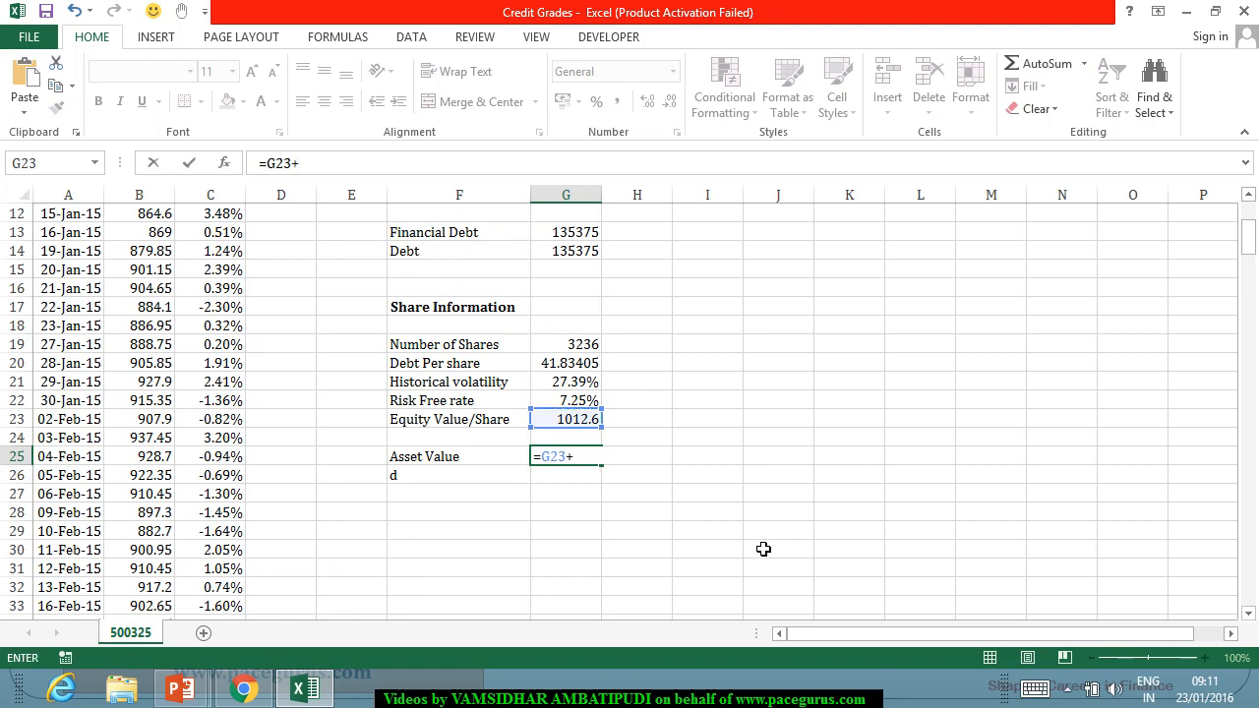
scroll(747, 551, up, 4)
click(586, 217)
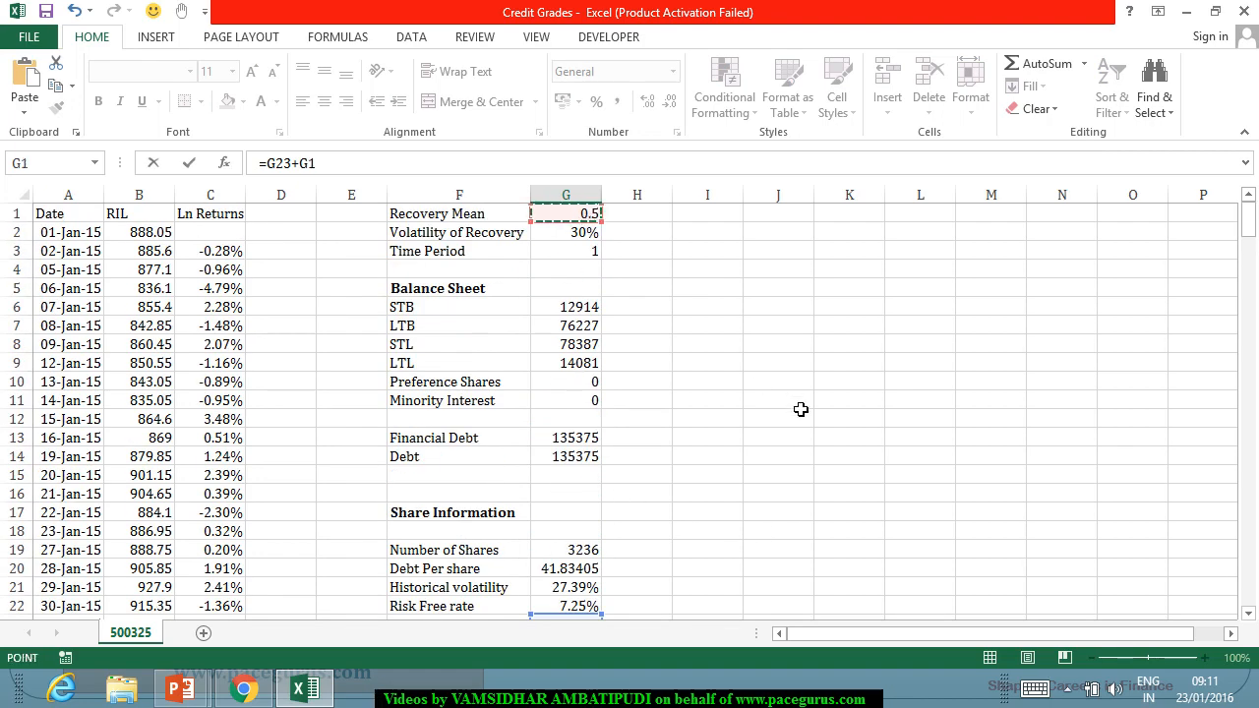
text(*)
scroll(754, 424, down, 3)
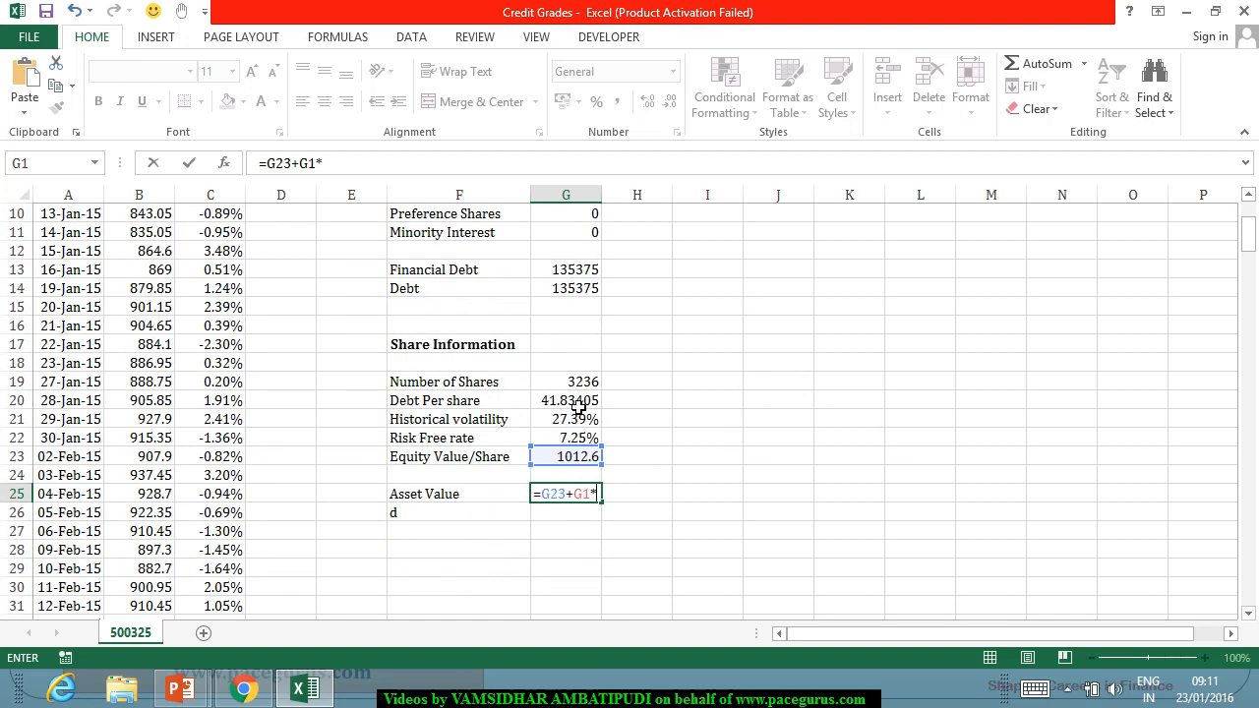
click(578, 407)
key(Return)
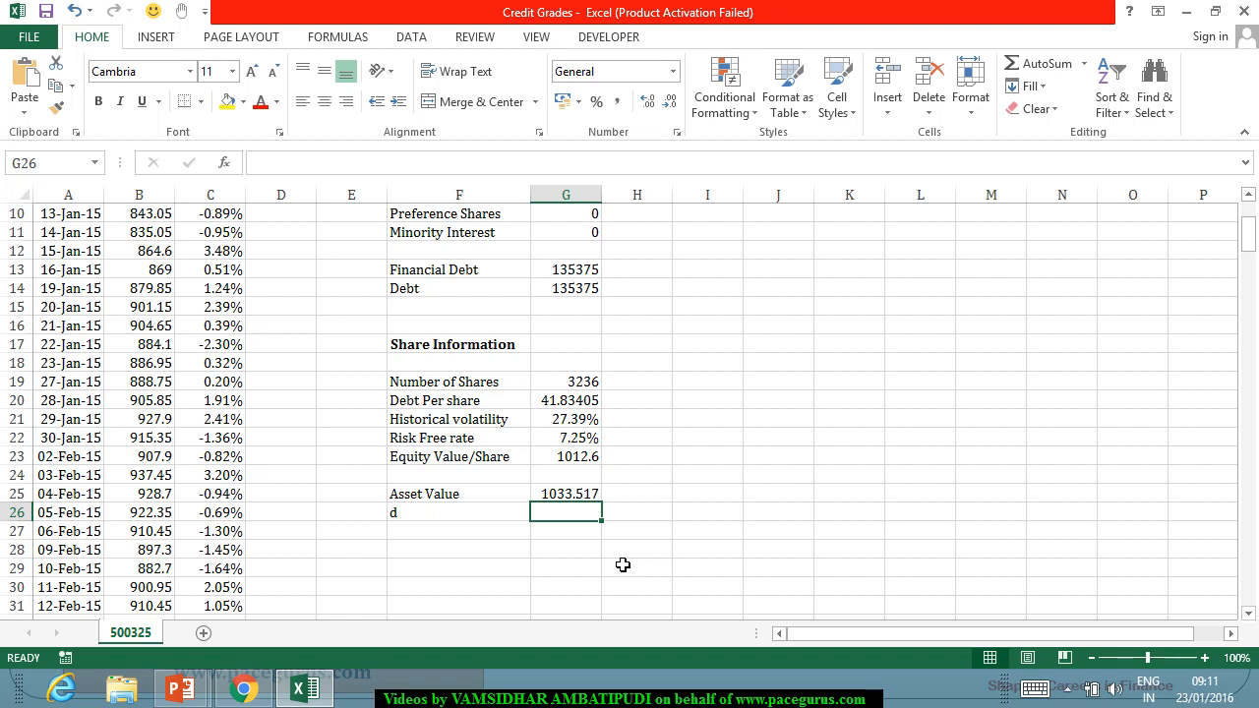
Start the d formula in G26 with equity value per share plus recovery mean times debt per share, =(G23+G1*G20).
text(=)
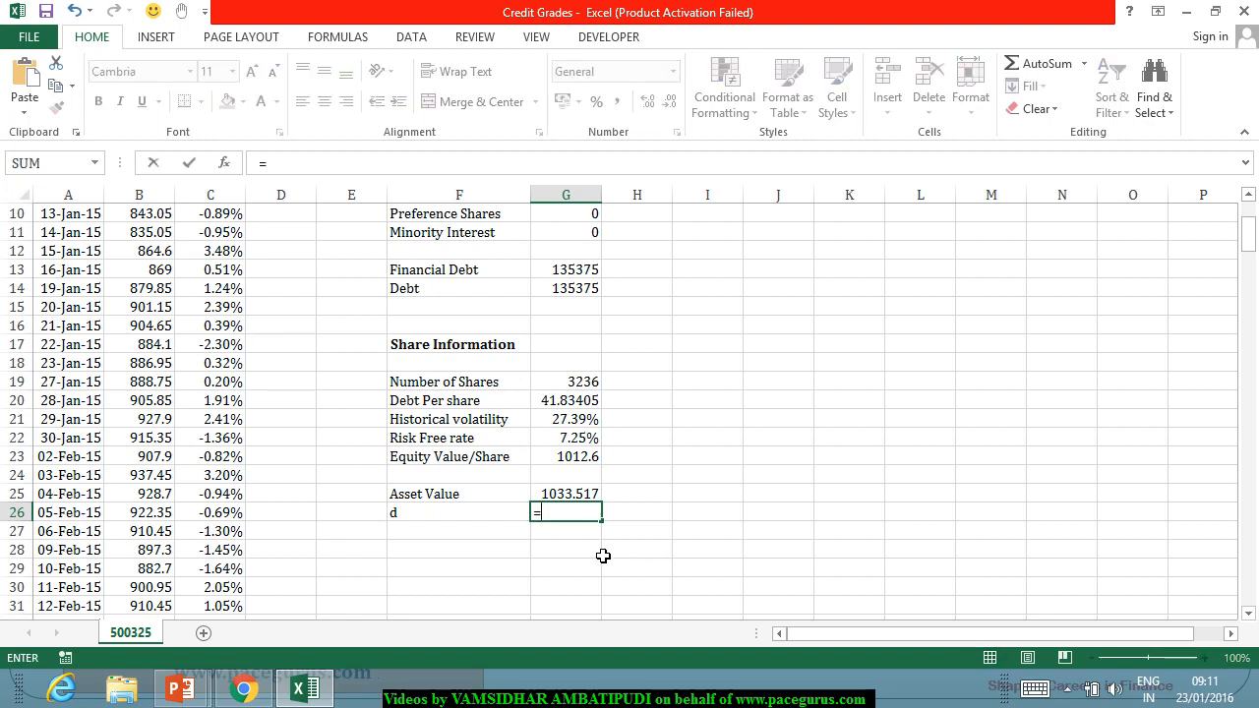
text(()
click(557, 460)
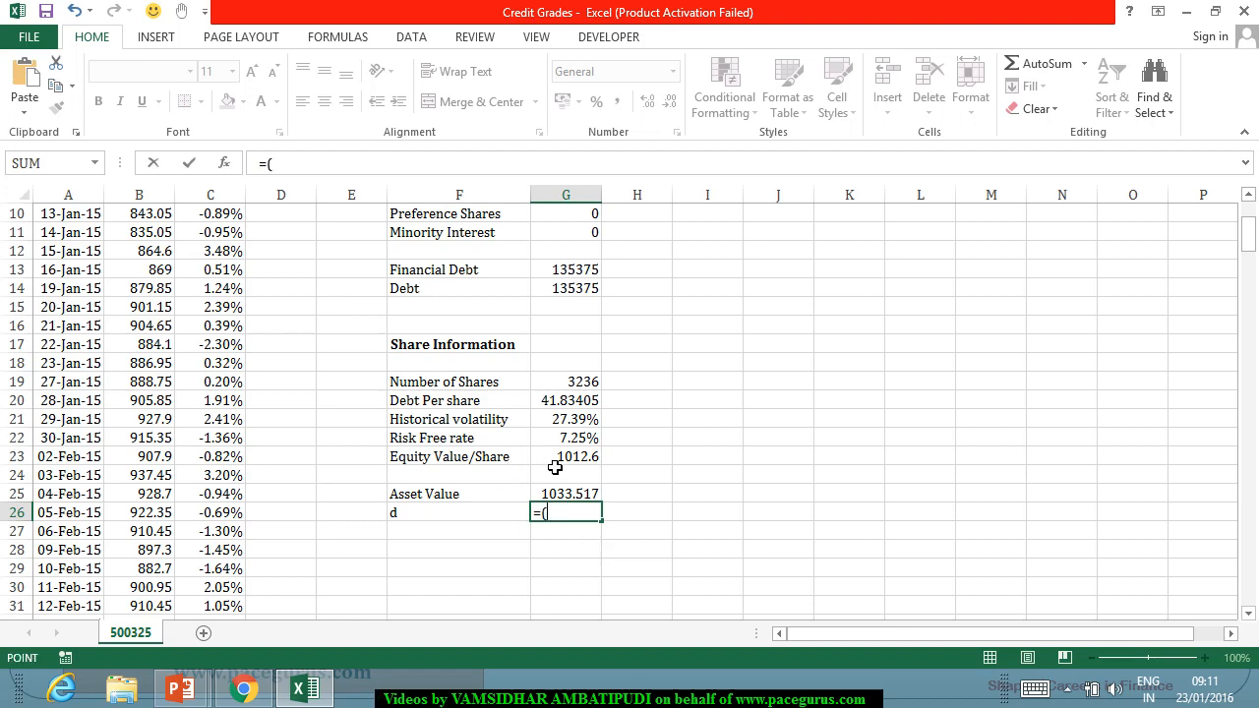
text(+)
scroll(726, 533, up, 3)
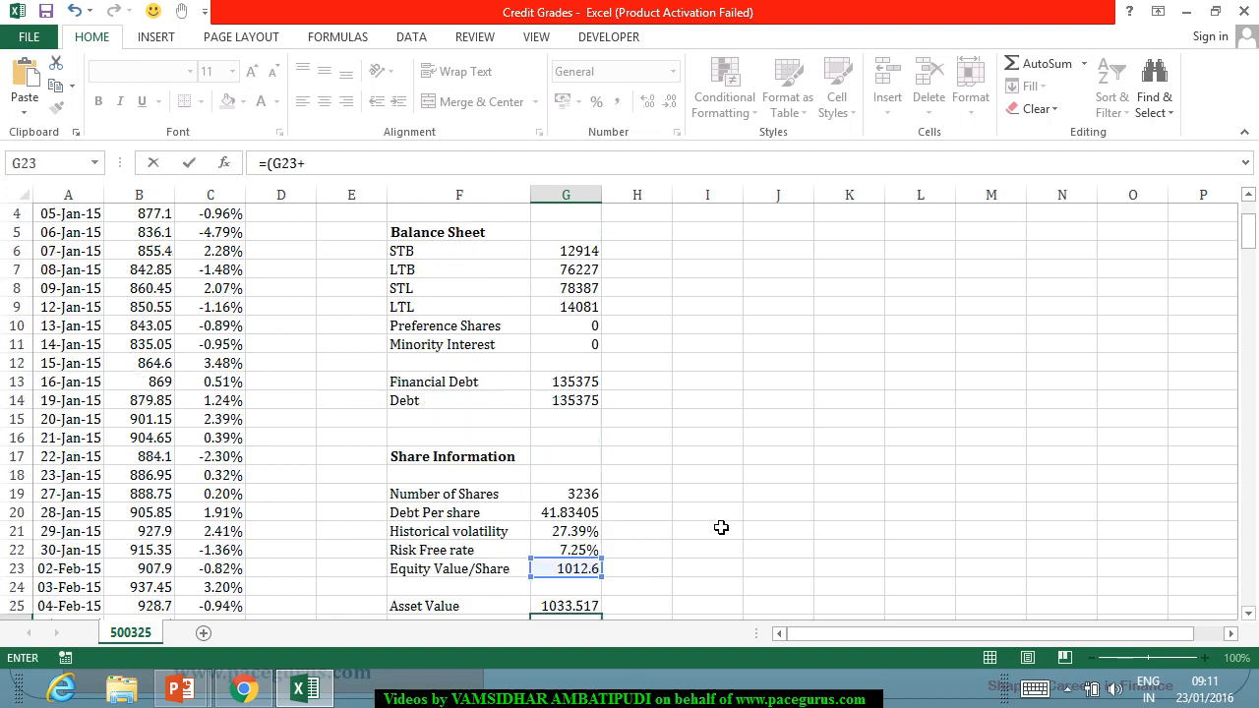
click(585, 215)
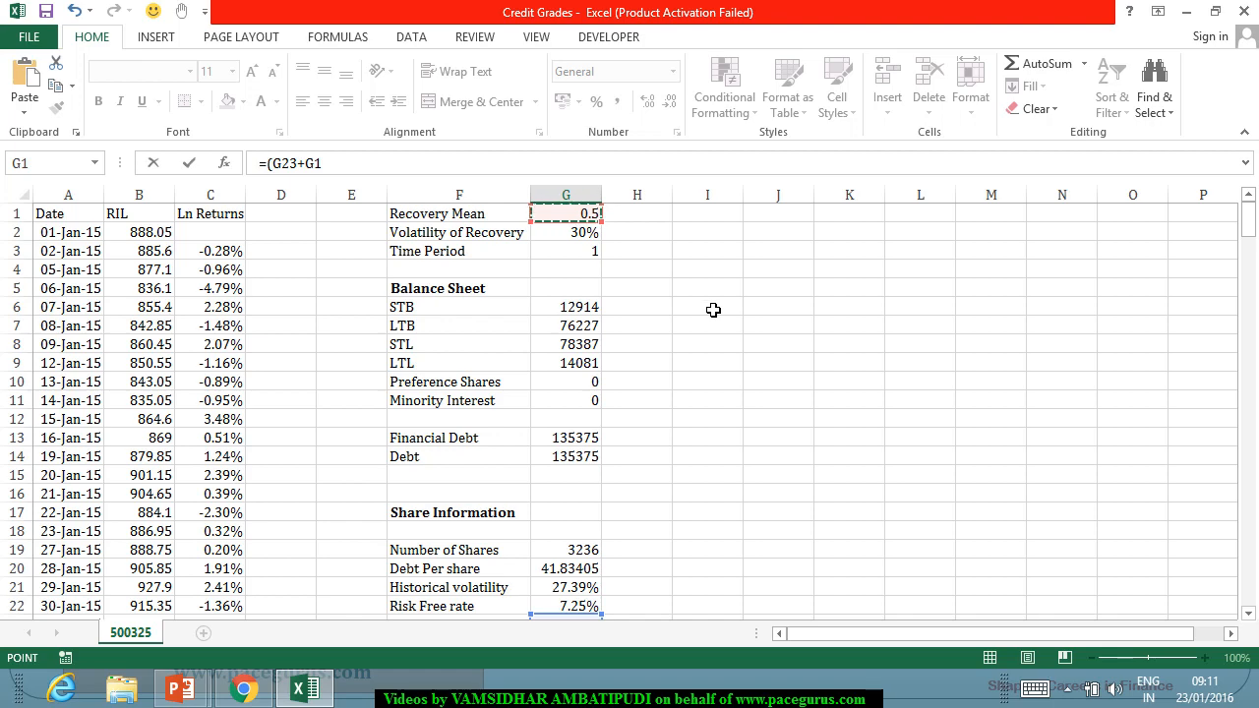
text(*)
scroll(715, 308, down, 4)
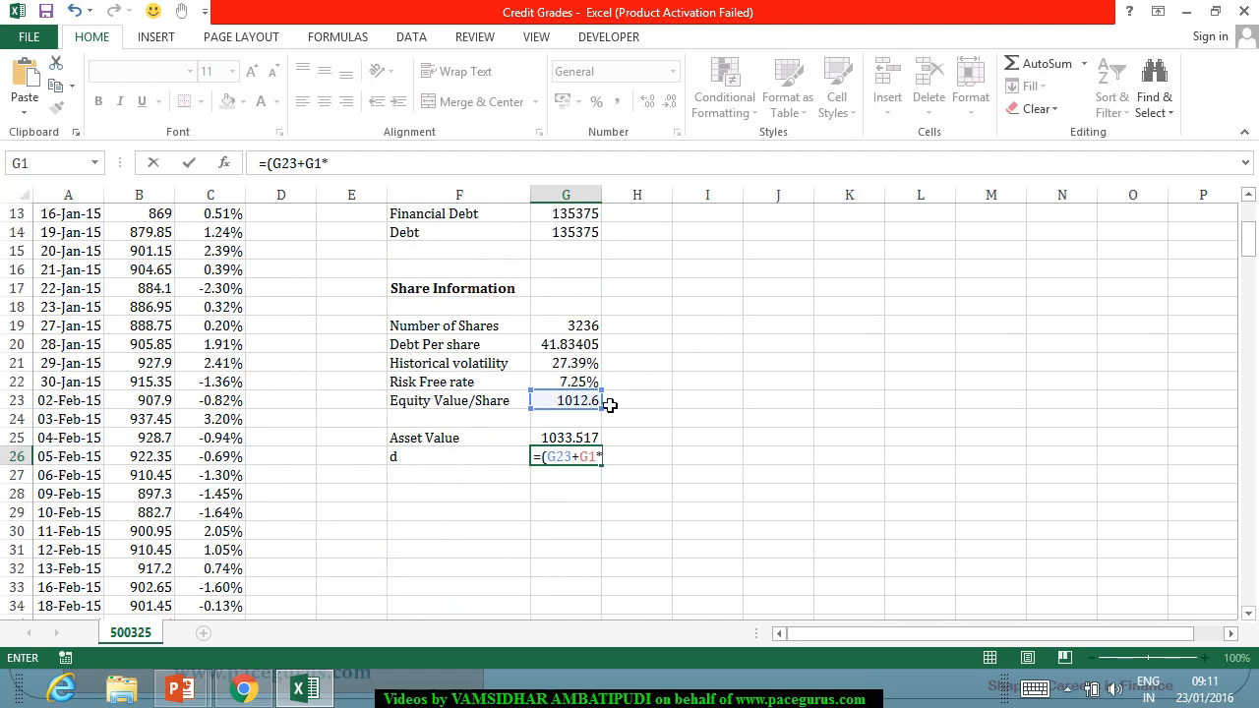
click(580, 348)
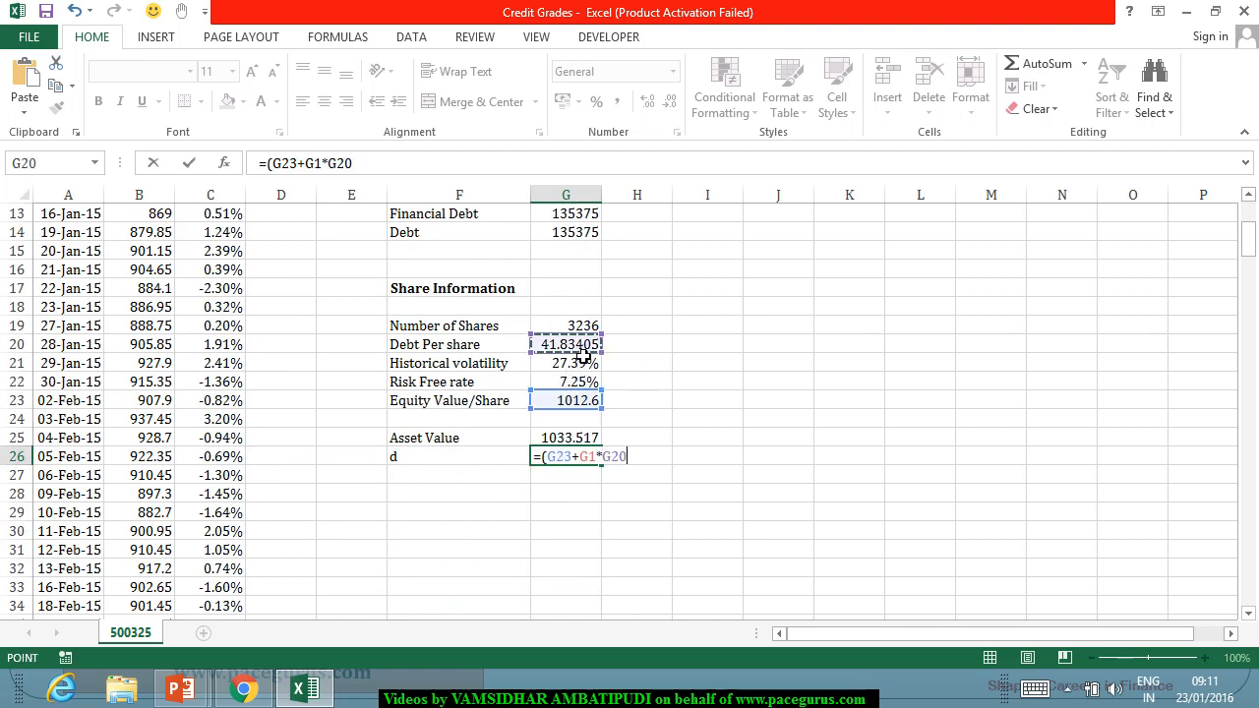
text())
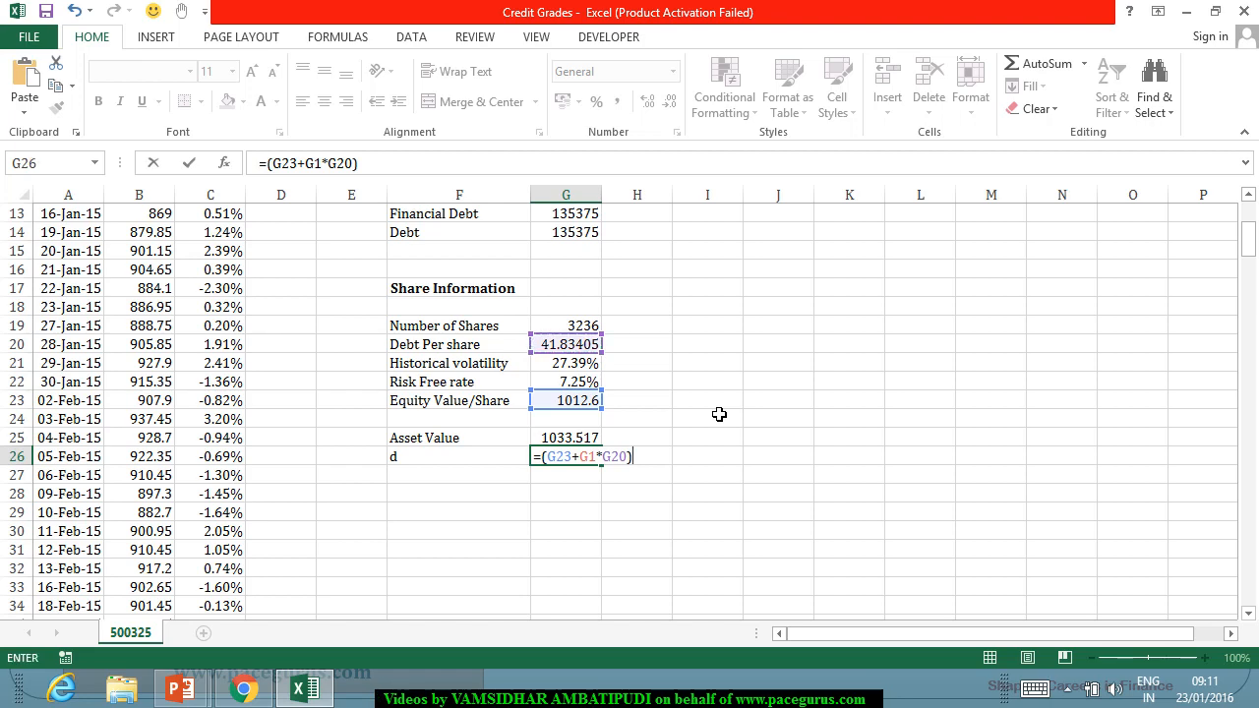
text(/)
Divide the expression in G26 by recovery mean times debt per share, (G1*G20).
scroll(717, 414, up, 4)
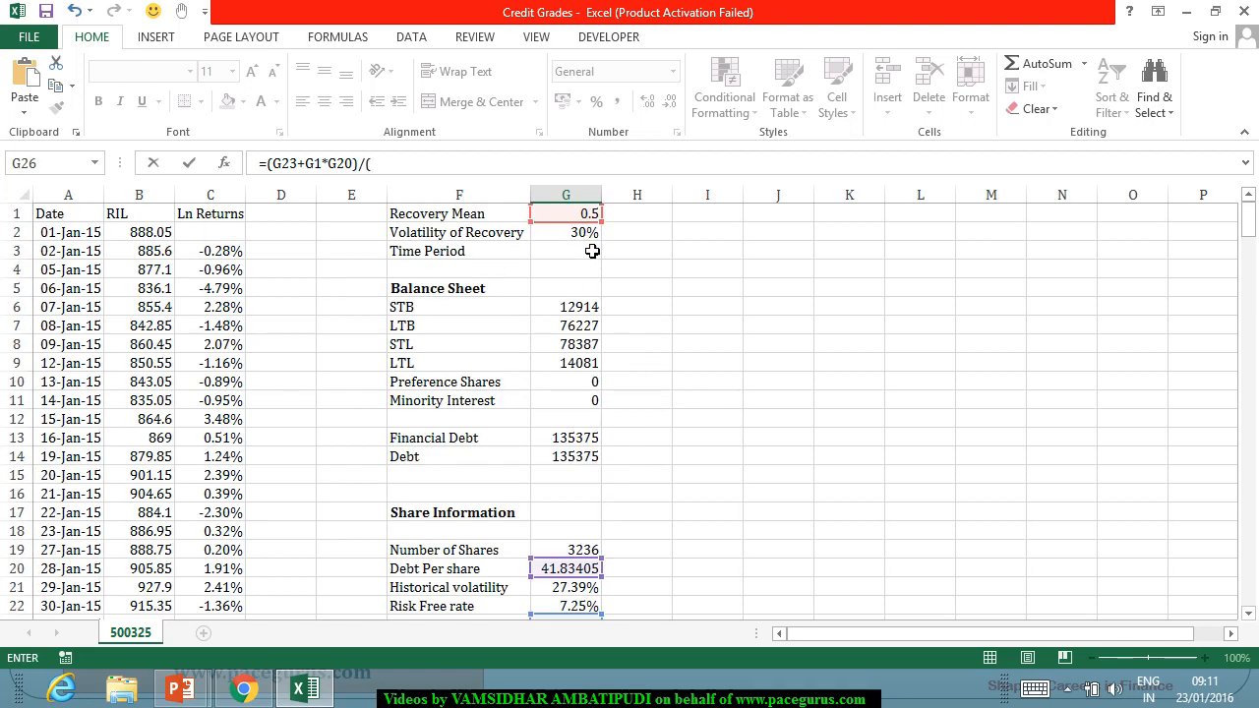
text(()
click(582, 214)
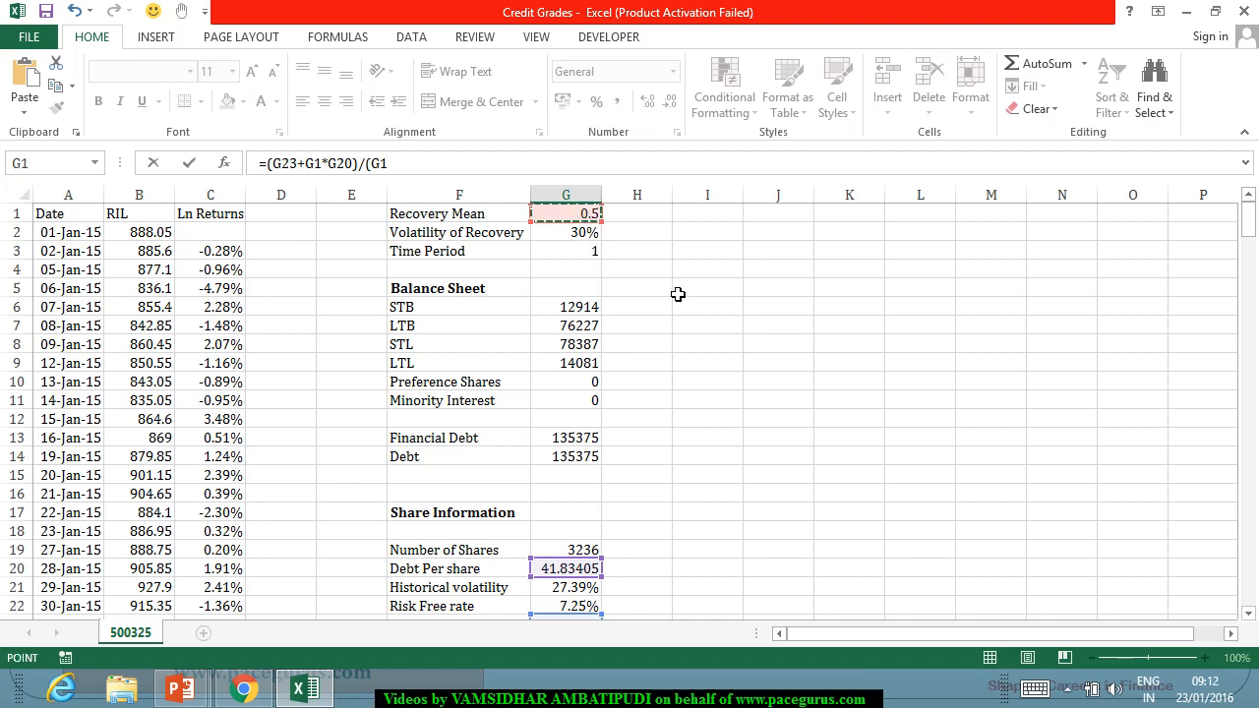
text(*)
scroll(751, 311, down, 4)
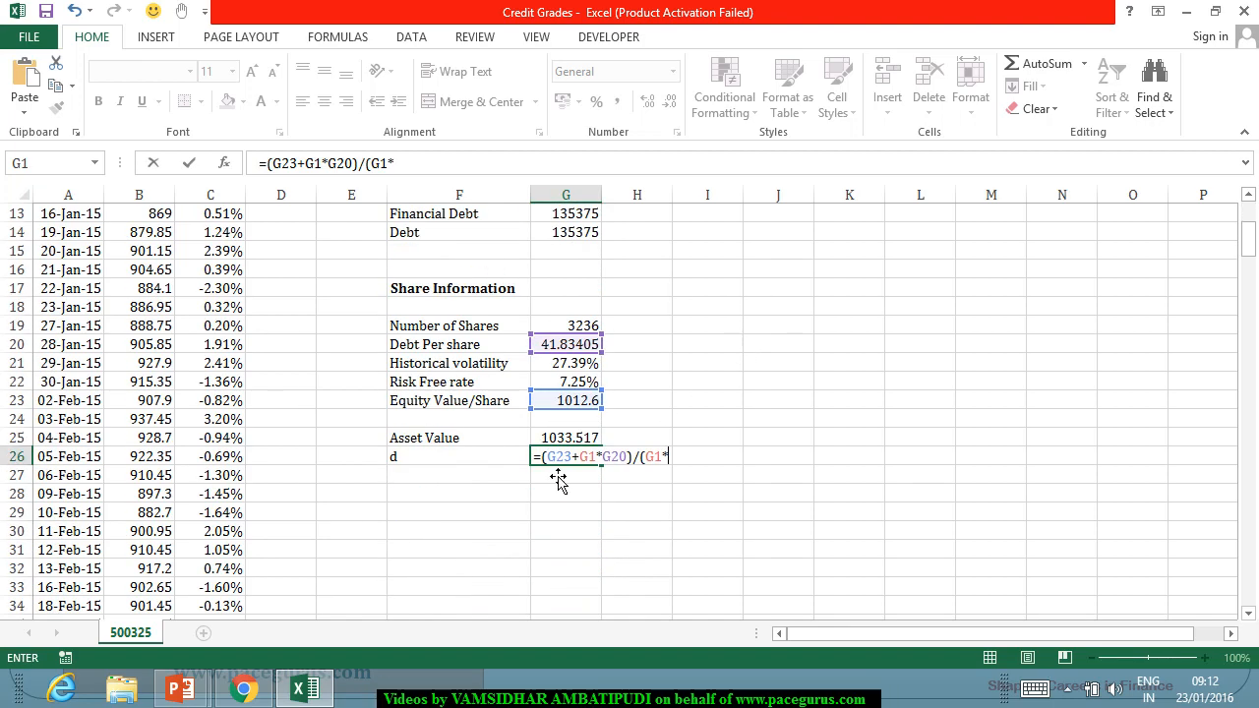
click(594, 350)
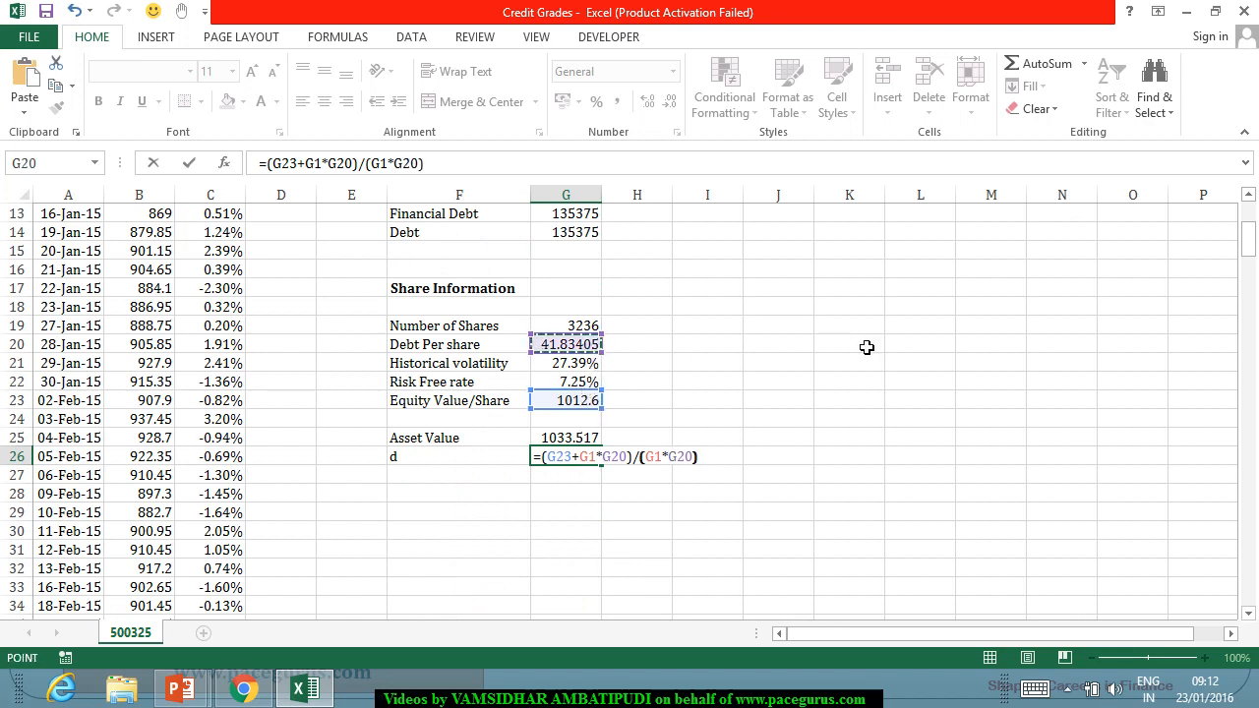
Complete the d formula in G26 by multiplying it by EXP(G2^2), using the volatility of recovery.
text(*)
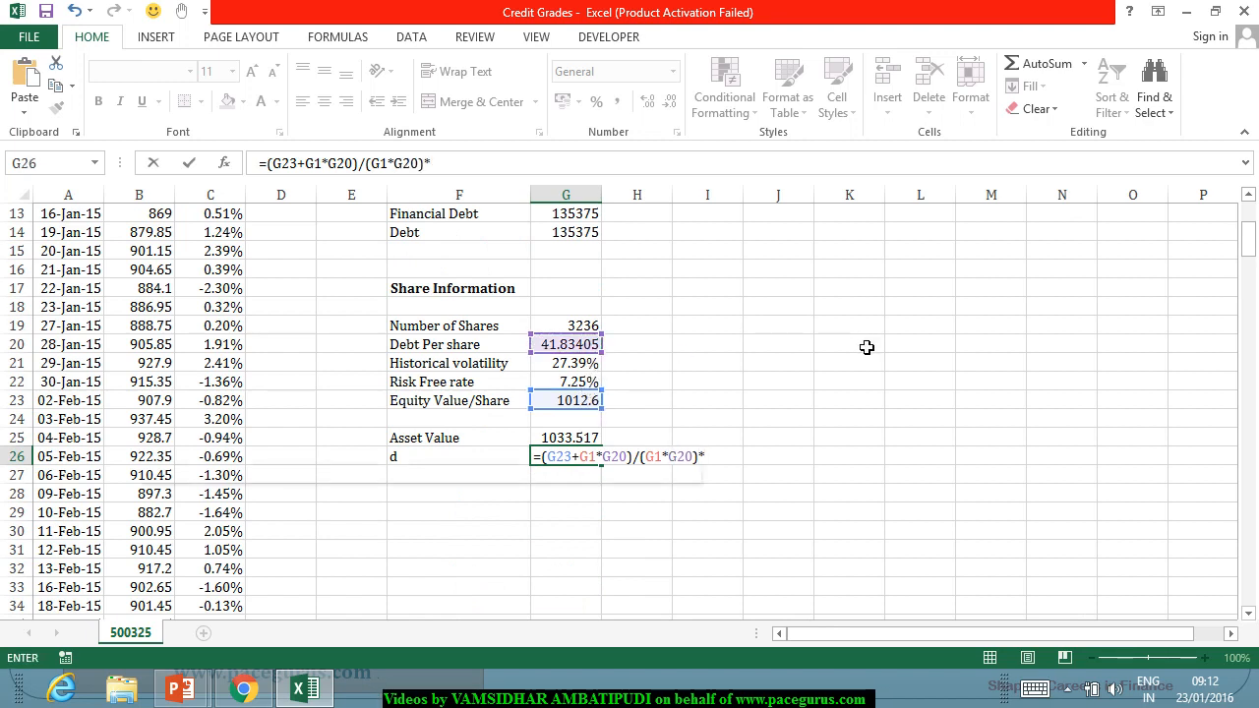
text(exp)
key(Tab)
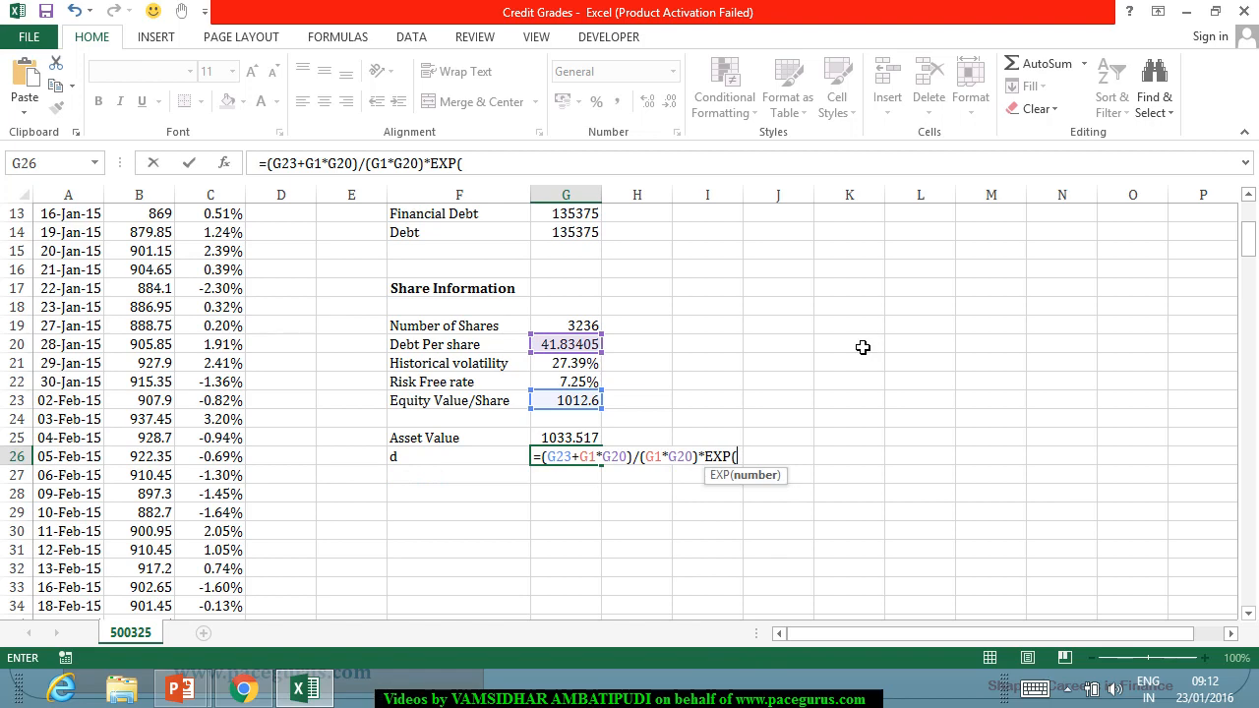
scroll(863, 349, up, 4)
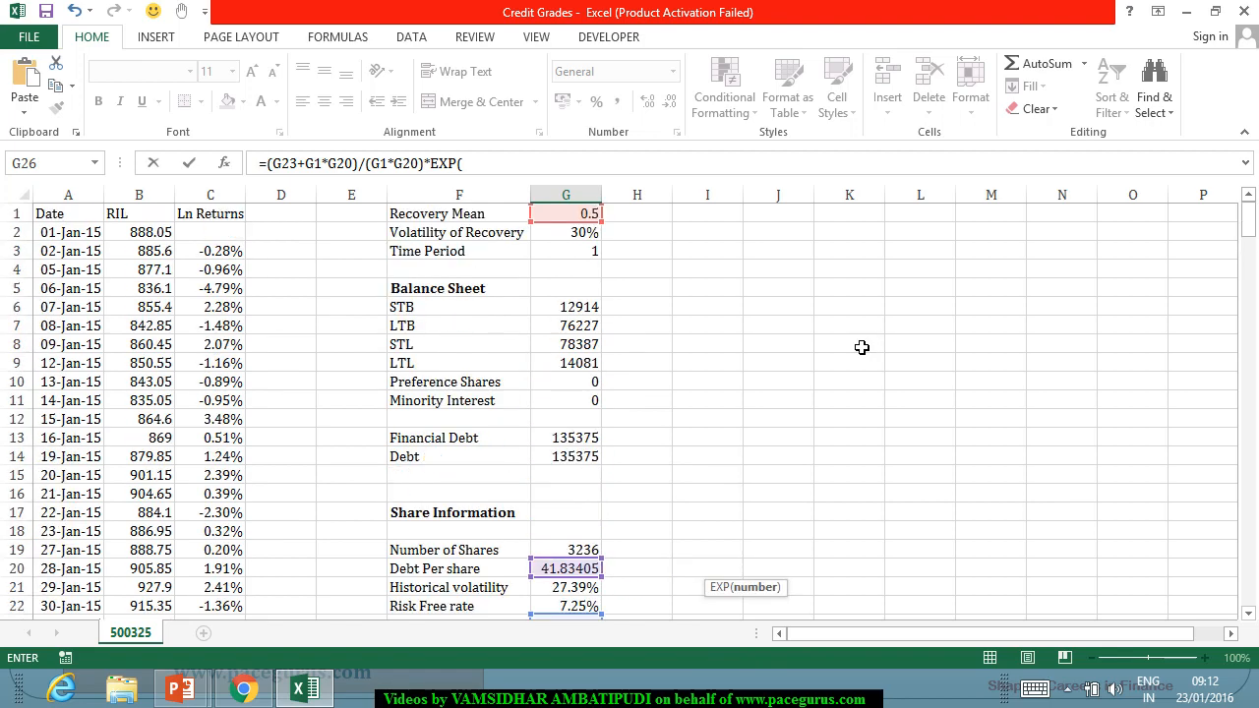
click(589, 234)
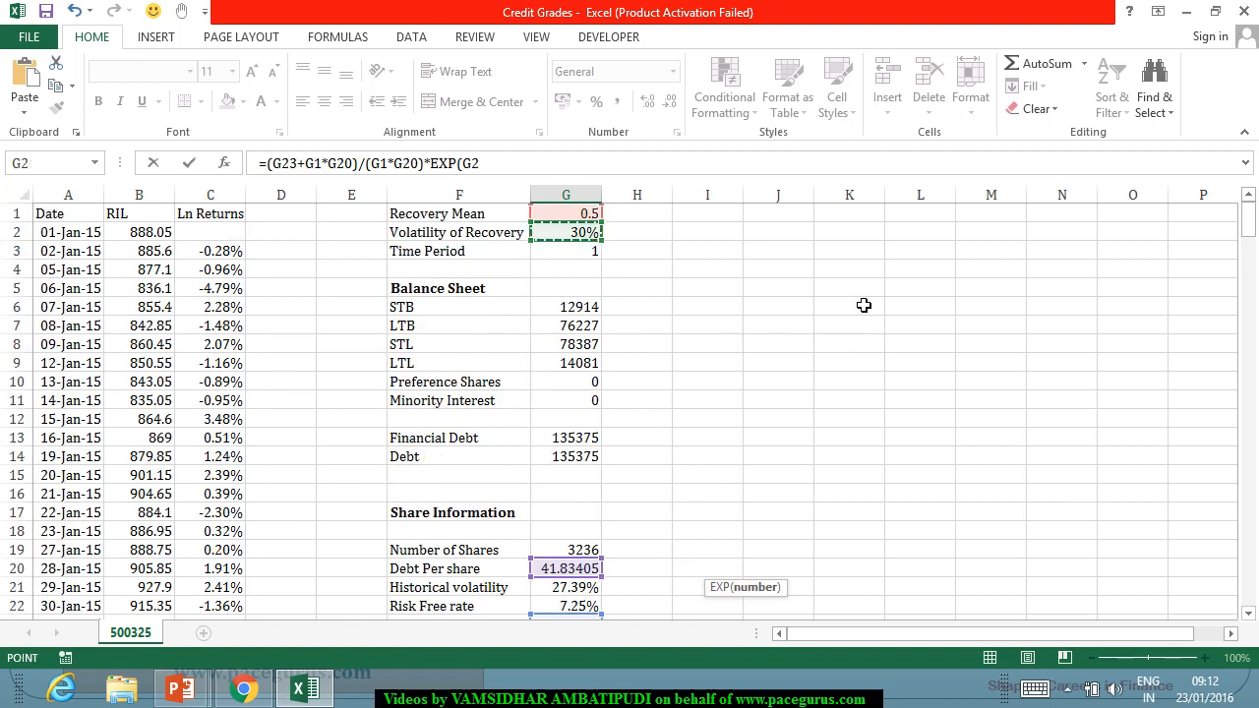
text(^2)
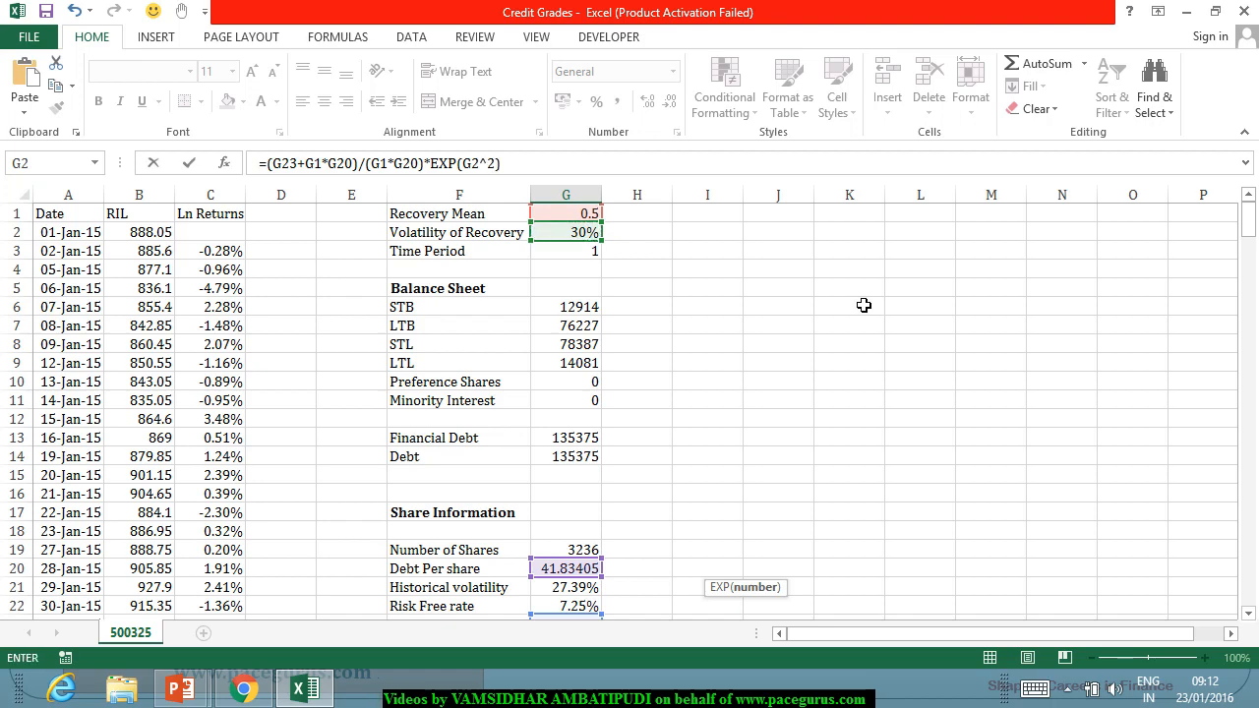
key(Return)
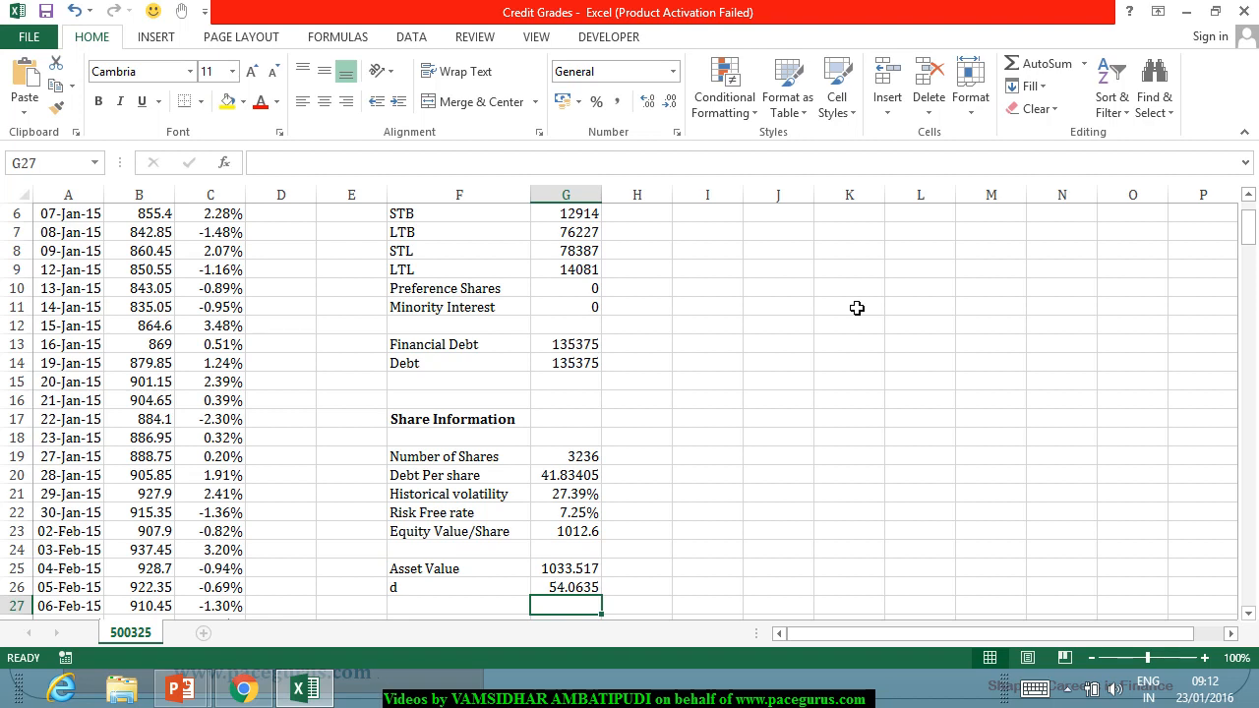
text(Alph)
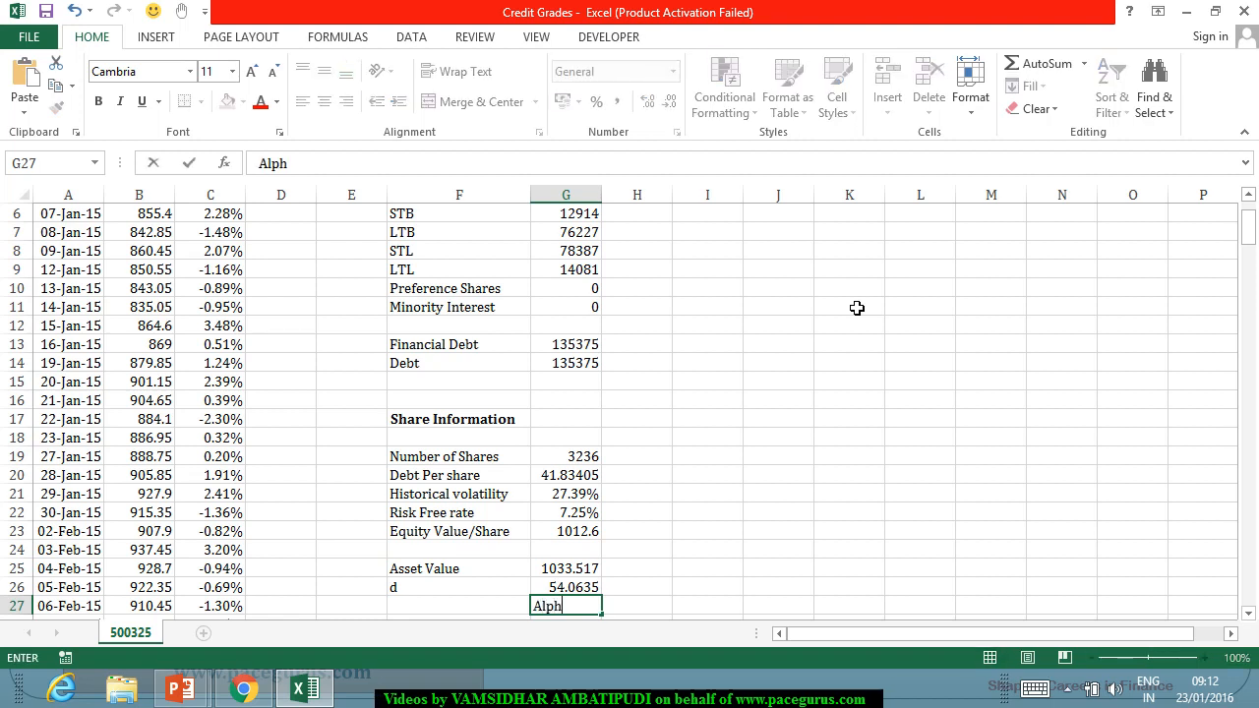
text(a ^)
key(BackSpace)
key(BackSpace)
key(BackSpace)
key(BackSpace)
key(BackSpace)
key(BackSpace)
key(BackSpace)
Add the label "Alpha^2" in F27, directly below d.
key(Left)
text(Alpha)
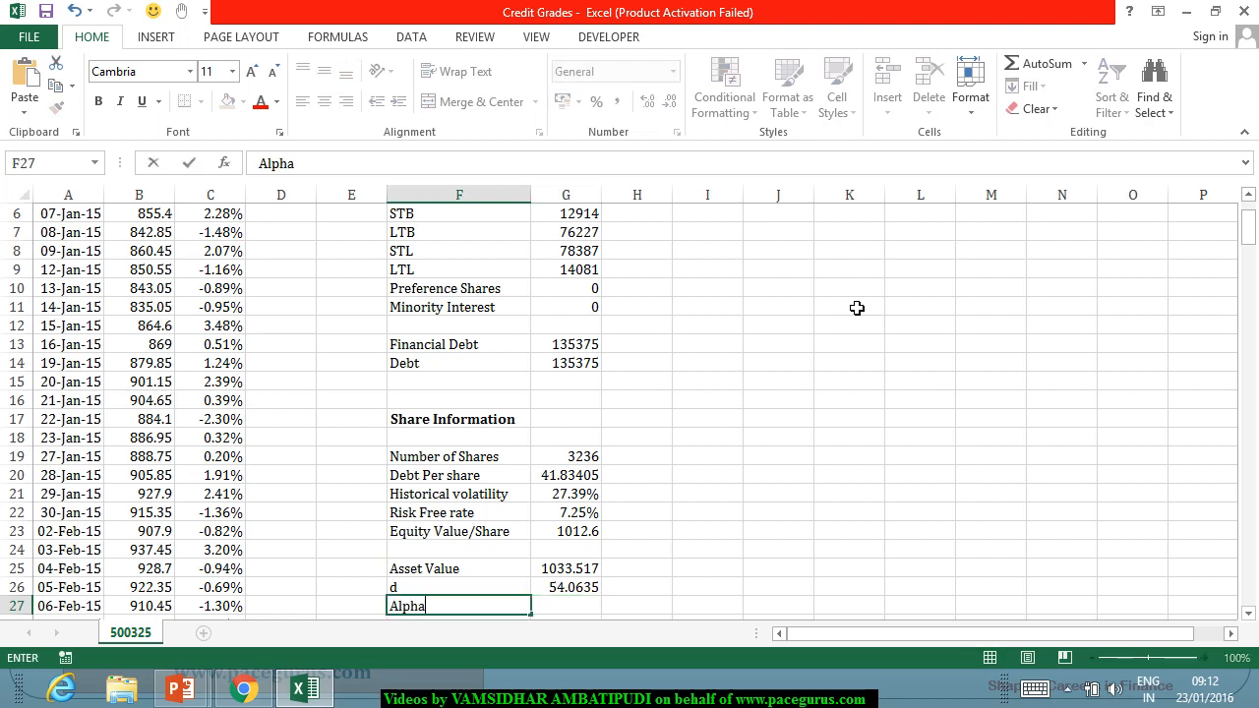
text(^2)
key(Right)
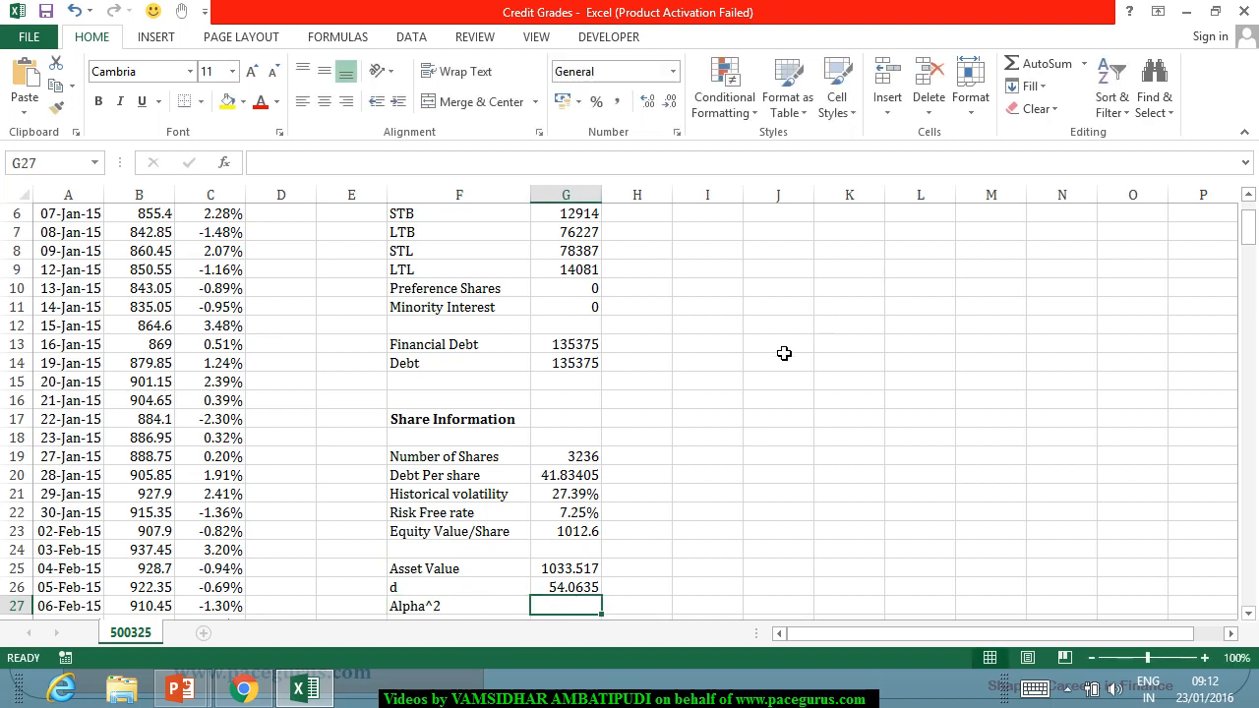
Start the Alpha^2 formula in G27 as historical volatility times equity value per share over asset value, =G21*G23/G25.
text(=)
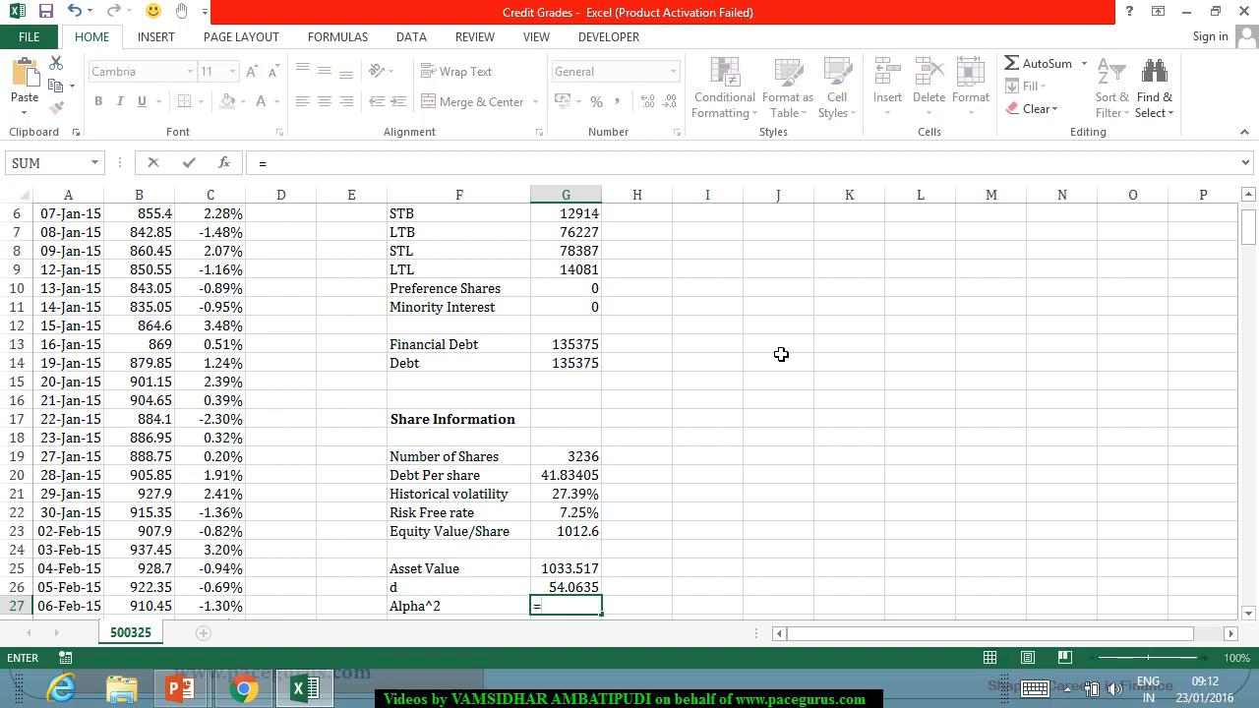
click(576, 496)
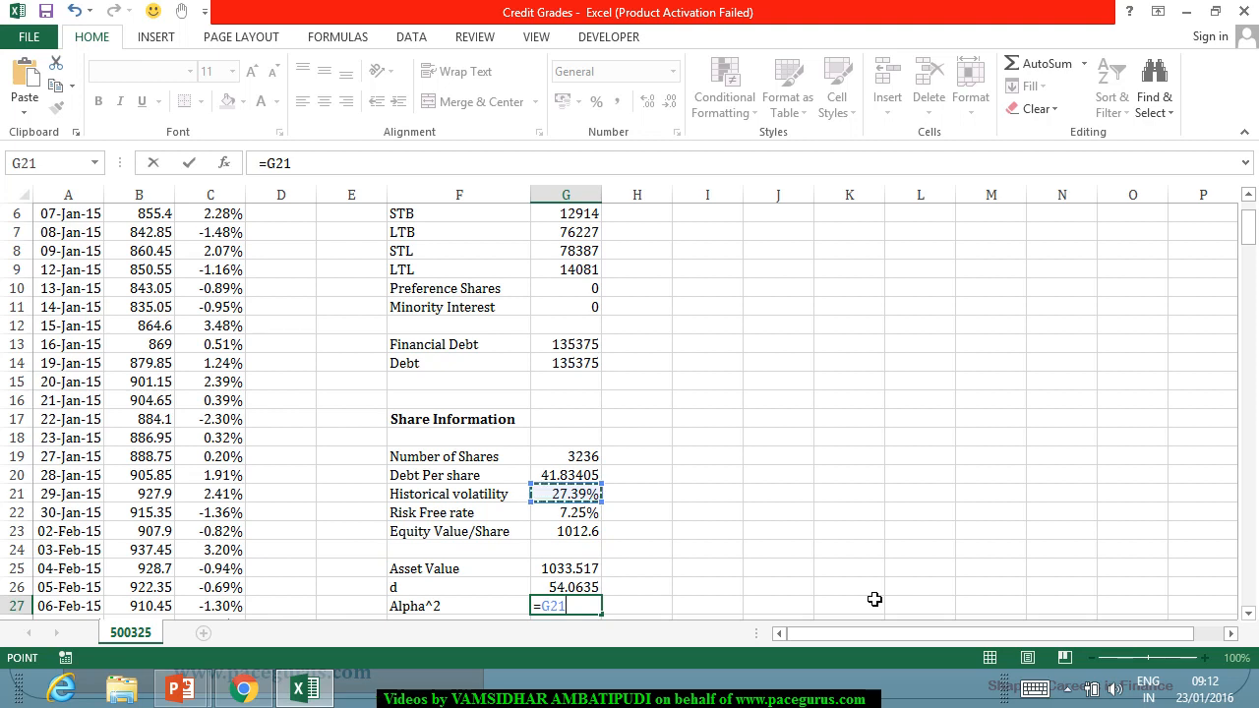
text(*)
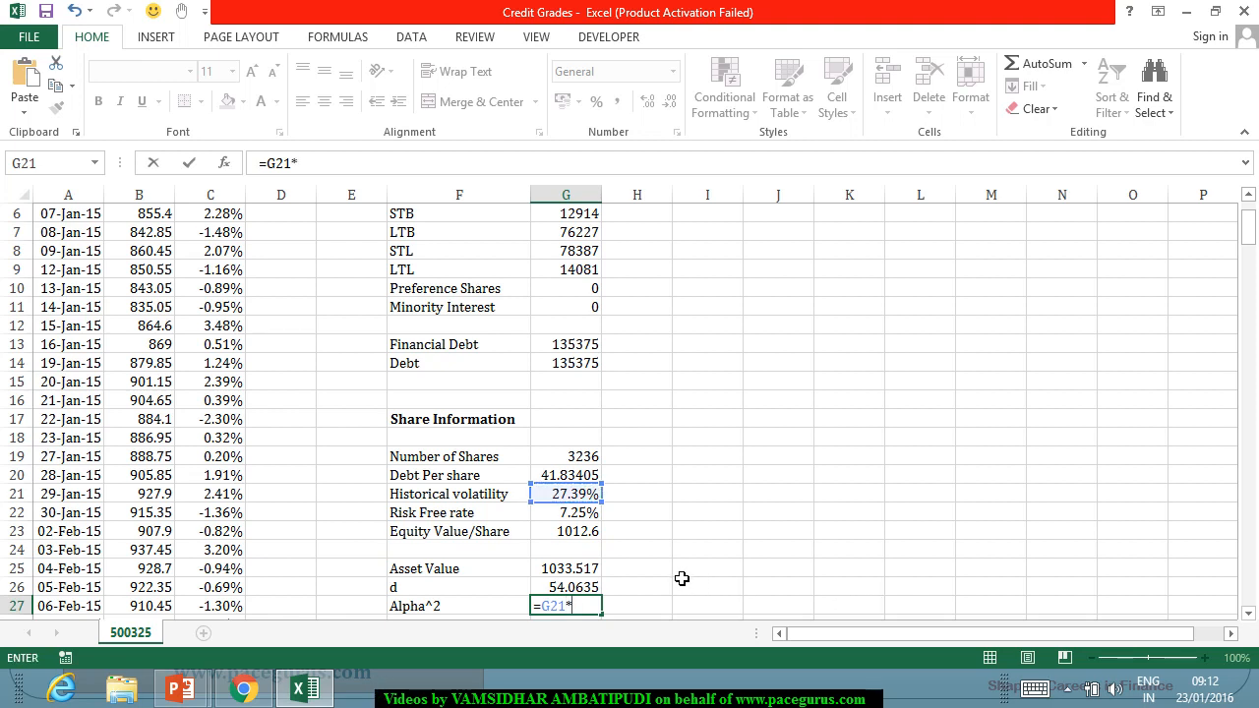
click(579, 532)
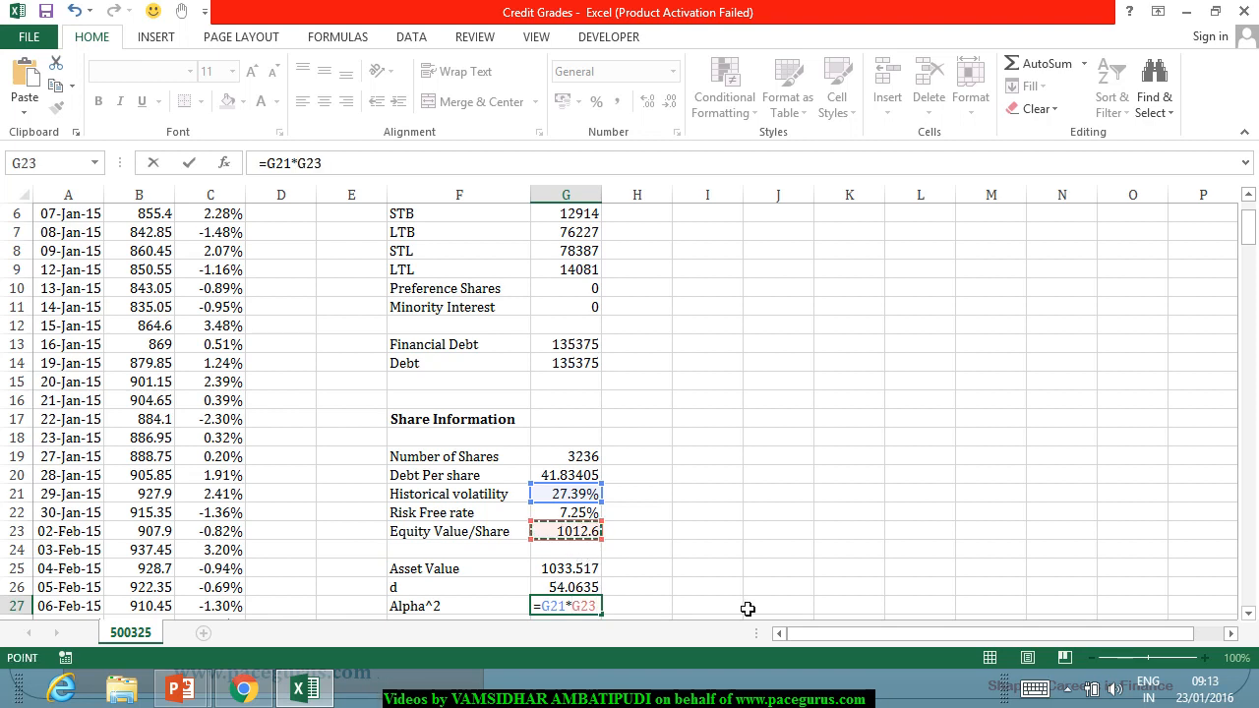
text(/)
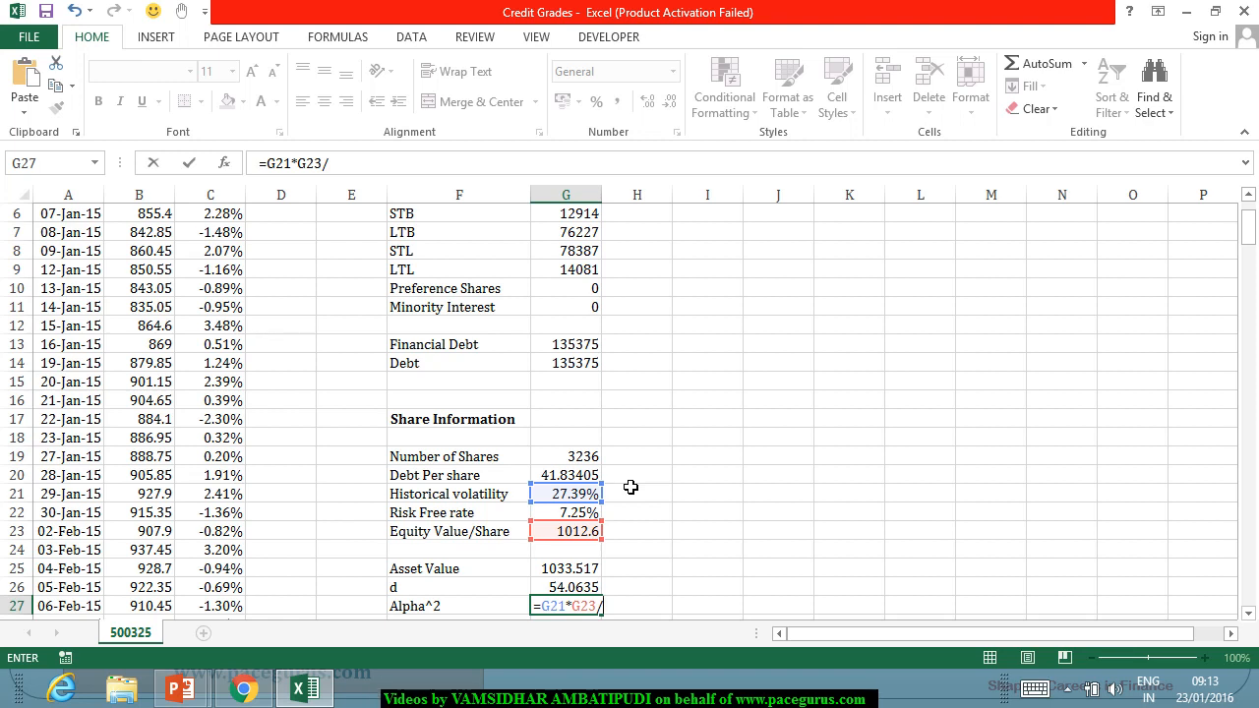
click(569, 571)
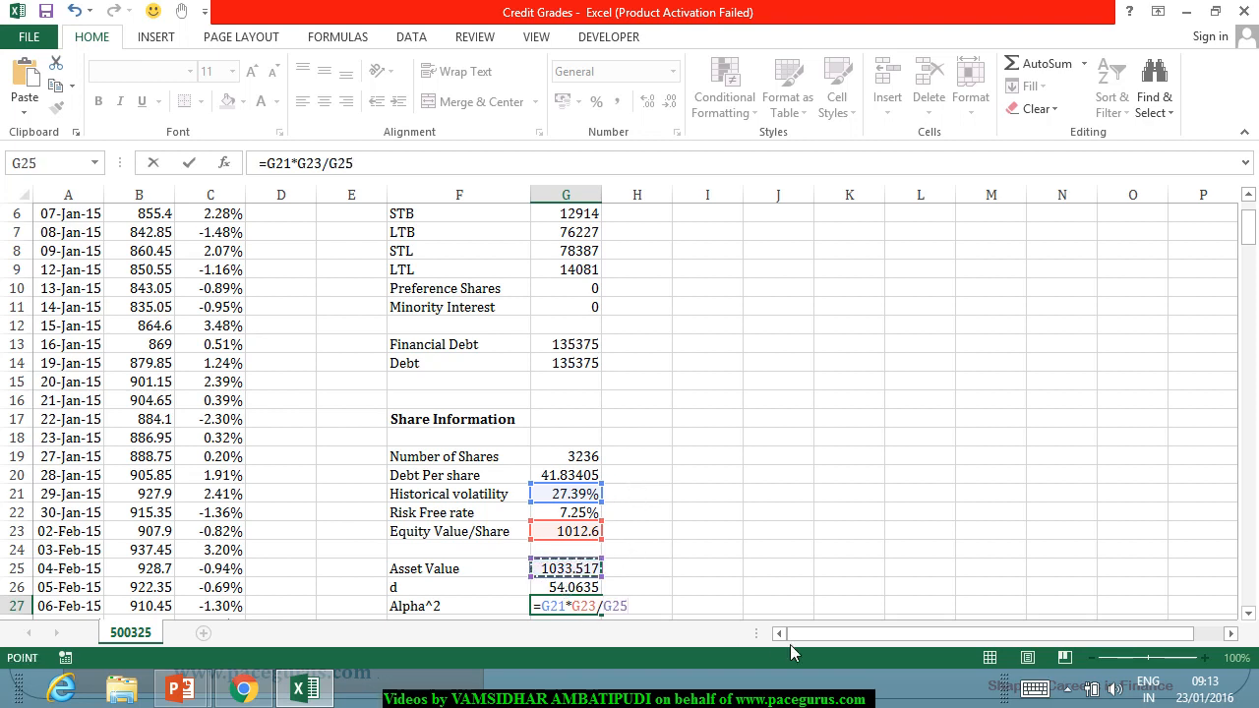
Enclose the G27 expression in parentheses and square it to give =(G21*G23/G25)^2.
click(538, 607)
text(()
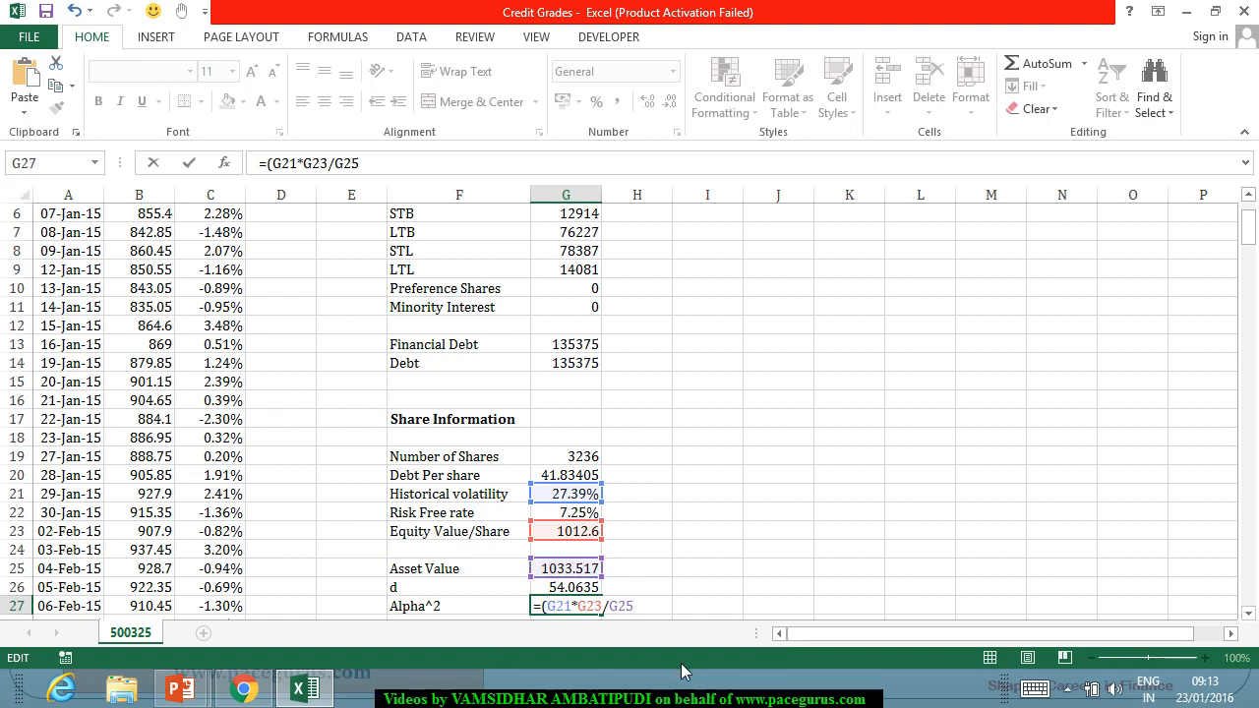
click(656, 609)
text()^2)
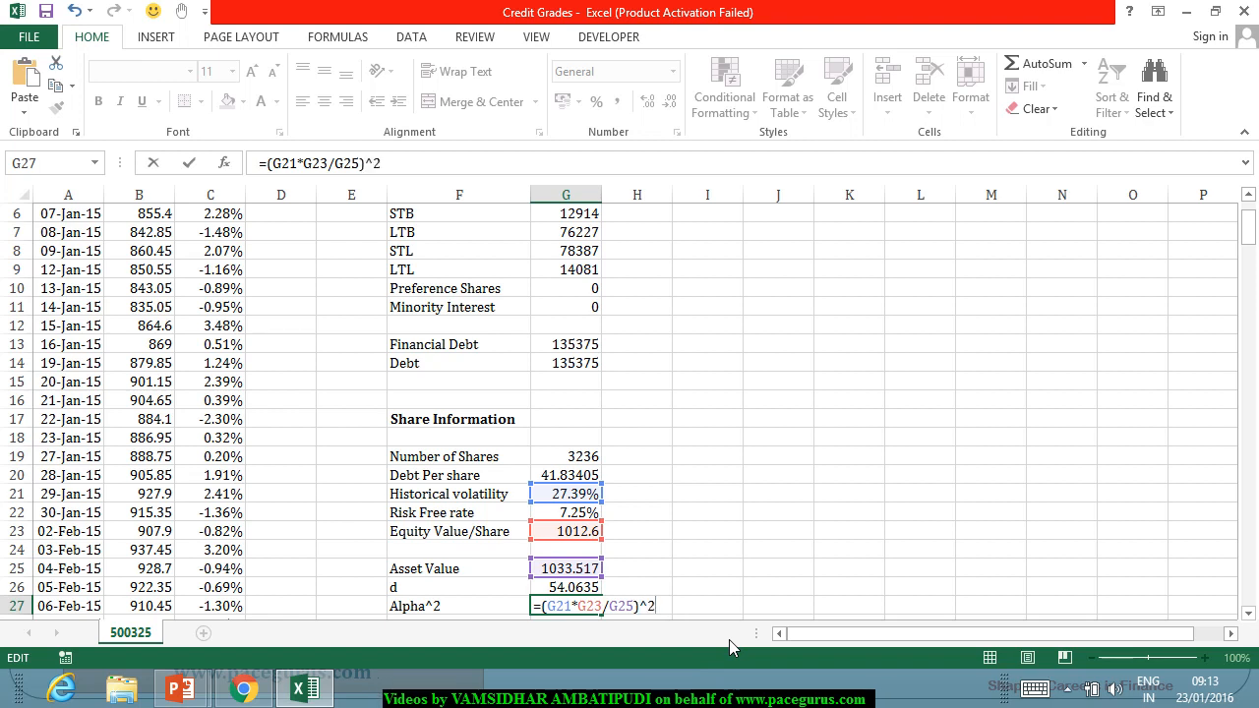
text(+)
Add the squared volatility of recovery to the G27 formula, giving =(G21*G23/G25)^2+G2^2.
scroll(796, 492, up, 2)
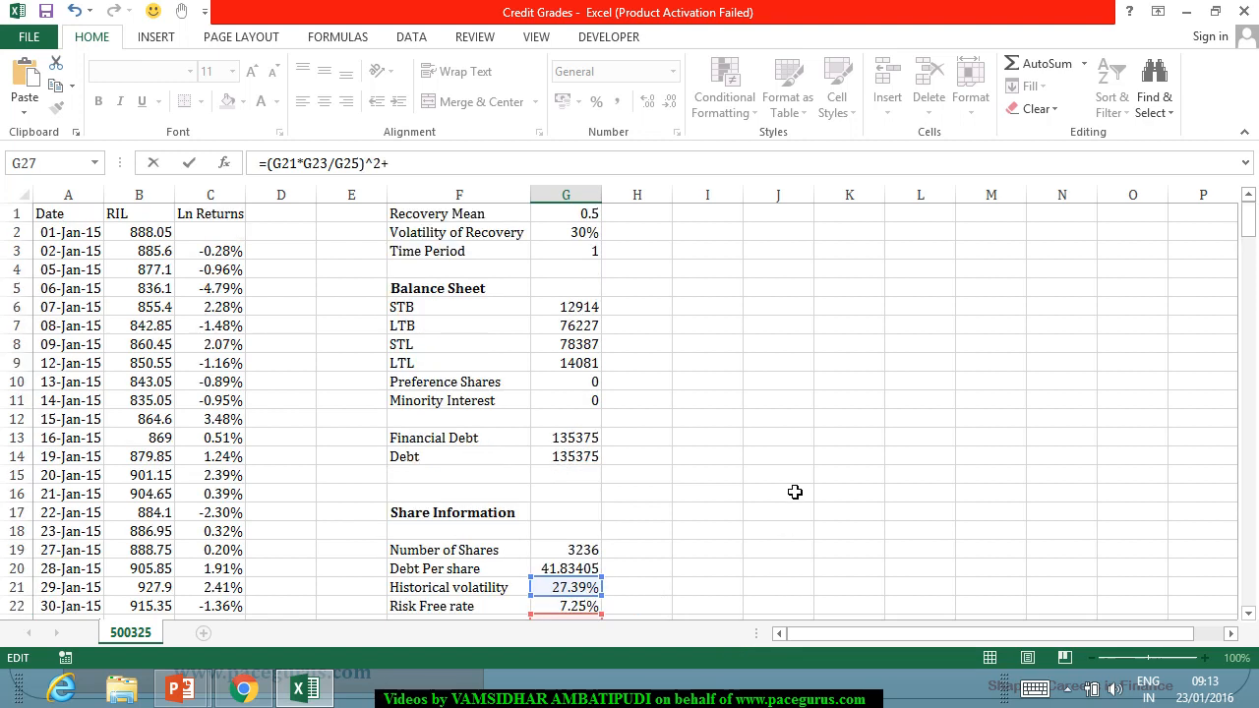
click(588, 240)
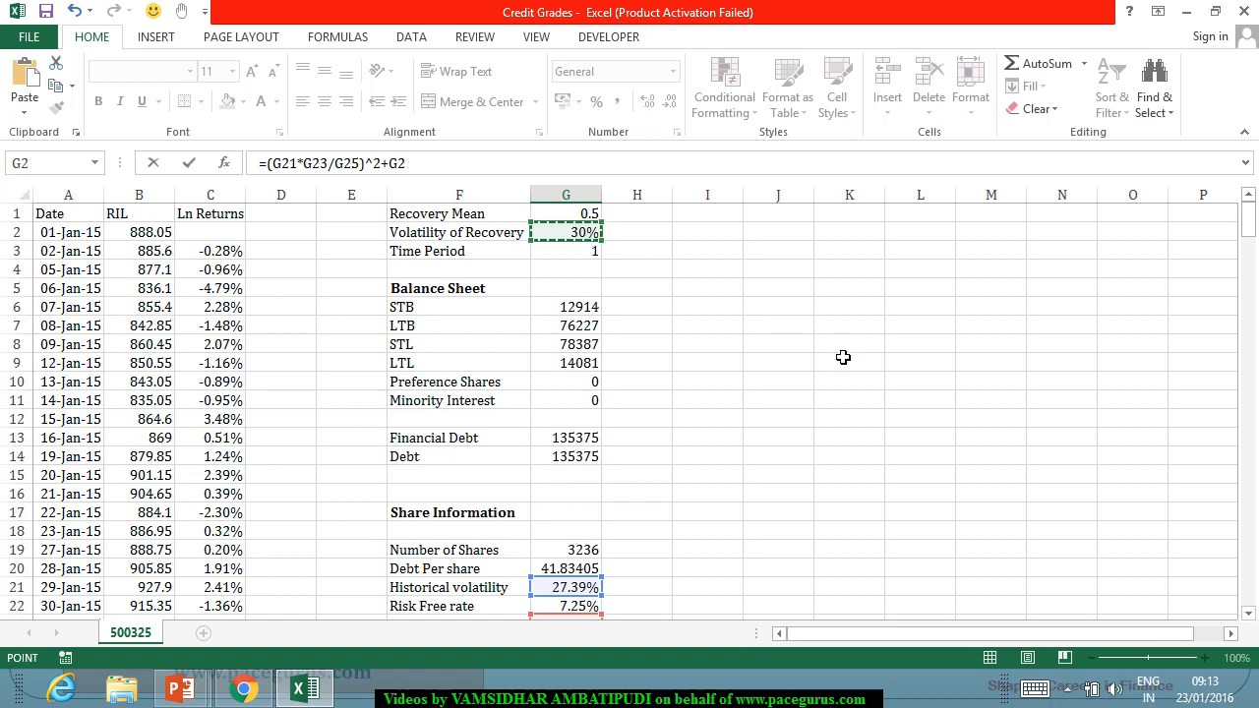
text(^2)
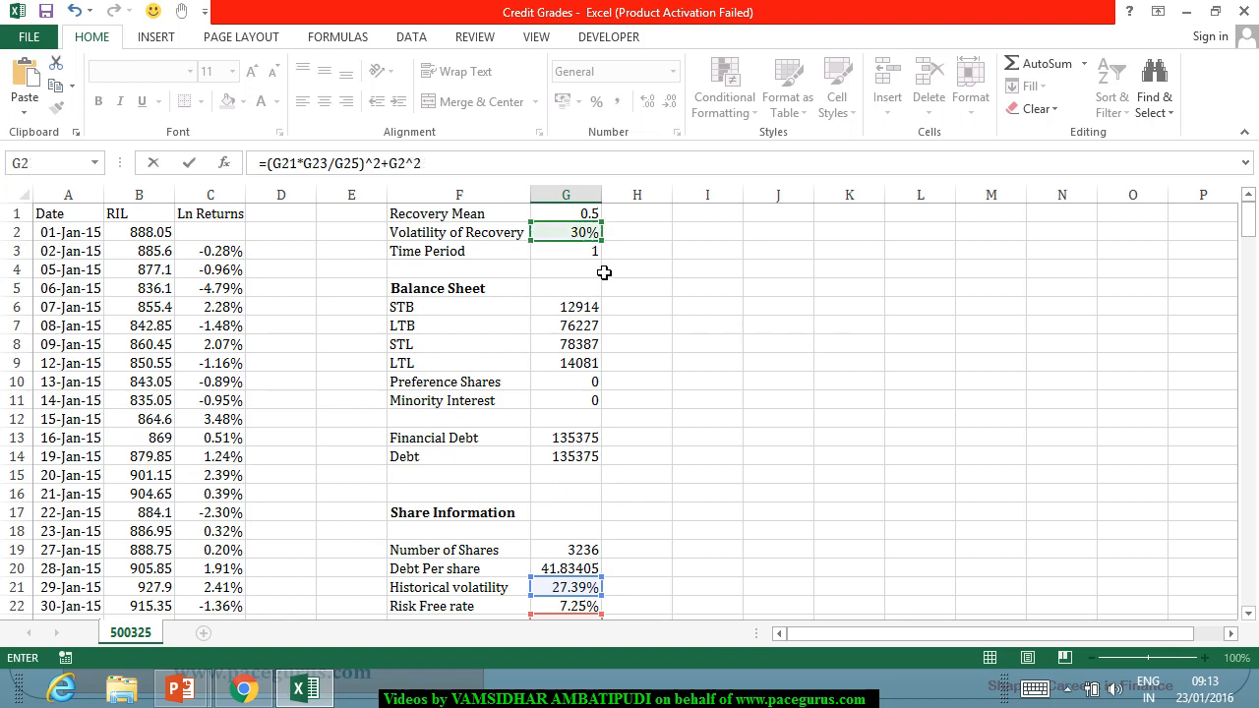
scroll(681, 344, down, 3)
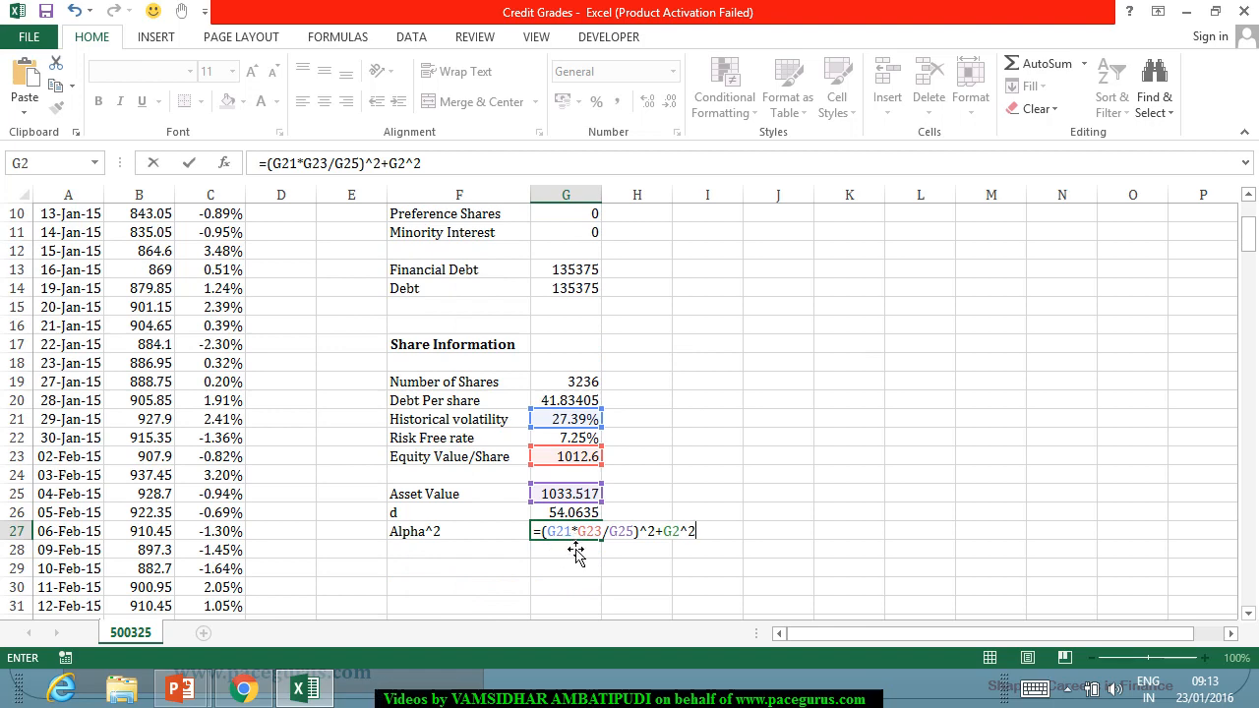
Switch to the PowerPoint slide and handwrite the volatility relation σE·Et = σ·At·N(d1), starting a second line with σE.
key(alt+Tab)
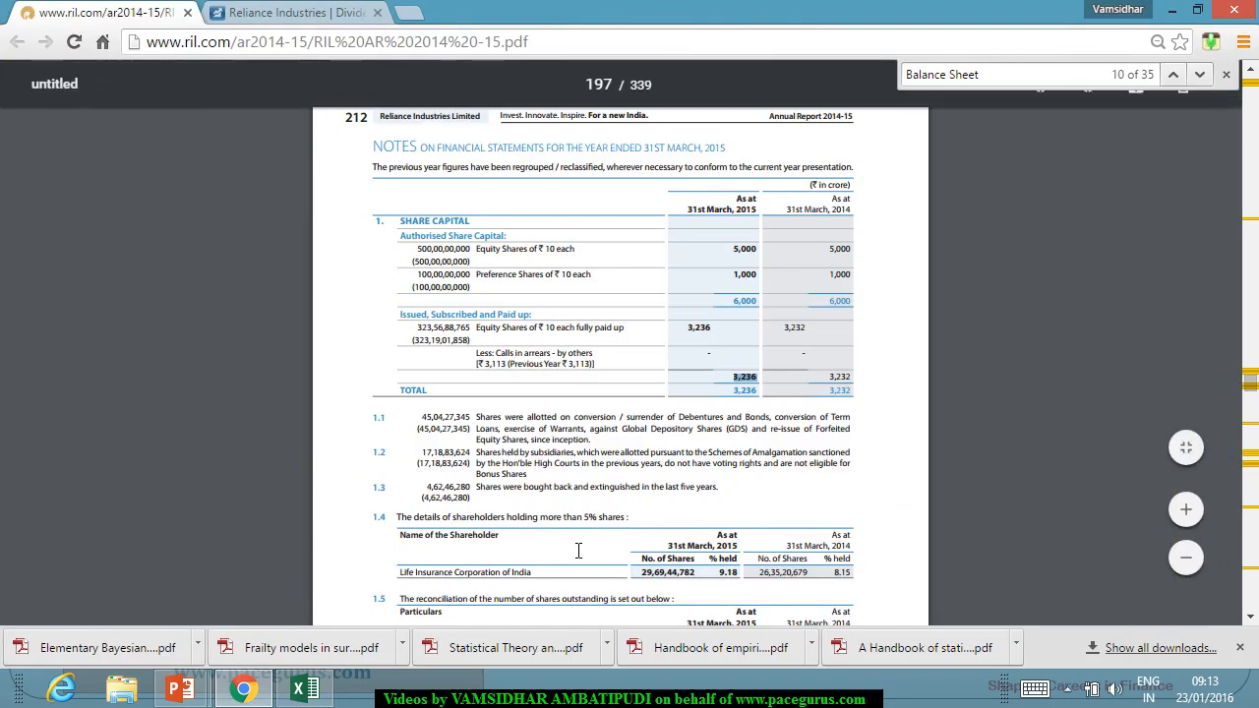
key(alt+Tab)
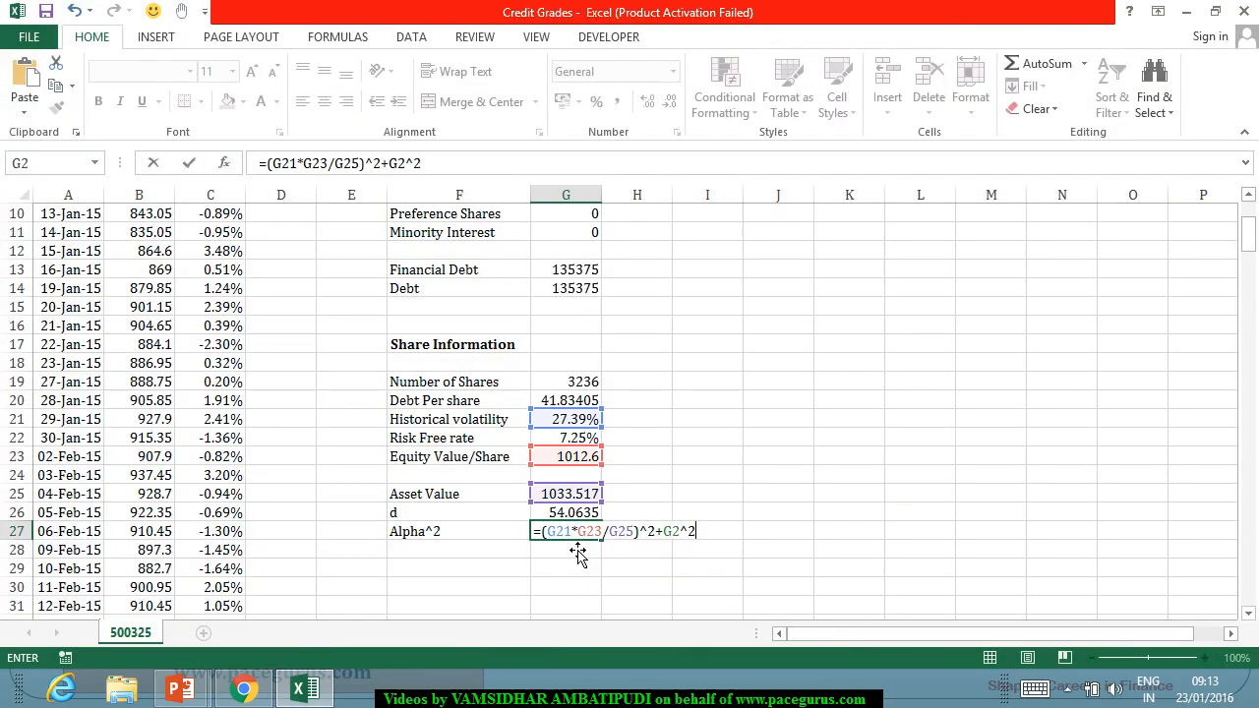
key(alt+Tab)
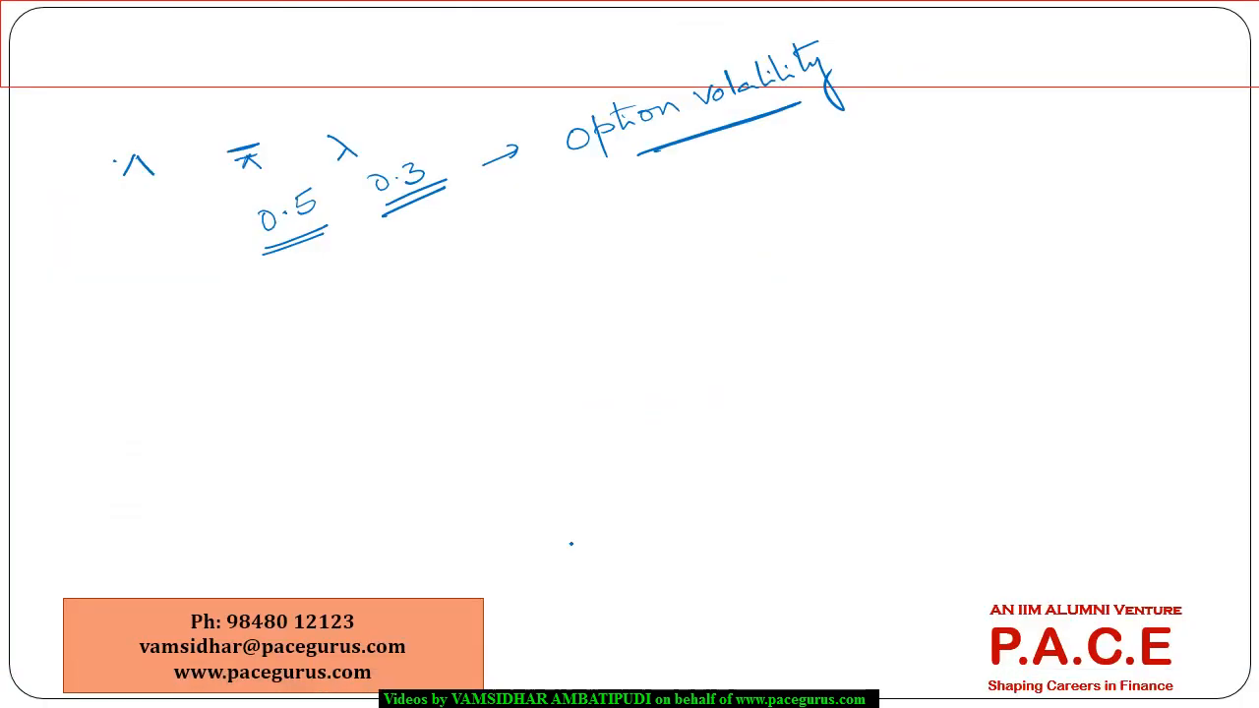
drag(495, 341, 493, 349)
drag(537, 310, 571, 311)
click(559, 314)
drag(557, 306, 620, 276)
click(583, 298)
drag(601, 278, 642, 281)
click(671, 253)
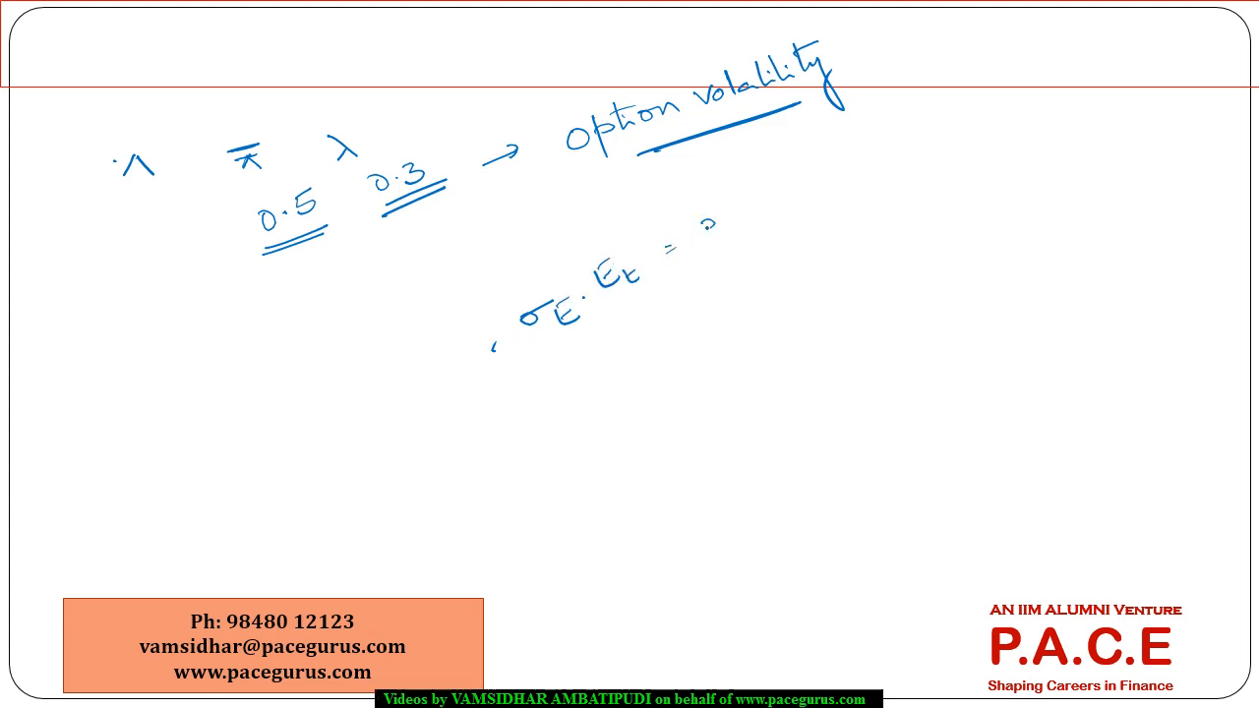
mouse_move(741, 203)
mouse_down()
mouse_move(795, 157)
mouse_move(835, 151)
mouse_up()
click(773, 180)
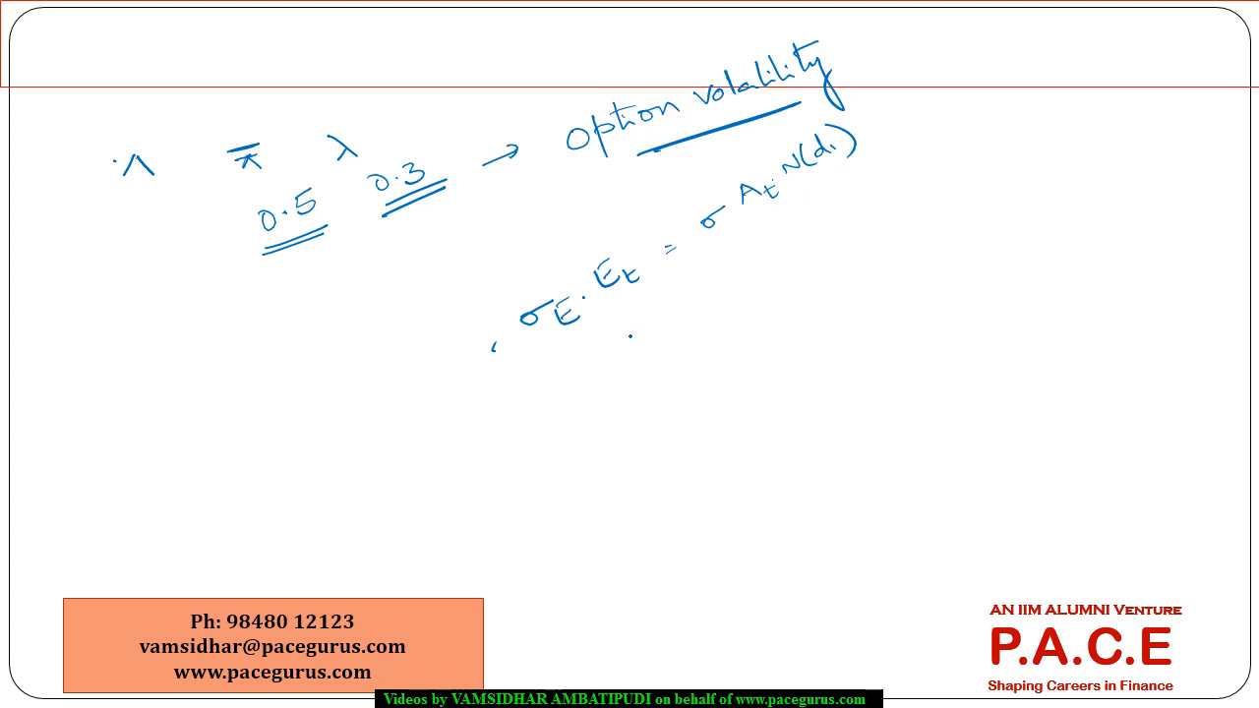
mouse_move(631, 347)
mouse_down()
mouse_move(626, 356)
mouse_move(647, 335)
mouse_move(678, 345)
mouse_up()
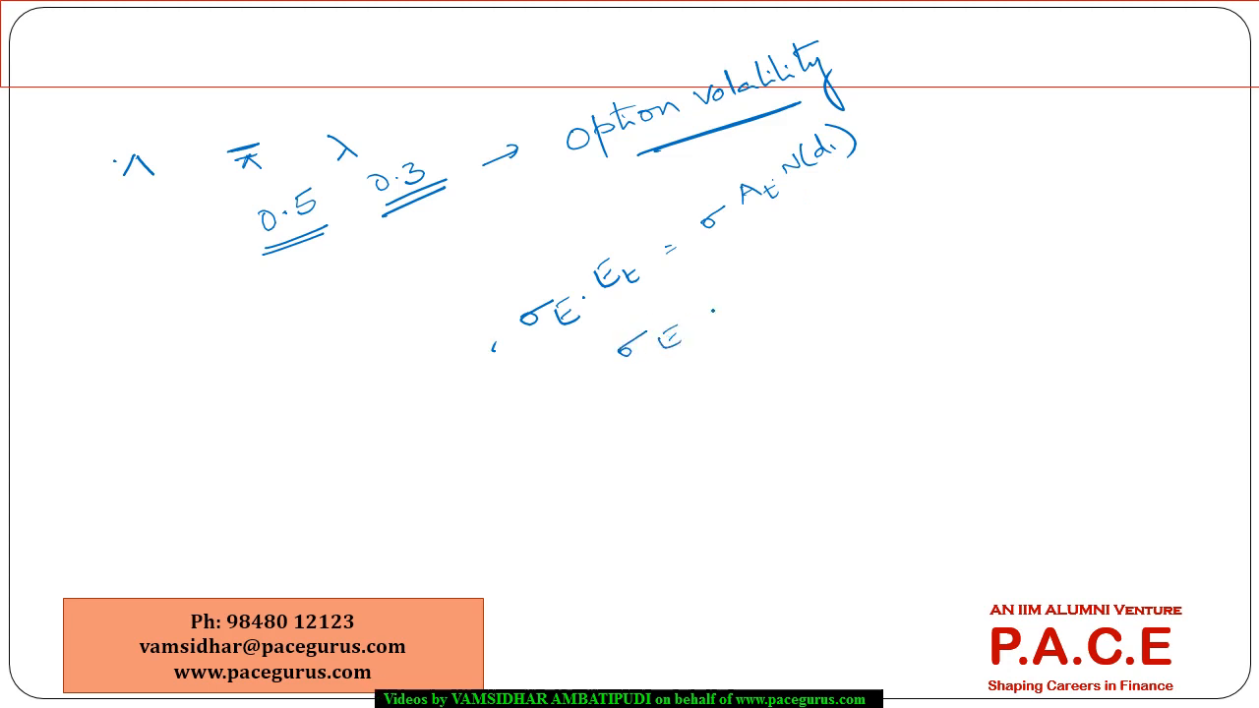
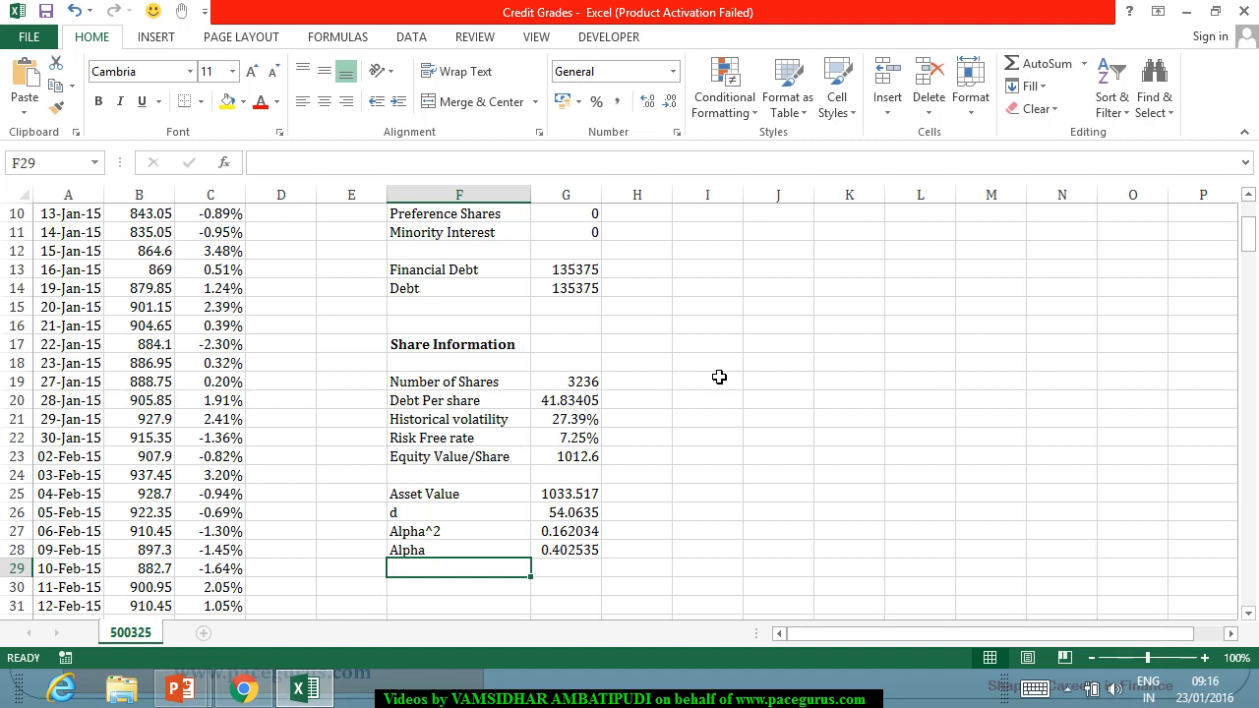
Label cell F30 as "Probability of Survival", leaving row 29 blank below Alpha.
key(Down)
text(P)
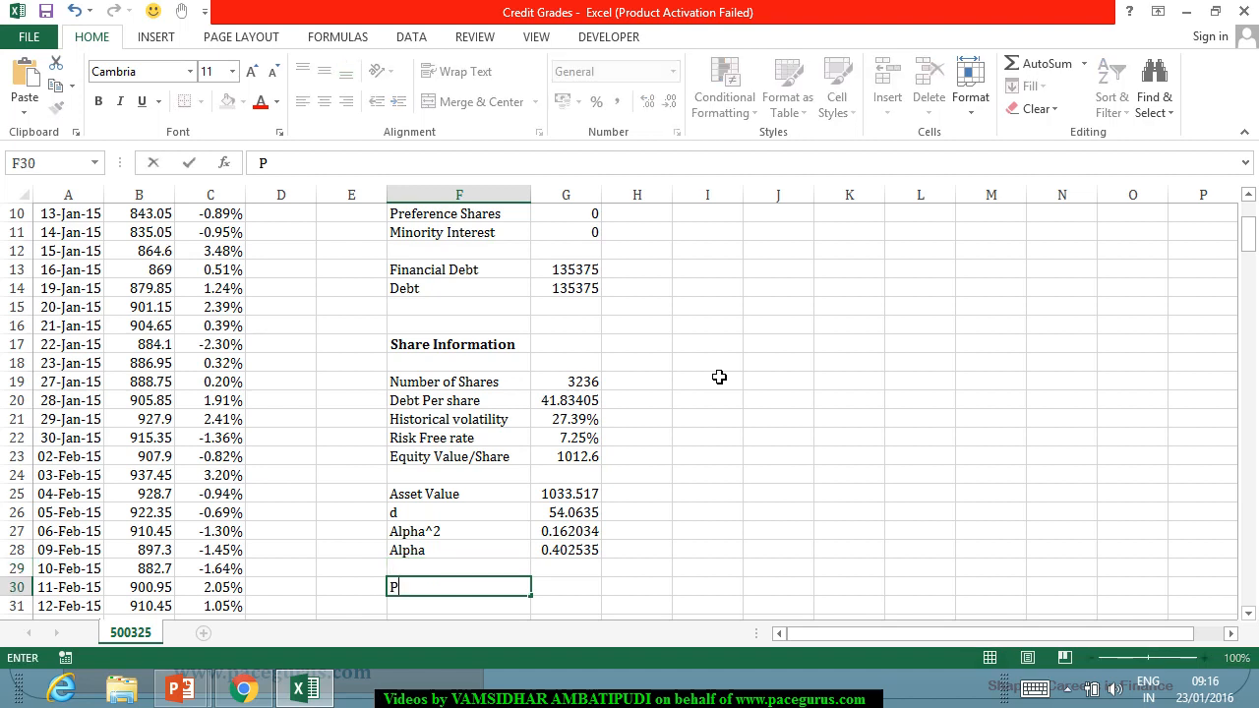
text(robability )
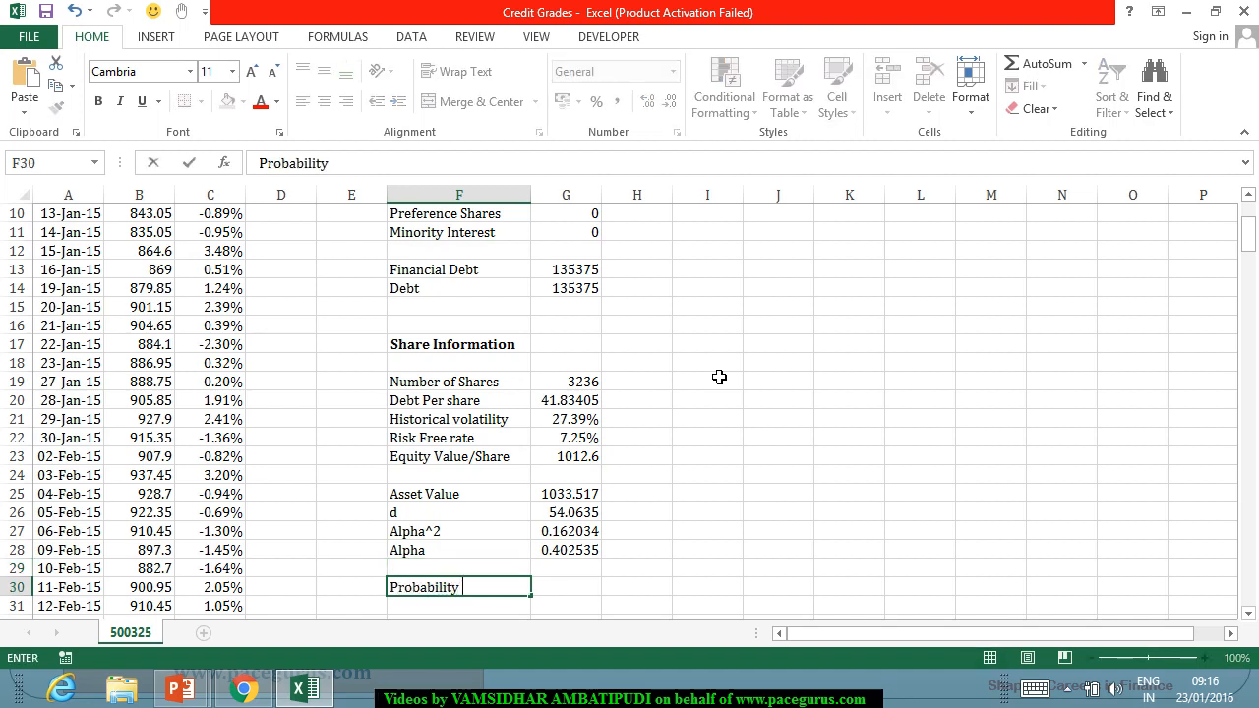
text(of Surviv)
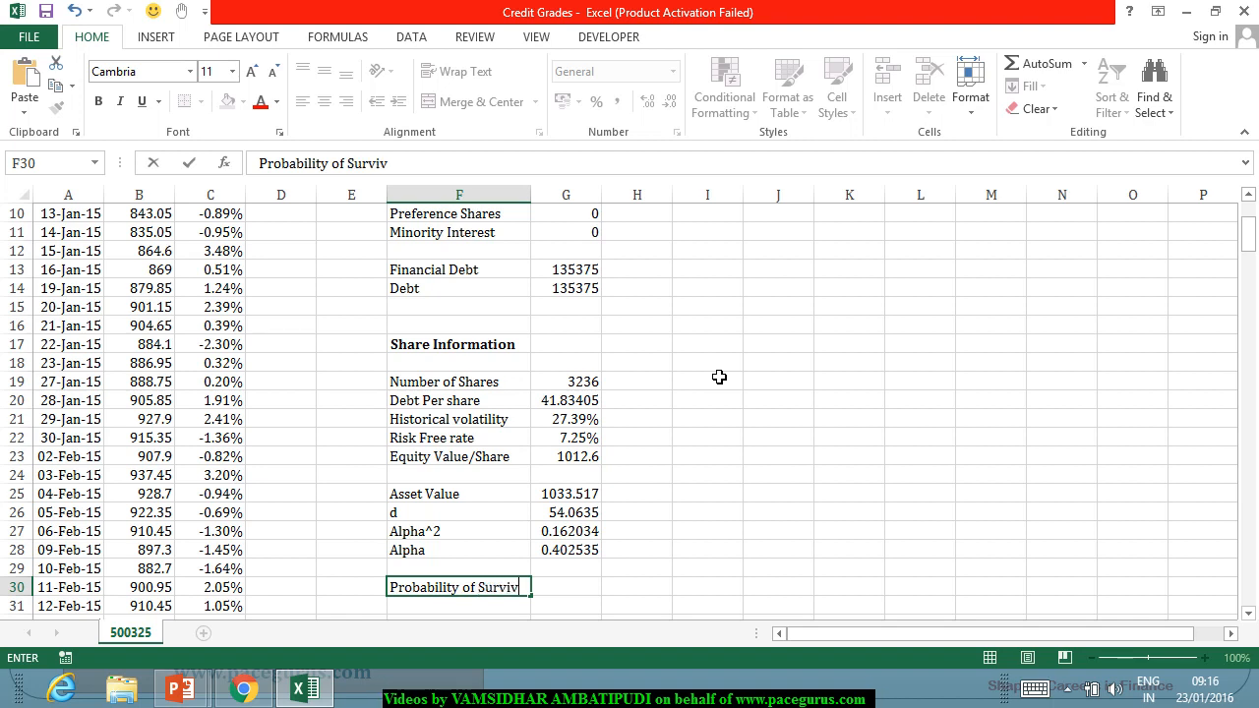
text(al)
key(Tab)
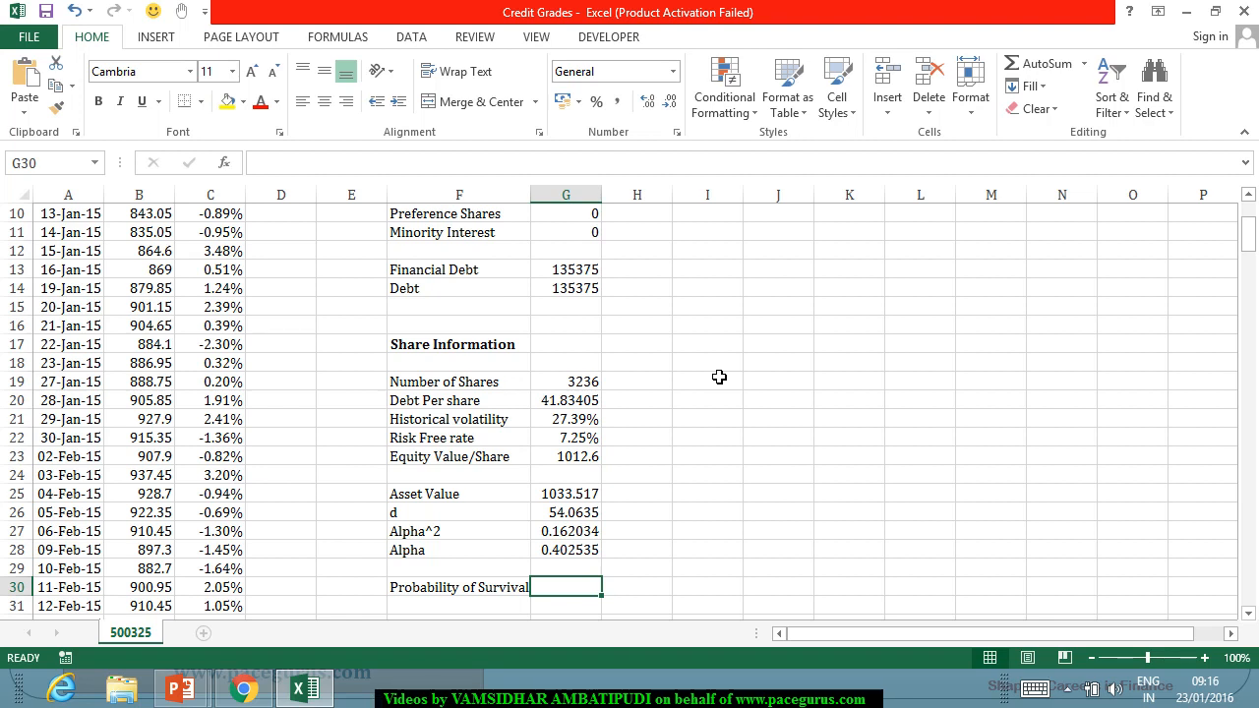
Start the Probability of Survival formula in G30 with the standard normal distribution of minus half Alpha, =NORM.S.DIST(-G28/2.
text(=norm)
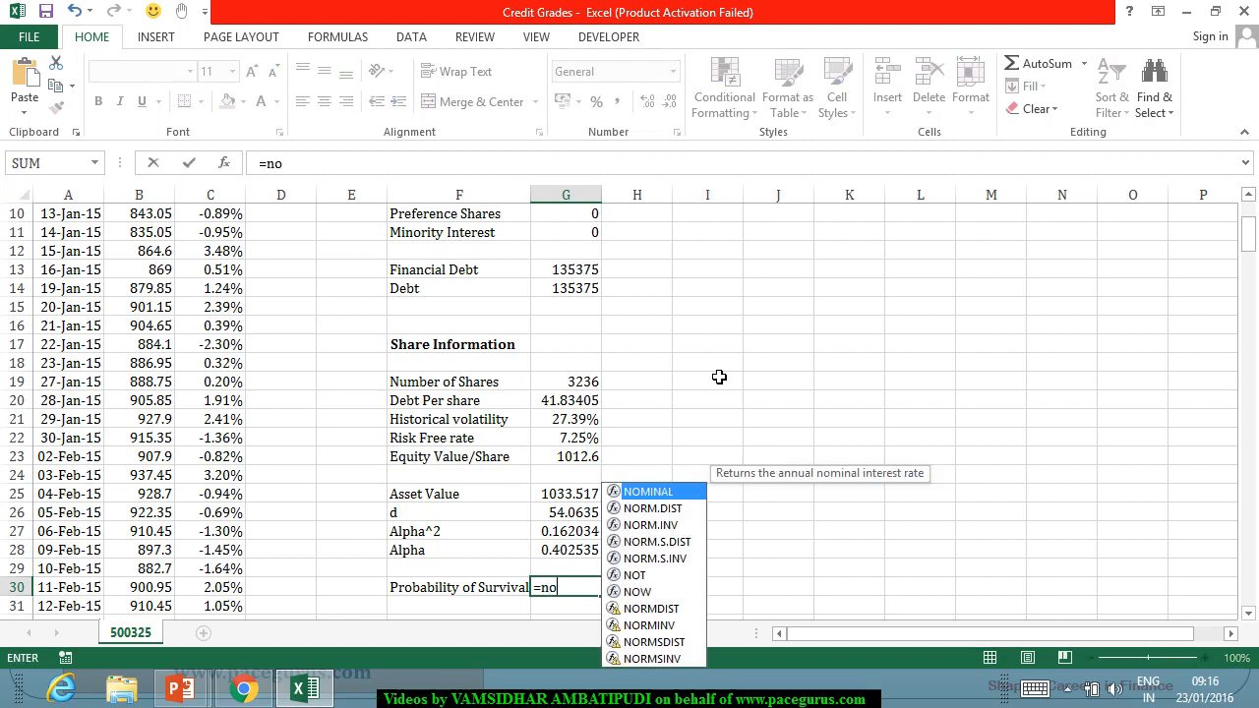
key(Down)
key(Down)
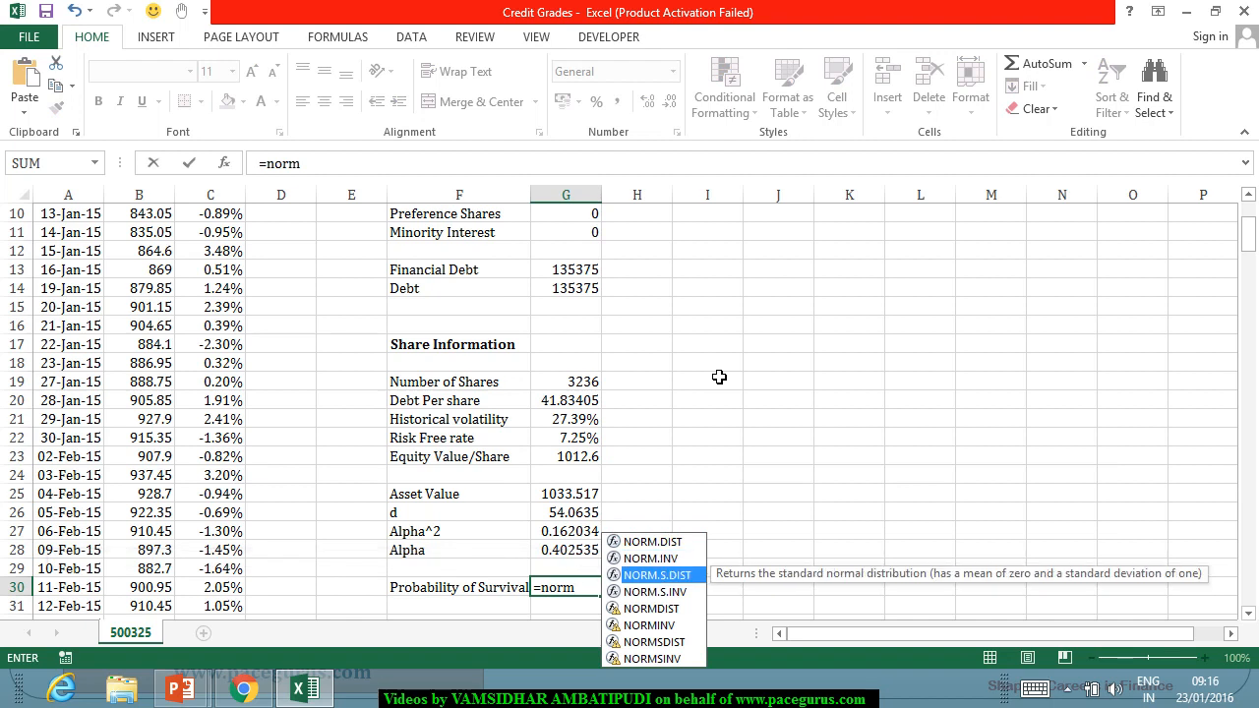
key(Tab)
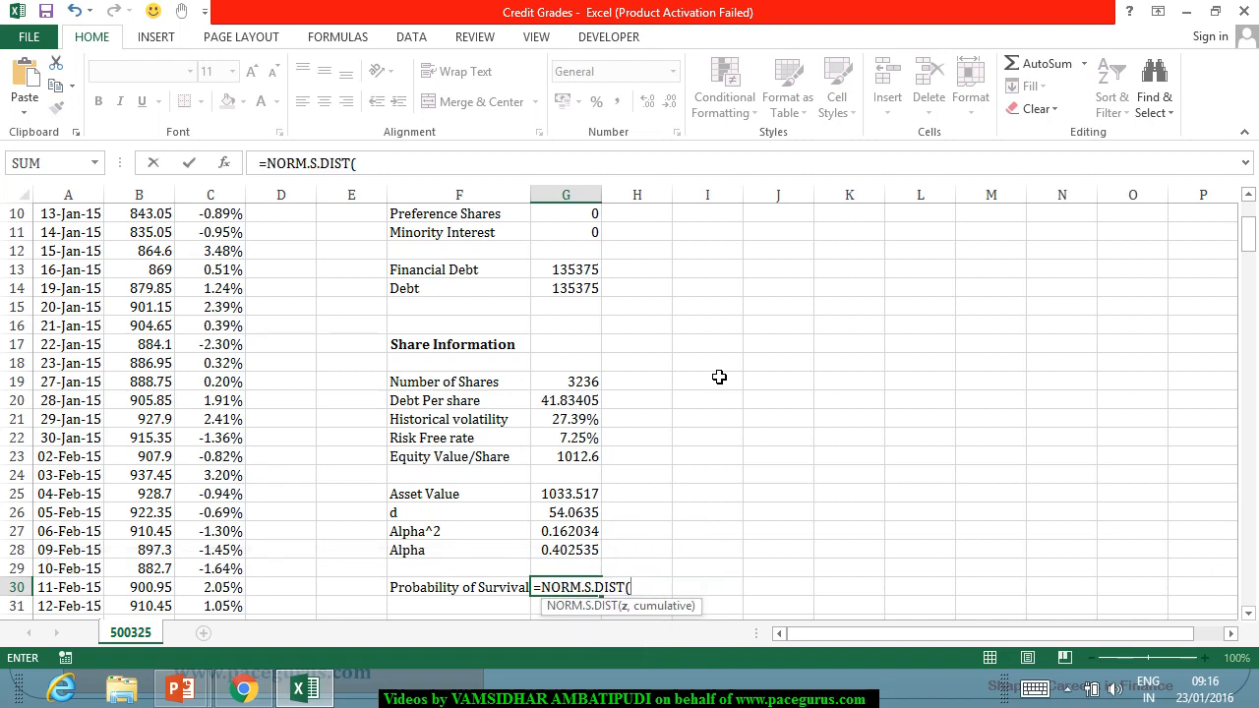
text(-)
click(574, 558)
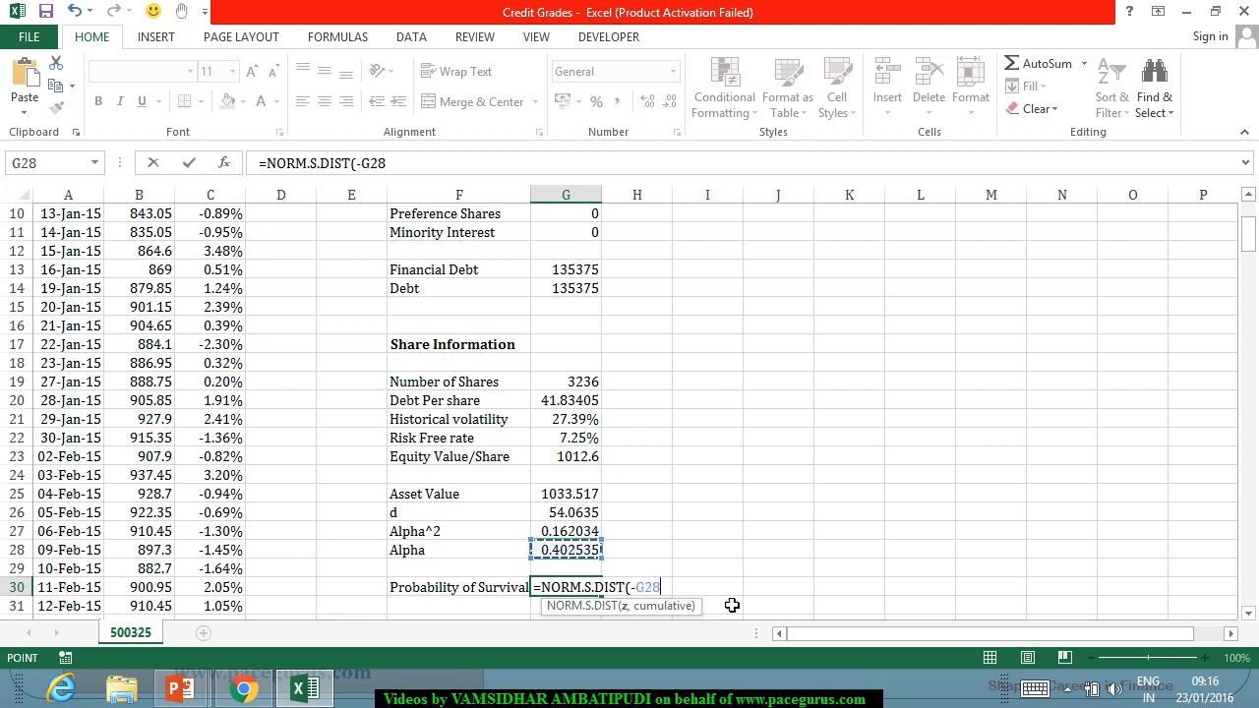
text(/2+)
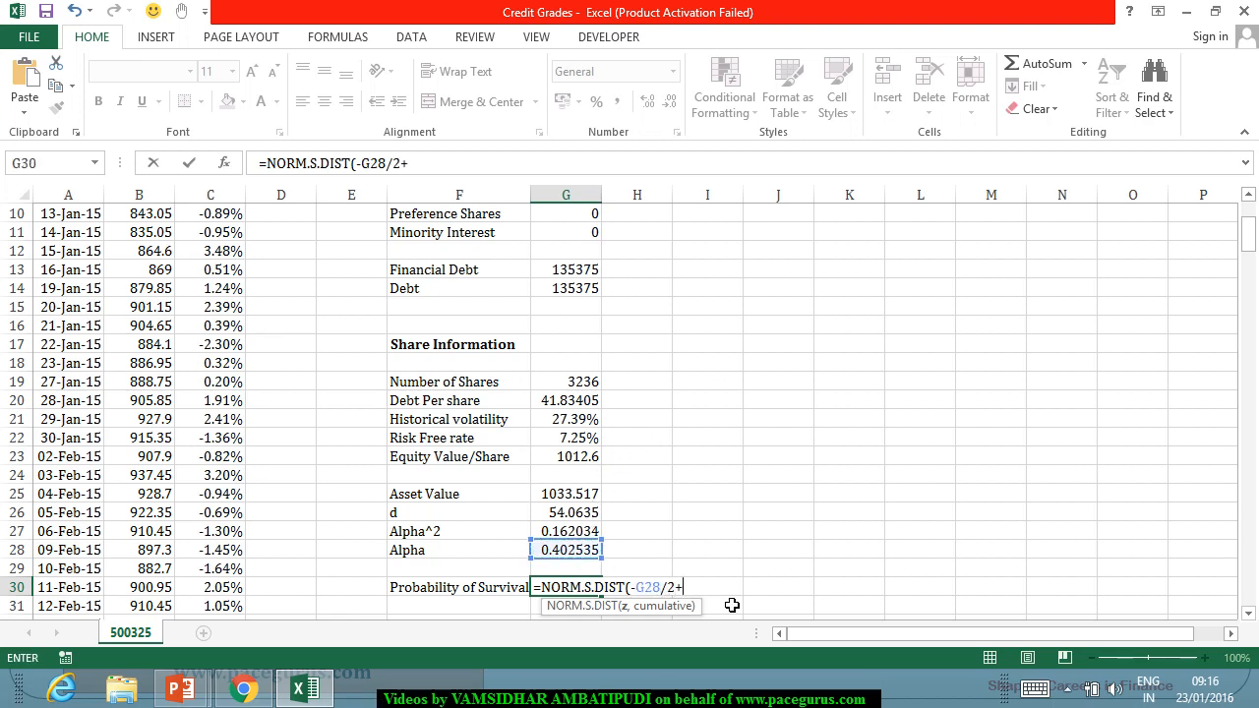
text(ln)
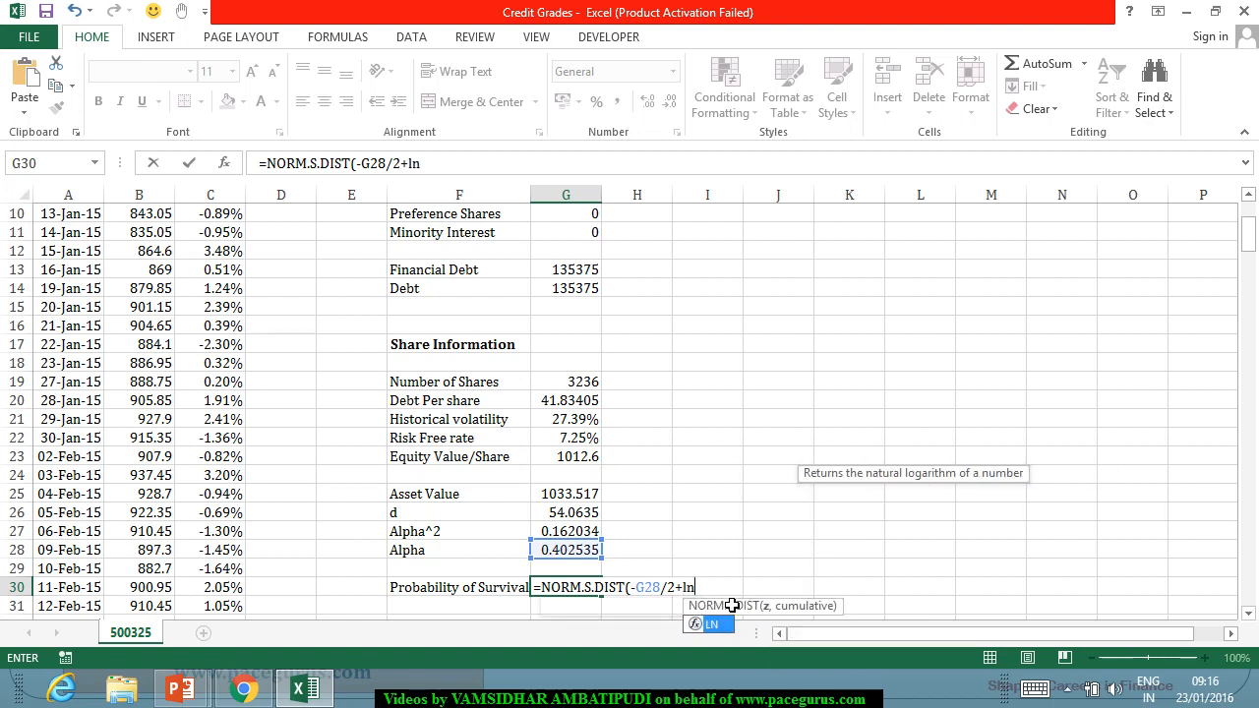
text(()
Add the natural log of d over Alpha to the first normal term in G30 and close it, +LN(G26)/G28).
click(568, 518)
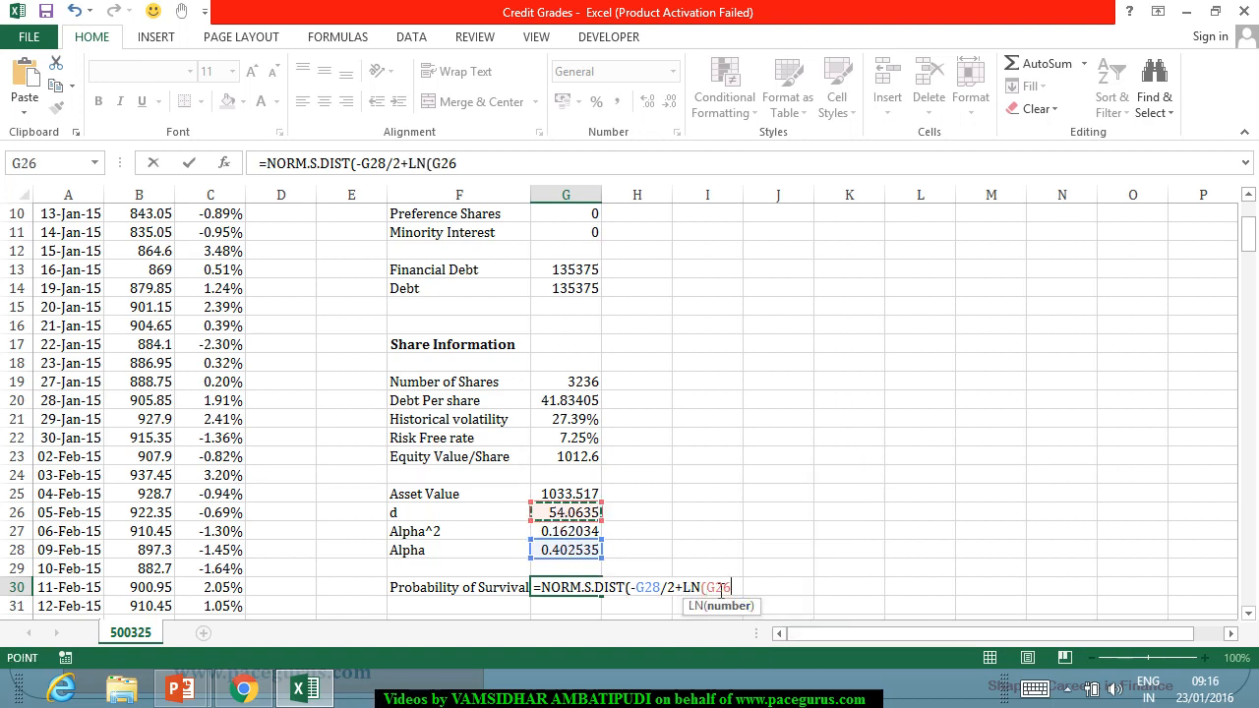
text()/)
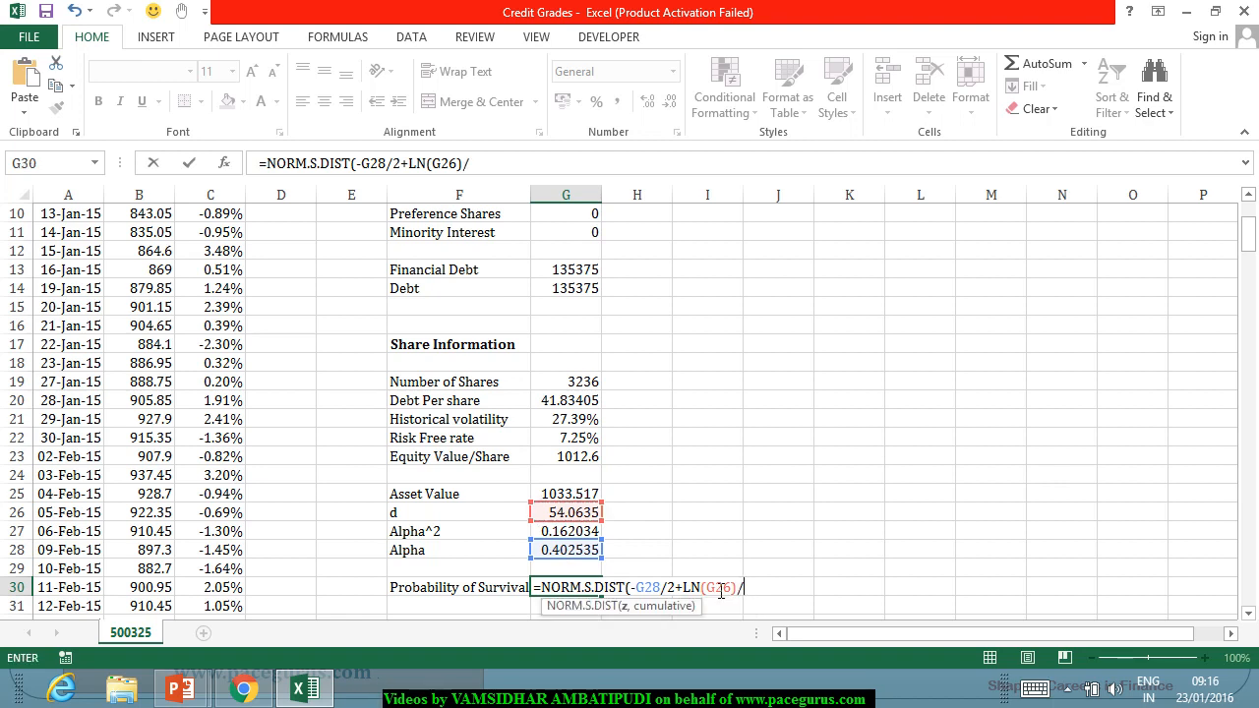
click(546, 553)
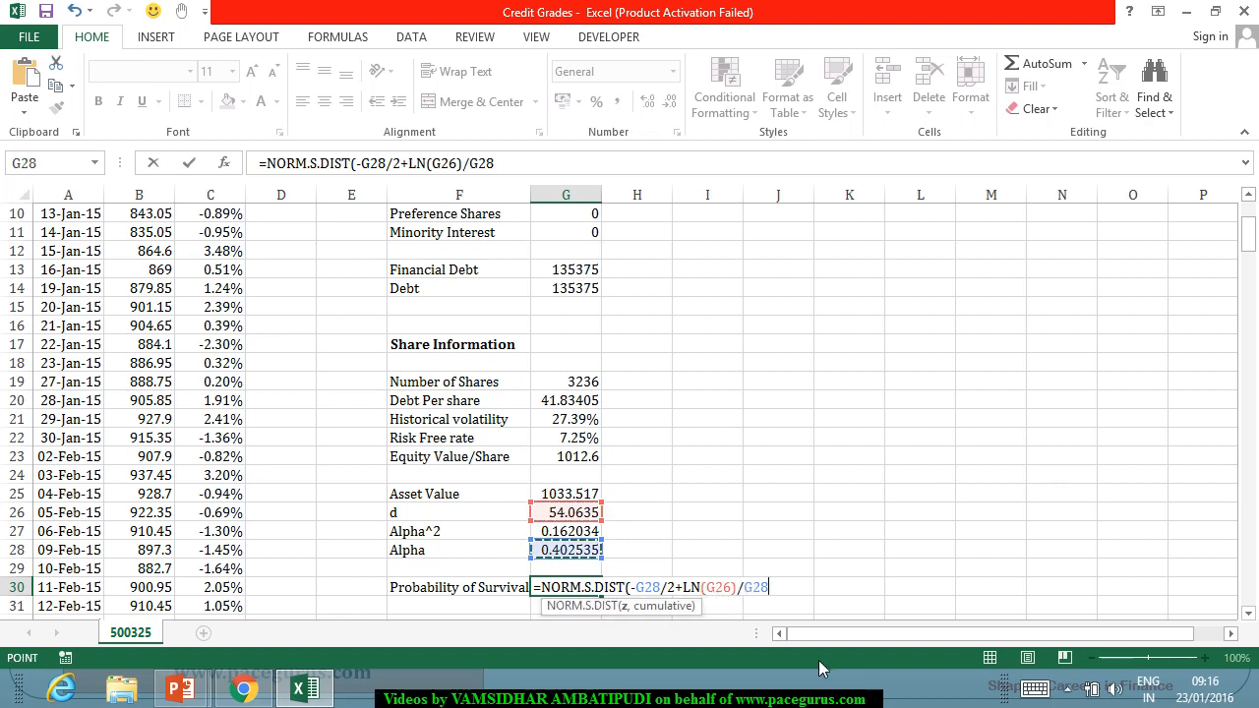
text()-)
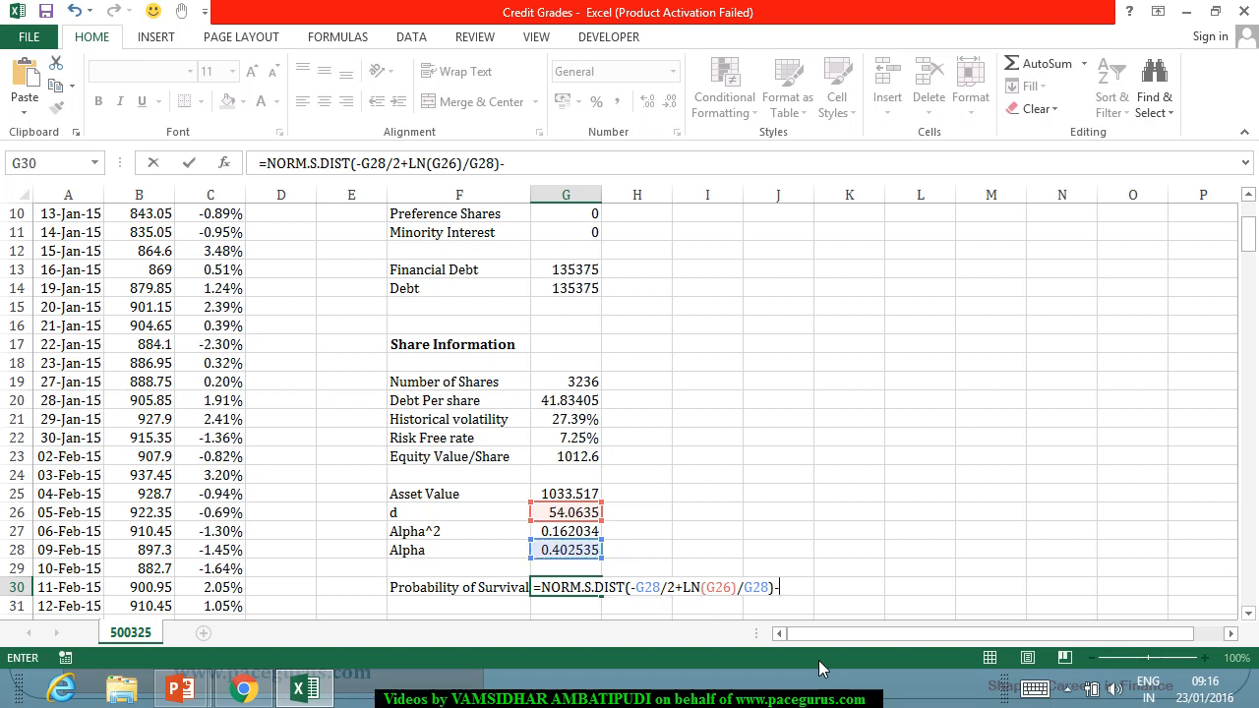
Subtract d times a second standard normal distribution starting with minus half Alpha, extending G30 with -G26*NORM.S.DIST(-G28/2.
click(567, 516)
text(*nor)
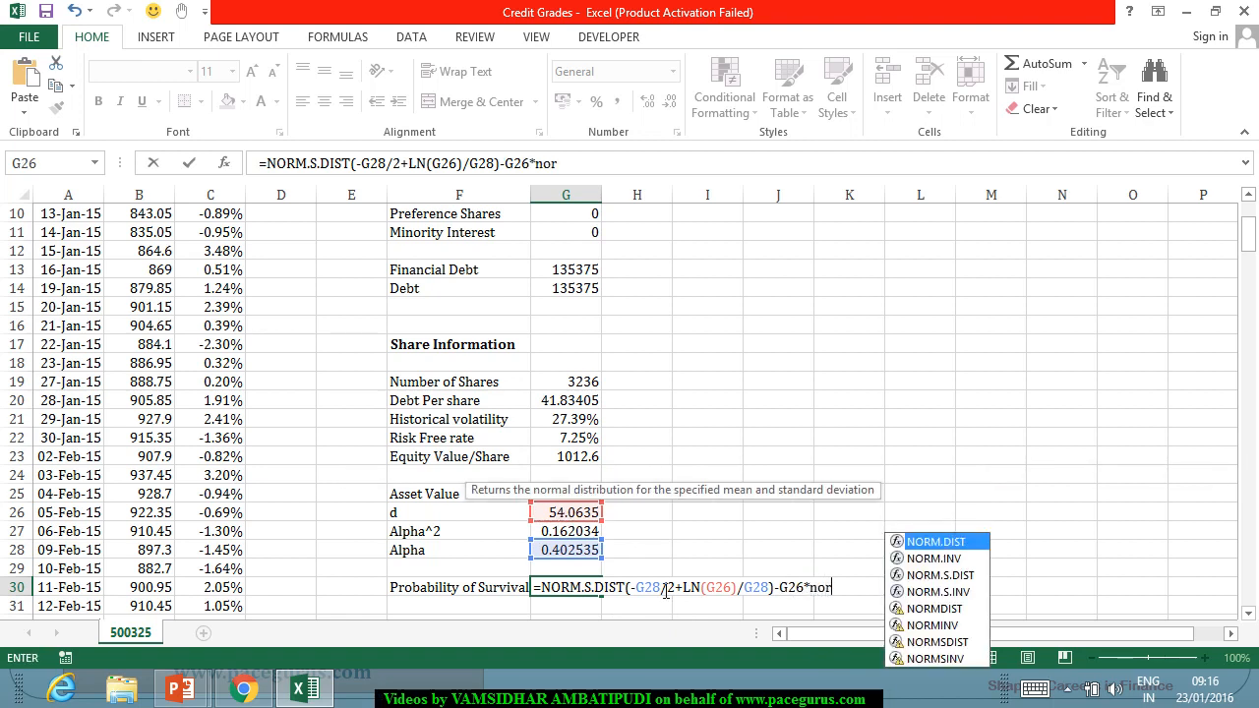
key(Down)
key(Down)
key(Tab)
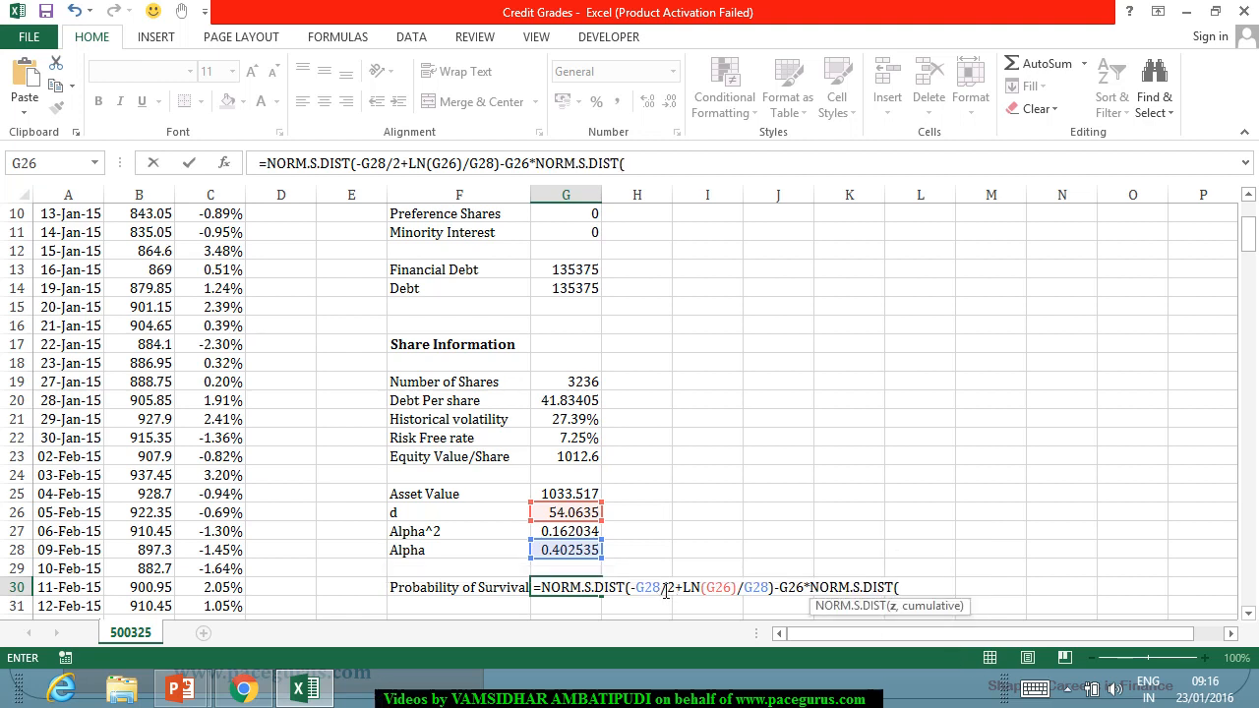
text(-)
click(590, 553)
text(/2)
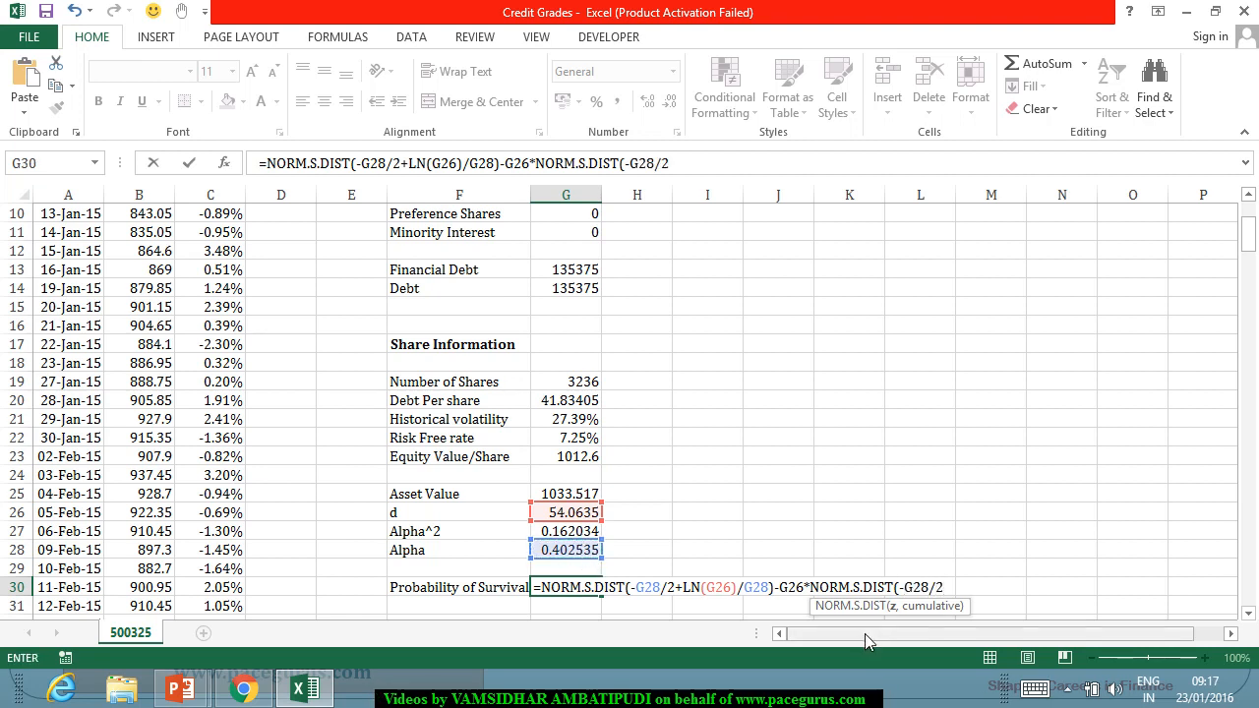
text(-ln)
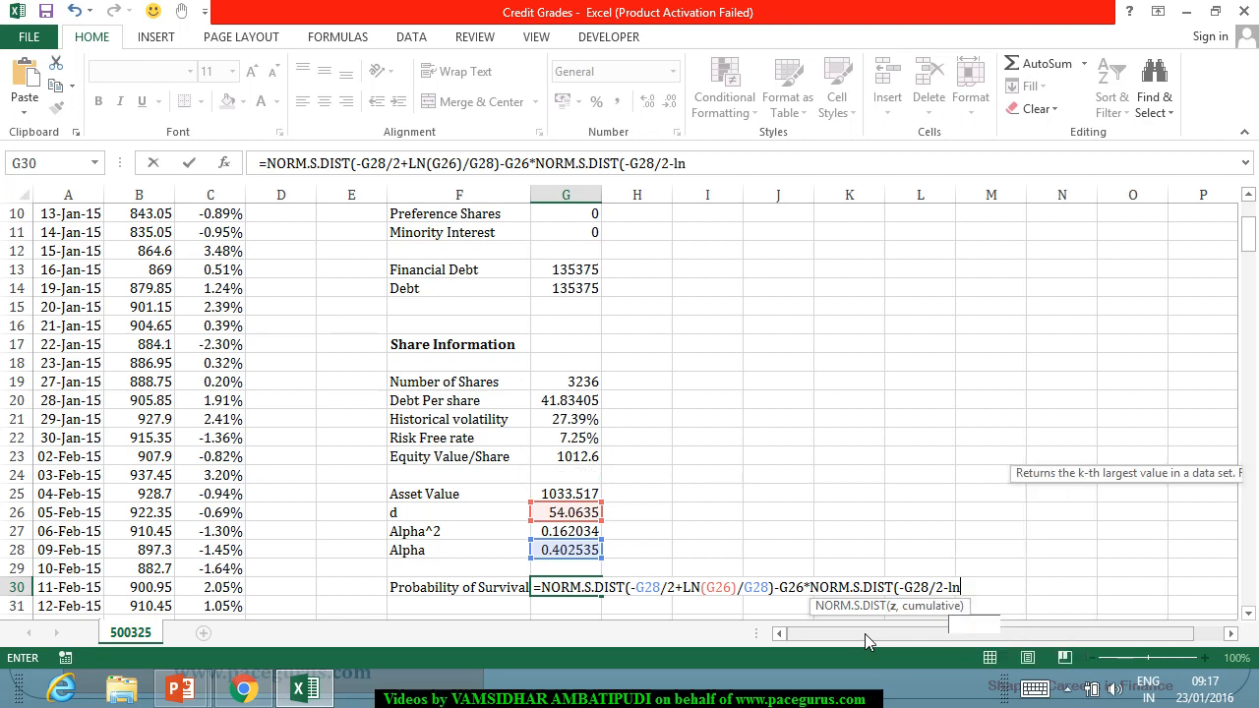
Complete the second normal term in G30 with -LN(G26)/G28) and try to enter the formula.
key(Tab)
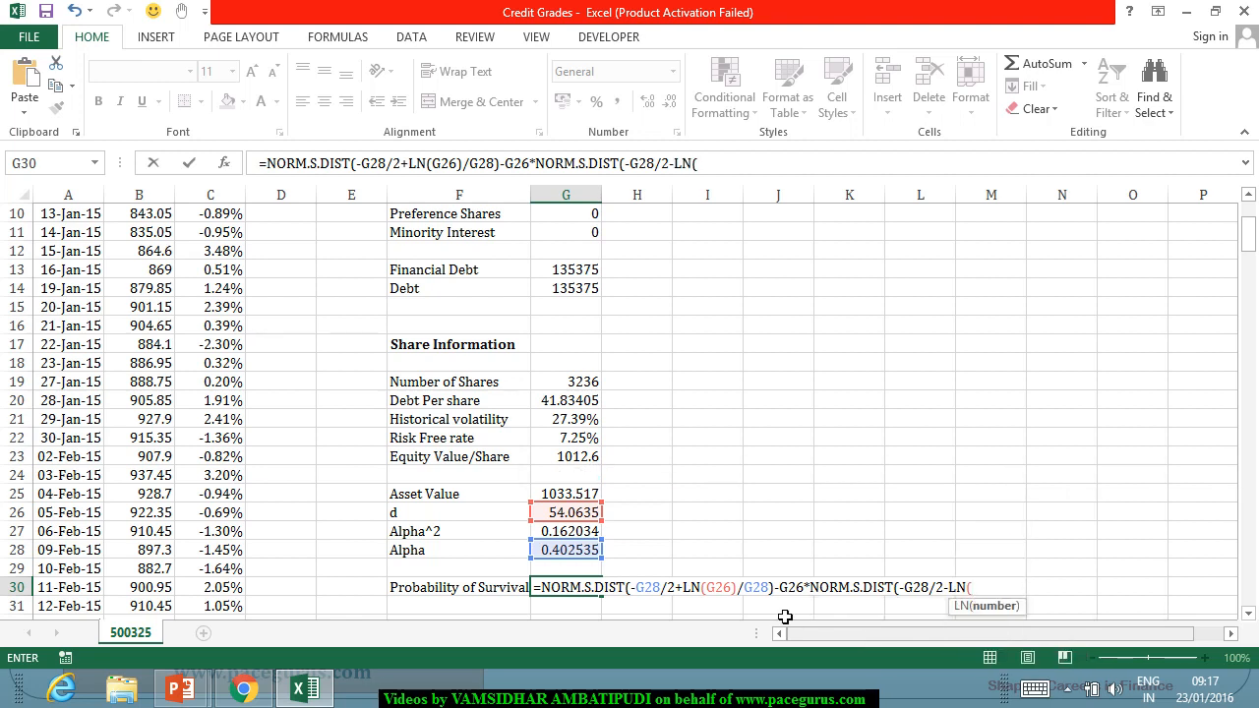
click(568, 515)
text()/)
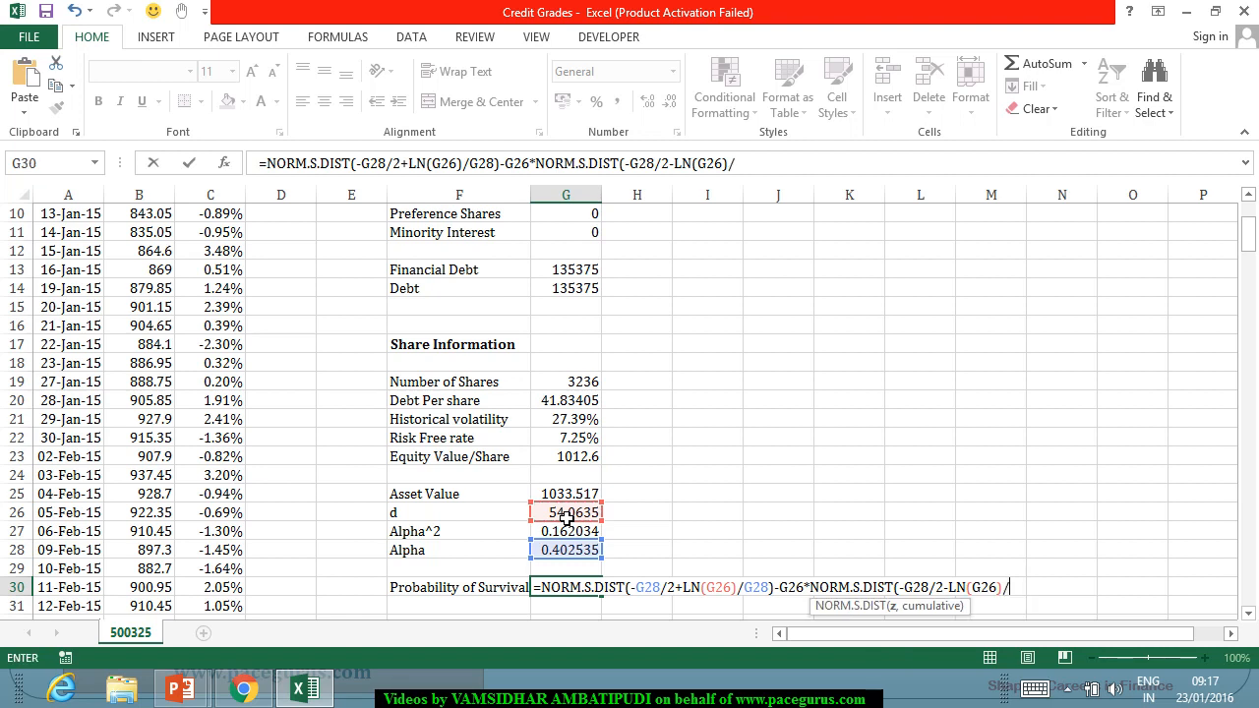
click(567, 557)
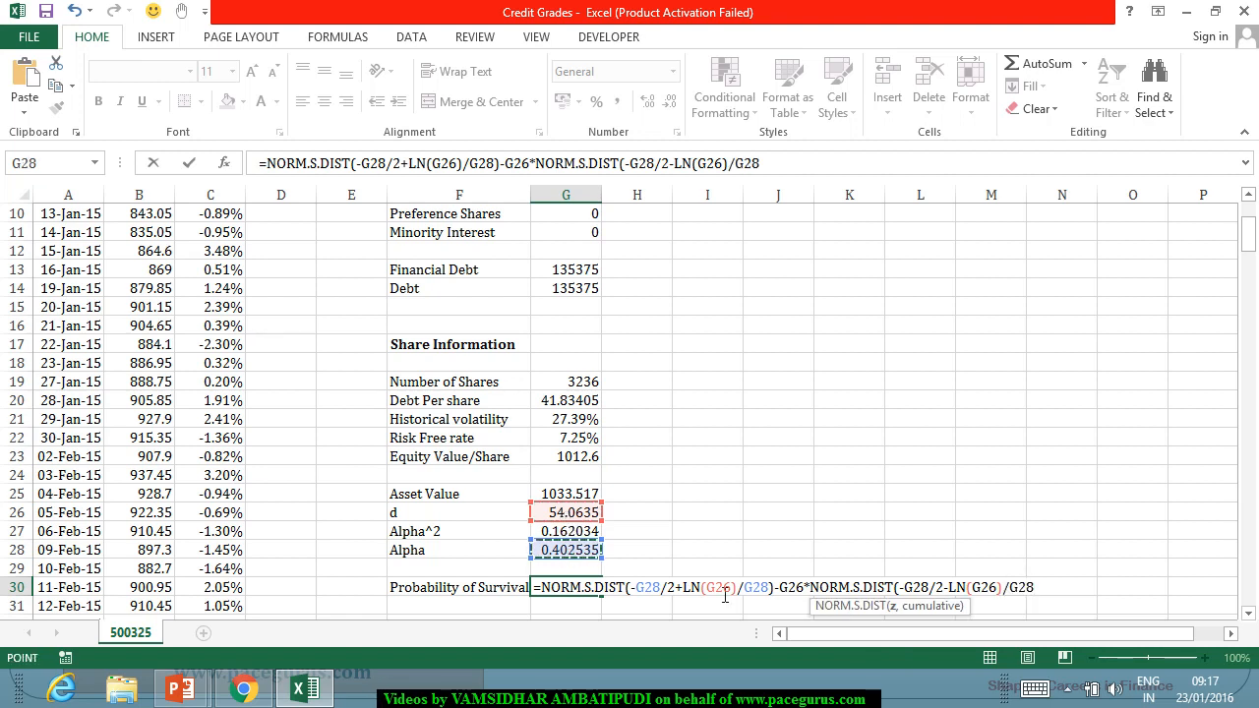
text())
key(Return)
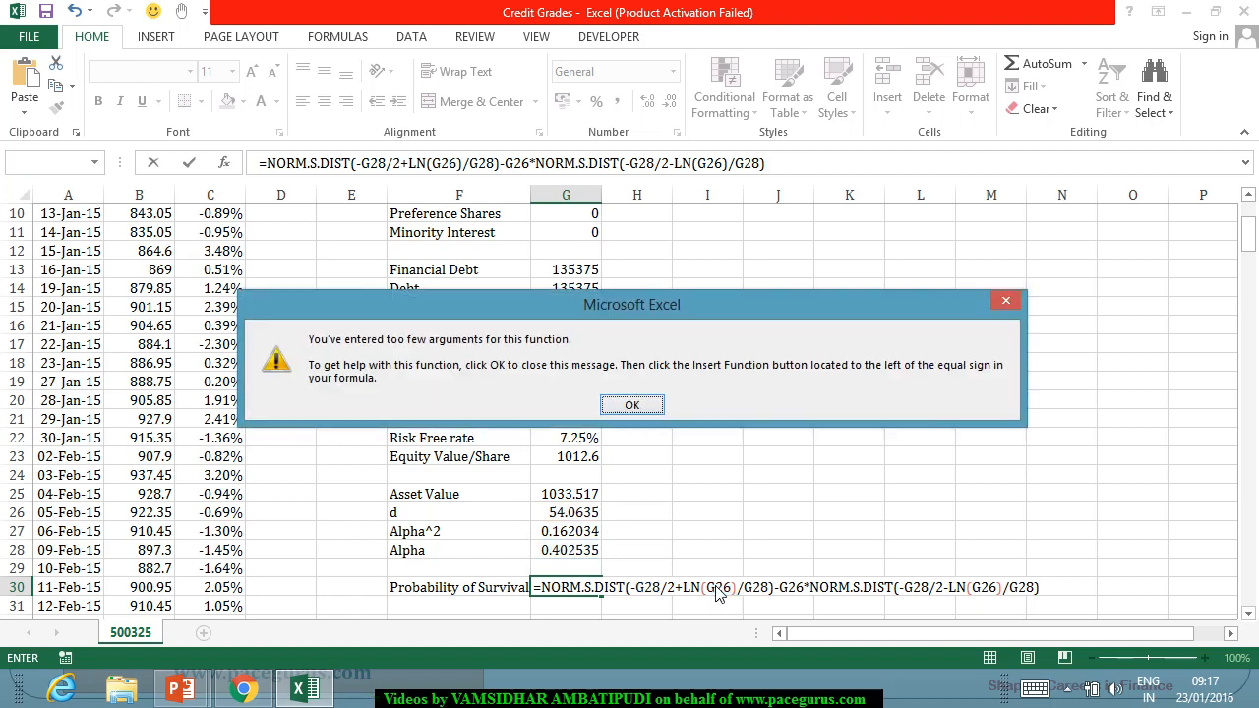
key(Return)
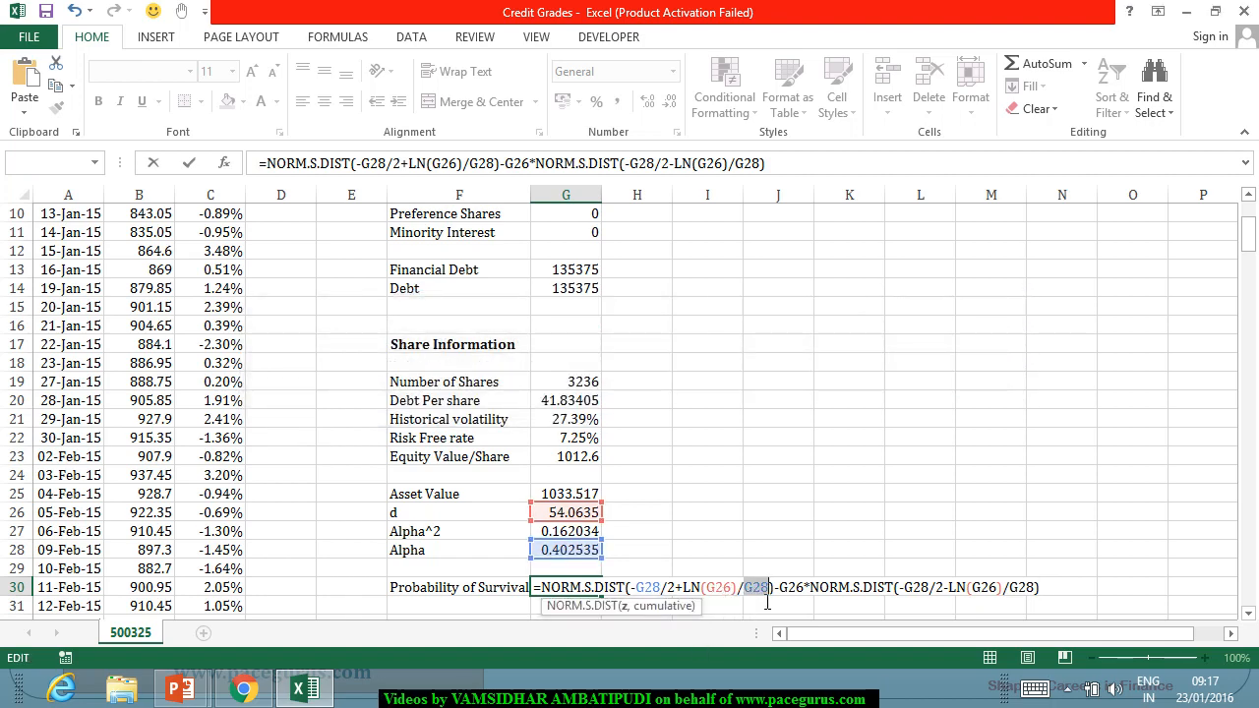
Enclose the first G28 reference in the G30 formula in parentheses, giving -(G28)/2, and try to enter it again.
click(768, 602)
key(Left)
text((G28)
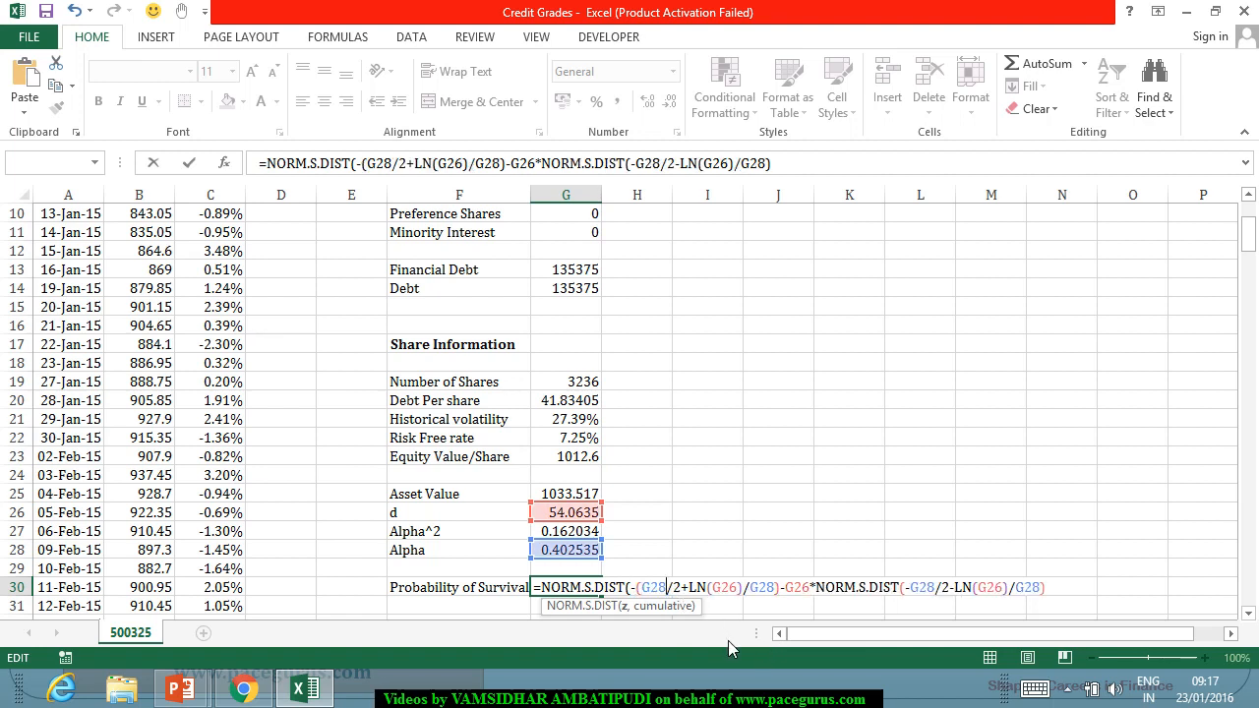
text())
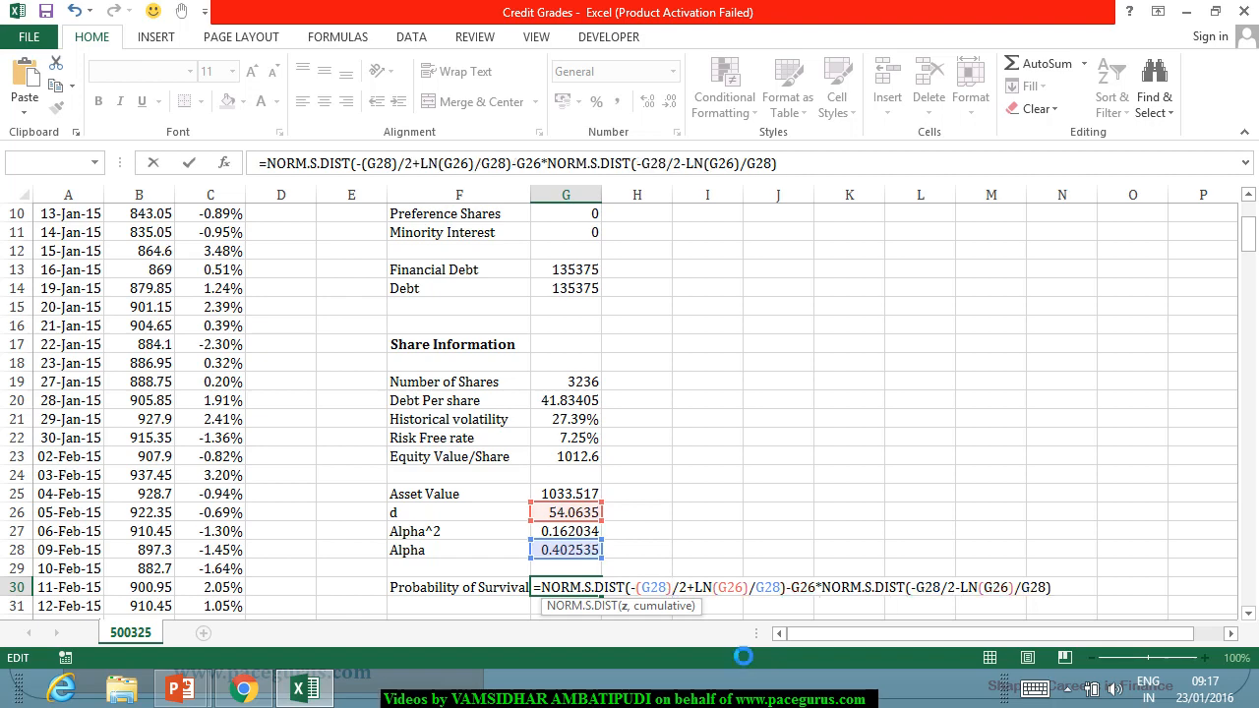
key(Return)
key(Return)
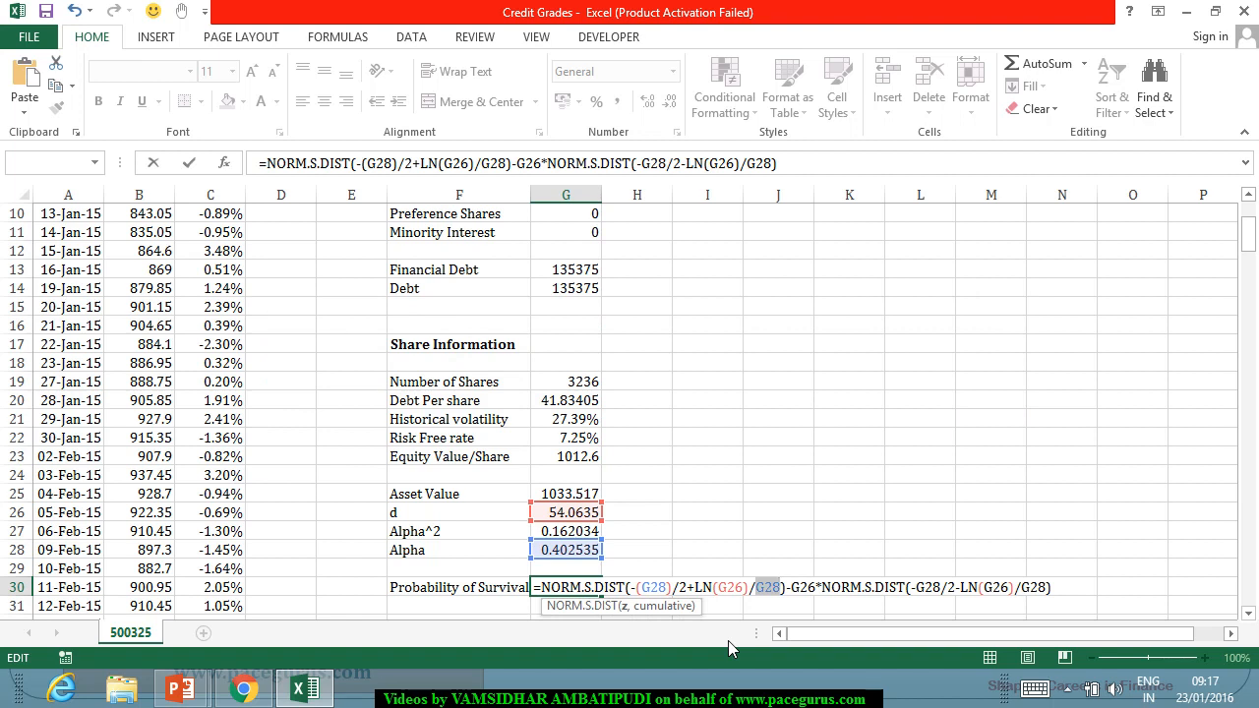
Add the cumulative argument 1 to both NORM.S.DIST functions in G30 and enter the formula.
click(791, 594)
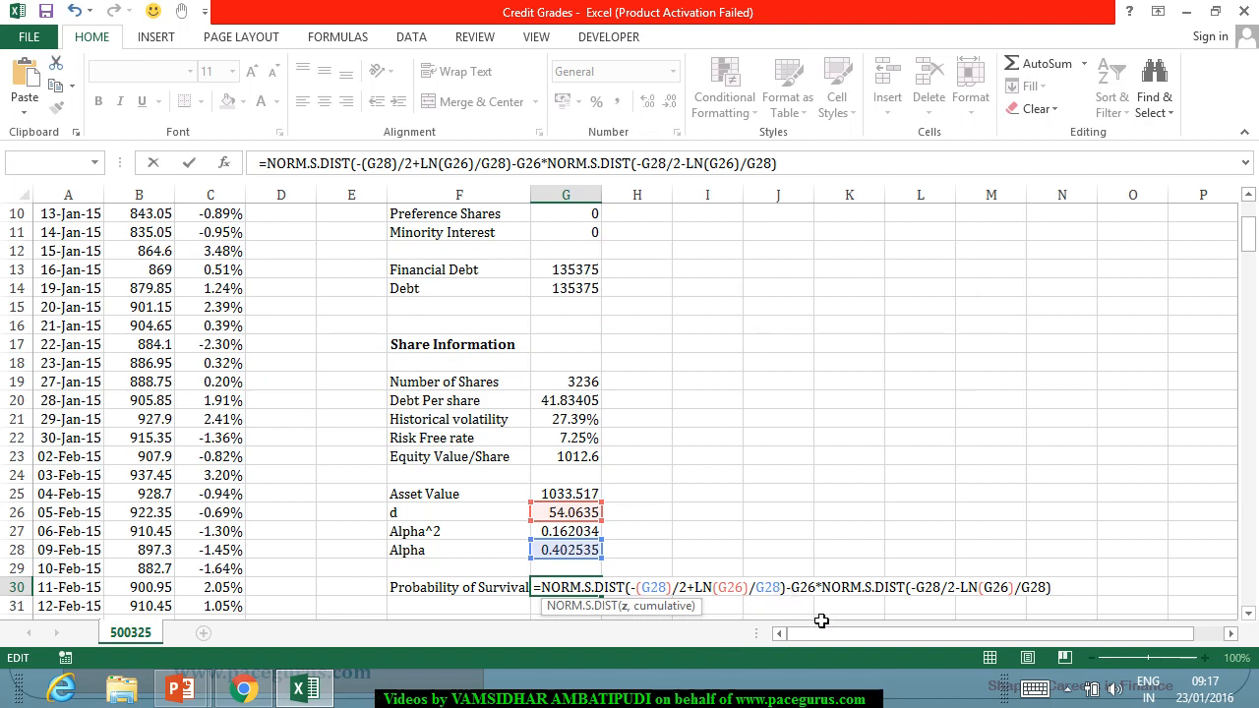
text(,)
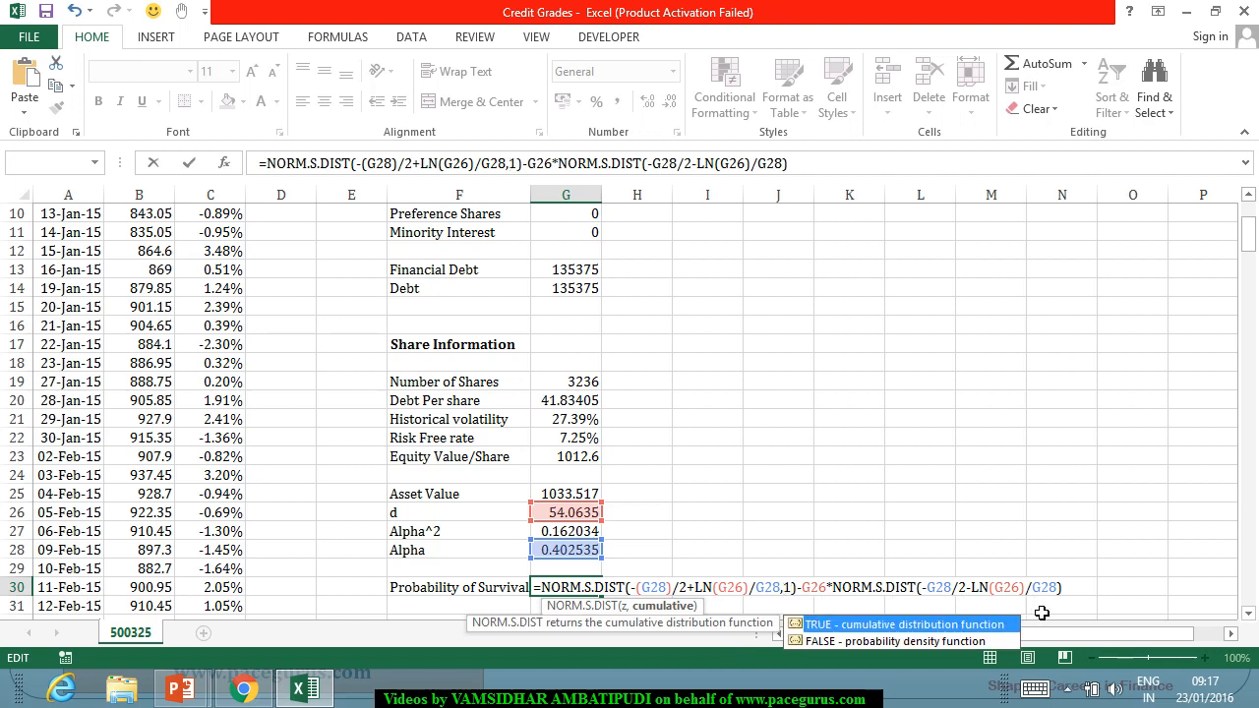
text(1)
text(,1)
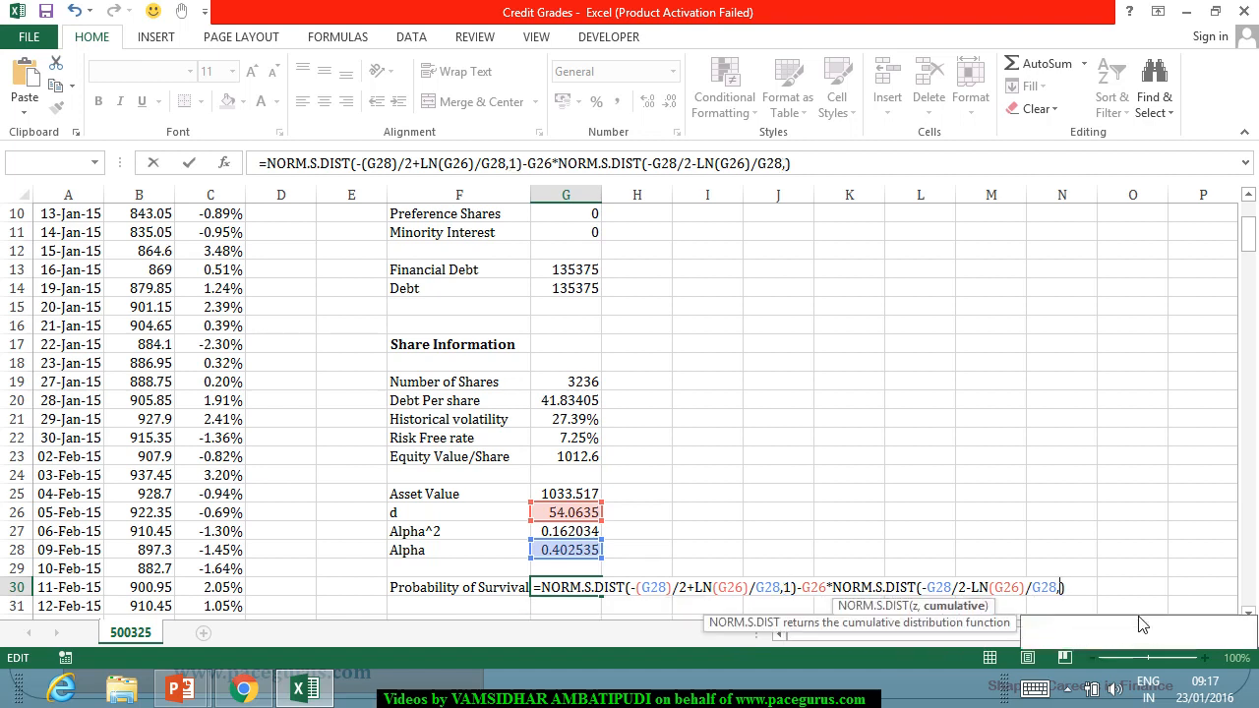
key(Return)
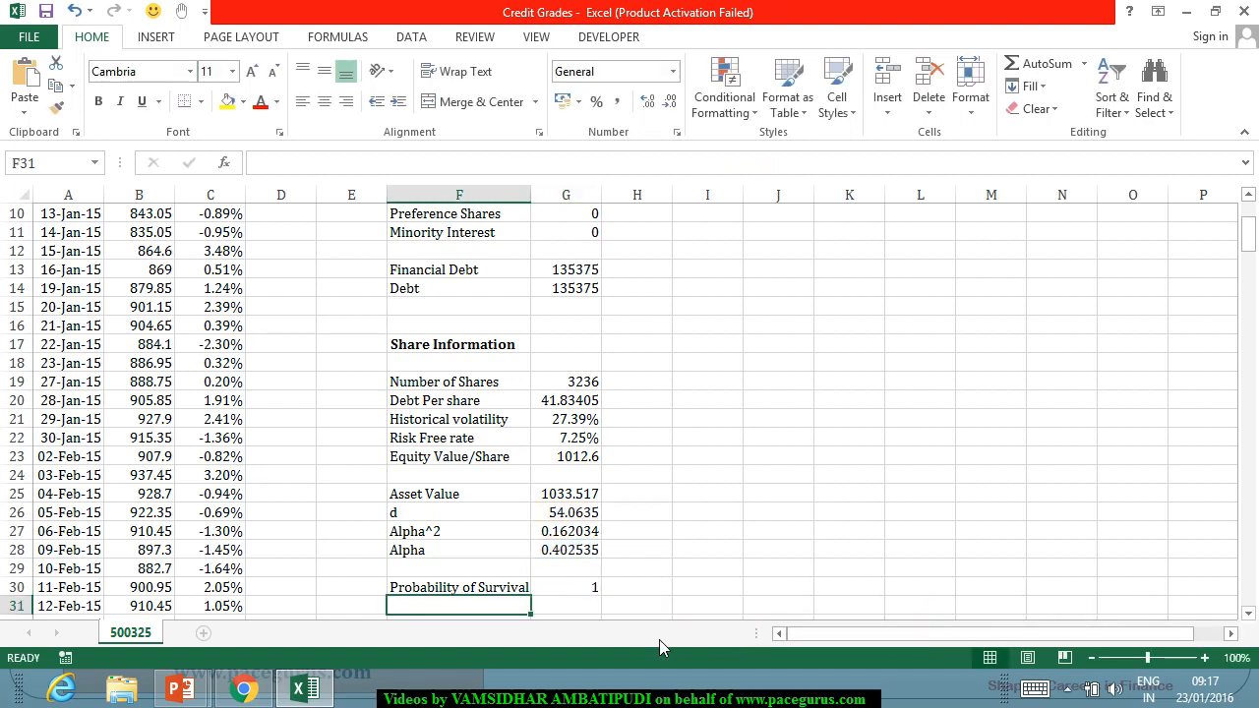
Format the Probability of Survival in G30 as a percentage with 14 decimal places.
click(583, 591)
scroll(674, 573, down, 2)
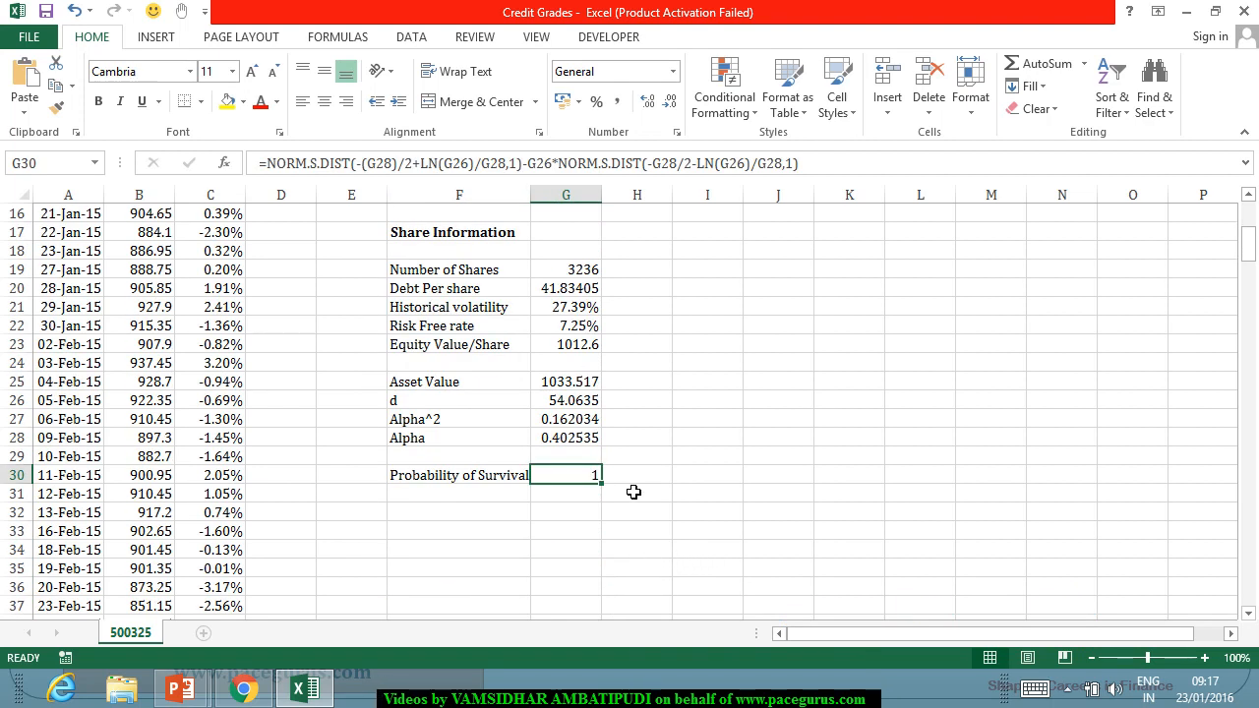
click(597, 102)
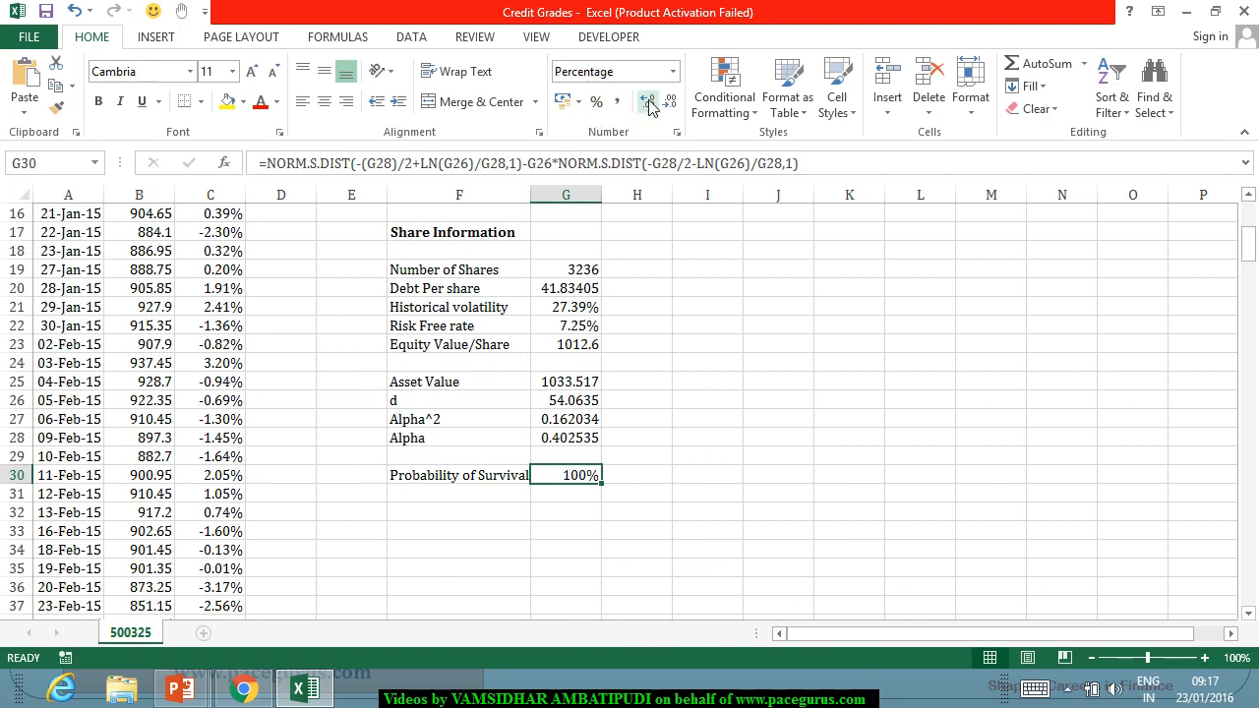
click(648, 103)
click(648, 102)
click(649, 102)
click(648, 102)
click(648, 103)
click(648, 103)
click(648, 103)
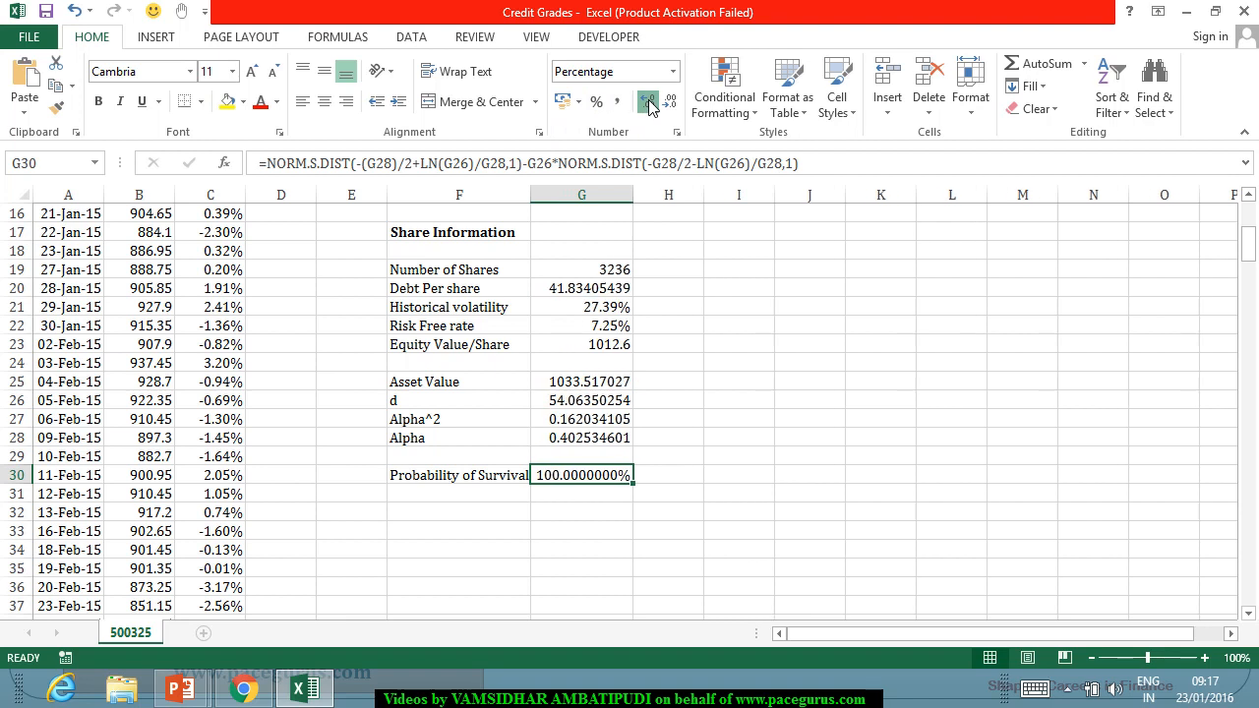
click(648, 102)
click(648, 103)
click(648, 102)
click(648, 102)
click(648, 102)
click(648, 102)
click(648, 102)
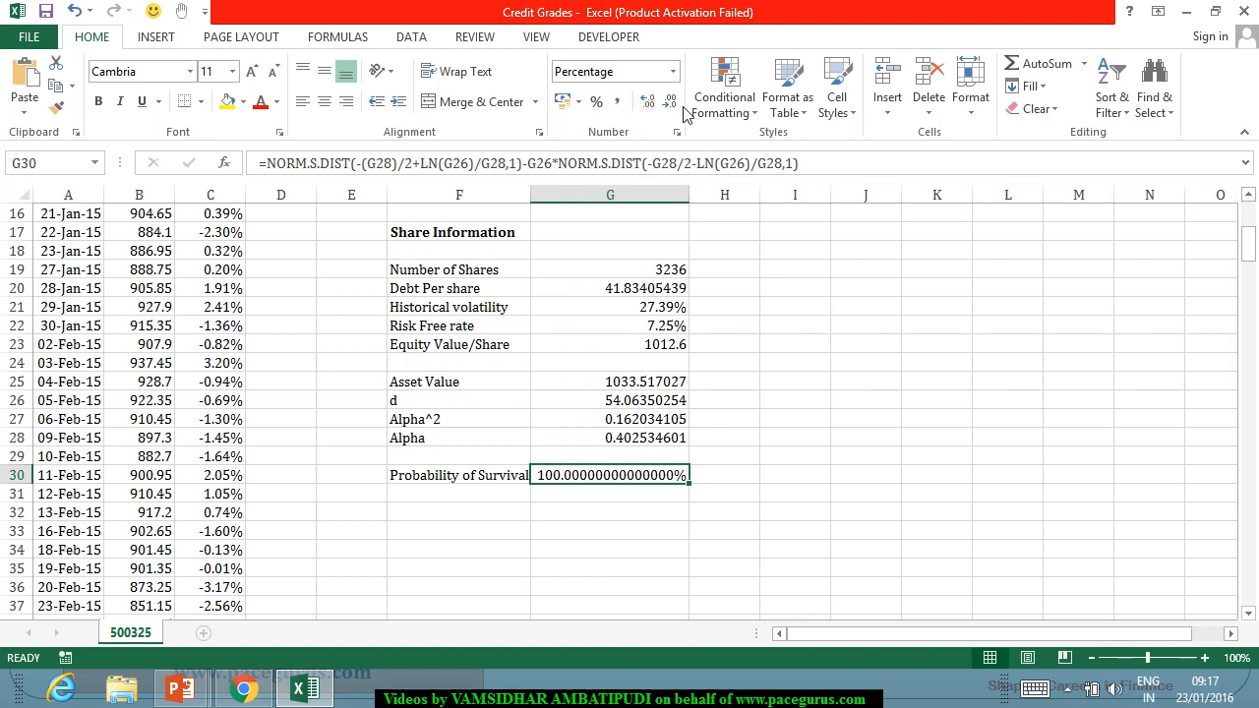
Reduce the Probability of Survival percentage in G30 to two decimal places.
click(670, 104)
click(670, 105)
click(669, 104)
click(670, 104)
click(670, 104)
click(670, 104)
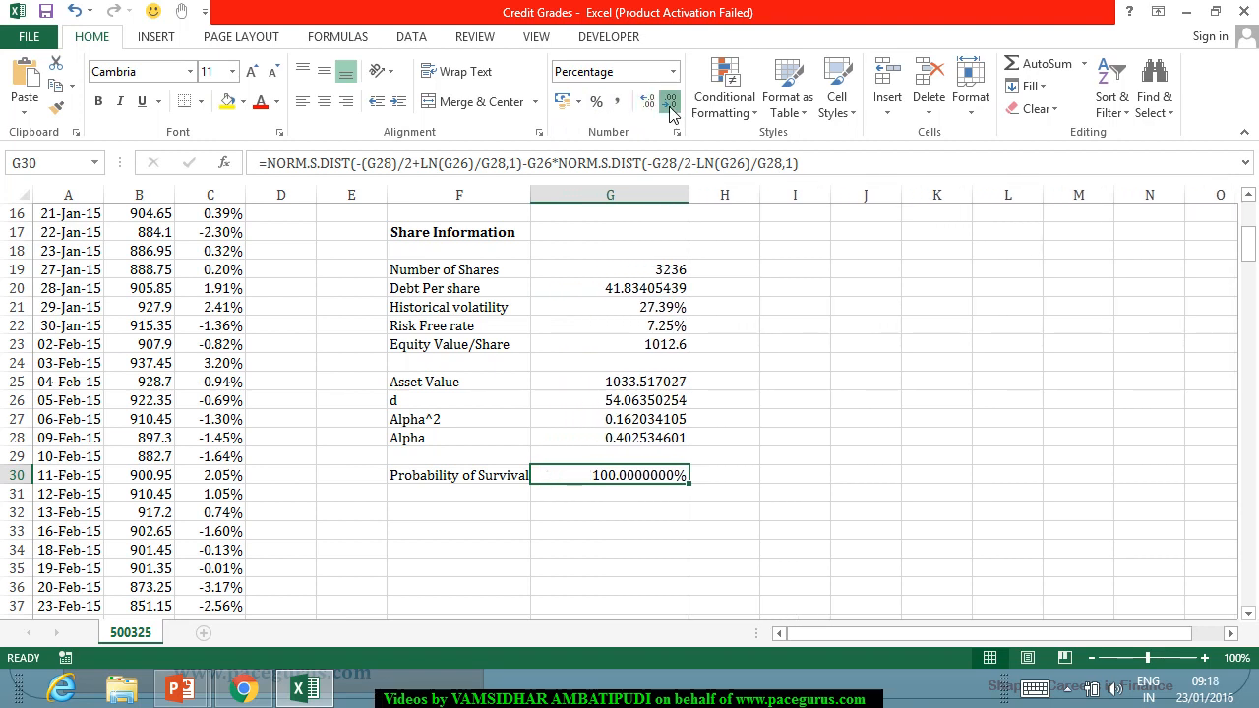
click(670, 105)
click(670, 104)
click(669, 104)
click(669, 104)
click(669, 104)
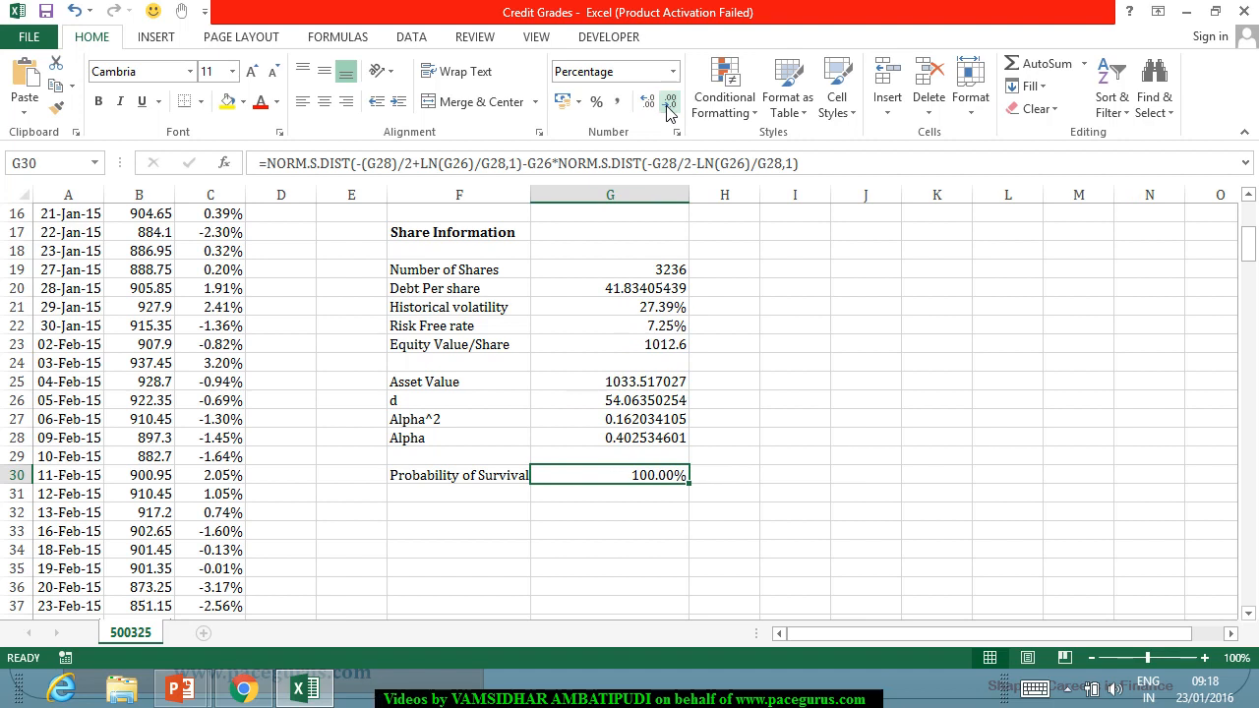
Label F31 "Probability of Default" and calculate it in G31 as 1 minus the Probability of Survival, =1-G30.
click(458, 497)
text(Prob)
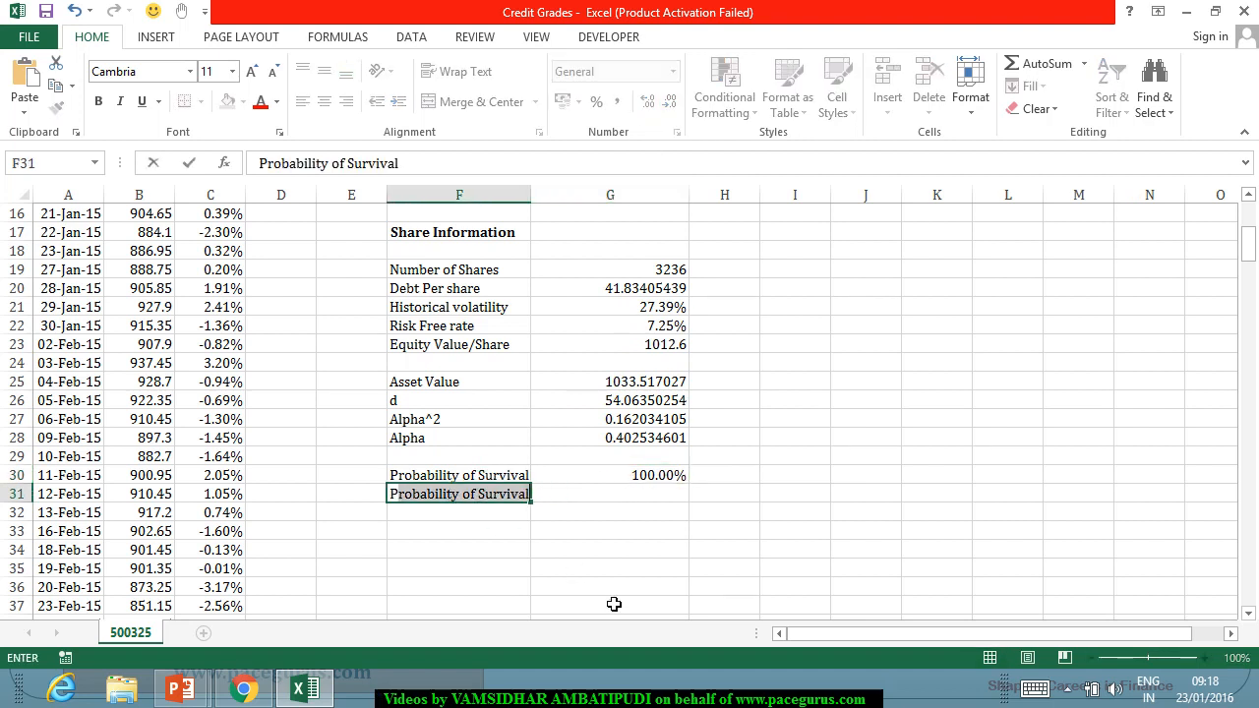
text(ability of Defau)
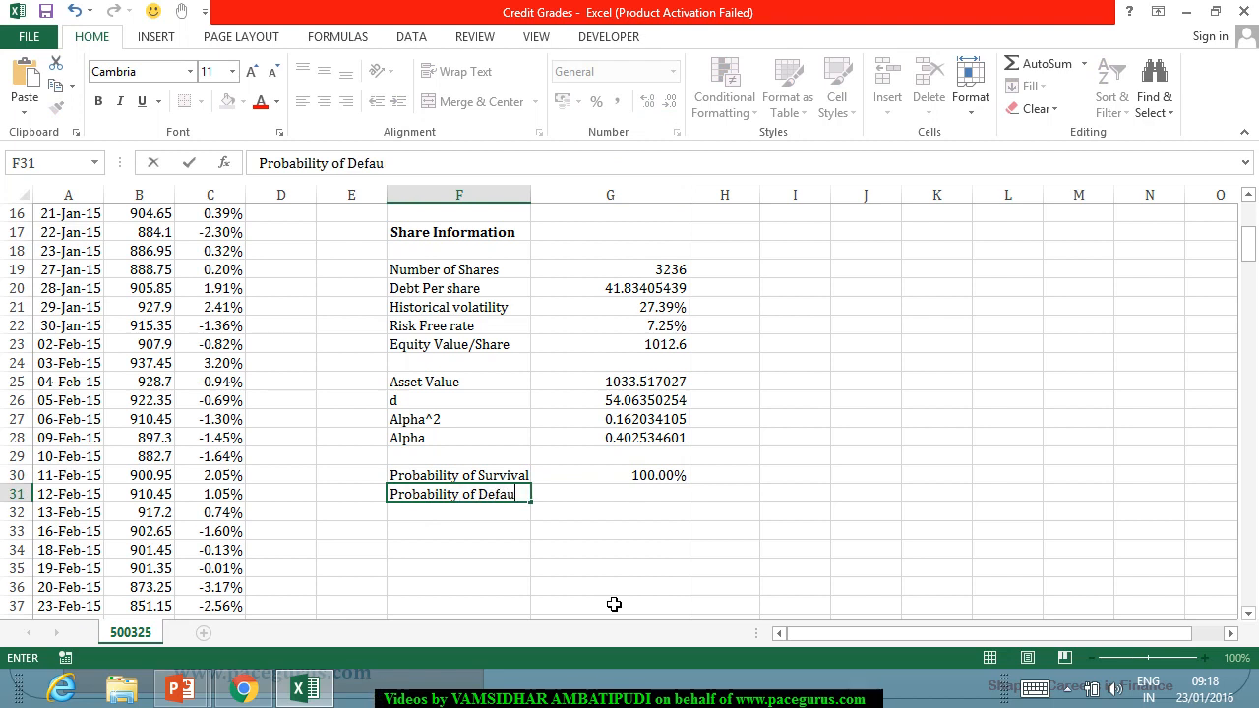
text(lt)
key(Tab)
text(=1-)
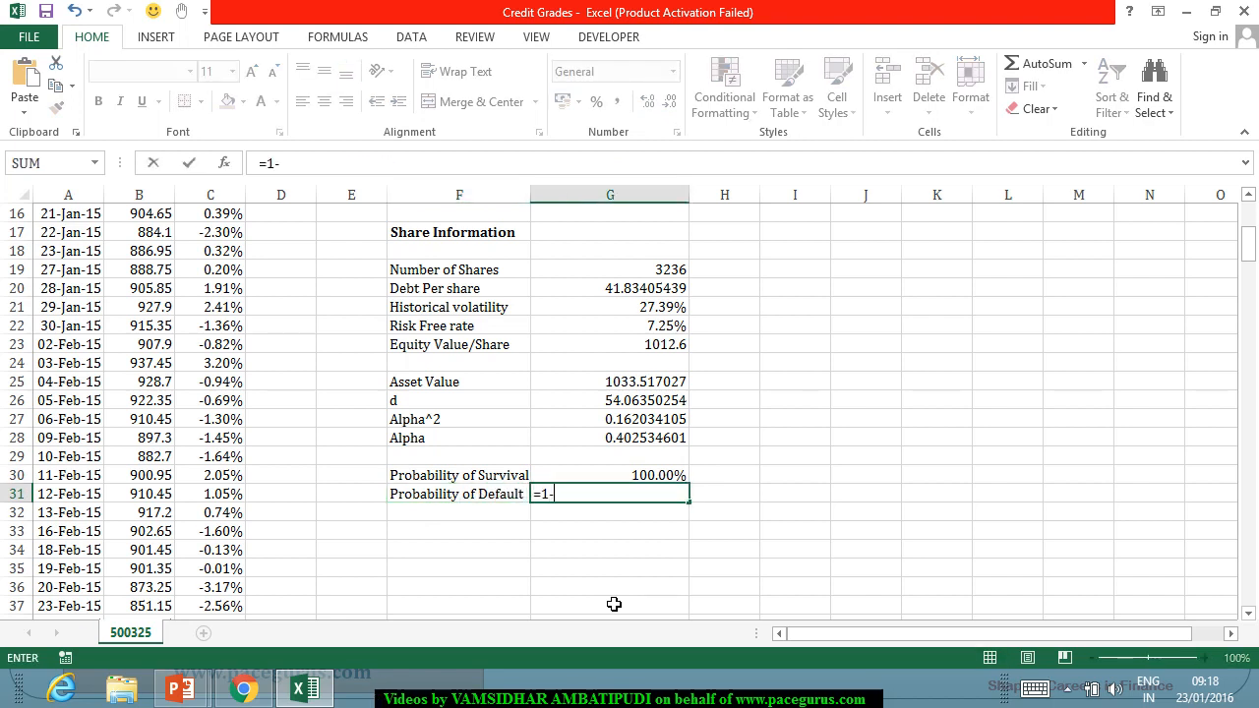
key(Up)
key(Return)
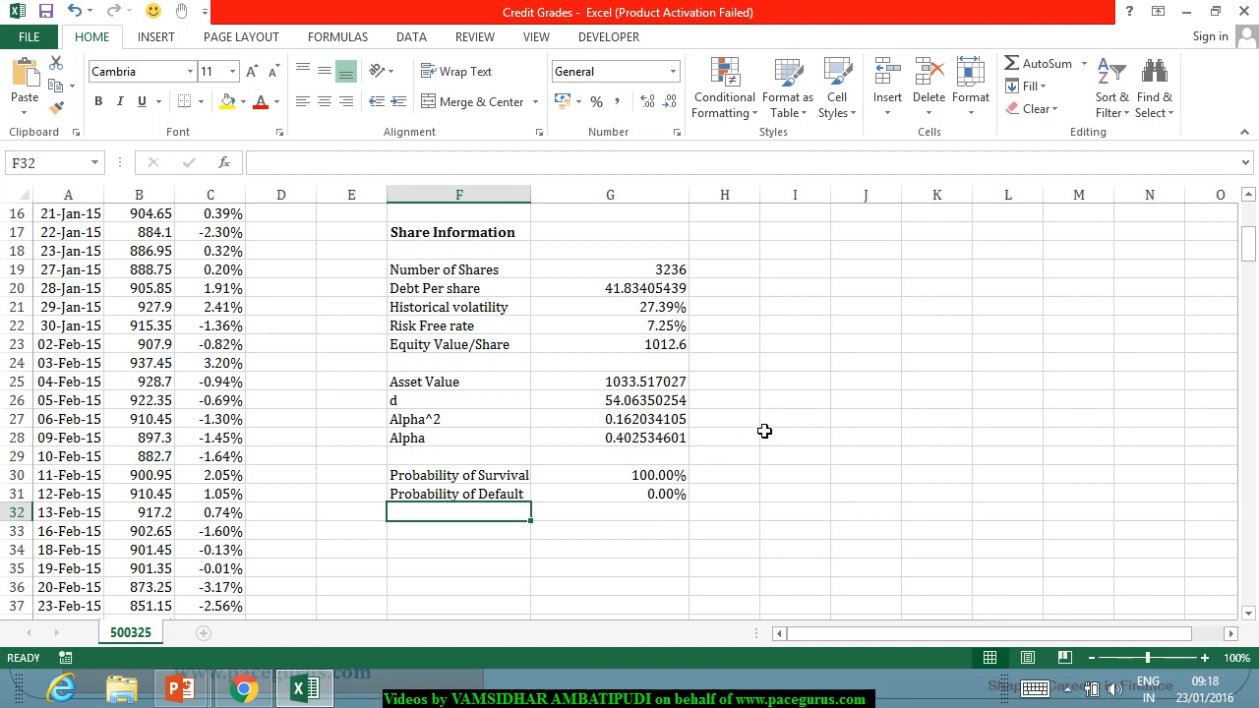
Replace the Equity Value/Share formula in G23 with 100 to test the default probability.
scroll(764, 430, up, 4)
scroll(766, 431, up, 1)
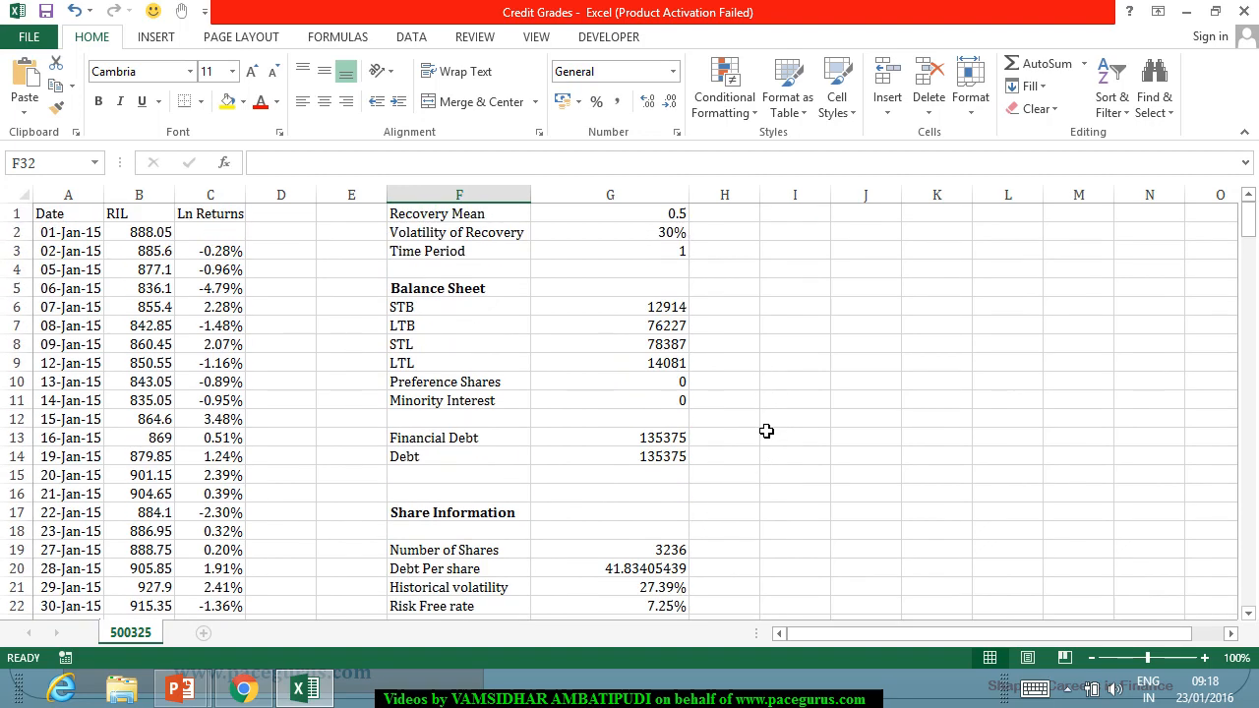
scroll(766, 431, down, 4)
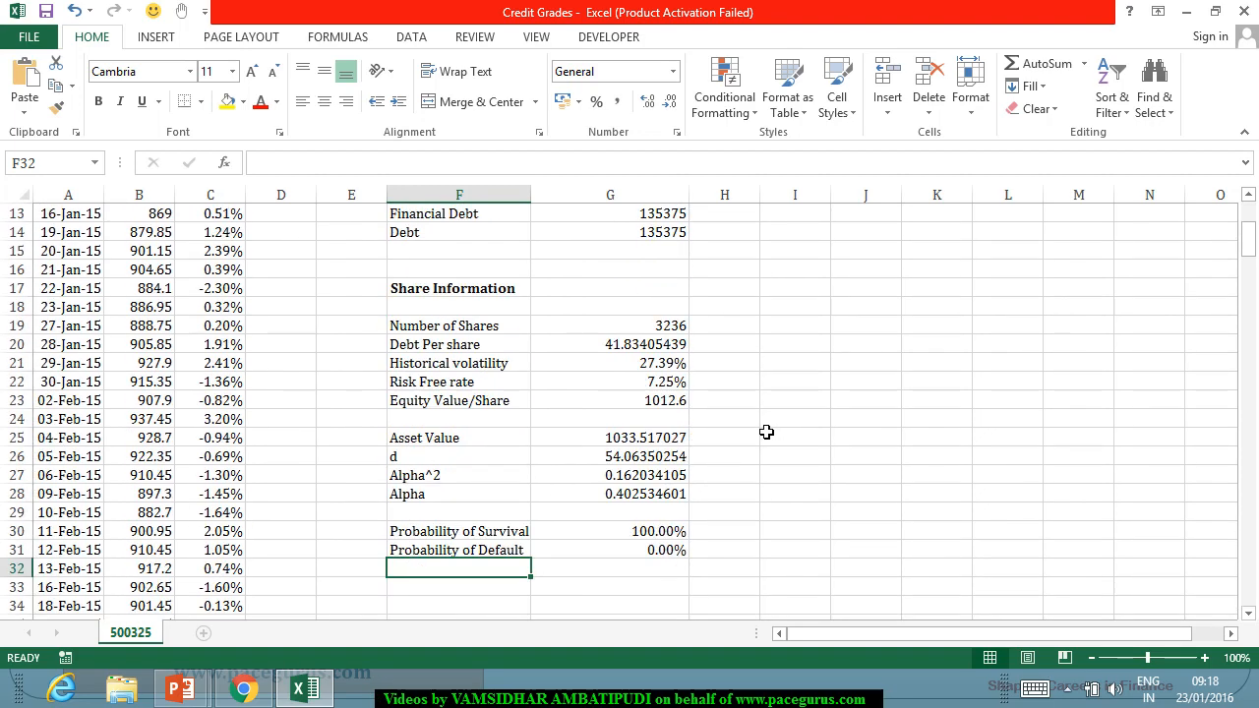
click(681, 403)
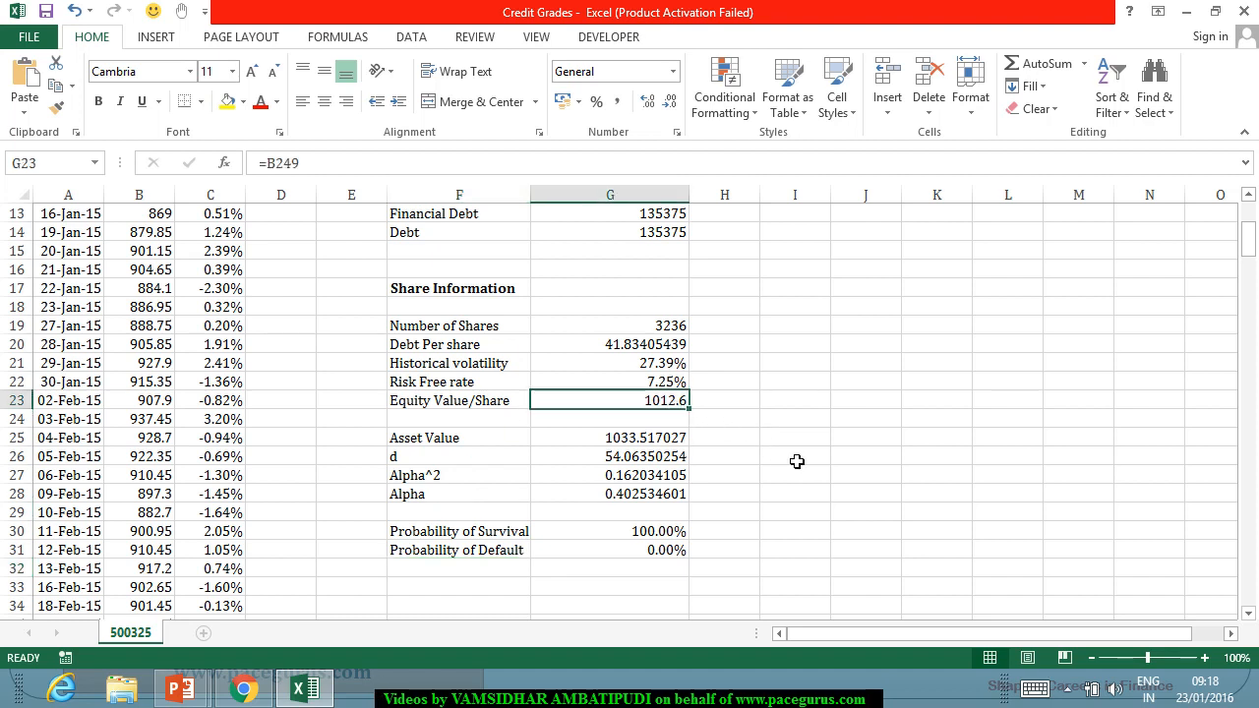
text(100)
key(Return)
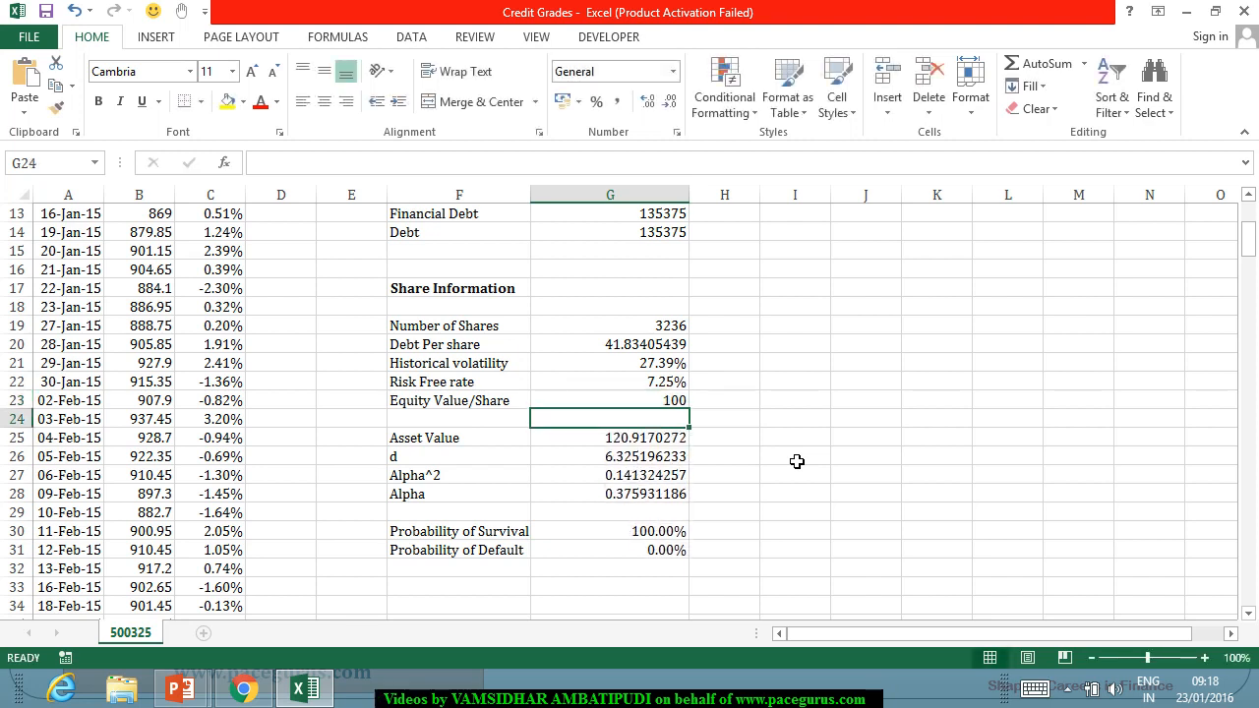
Set the Equity Value/Share in G23 to 30 to test a much lower share price.
click(681, 403)
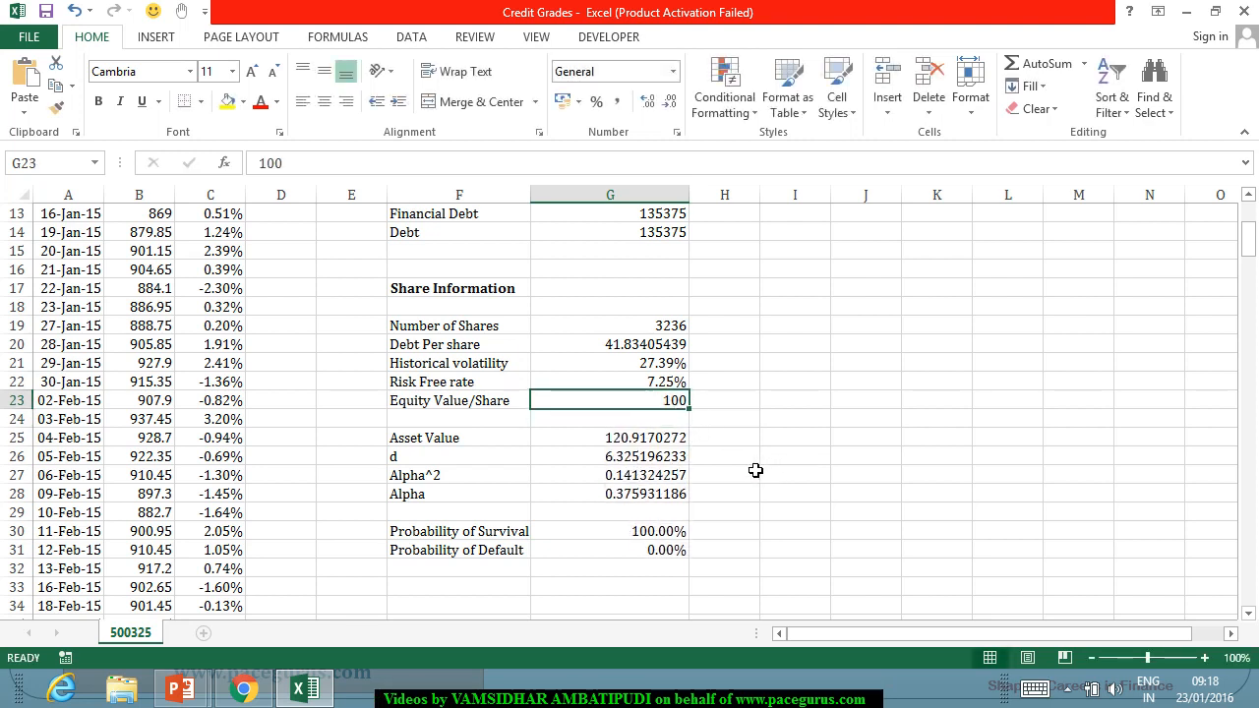
text(30)
key(Return)
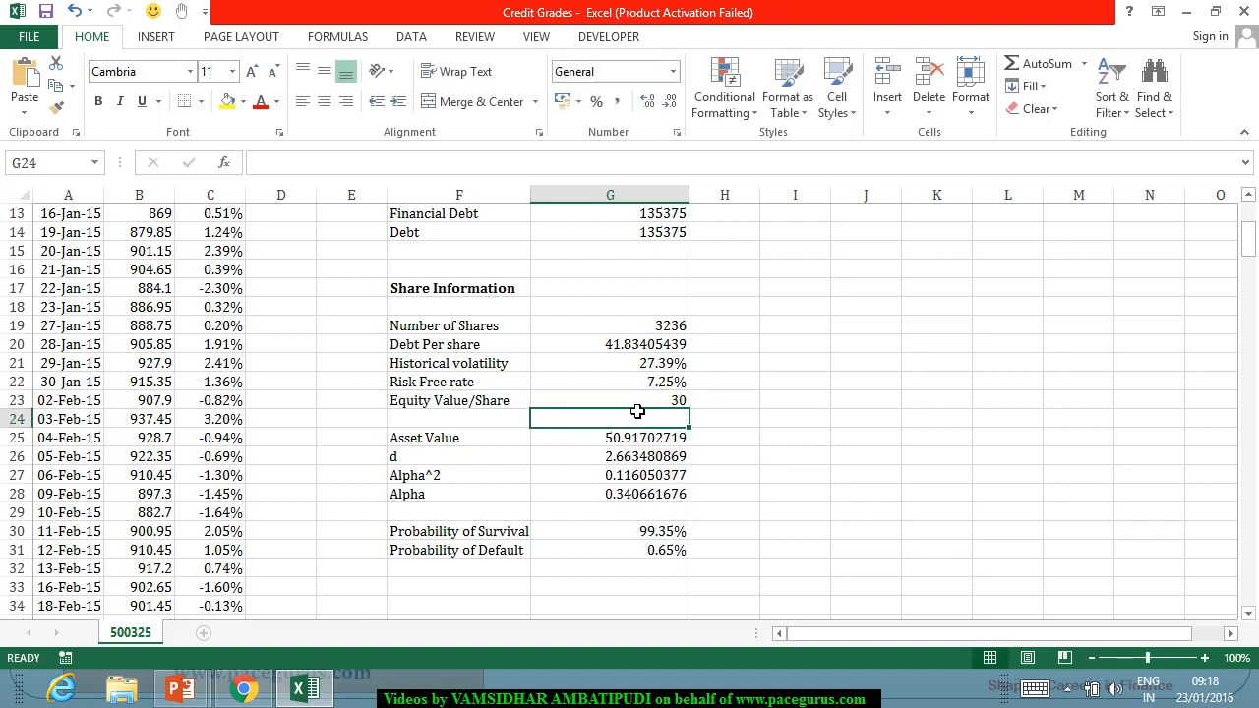
Set the Equity Value/Share in G23 to 50 as another test of the default probability.
key(Up)
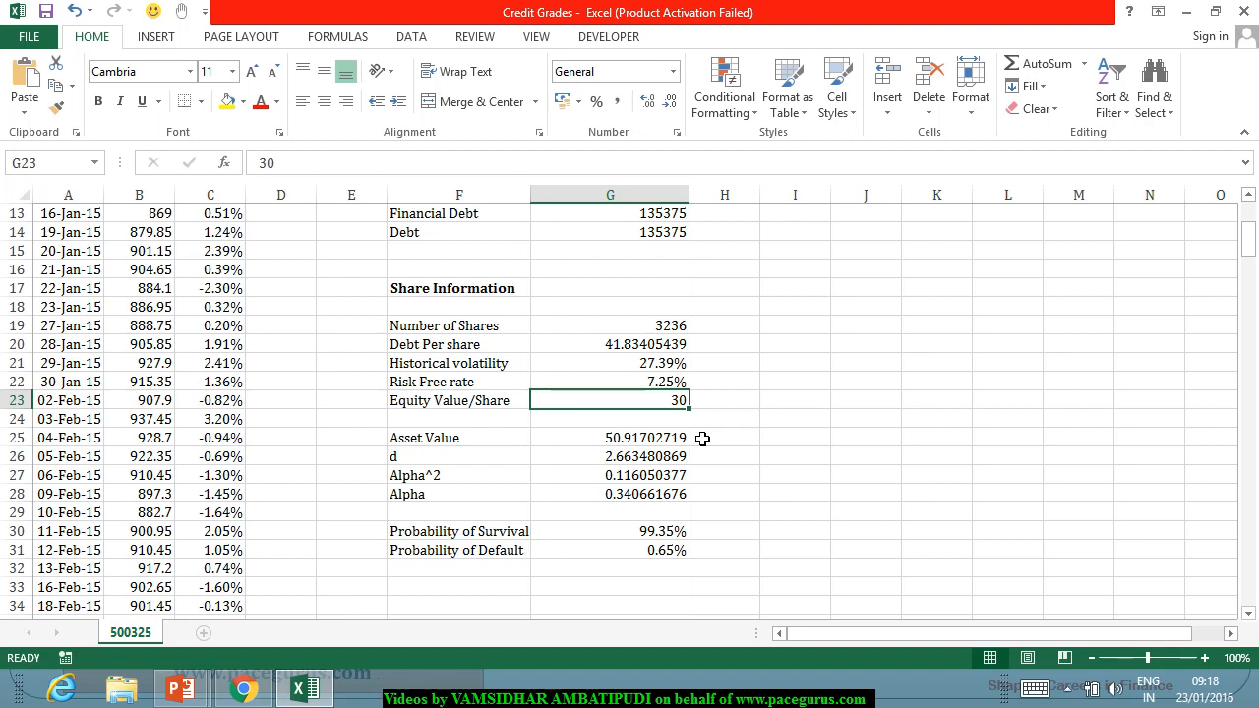
text(5)
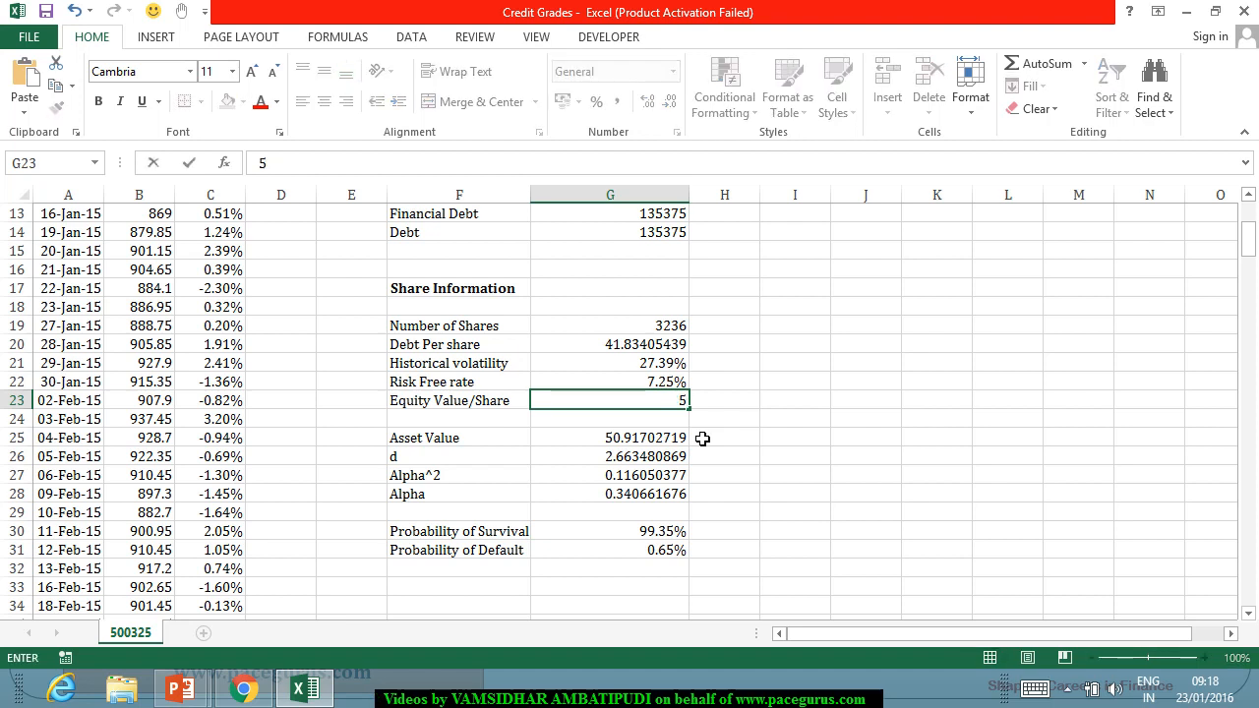
text(0)
key(Return)
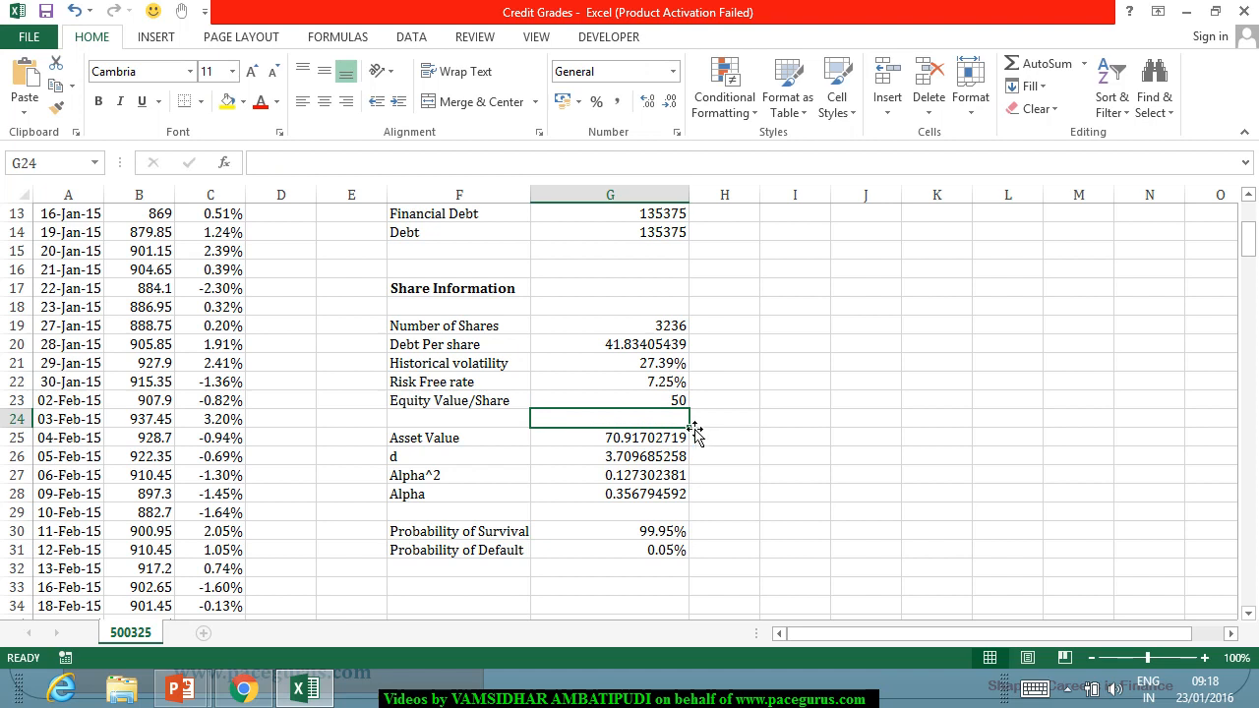
Set the Equity Value/Share in G23 to 70.
click(679, 404)
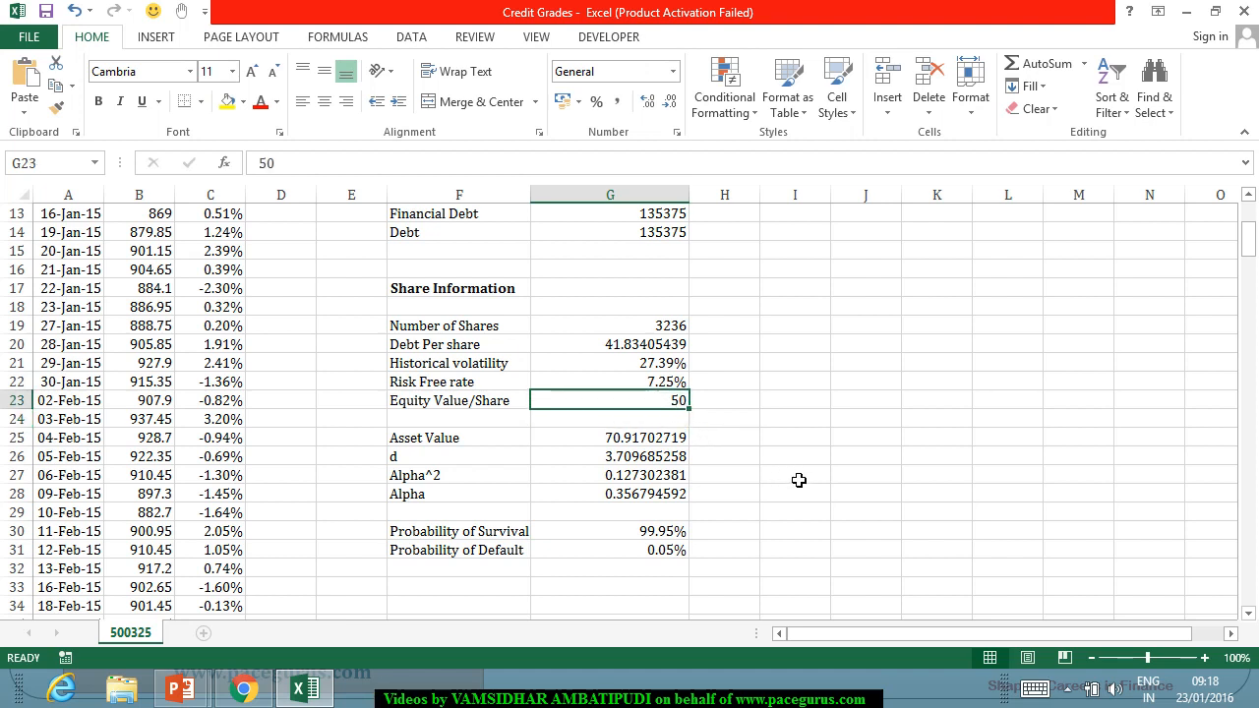
text(70)
key(Return)
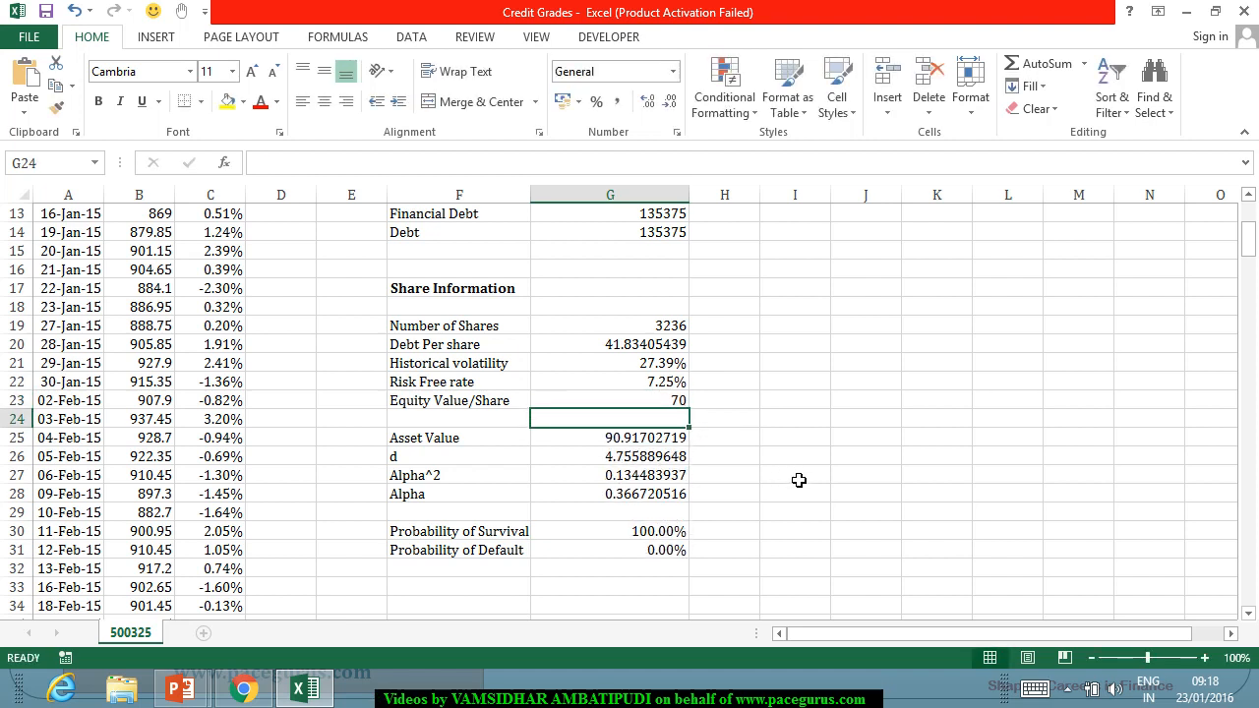
Examine the Asset Value formula in G25 and the inputs it draws on.
click(681, 403)
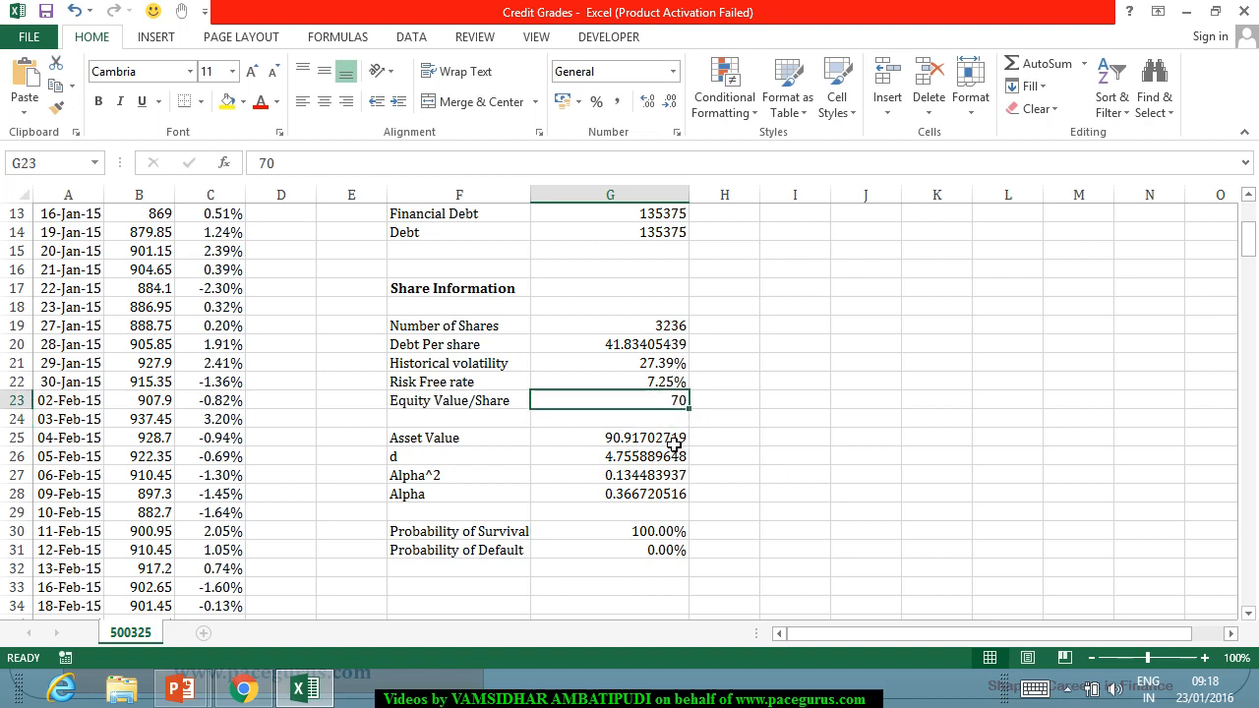
click(677, 443)
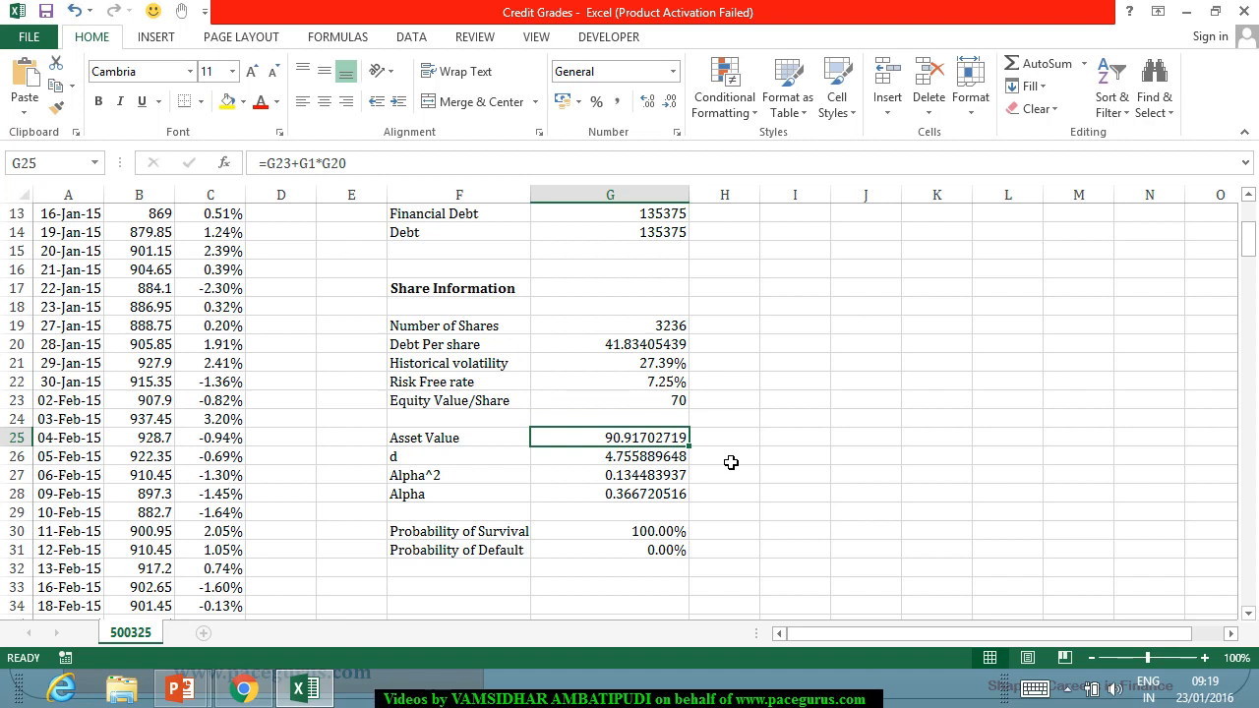
scroll(732, 465, up, 2)
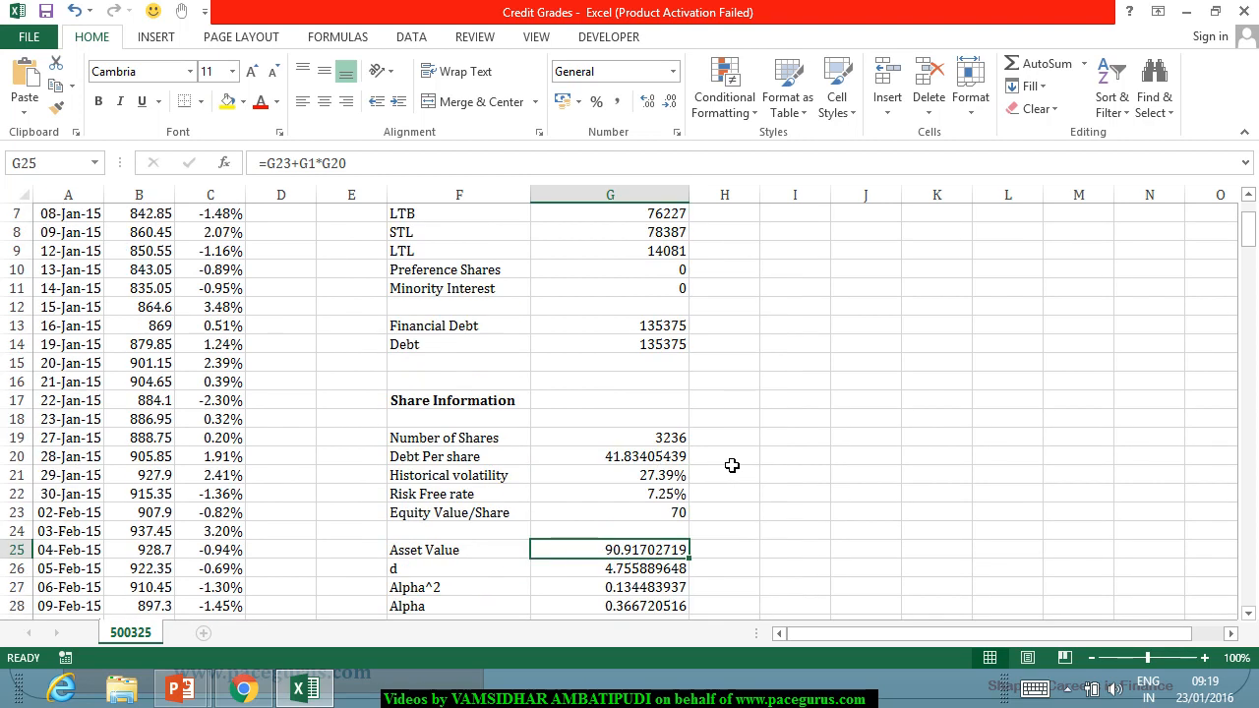